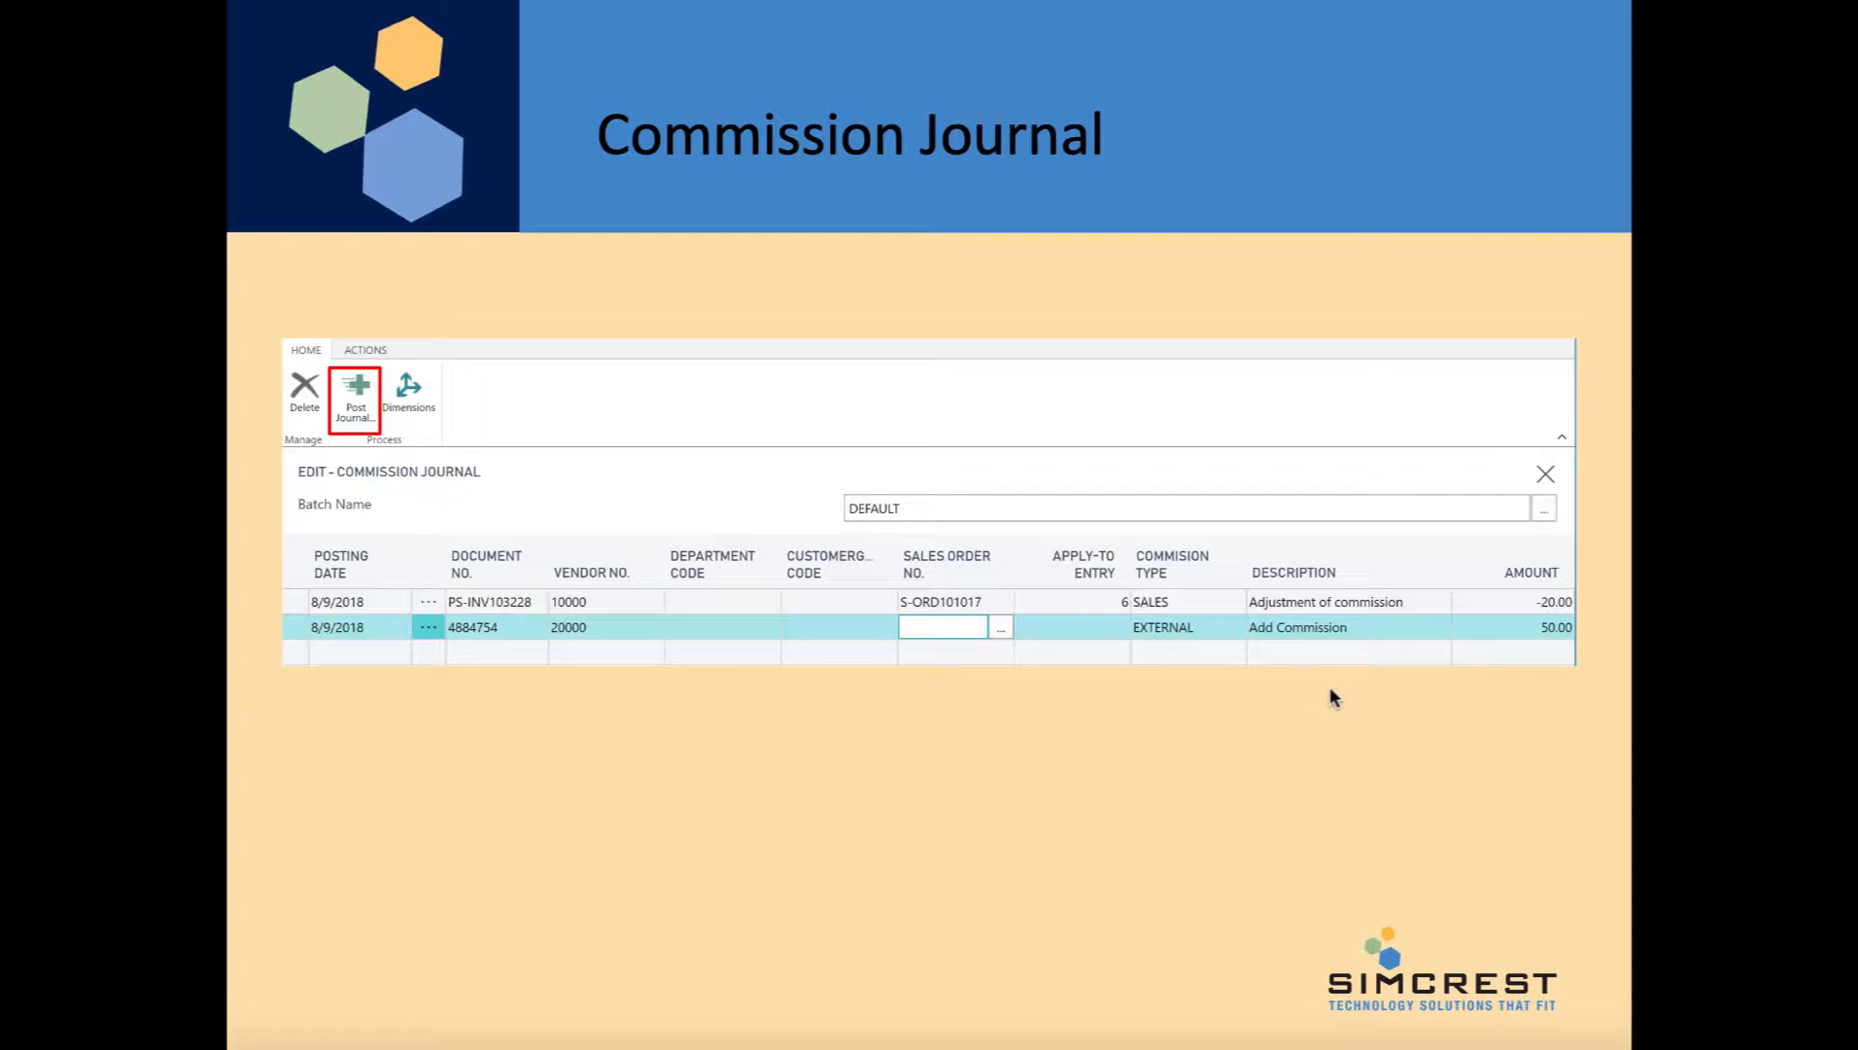
pyautogui.press('Right')
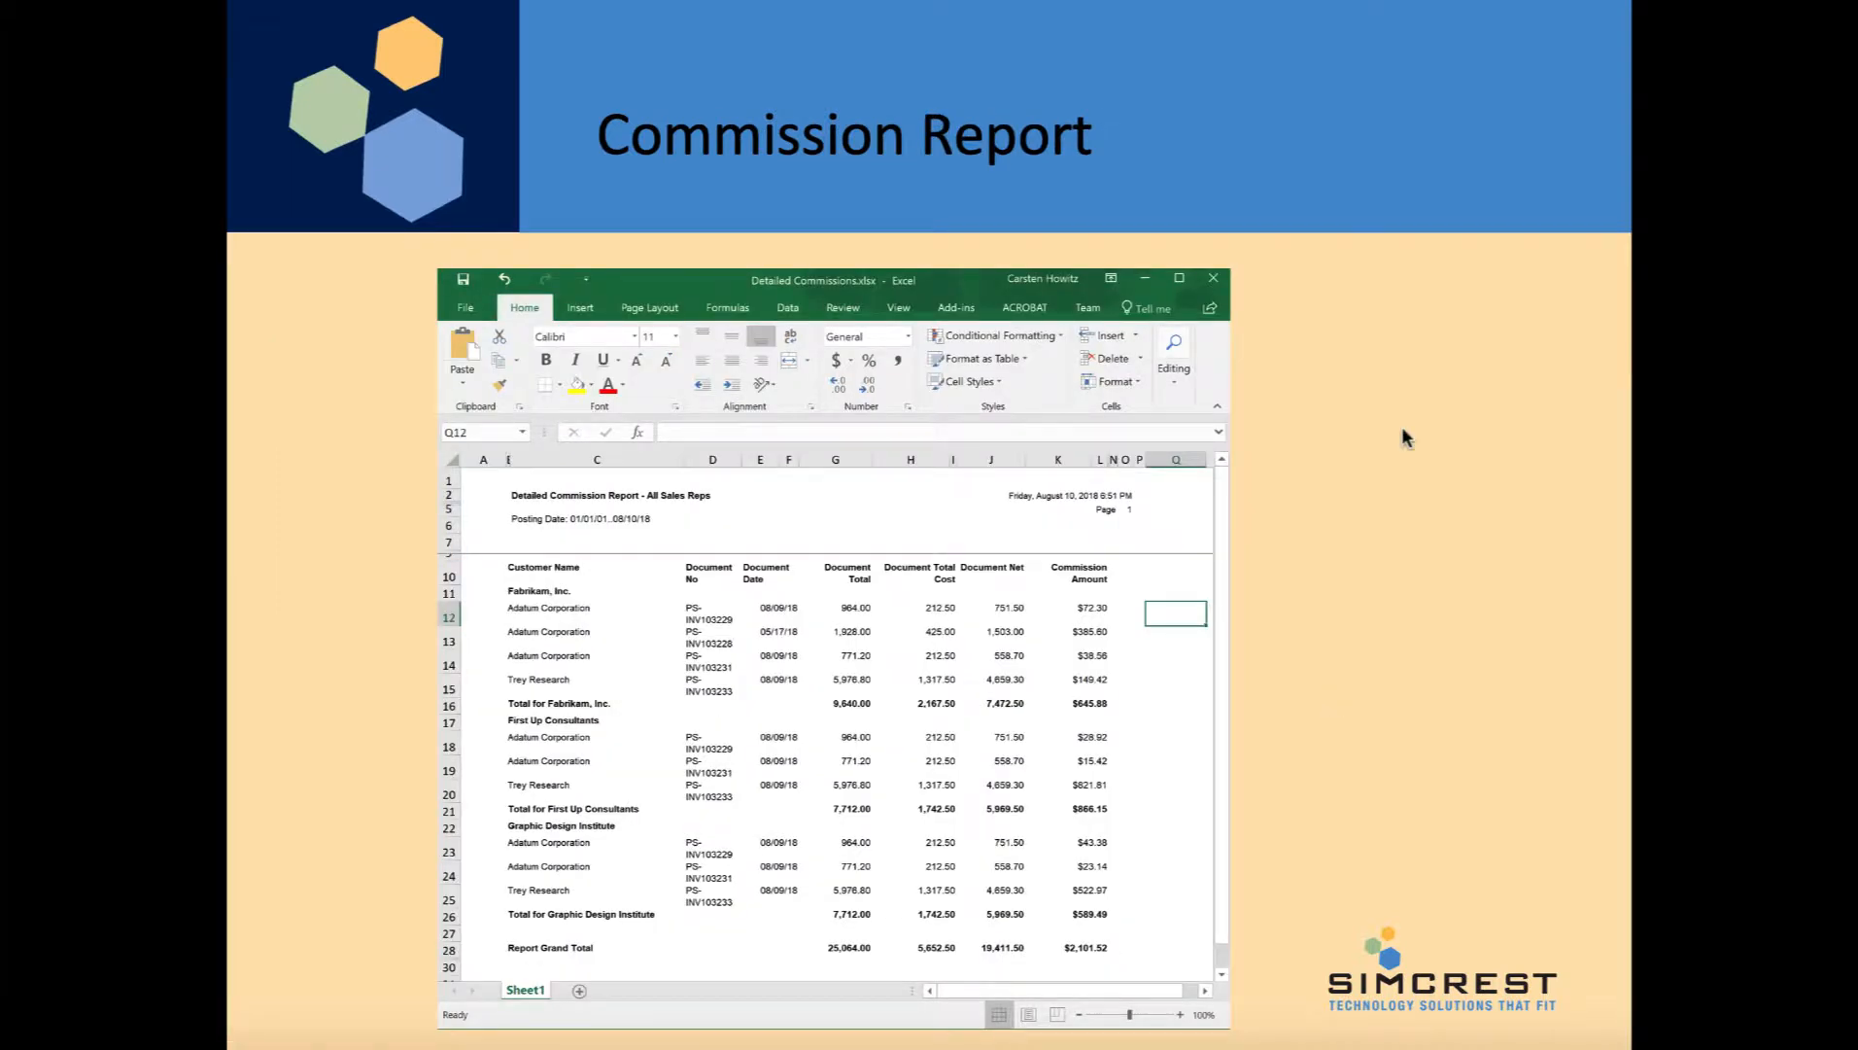
pyautogui.press('Right')
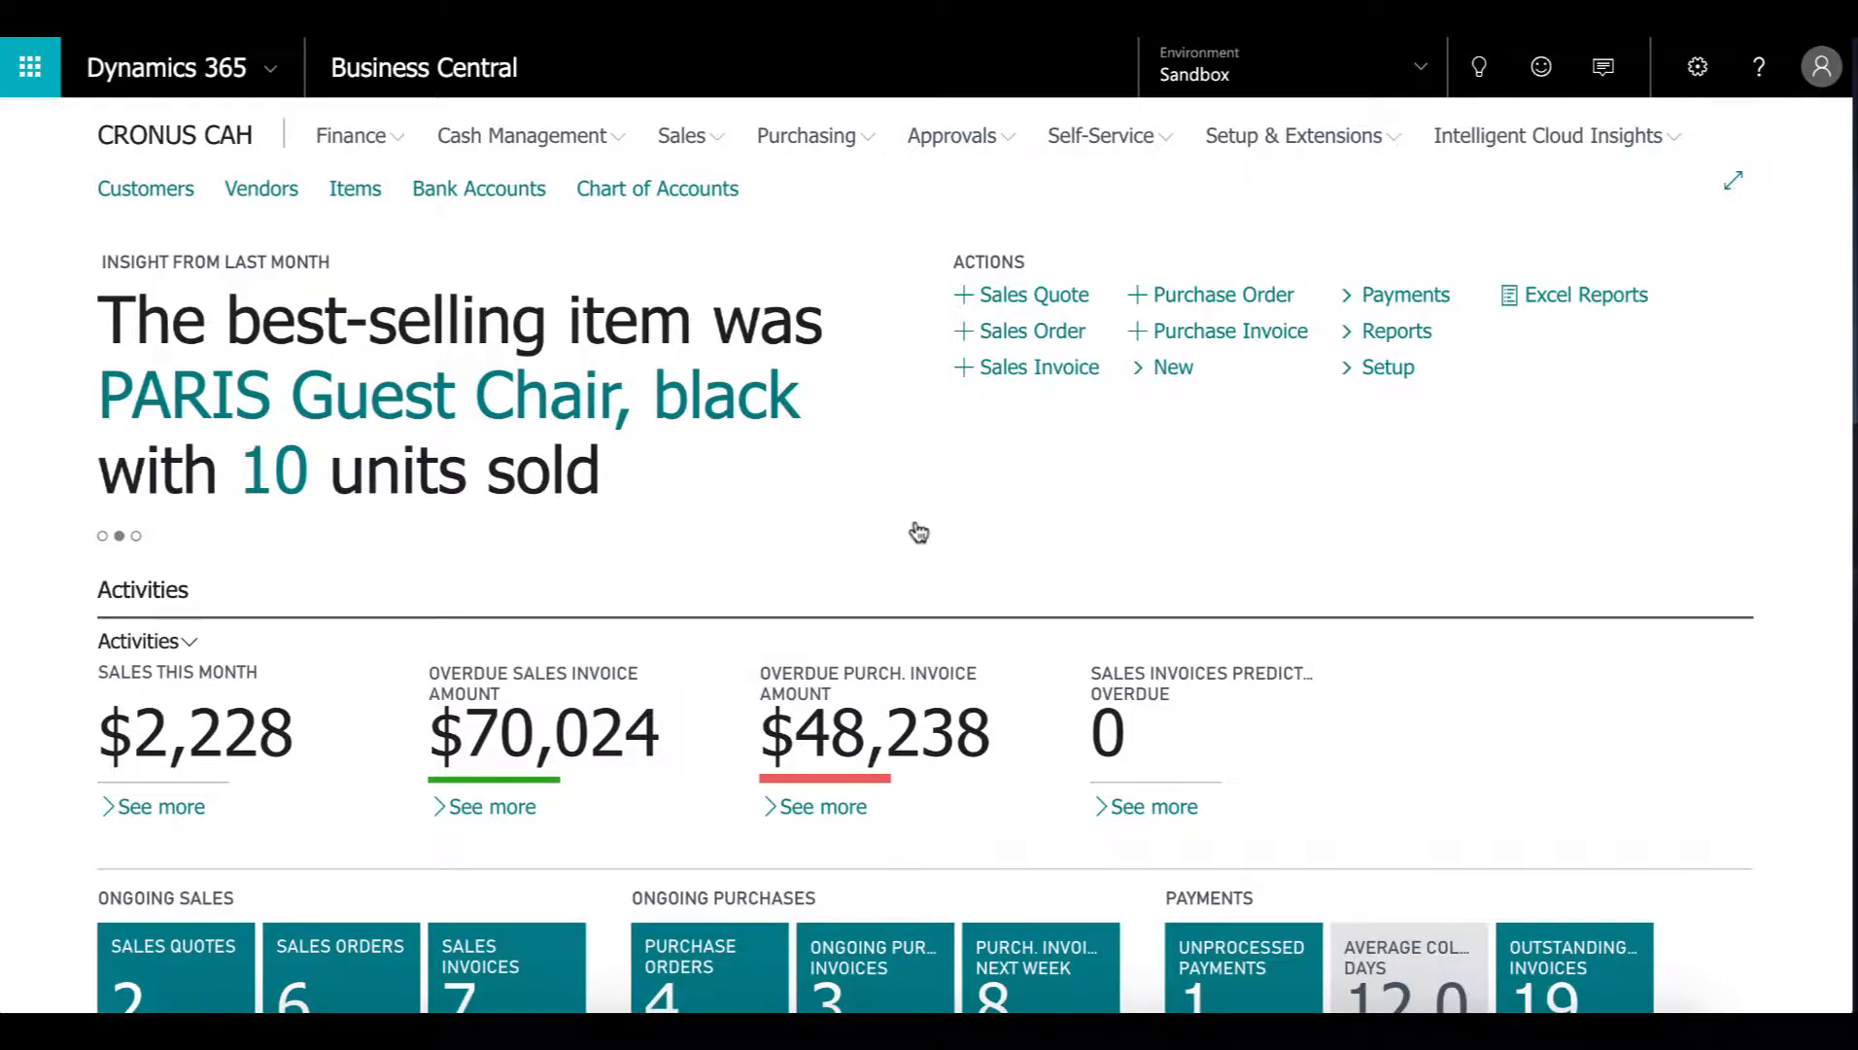
# Review the commission splits set up for the customer Adatum Corporation, then return to the customer list
pyautogui.click(169, 195)
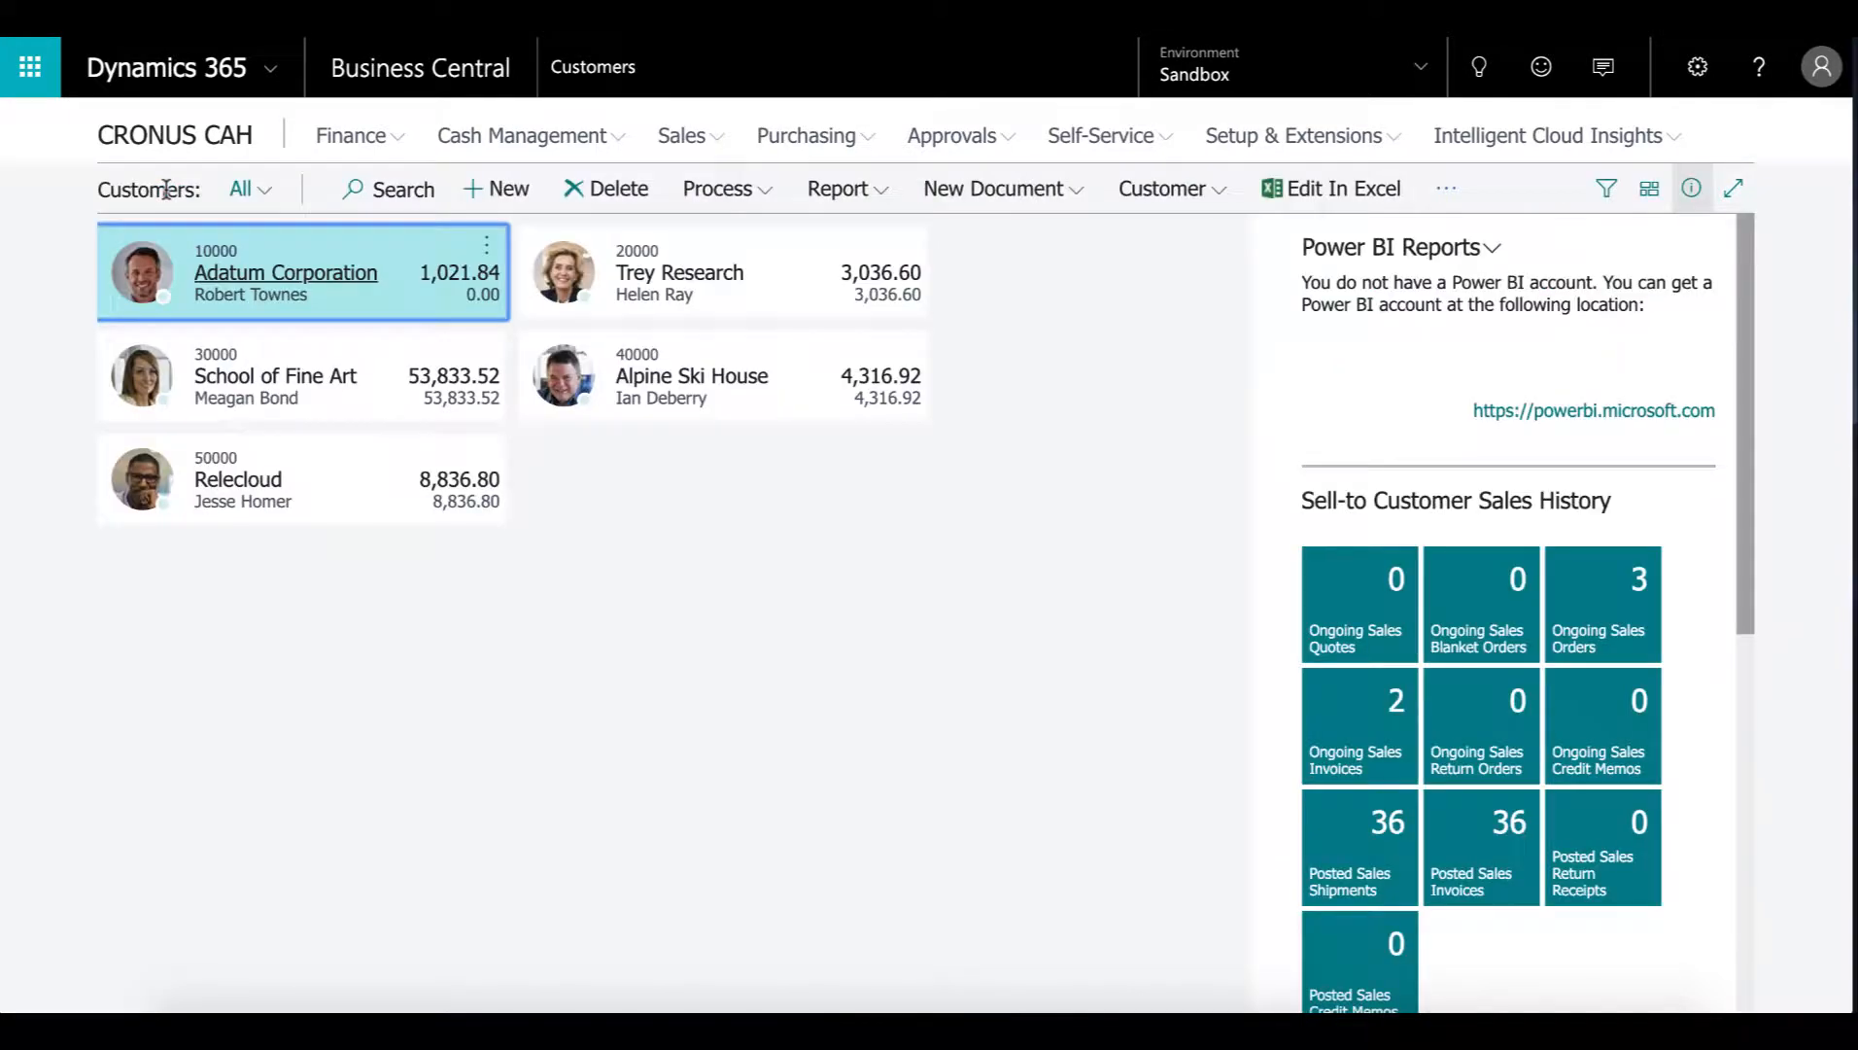
pyautogui.click(254, 277)
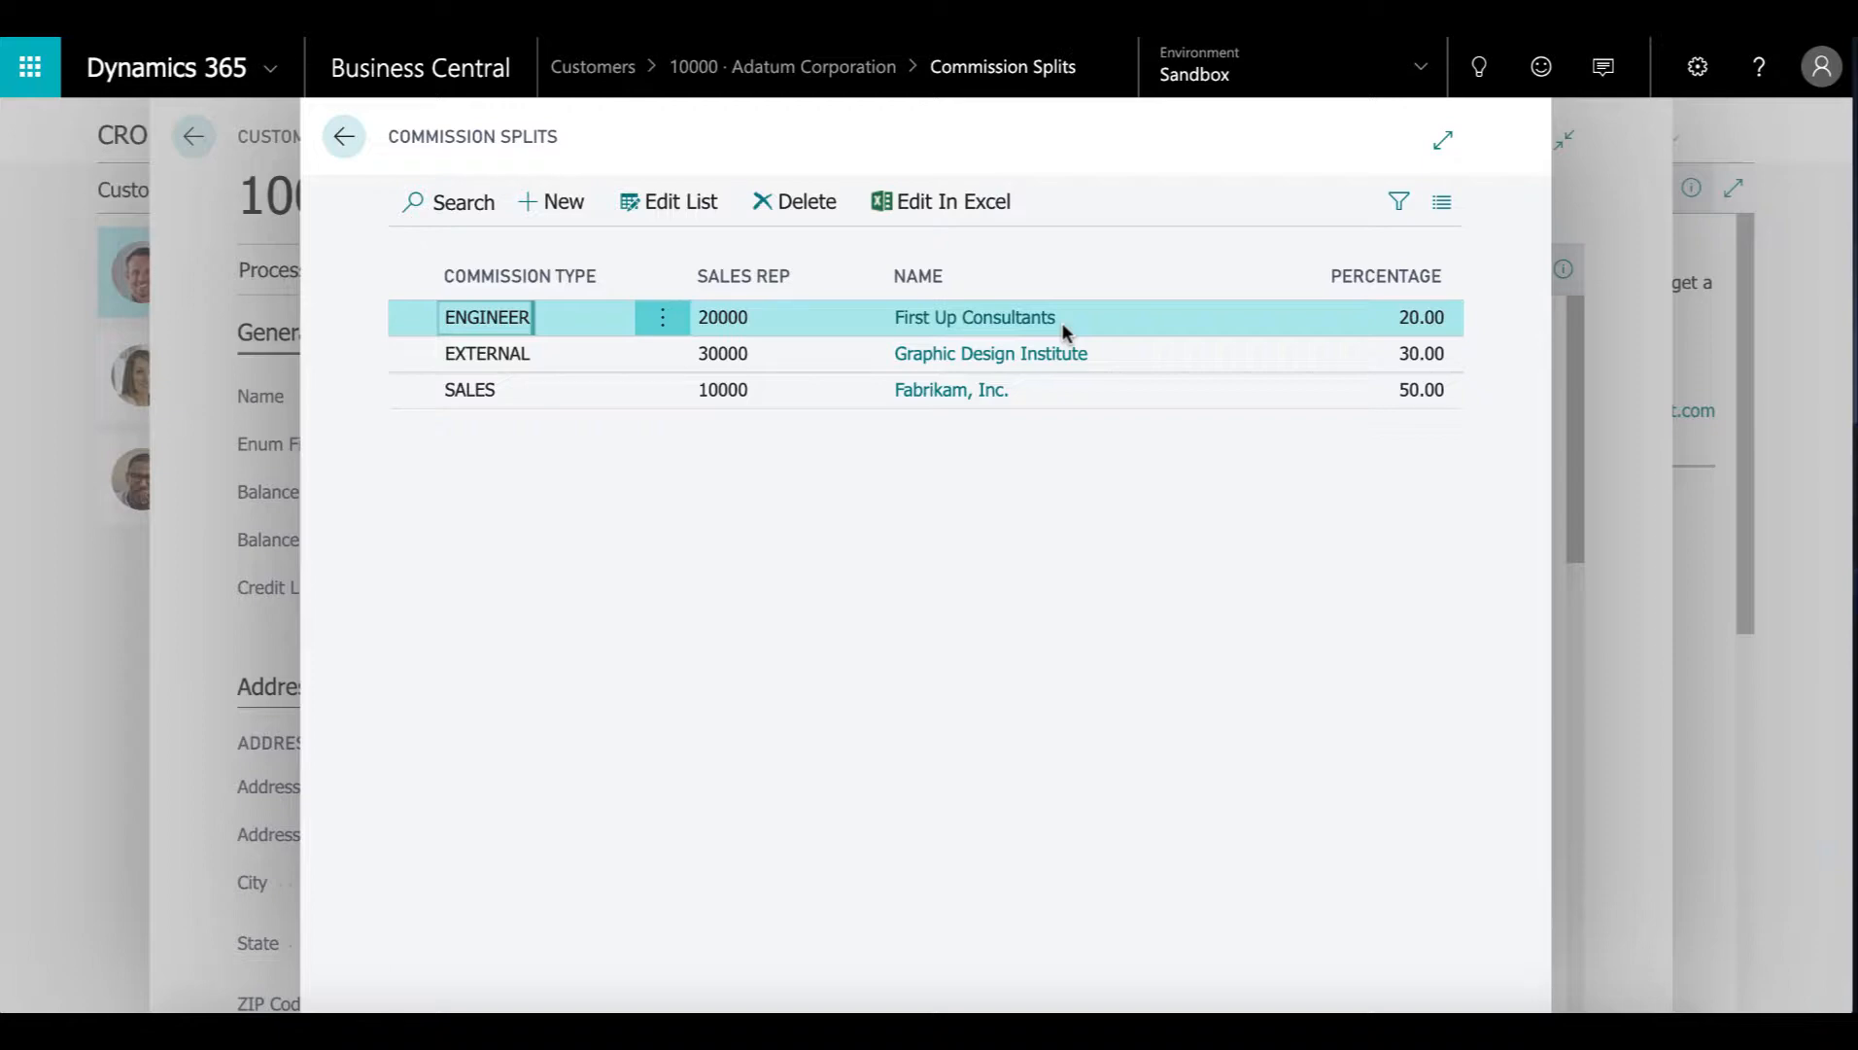
pyautogui.press('Escape')
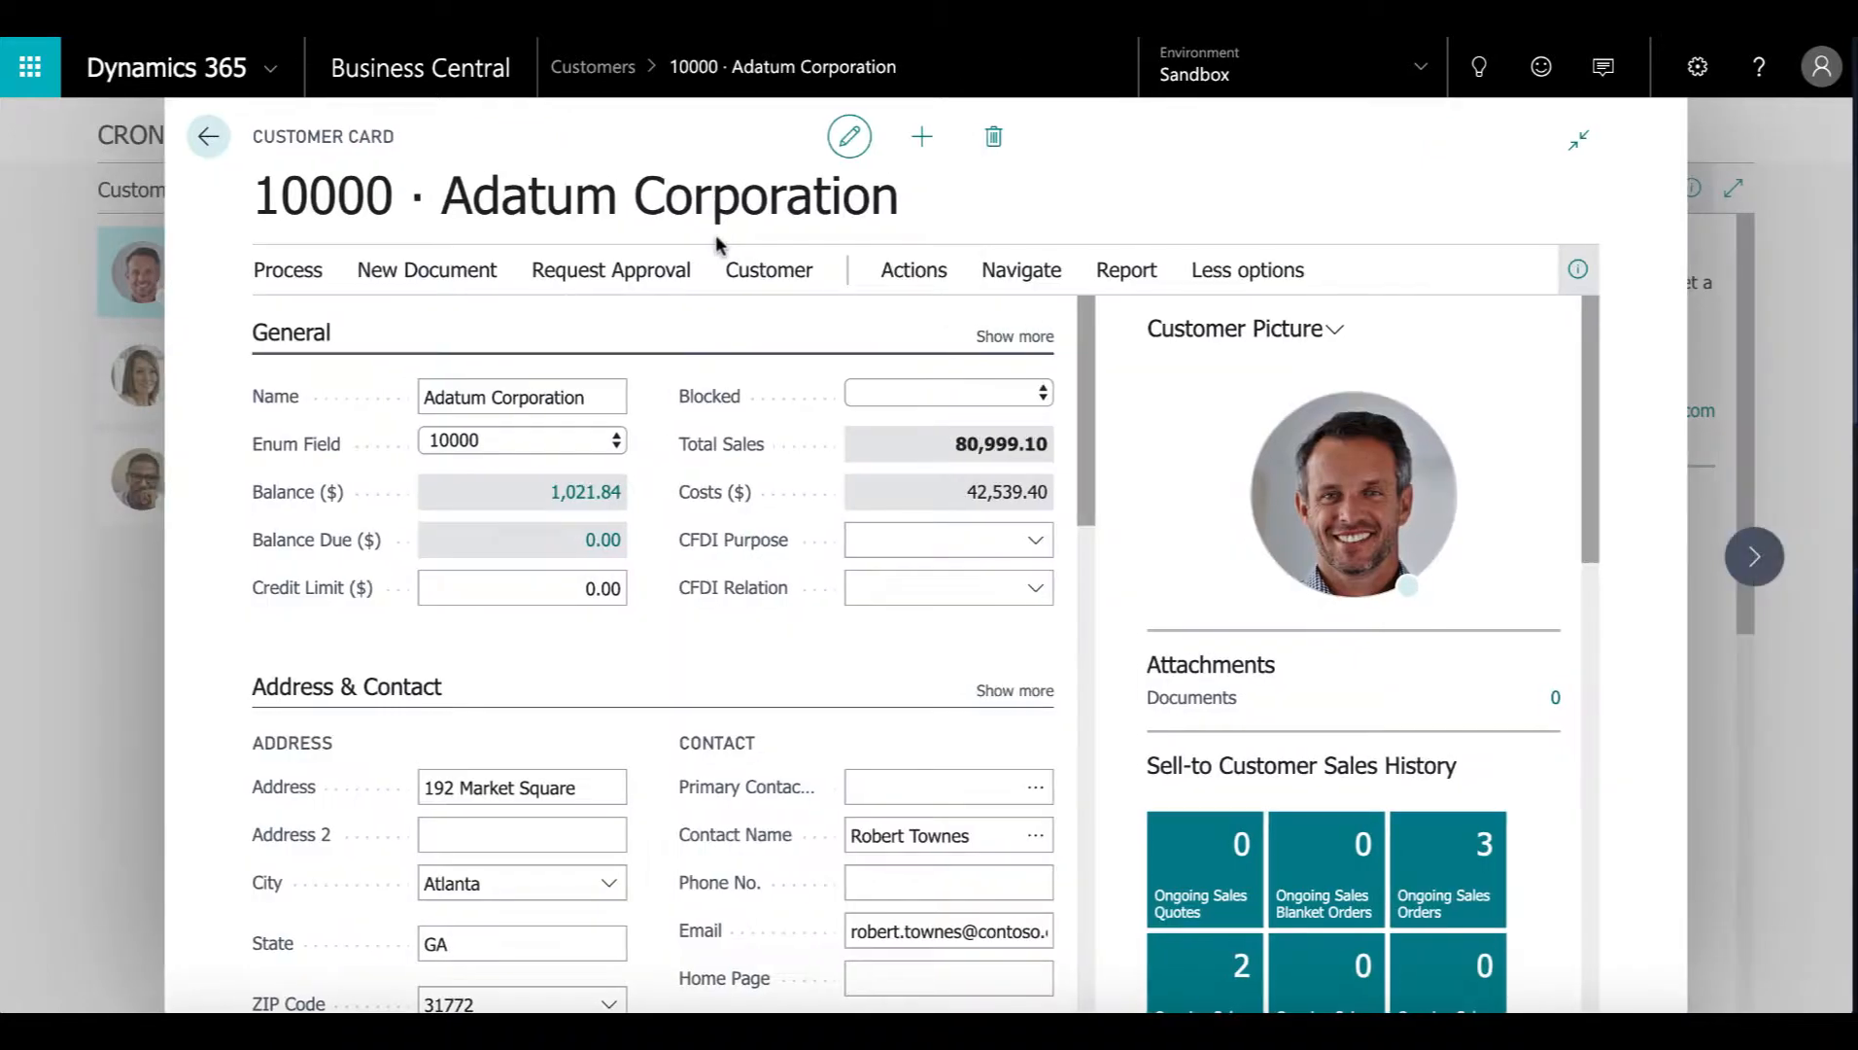
pyautogui.press('Escape')
# Create a new sales order for the customer Adatum Corporation
pyautogui.click(681, 155)
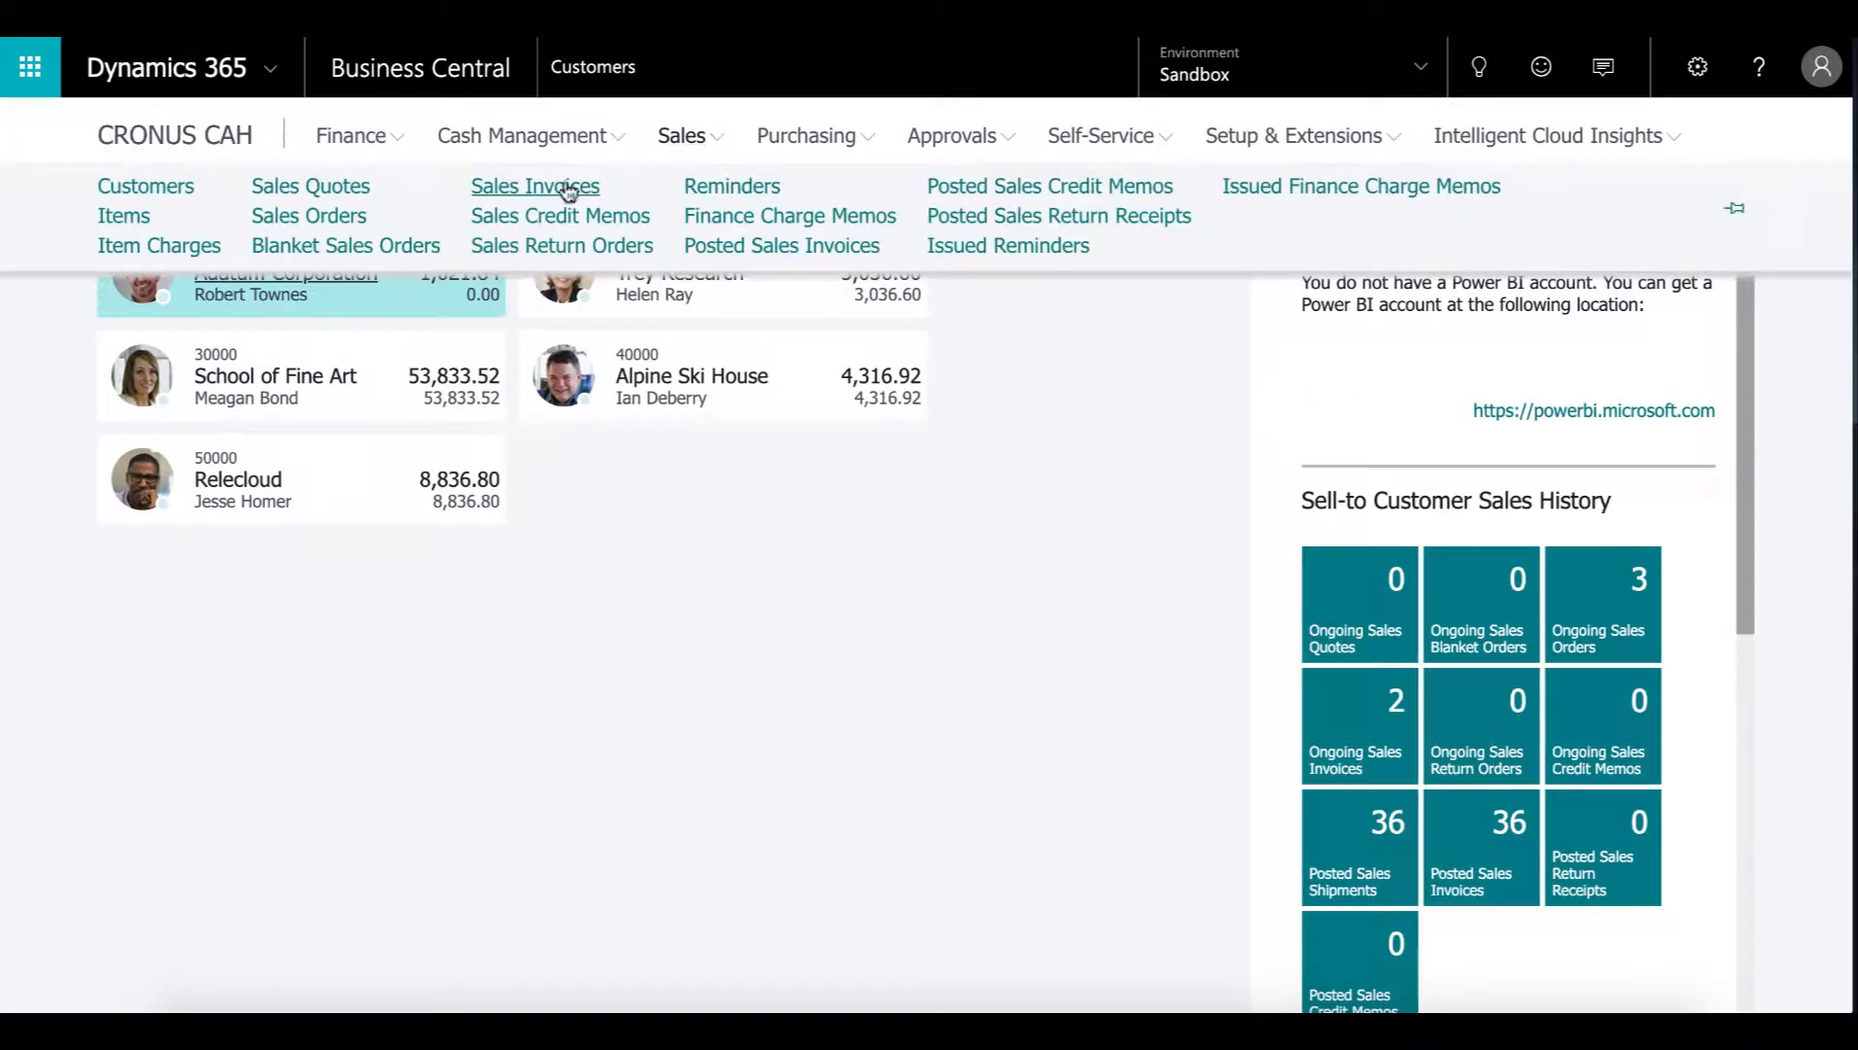
pyautogui.click(340, 220)
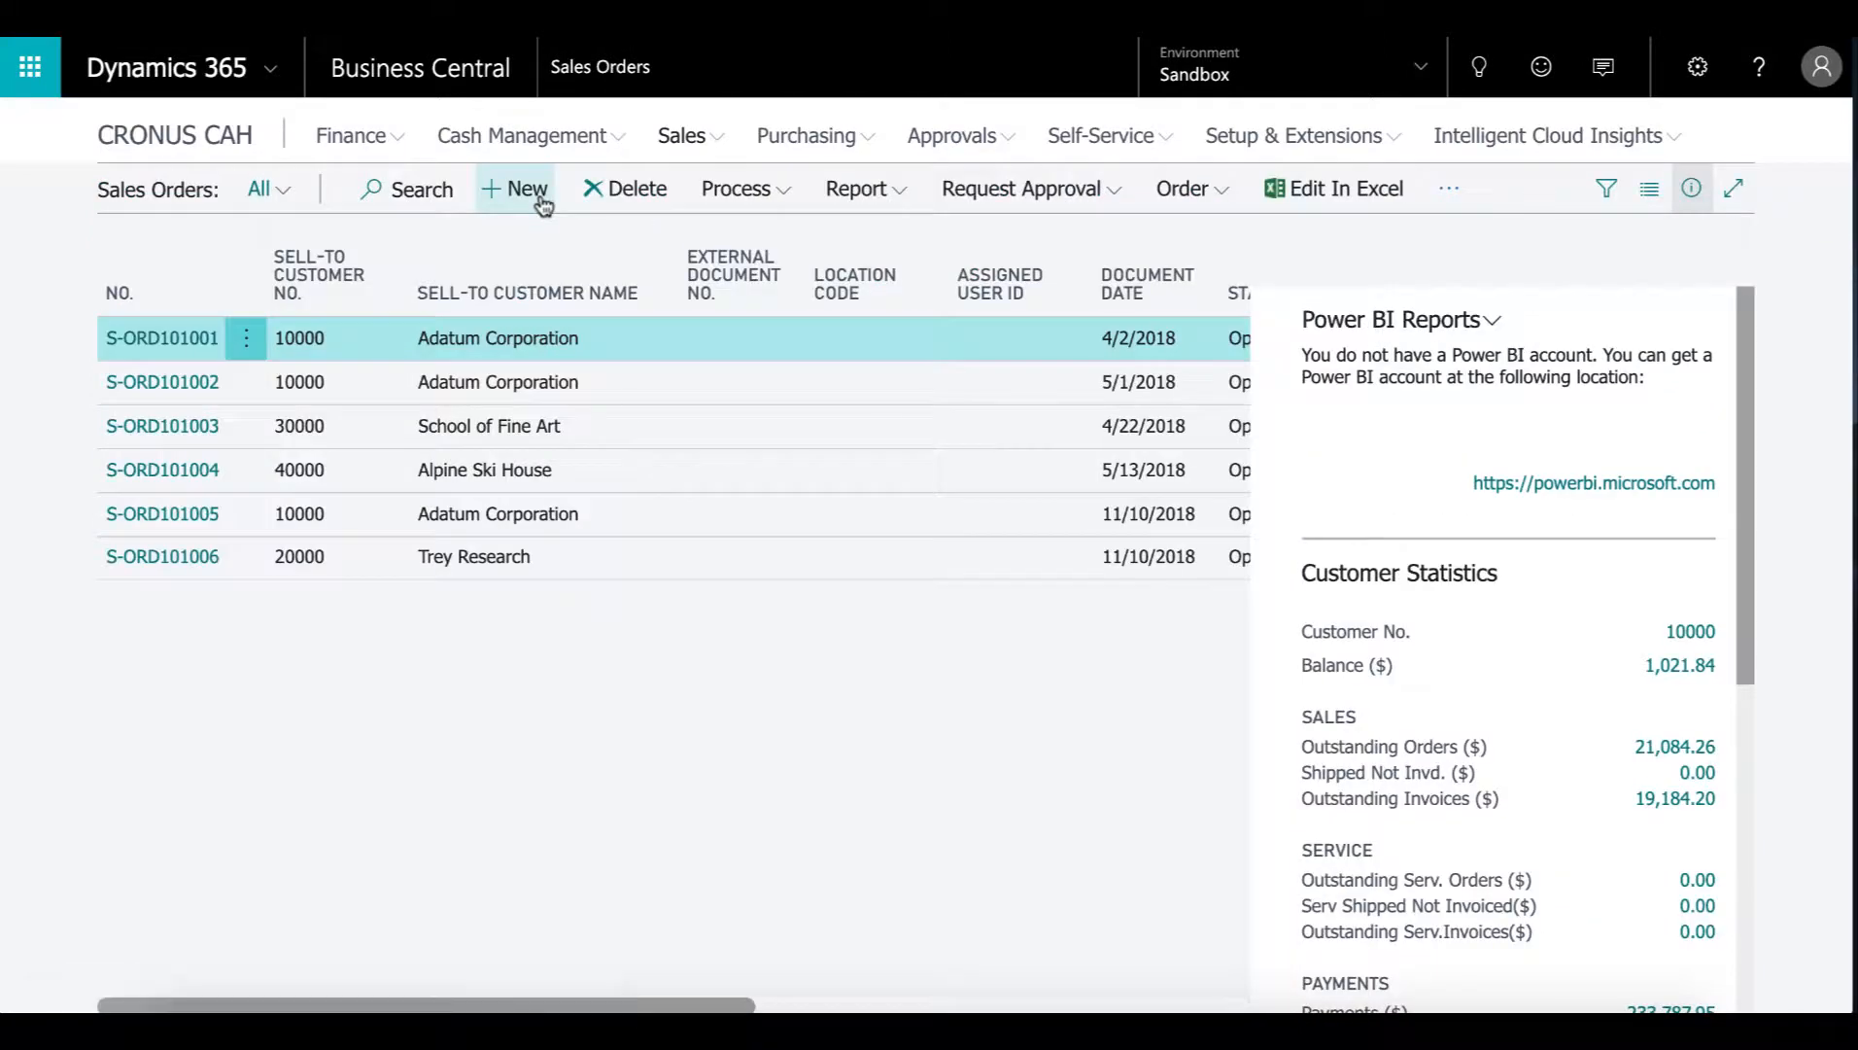
pyautogui.click(543, 204)
pyautogui.write('ada')
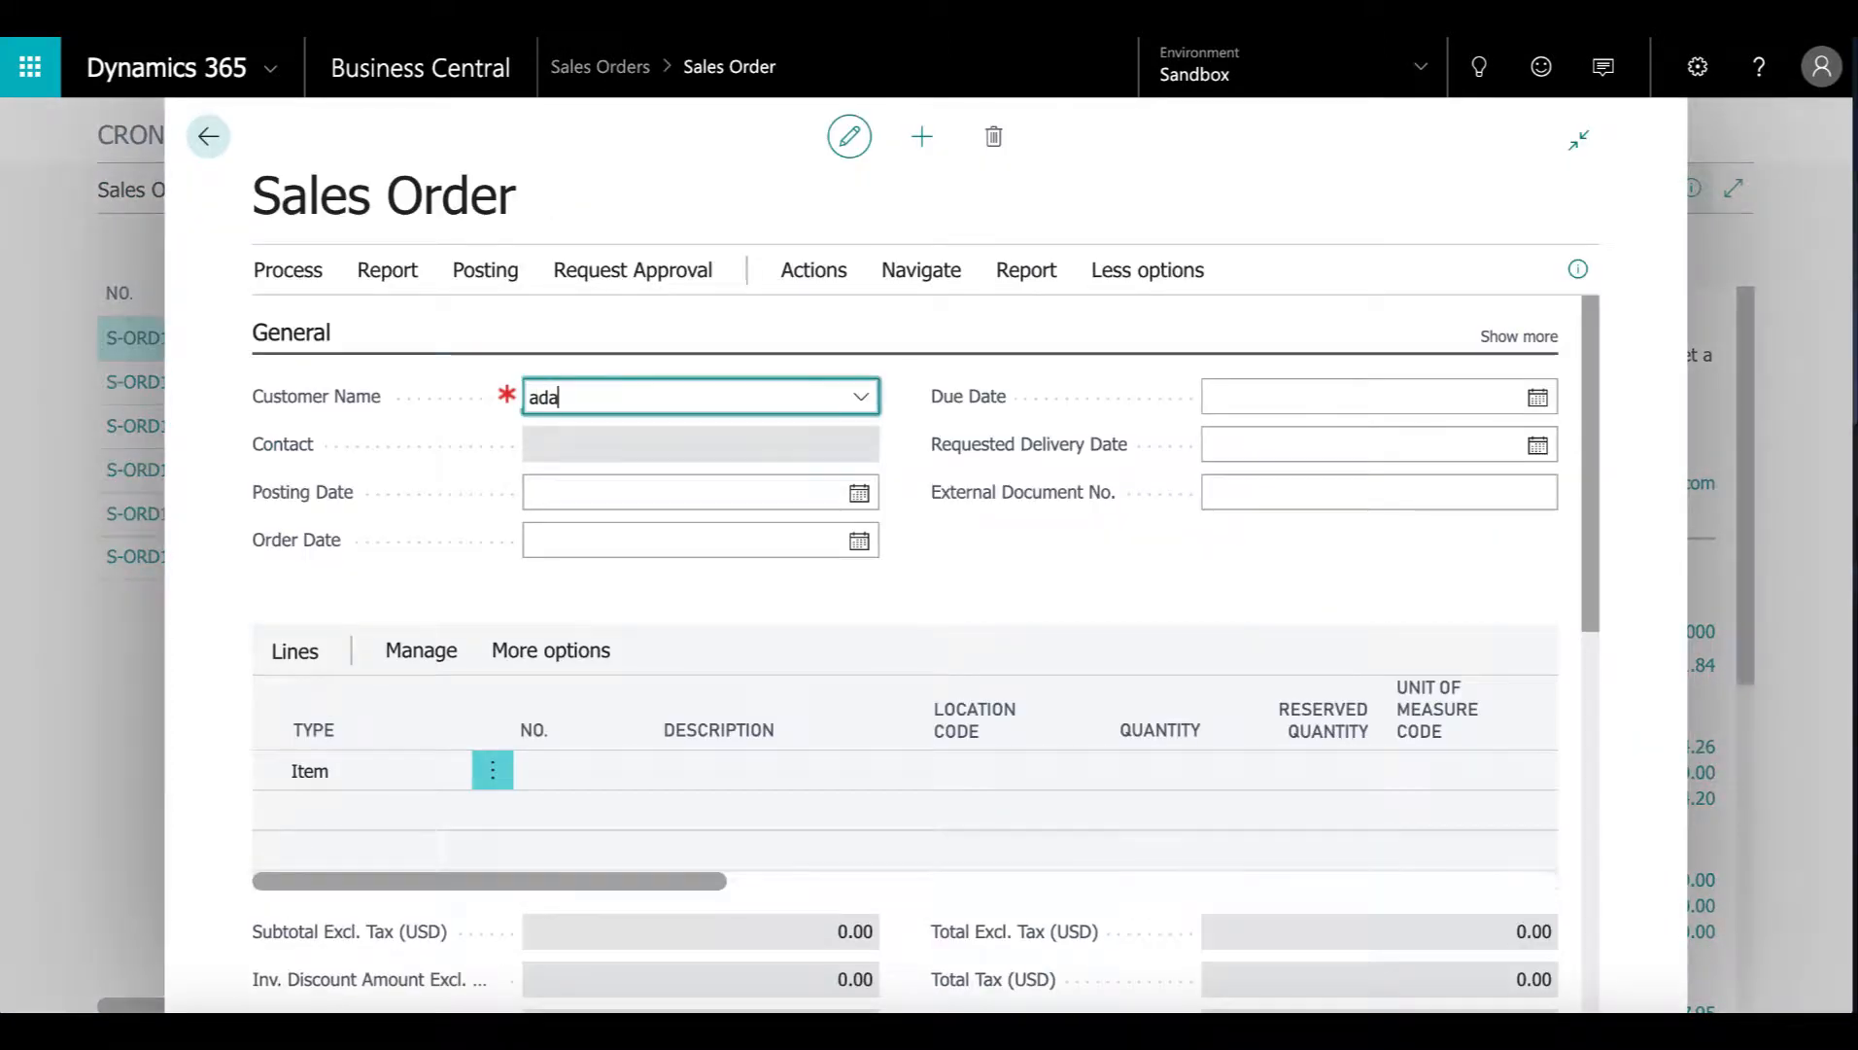
pyautogui.click(631, 507)
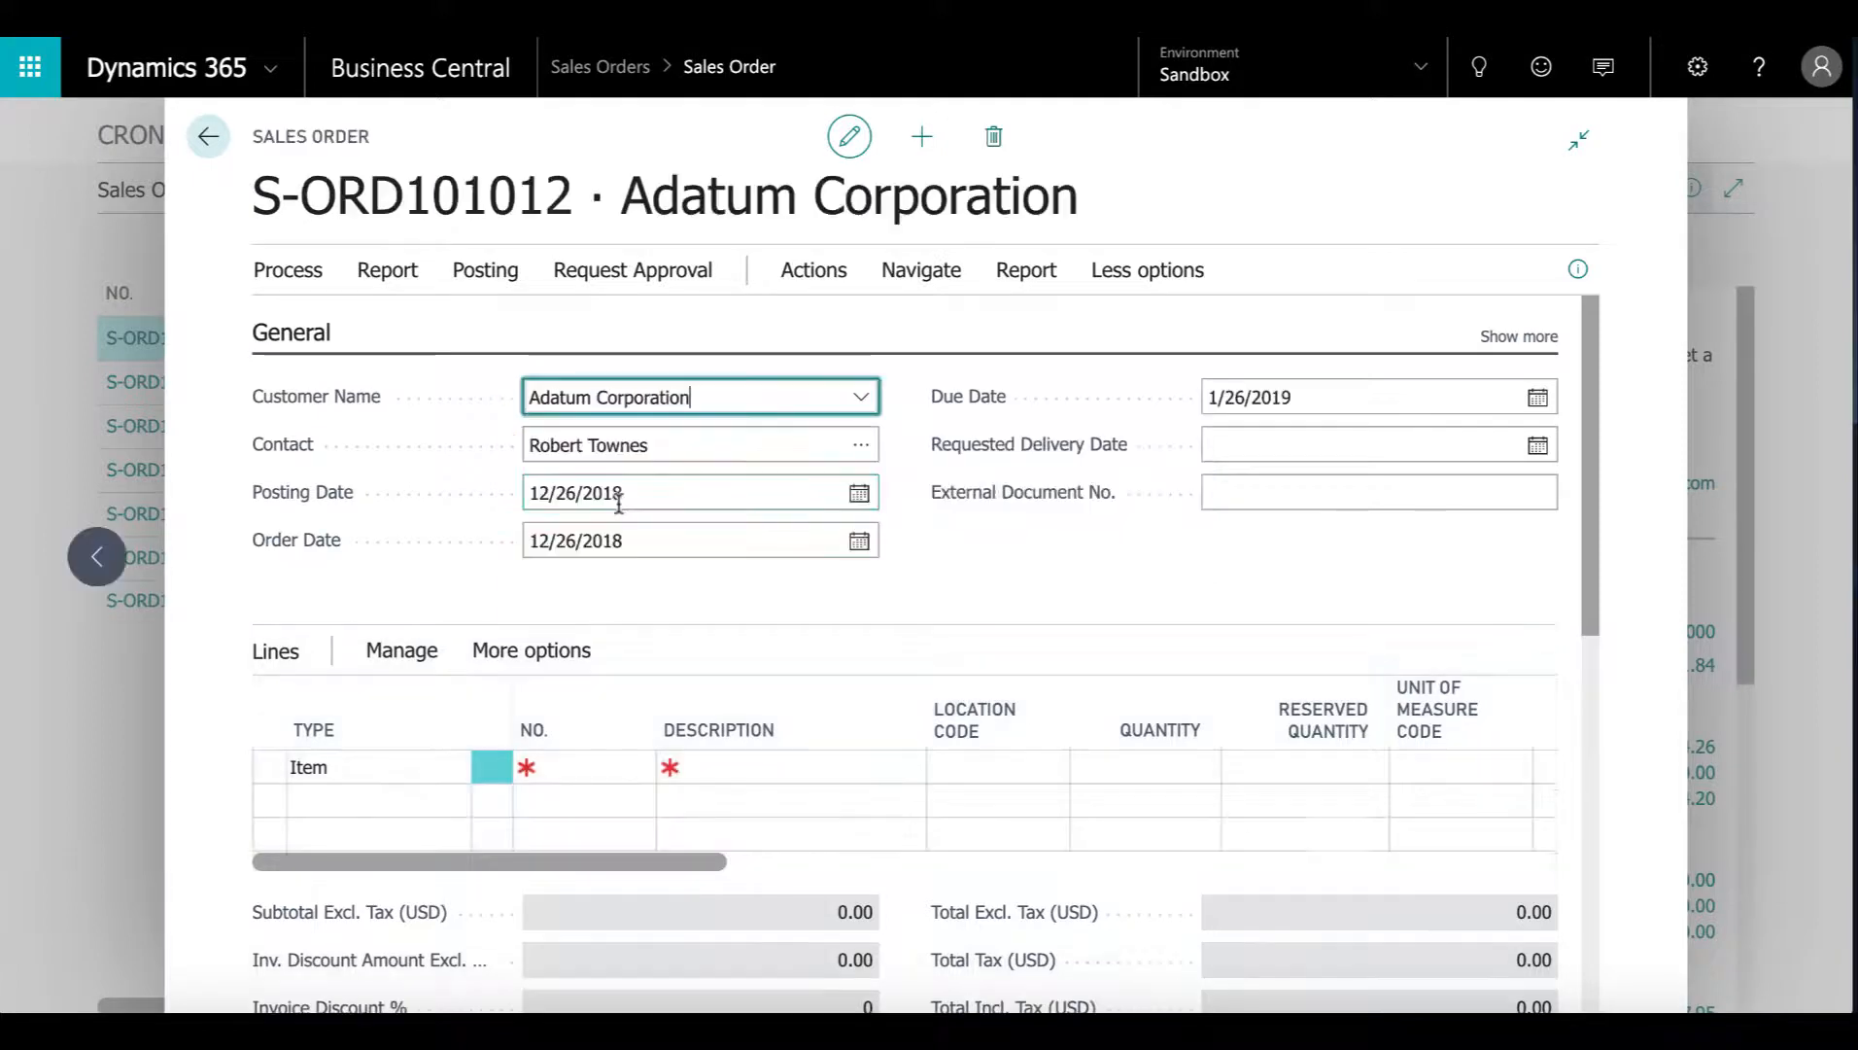
# Add item 1900-S to the first order line with a quantity of 5 and check the line's commission percentage
pyautogui.click(546, 767)
pyautogui.write('1')
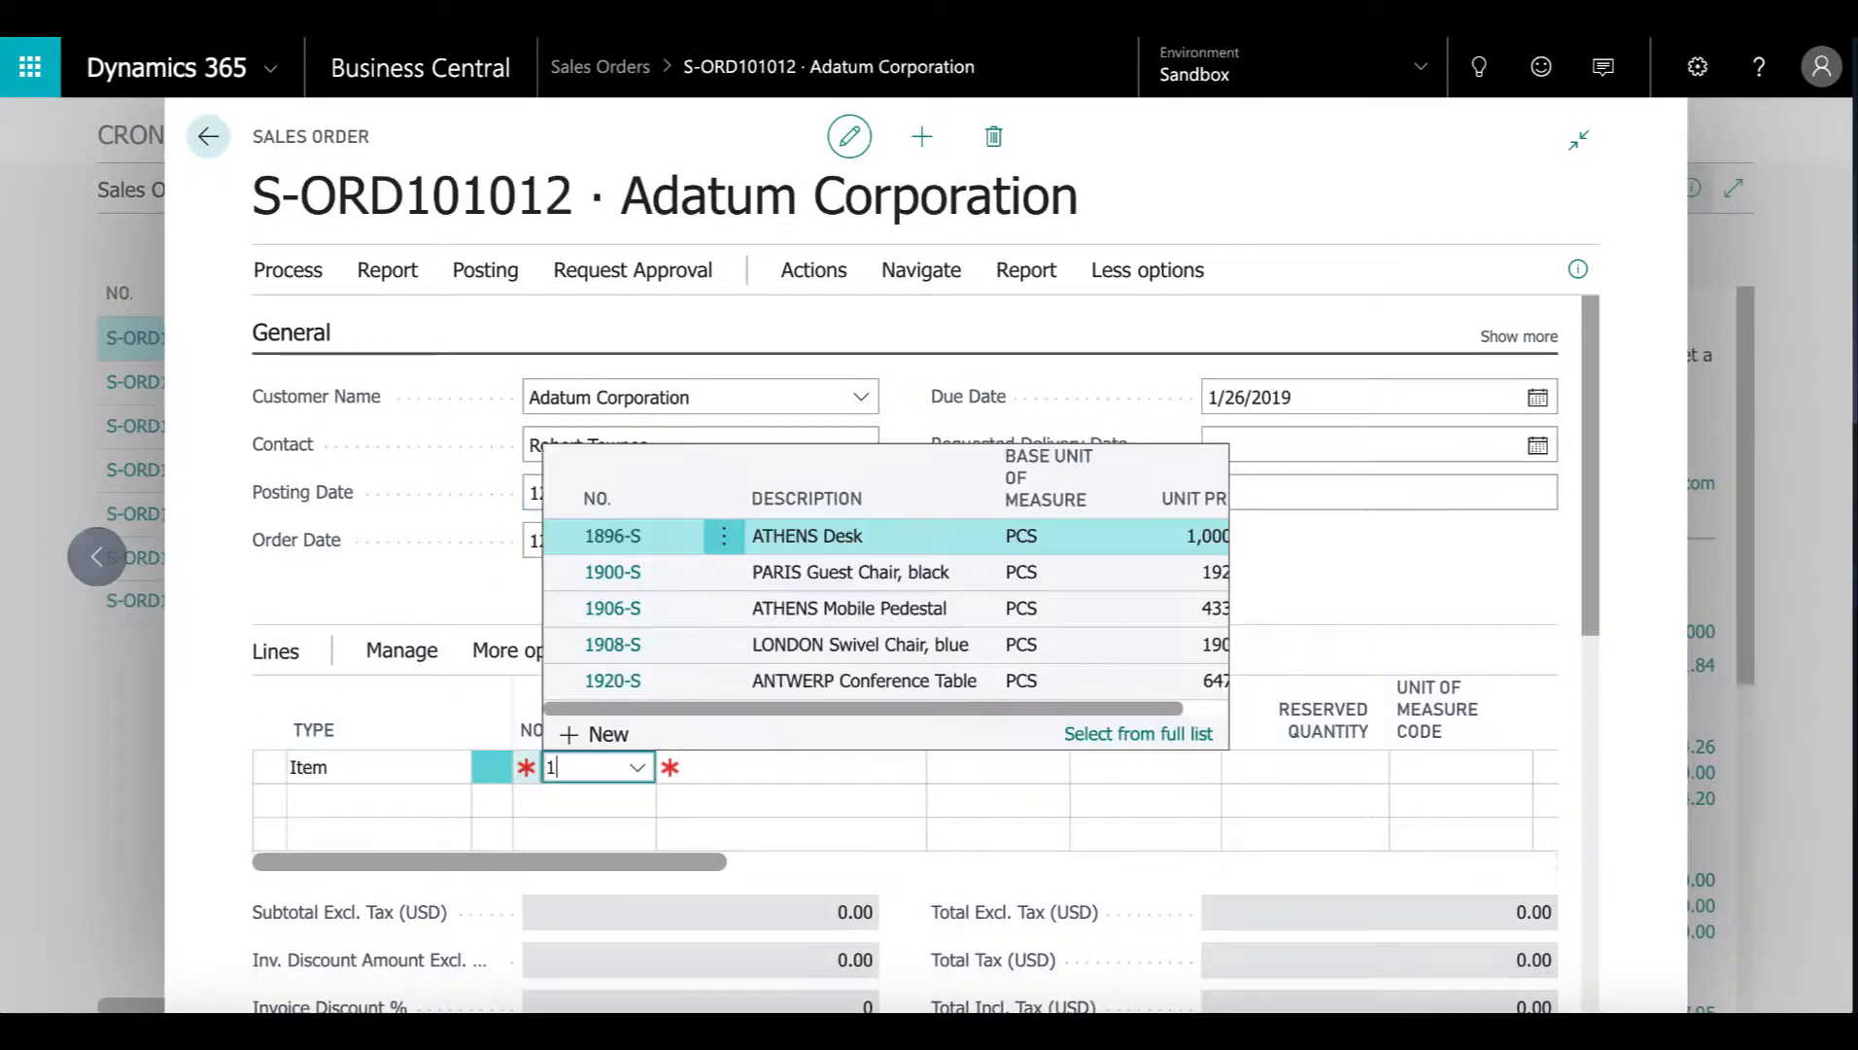
pyautogui.write('900-s')
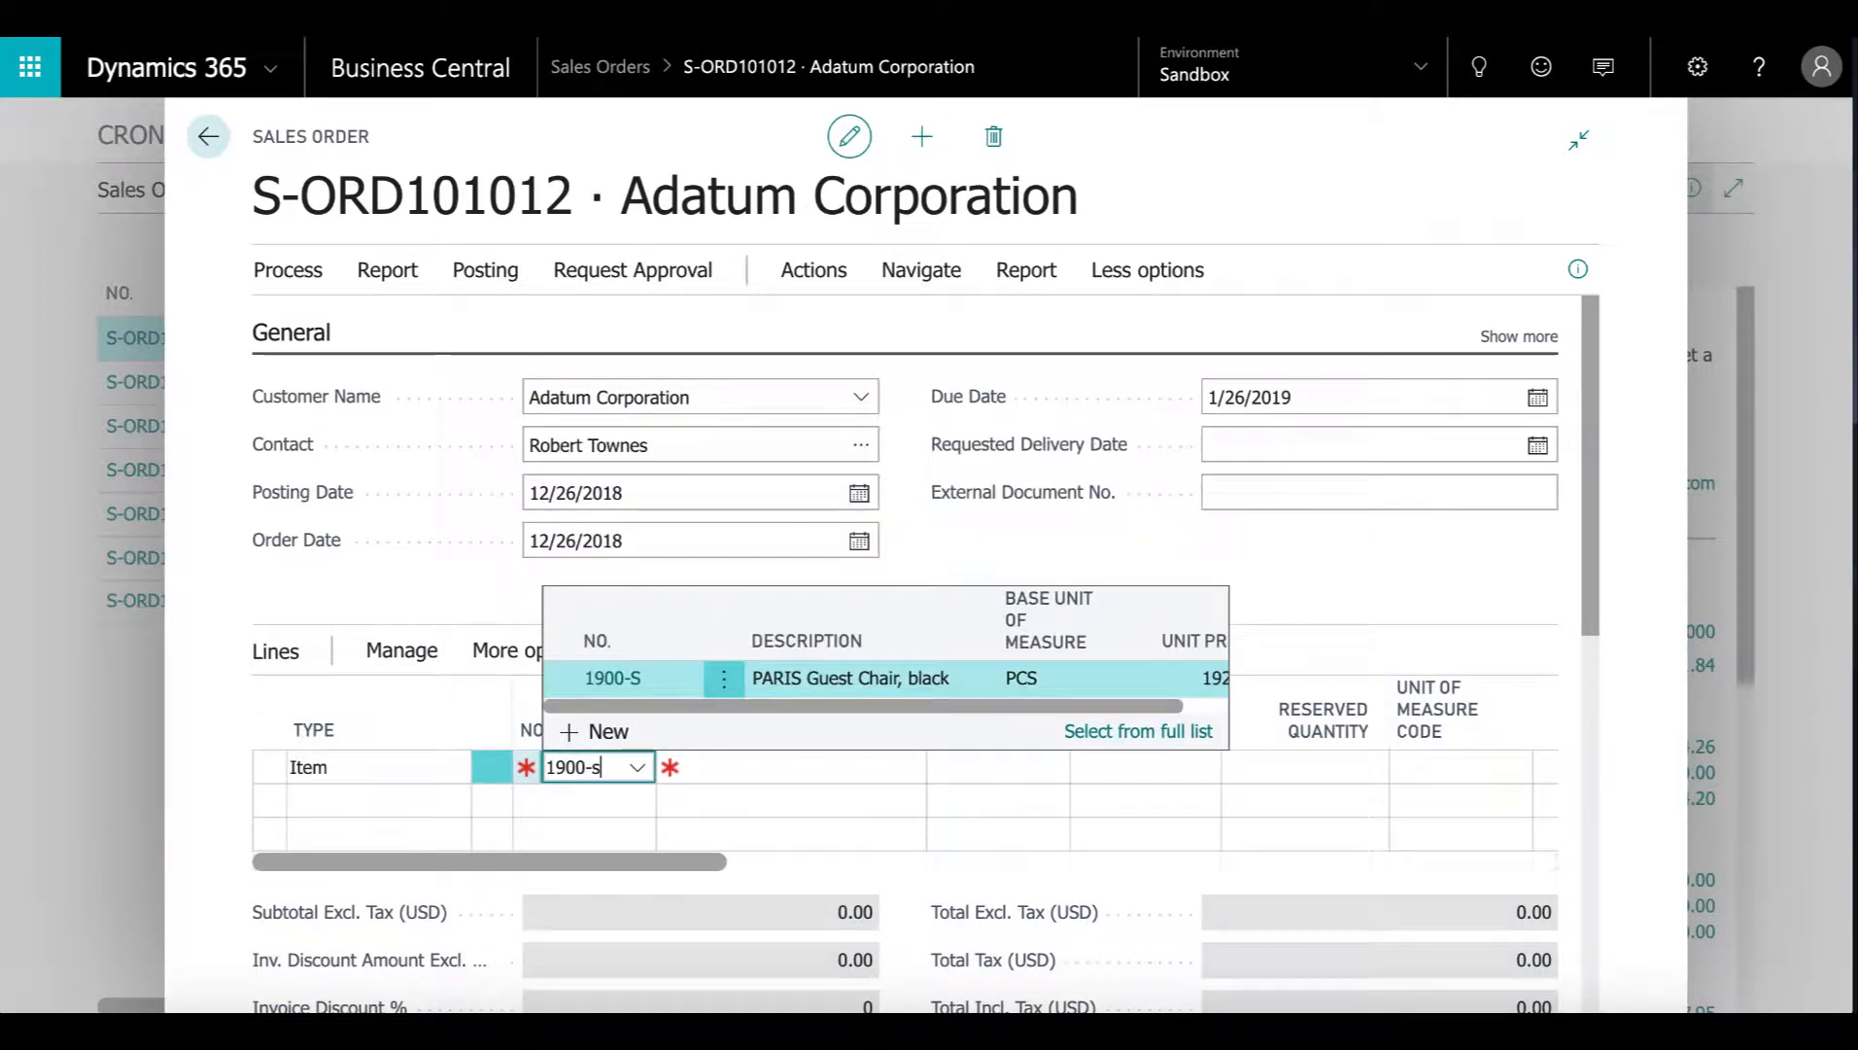
pyautogui.press('Tab')
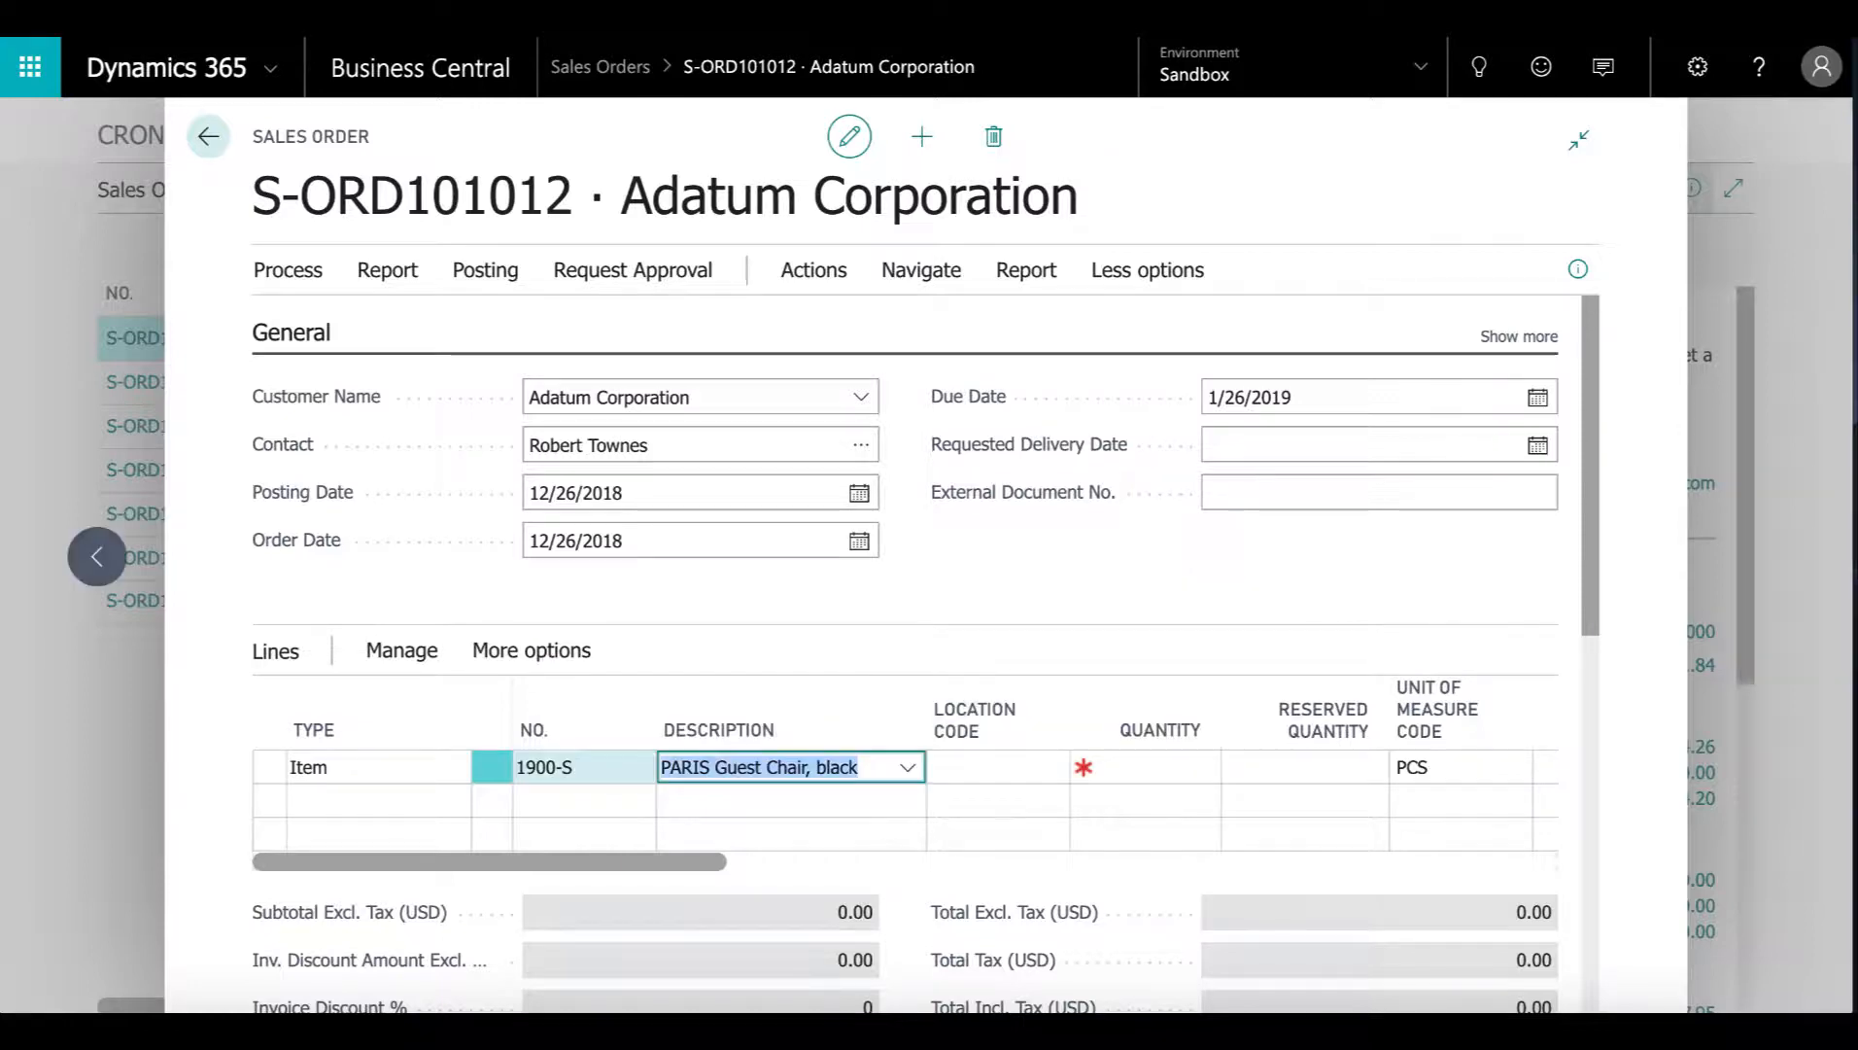
pyautogui.press('Tab')
pyautogui.press('Tab')
pyautogui.write('5')
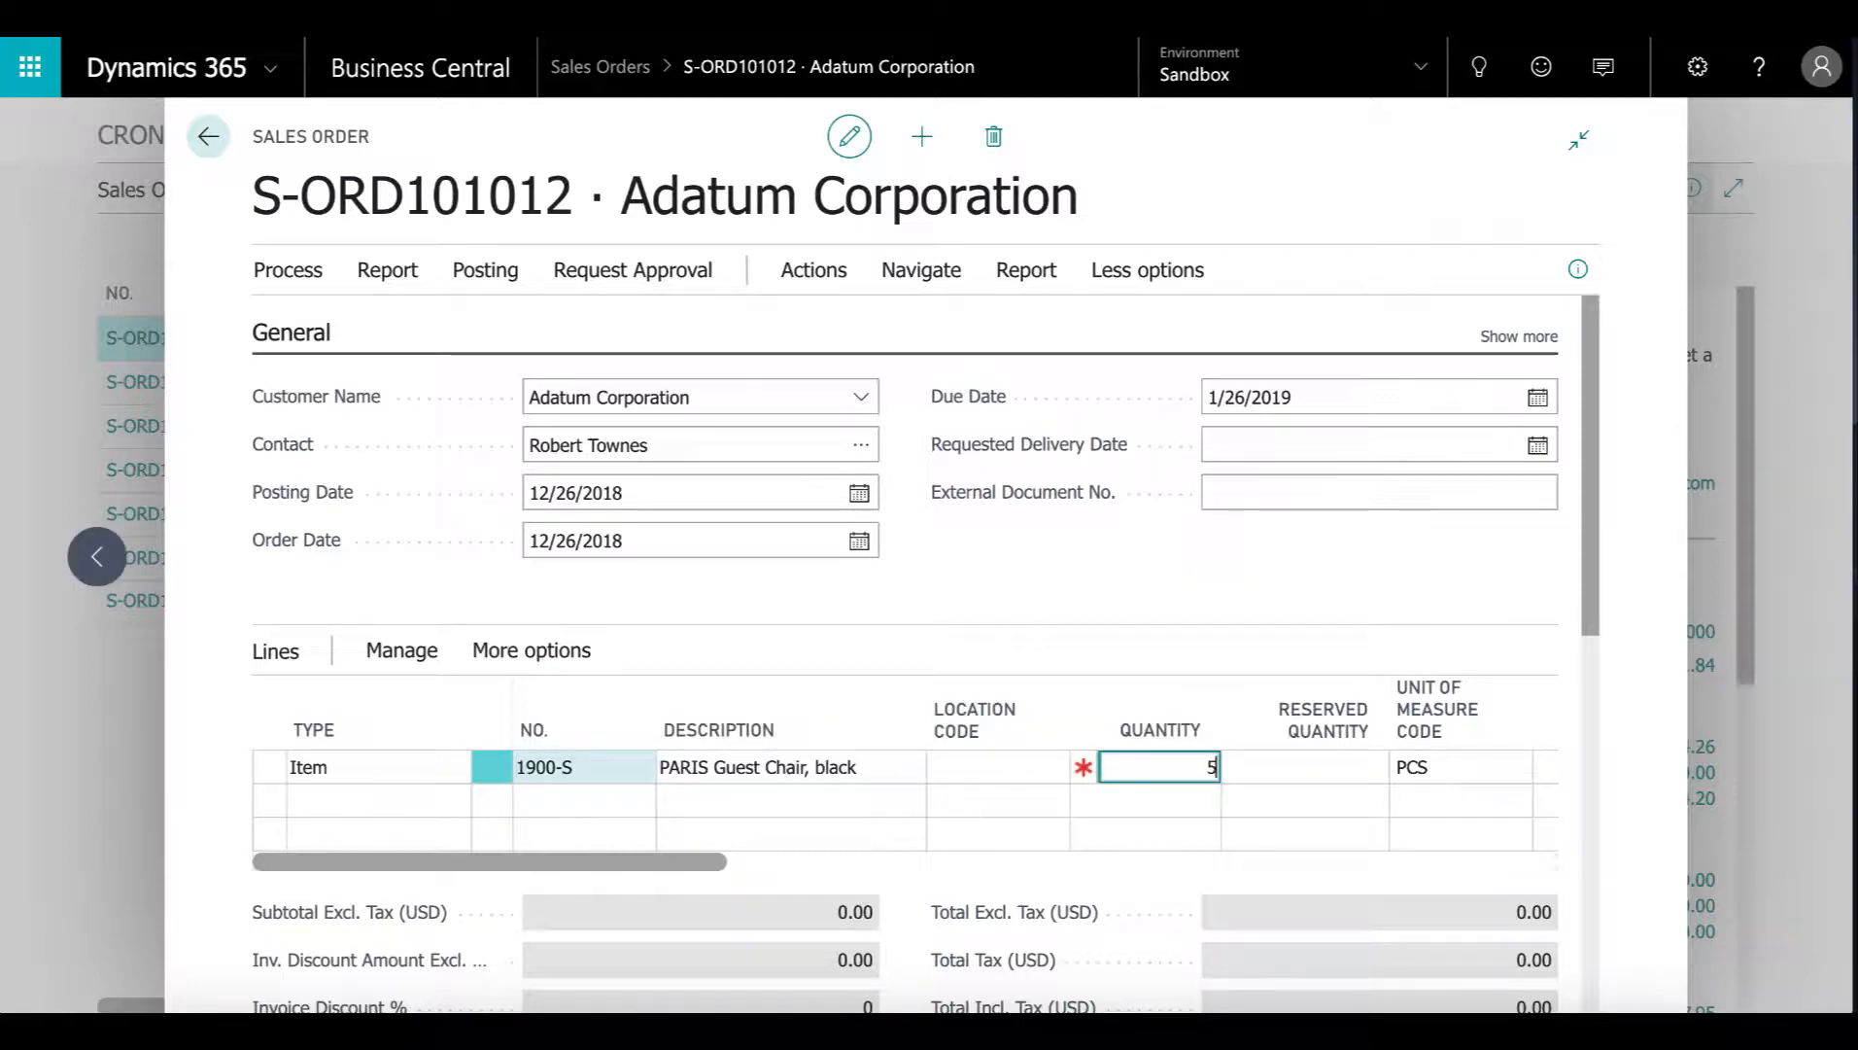
pyautogui.press('Tab')
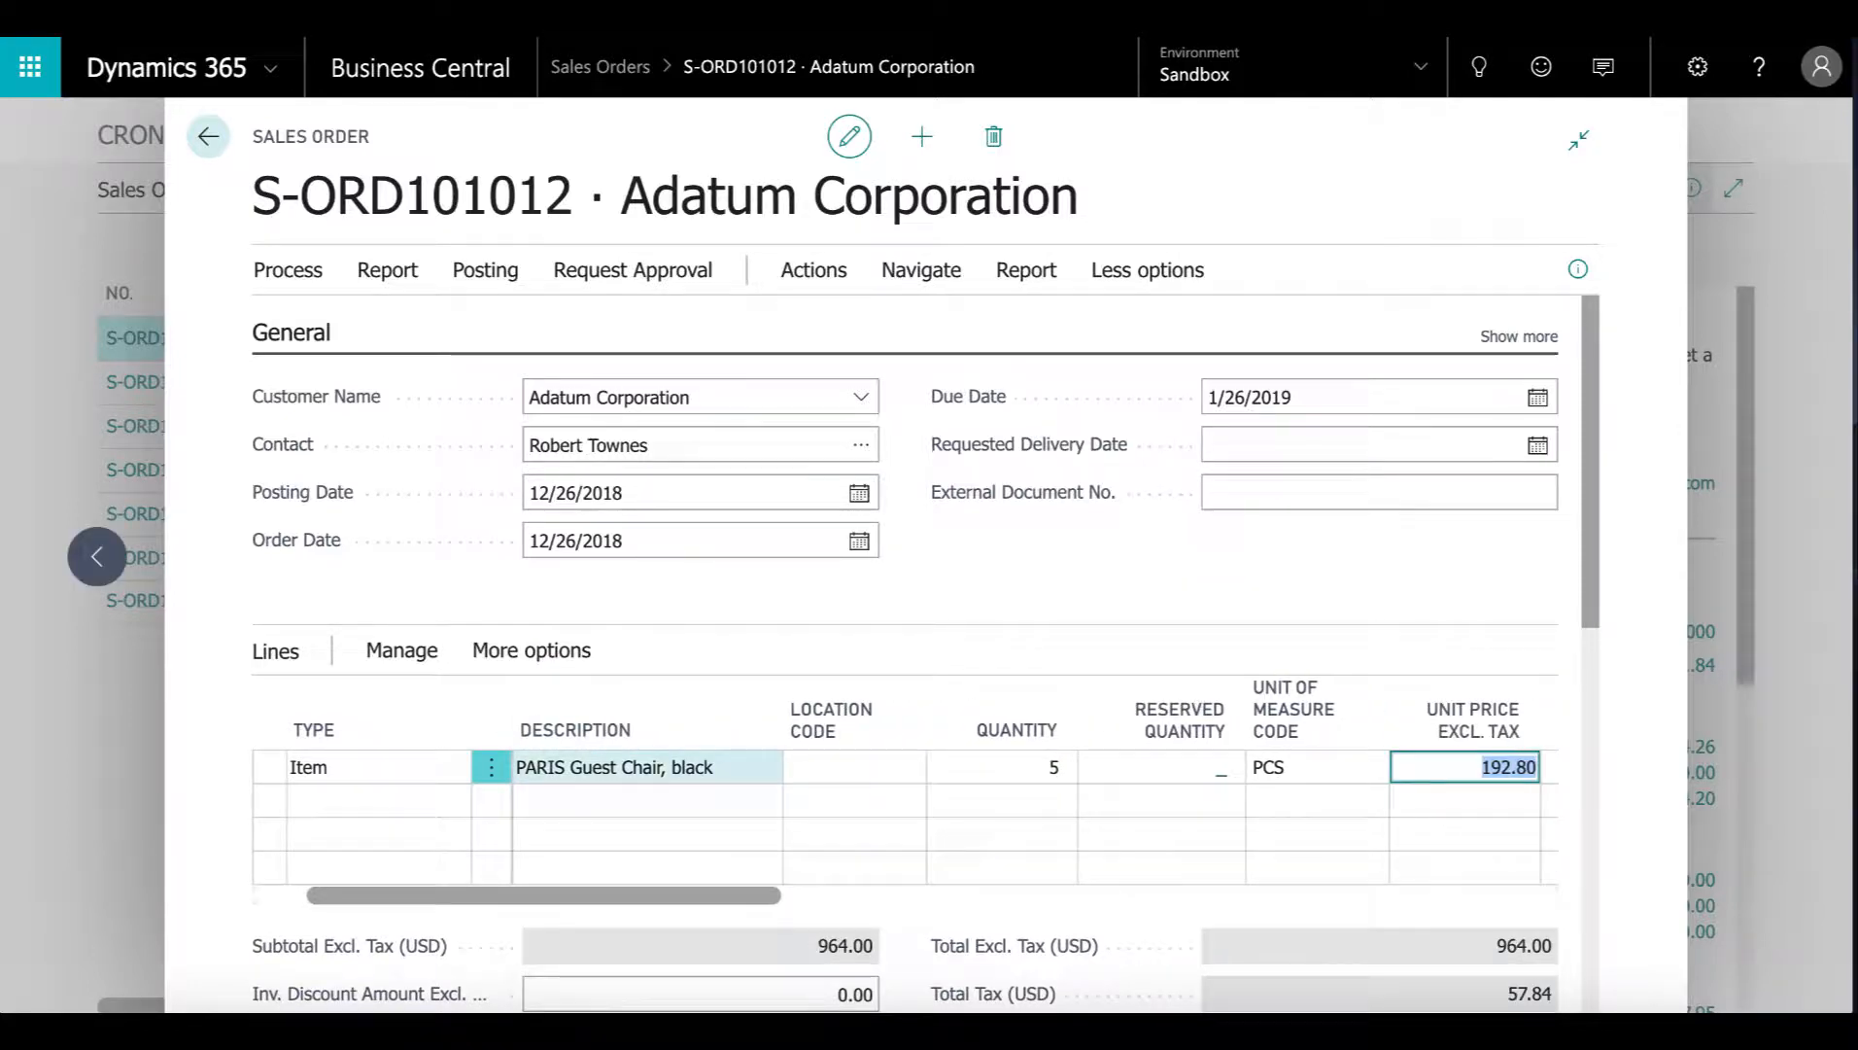
pyautogui.press('Tab')
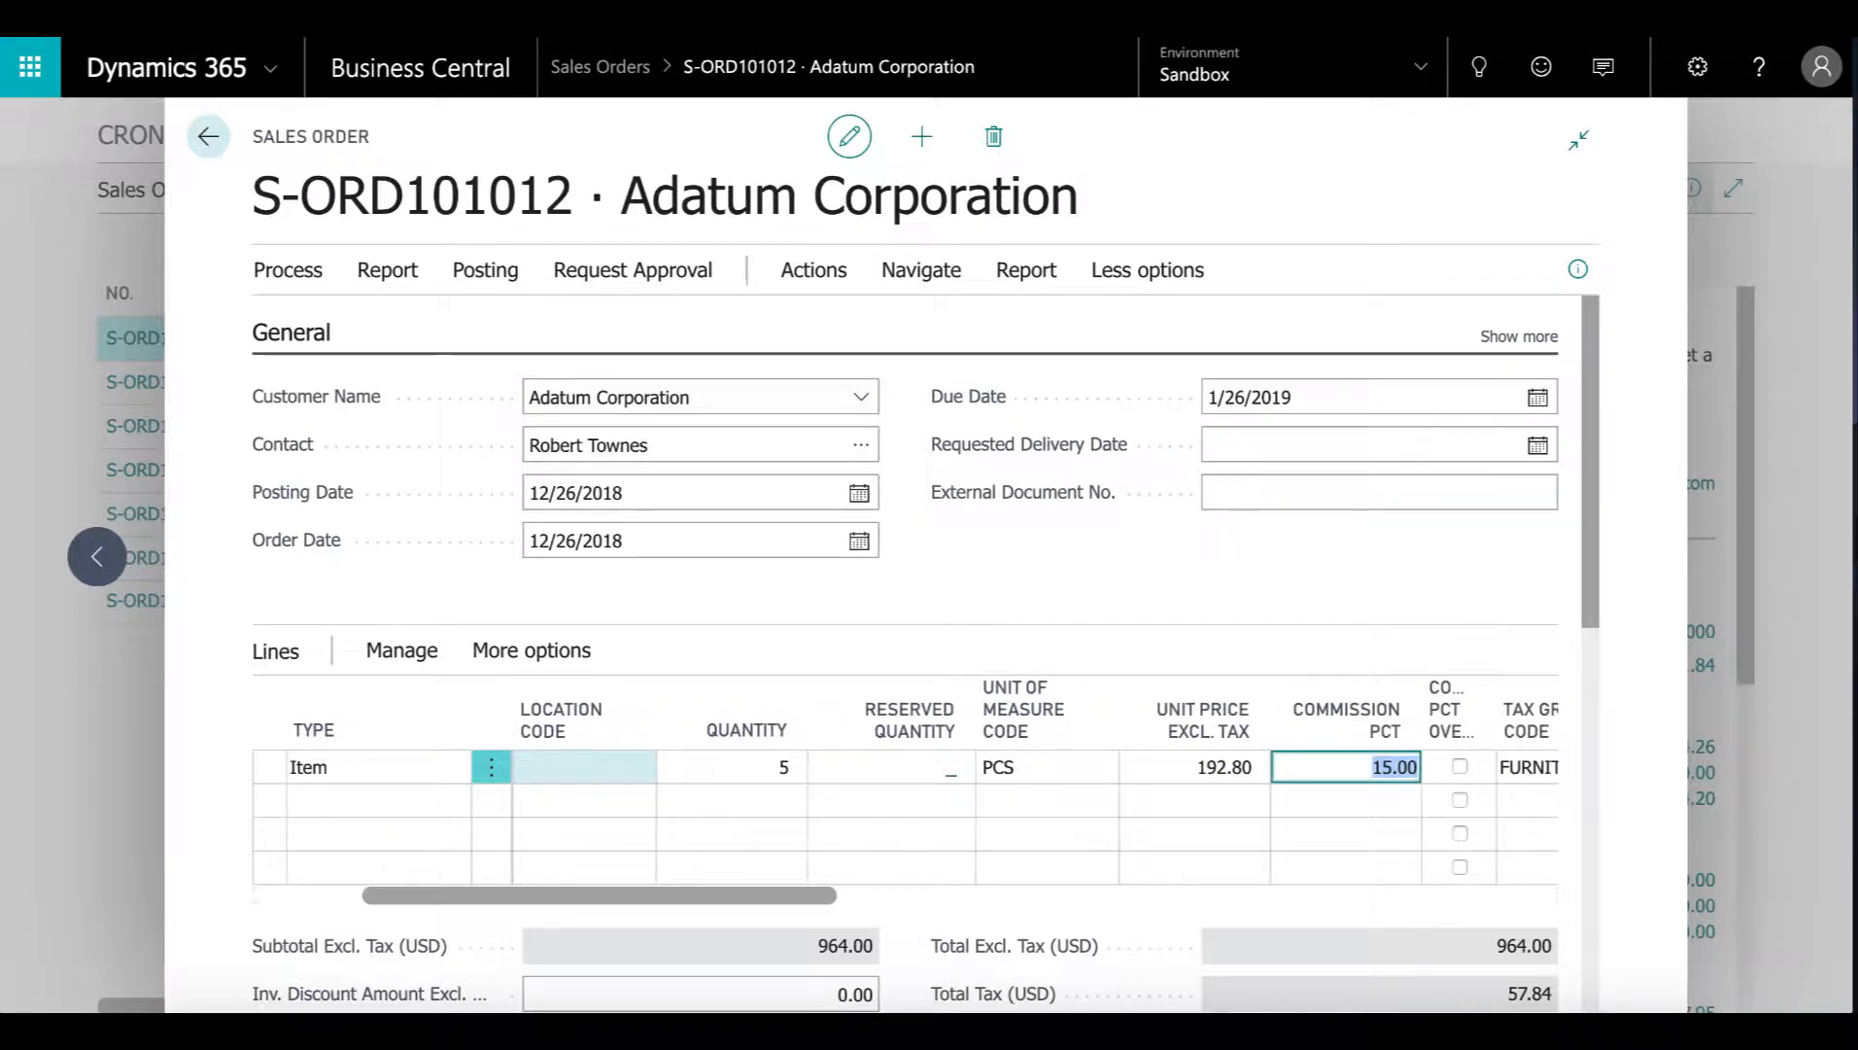
# Look up the Commission Scale to check the rate for the customer and item commission groups, then return to the sales order
pyautogui.click(1477, 70)
pyautogui.write('com s')
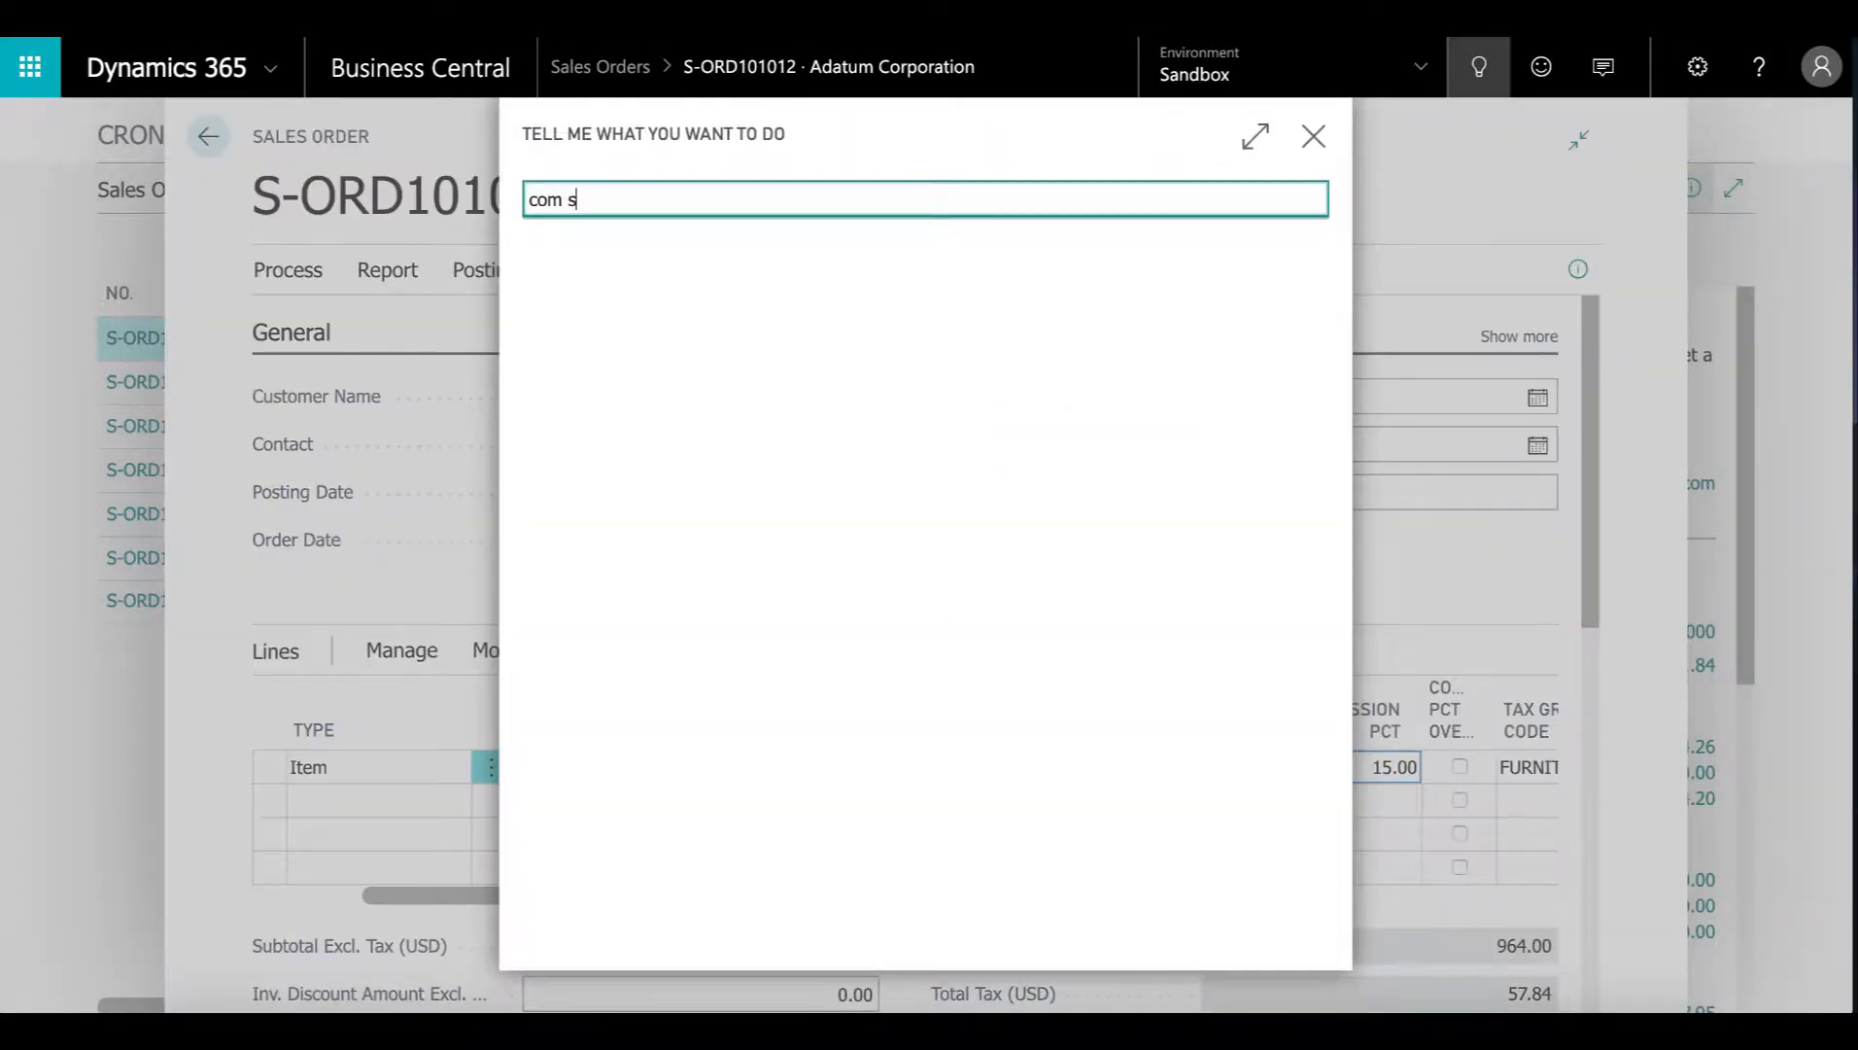
pyautogui.write('cale')
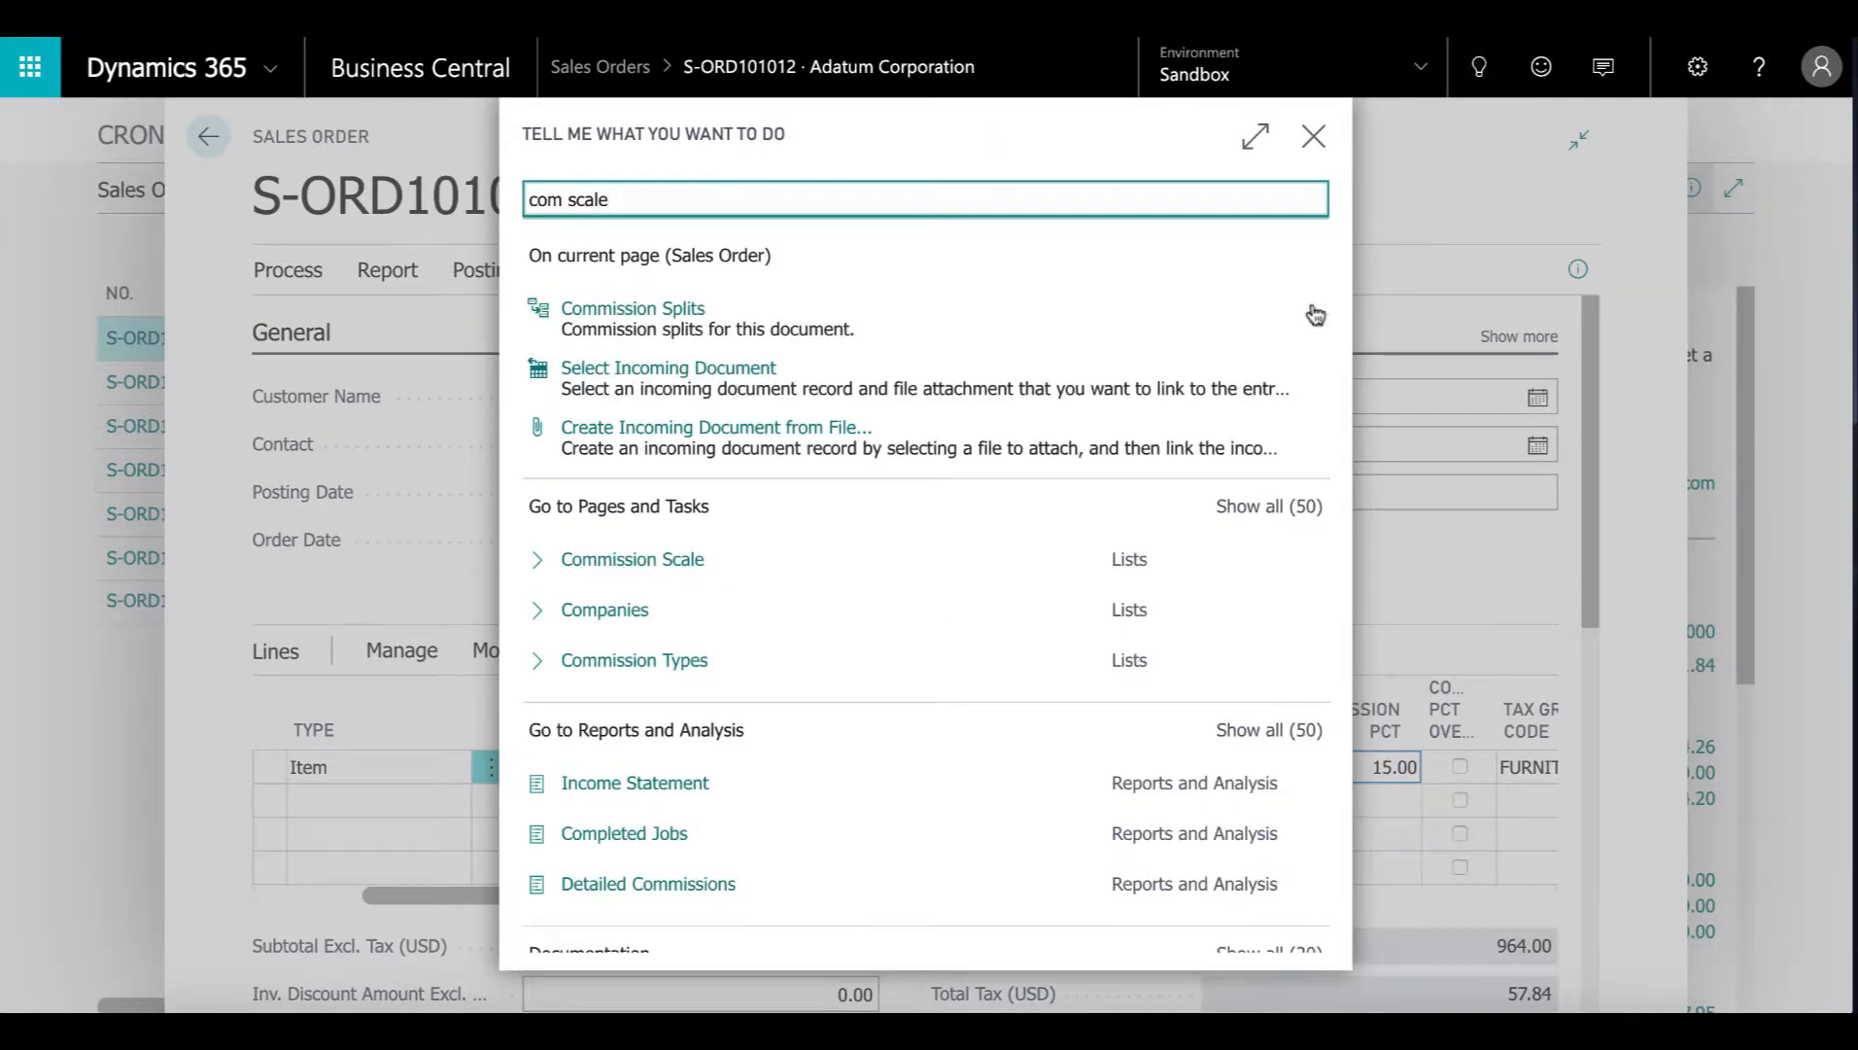
pyautogui.click(692, 569)
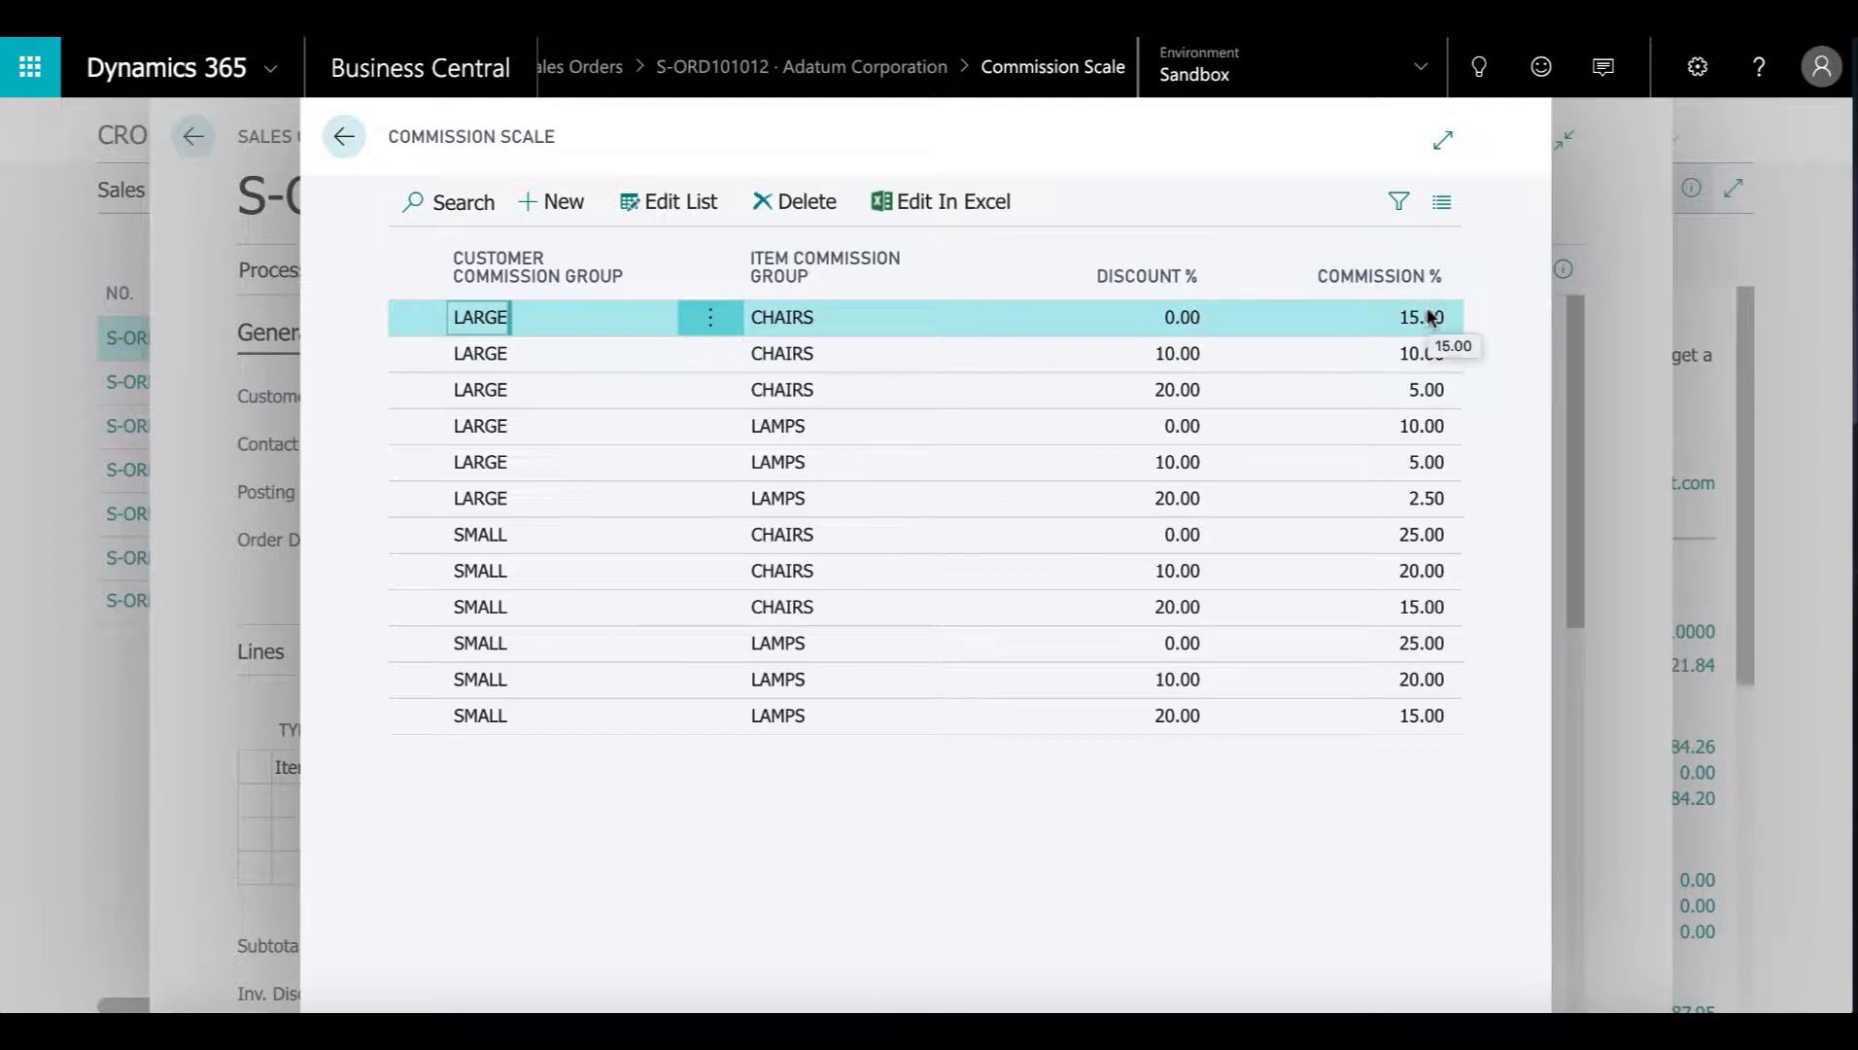
pyautogui.press('Escape')
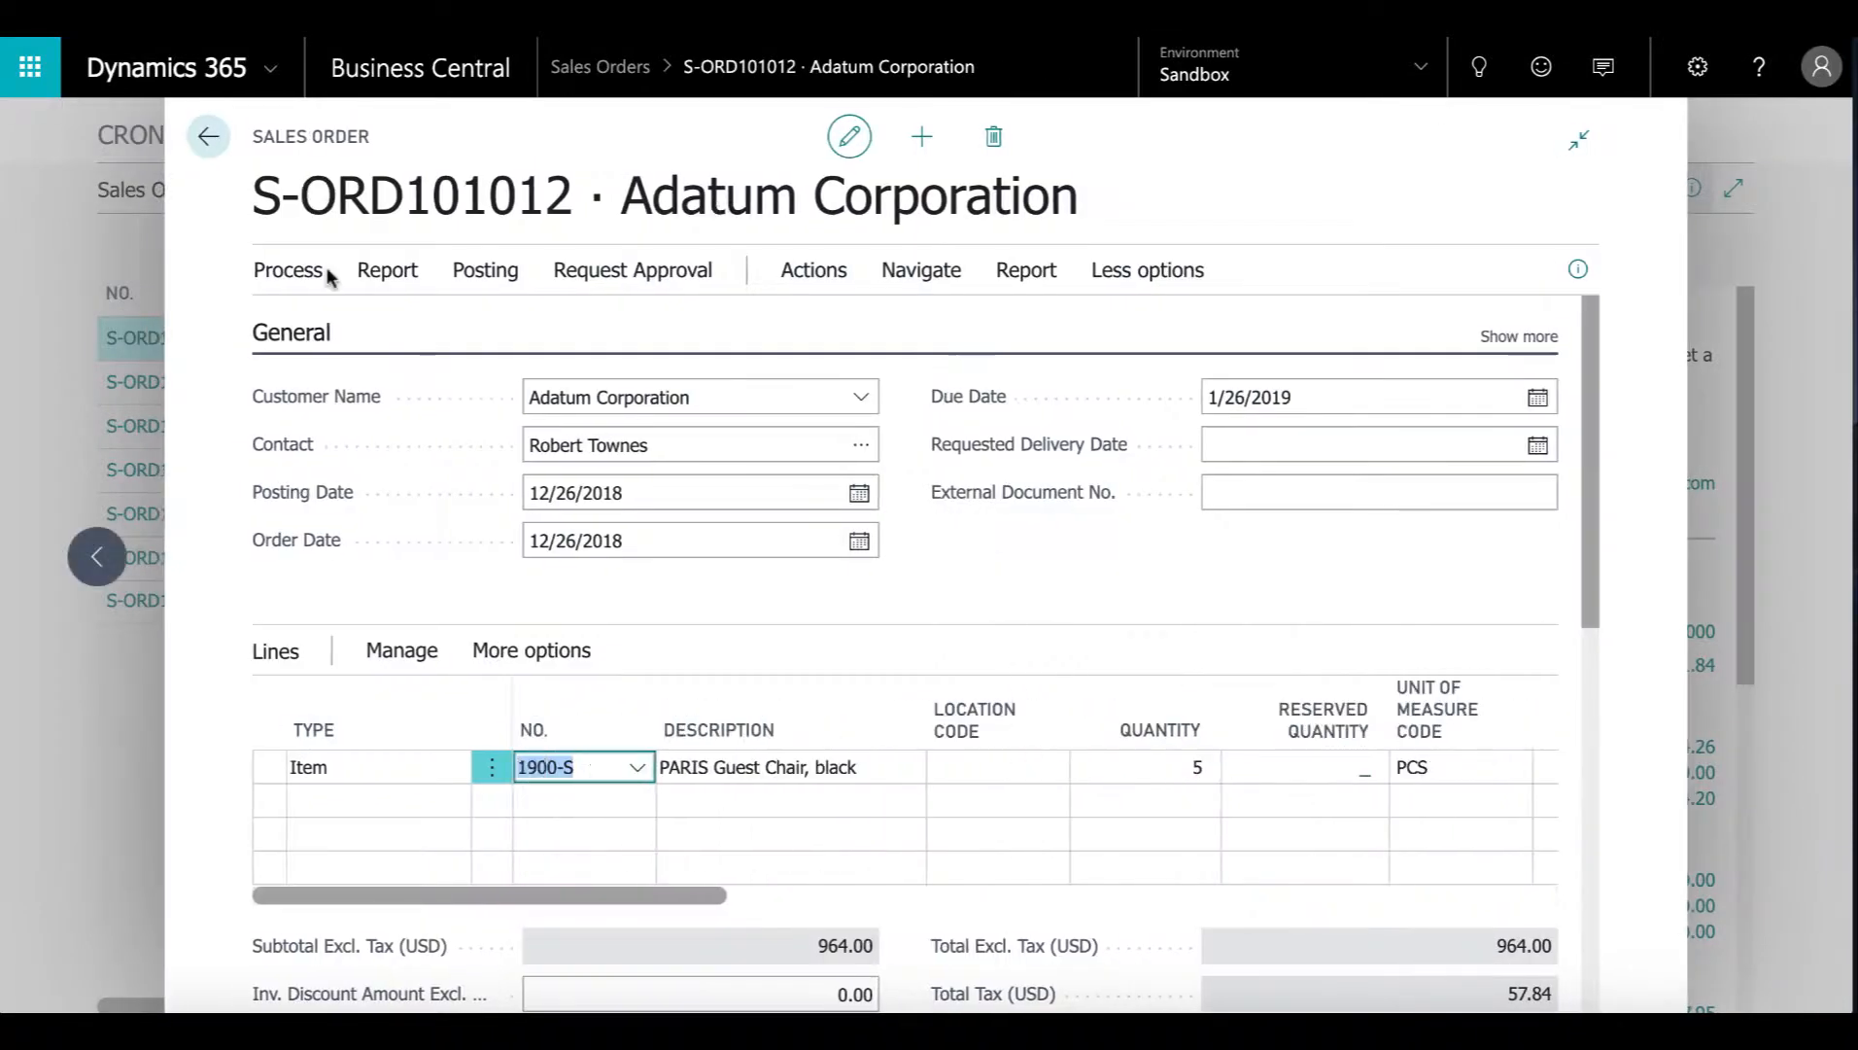
# Post the Adatum Corporation sales order and return to the sales order list
pyautogui.click(485, 270)
pyautogui.click(347, 322)
pyautogui.click(1099, 632)
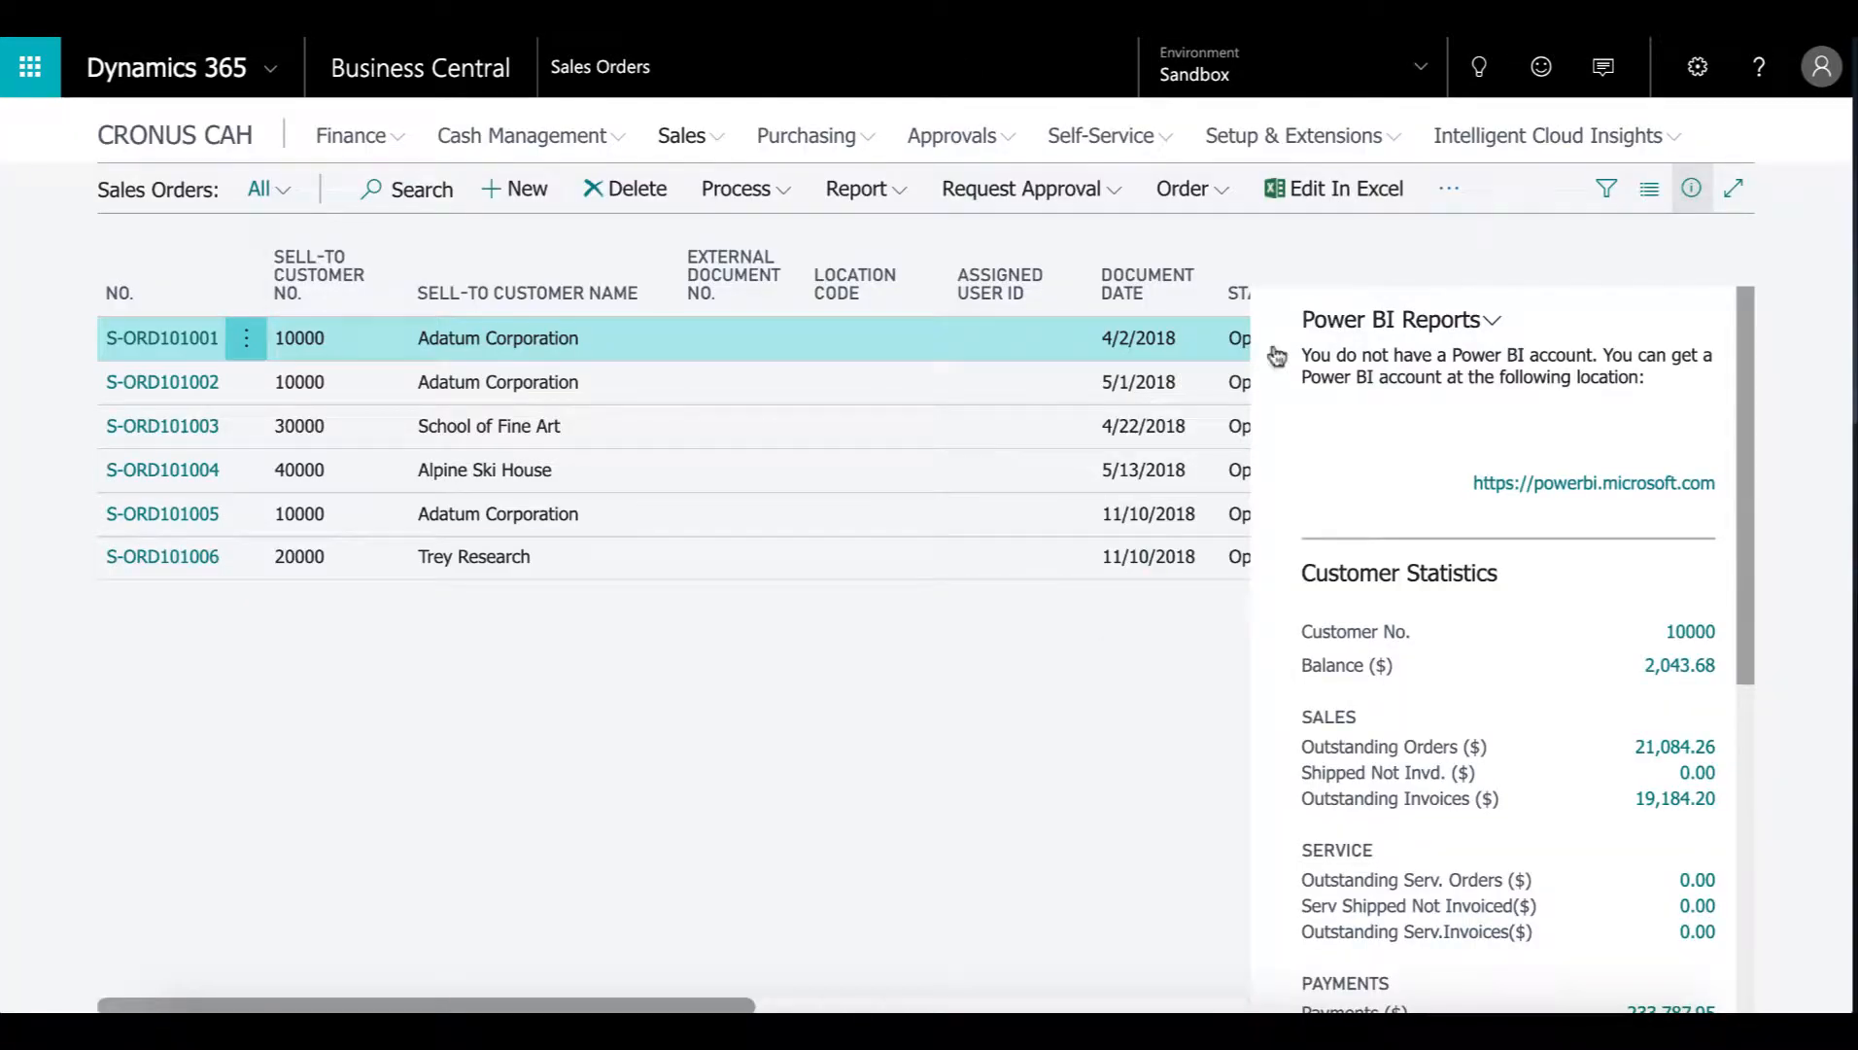
# Search for the commission ledger and open the Commission Ledger Entries list at its newest entries
pyautogui.click(1480, 65)
pyautogui.write('comme')
pyautogui.press('BackSpace')
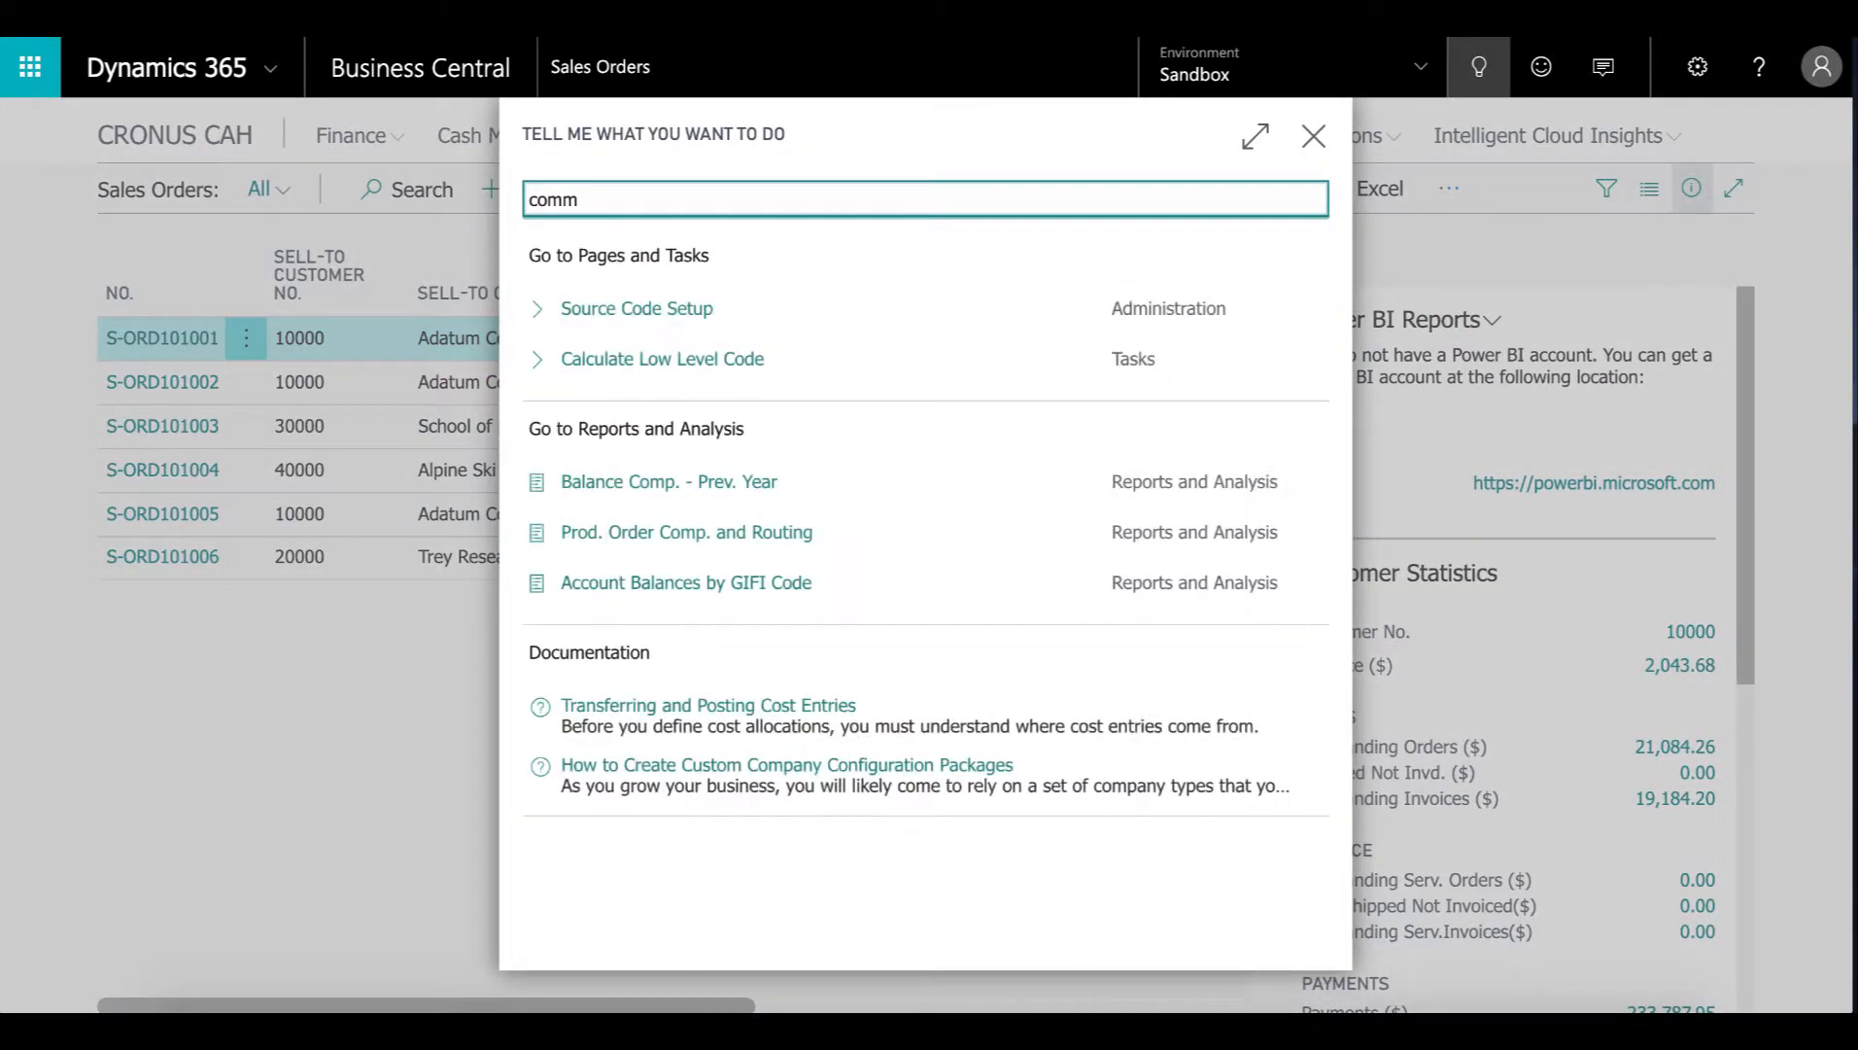
pyautogui.write('ledge')
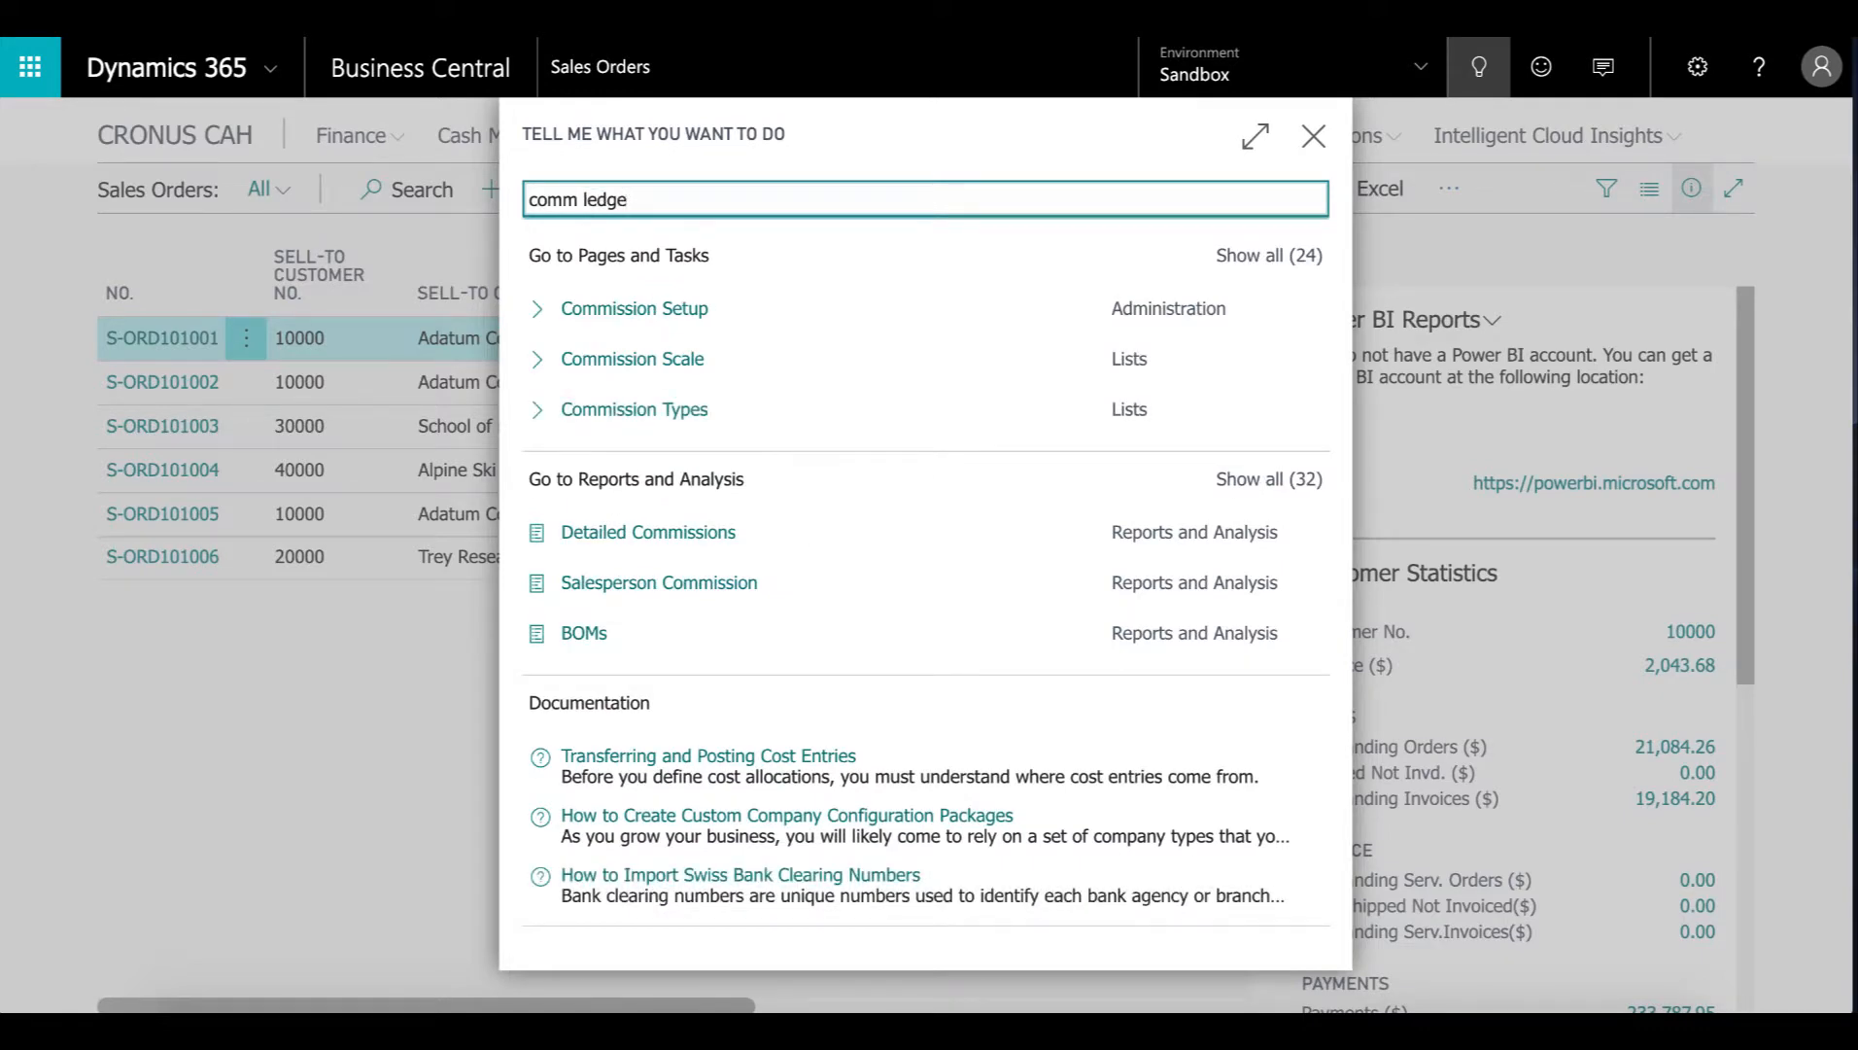
pyautogui.click(808, 307)
pyautogui.scroll(-1, 838, 552)
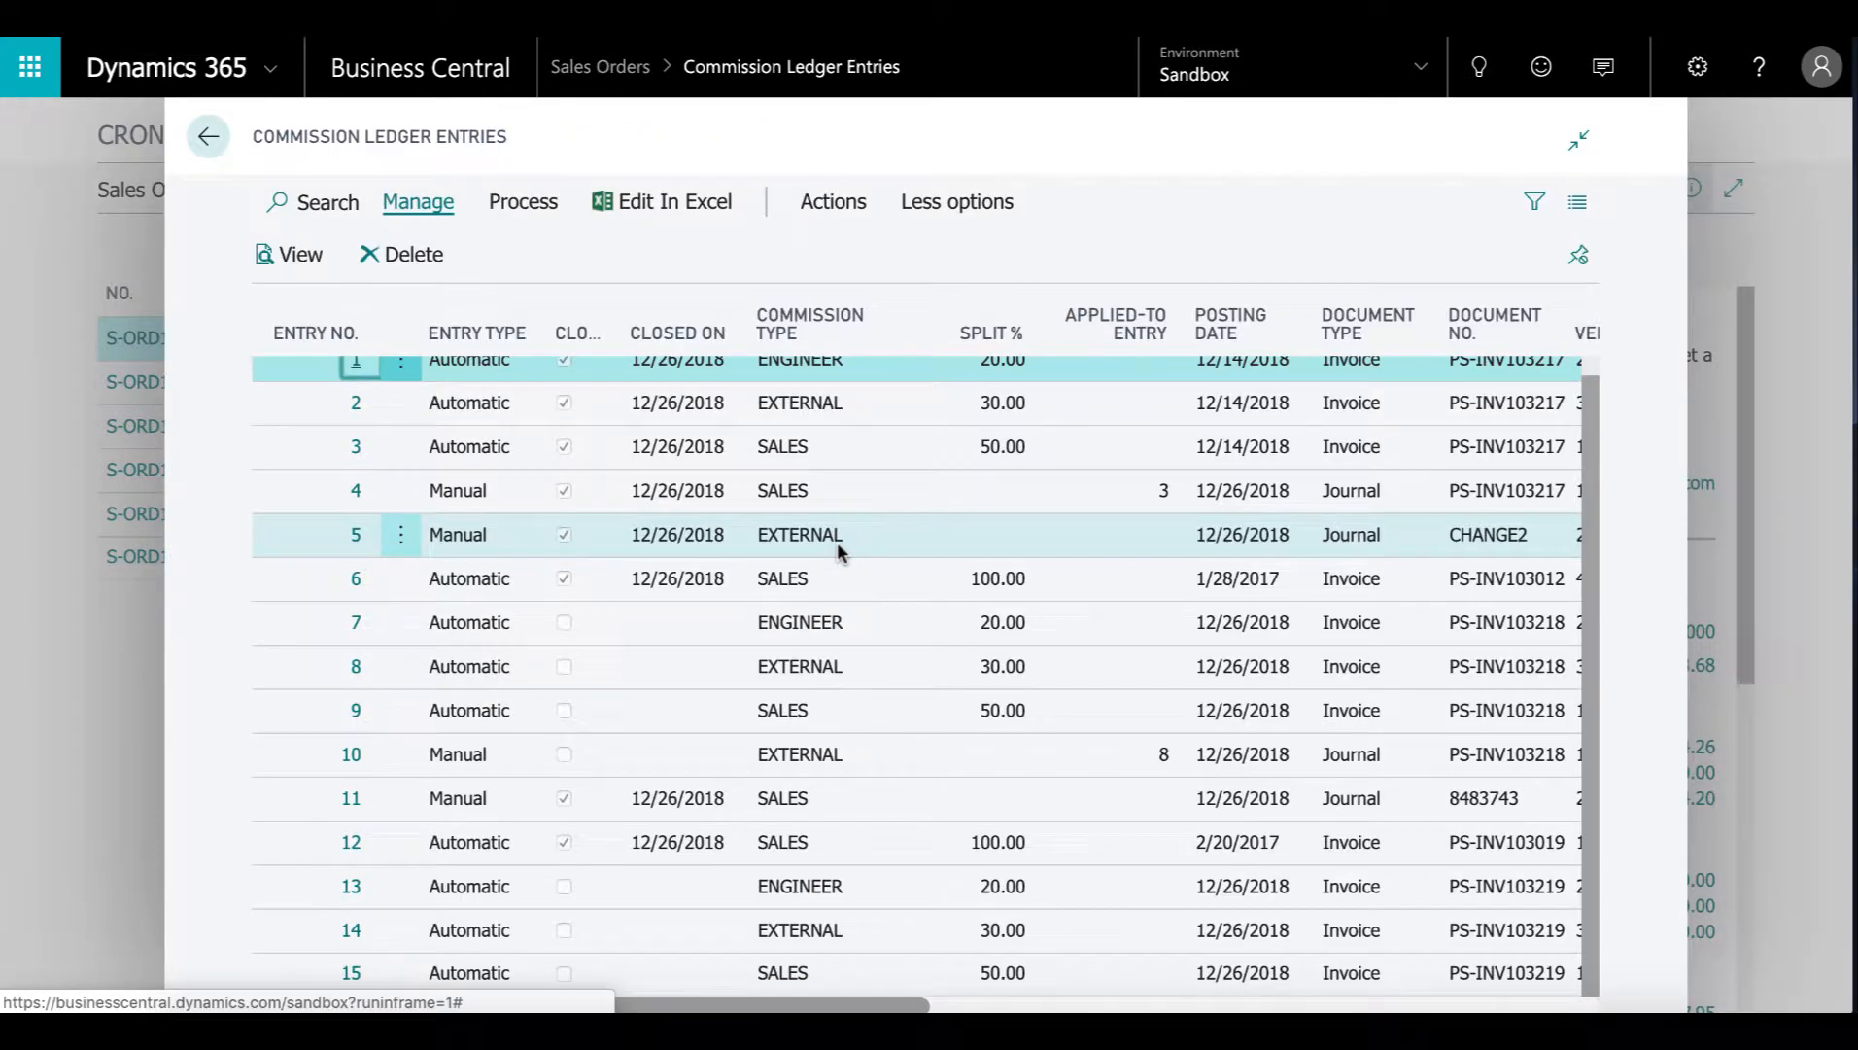
# Open the posted sales invoice behind ENGINEER commission entry 13, check its commission actions and splits, and close it
pyautogui.click(486, 972)
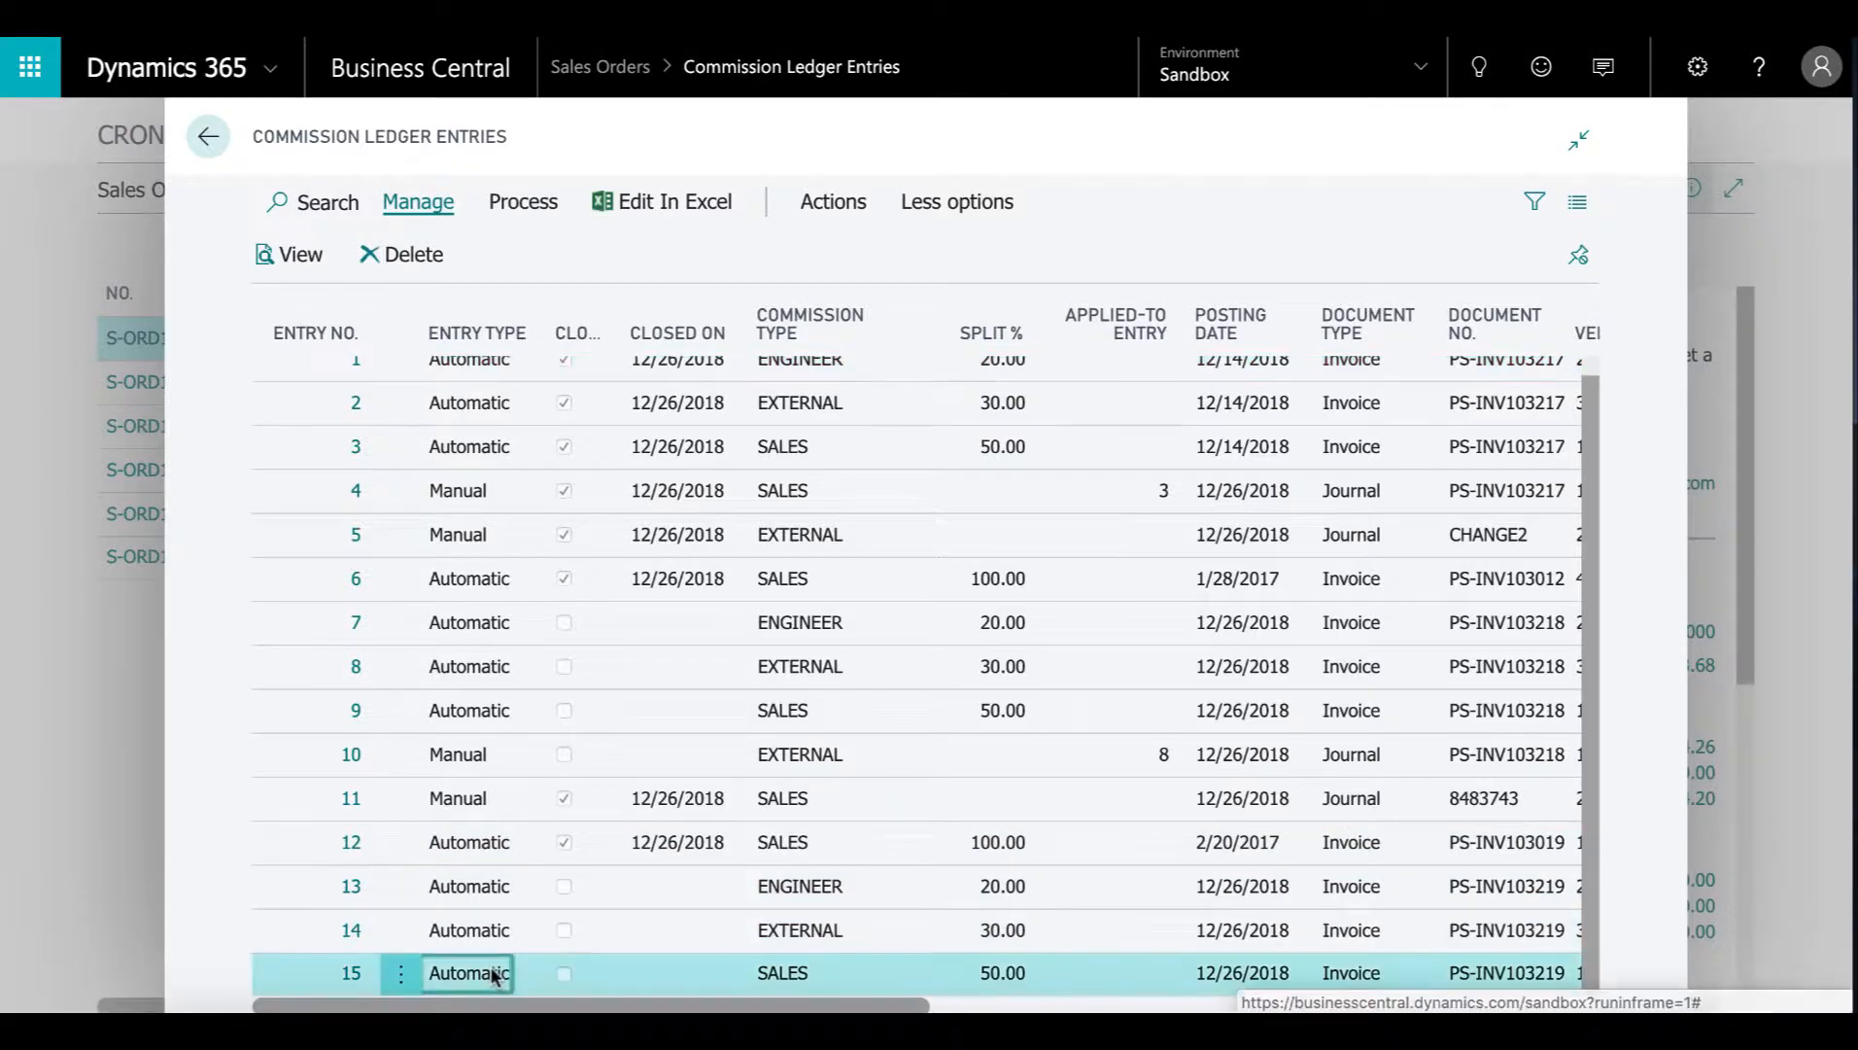
pyautogui.click(495, 891)
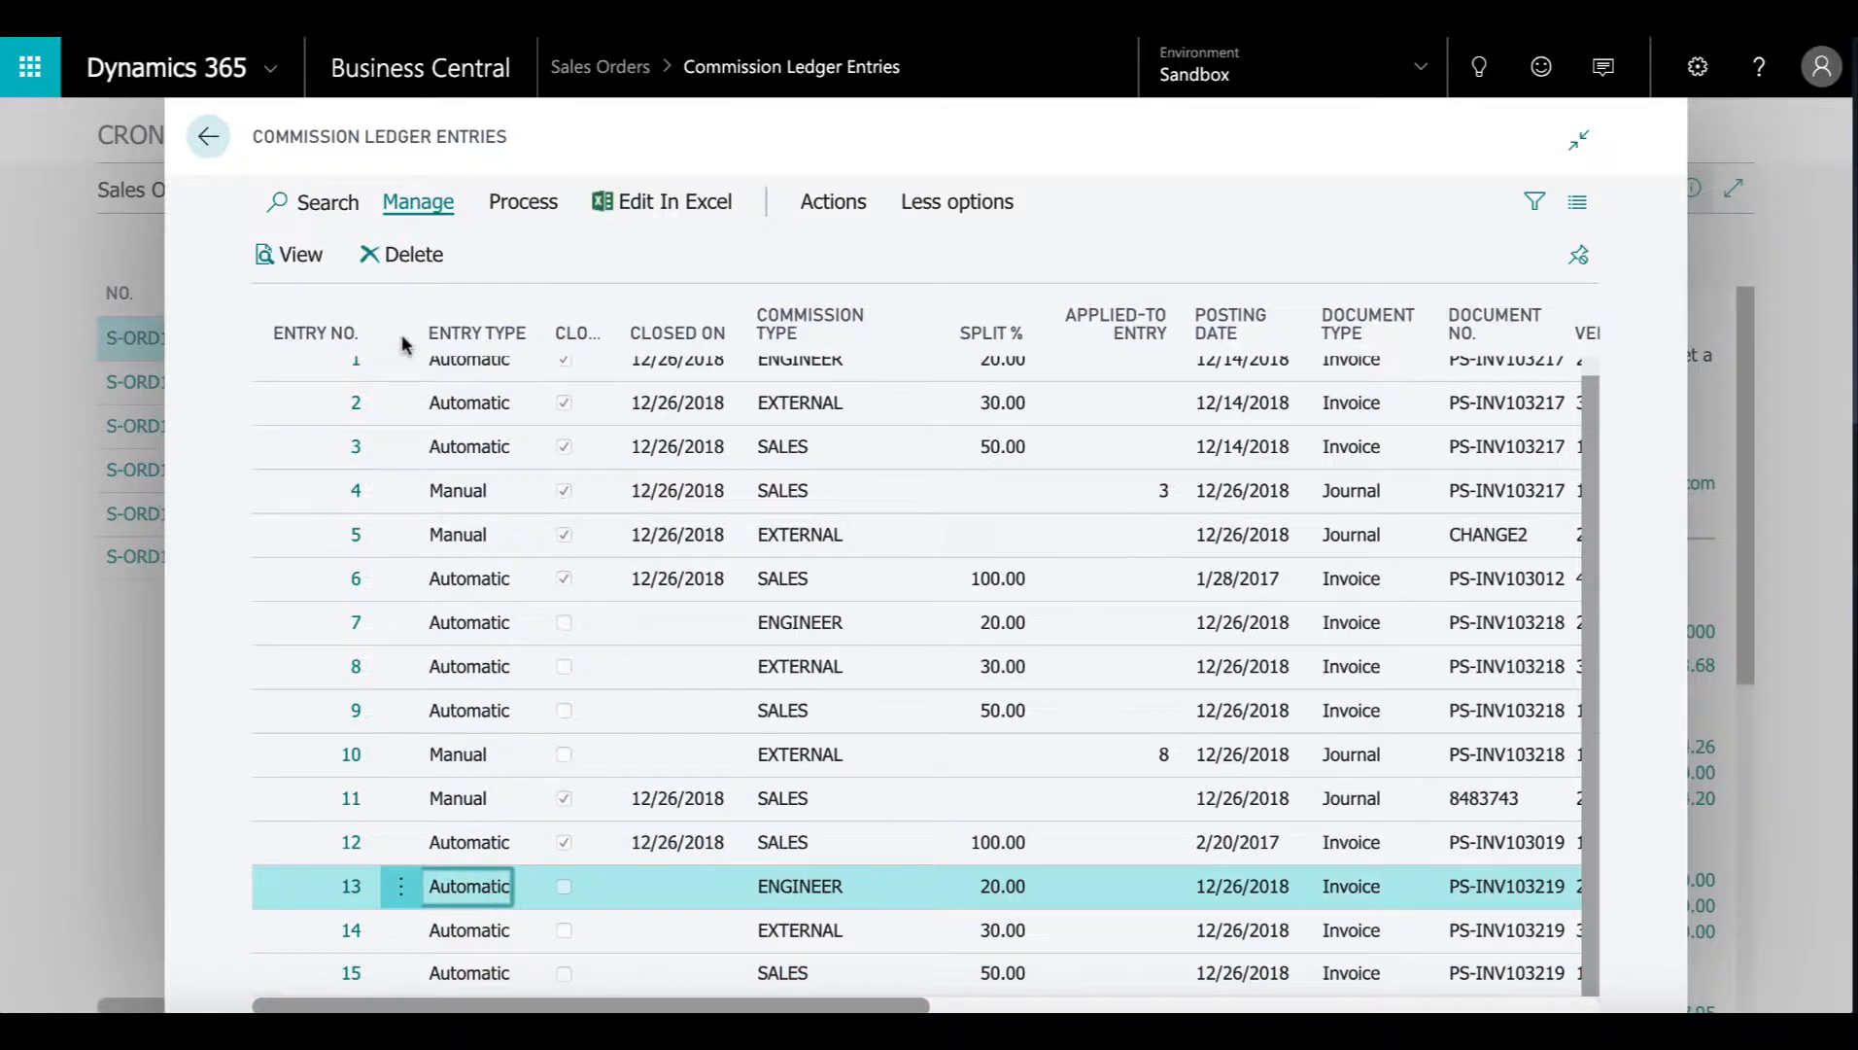
pyautogui.click(525, 203)
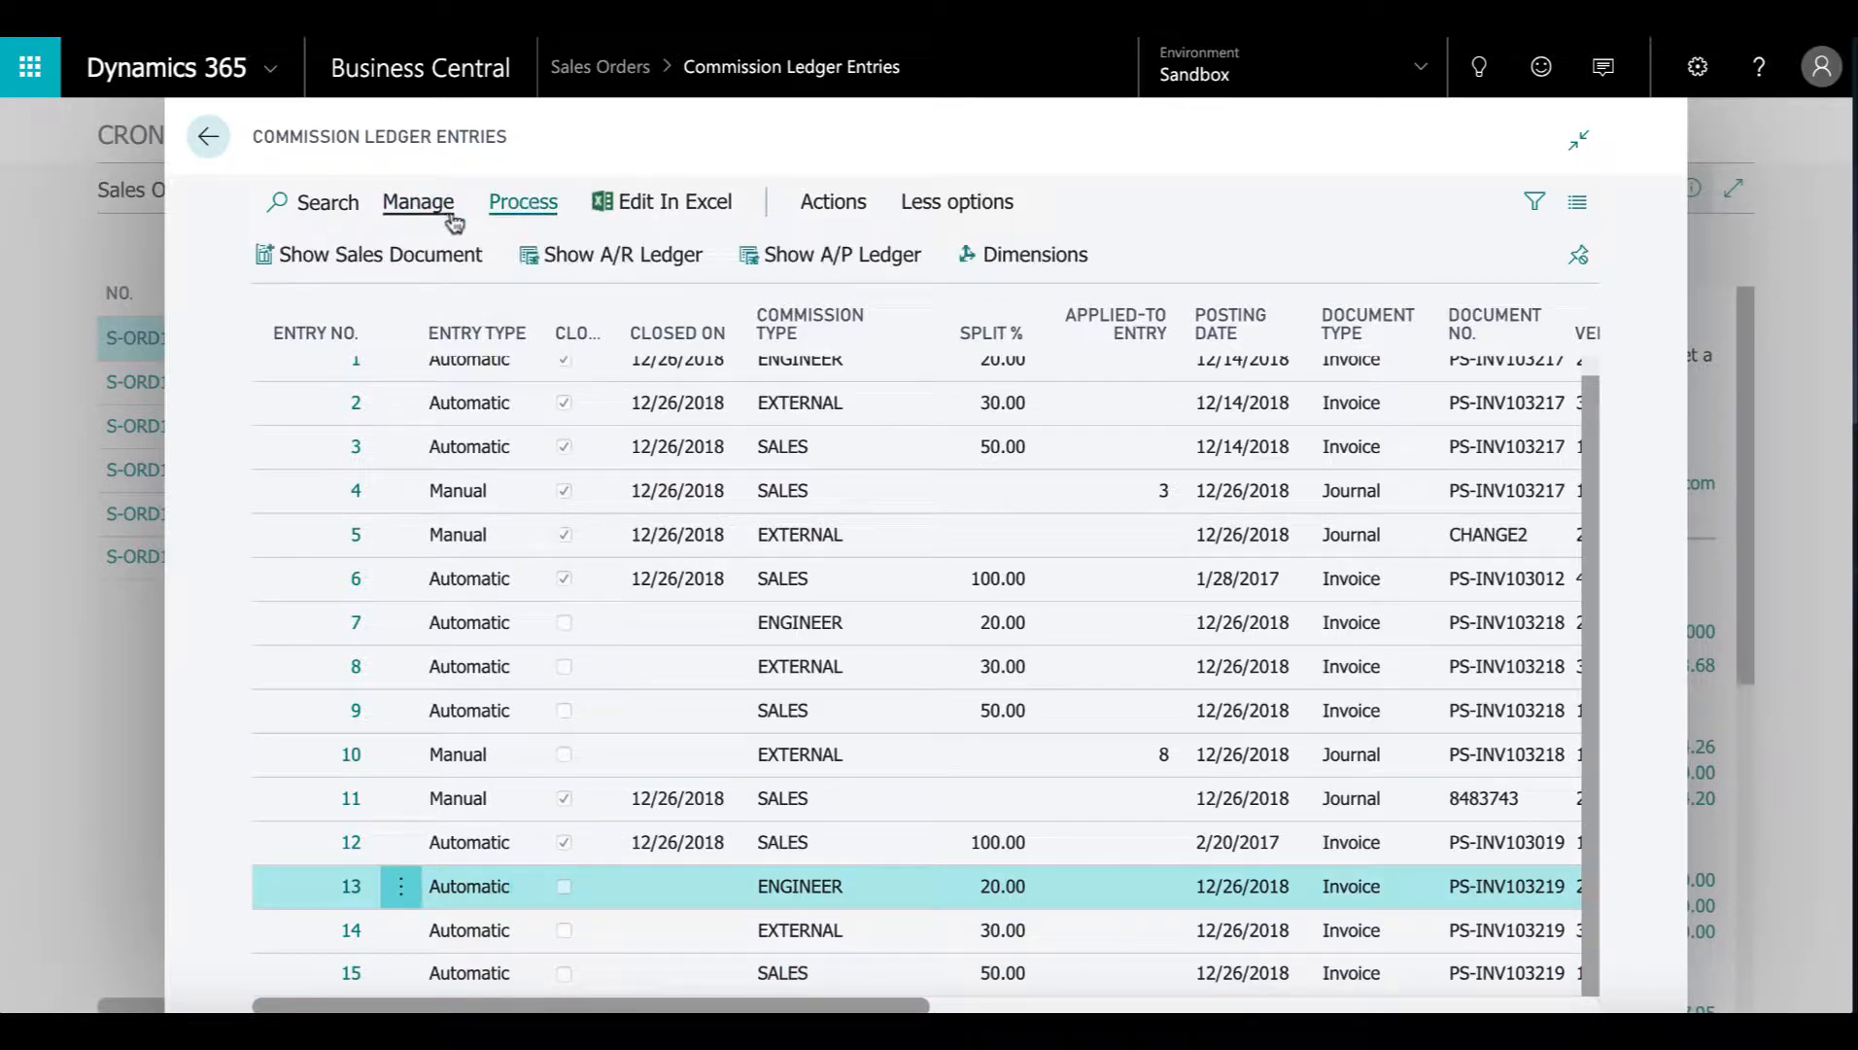
pyautogui.click(419, 256)
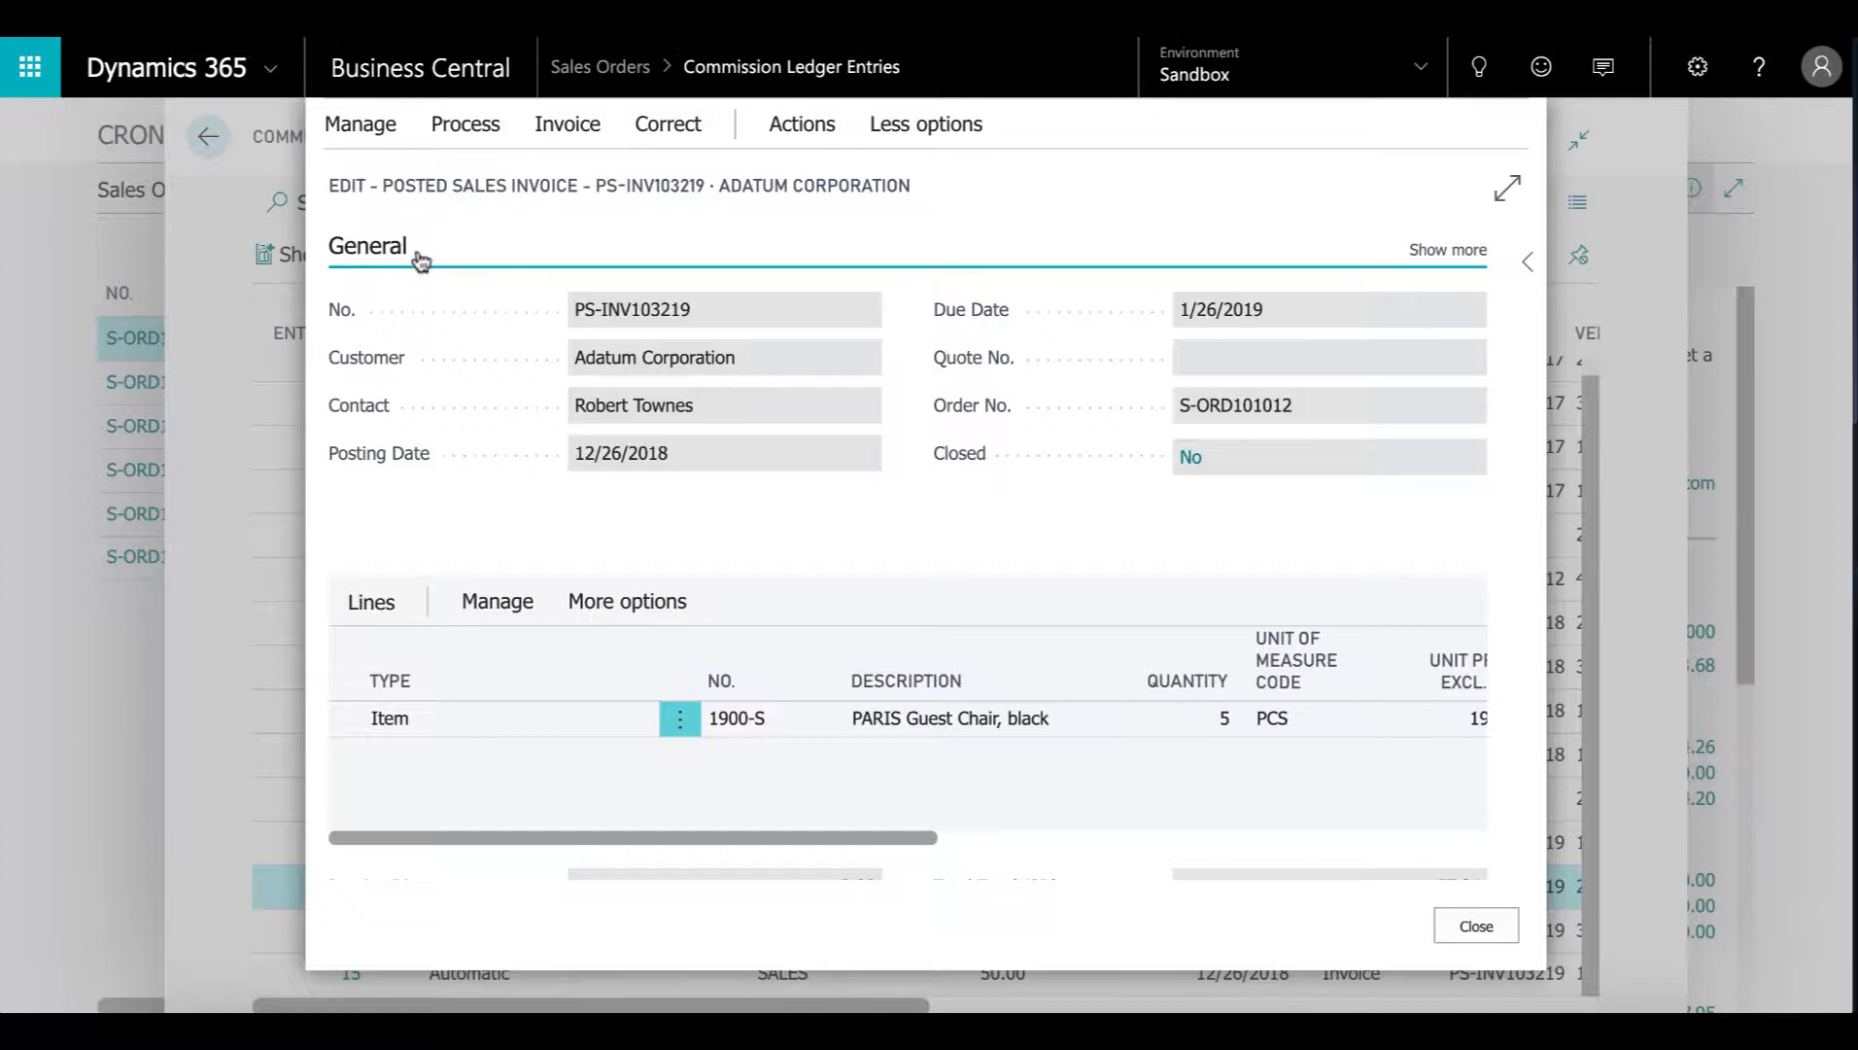
pyautogui.click(476, 126)
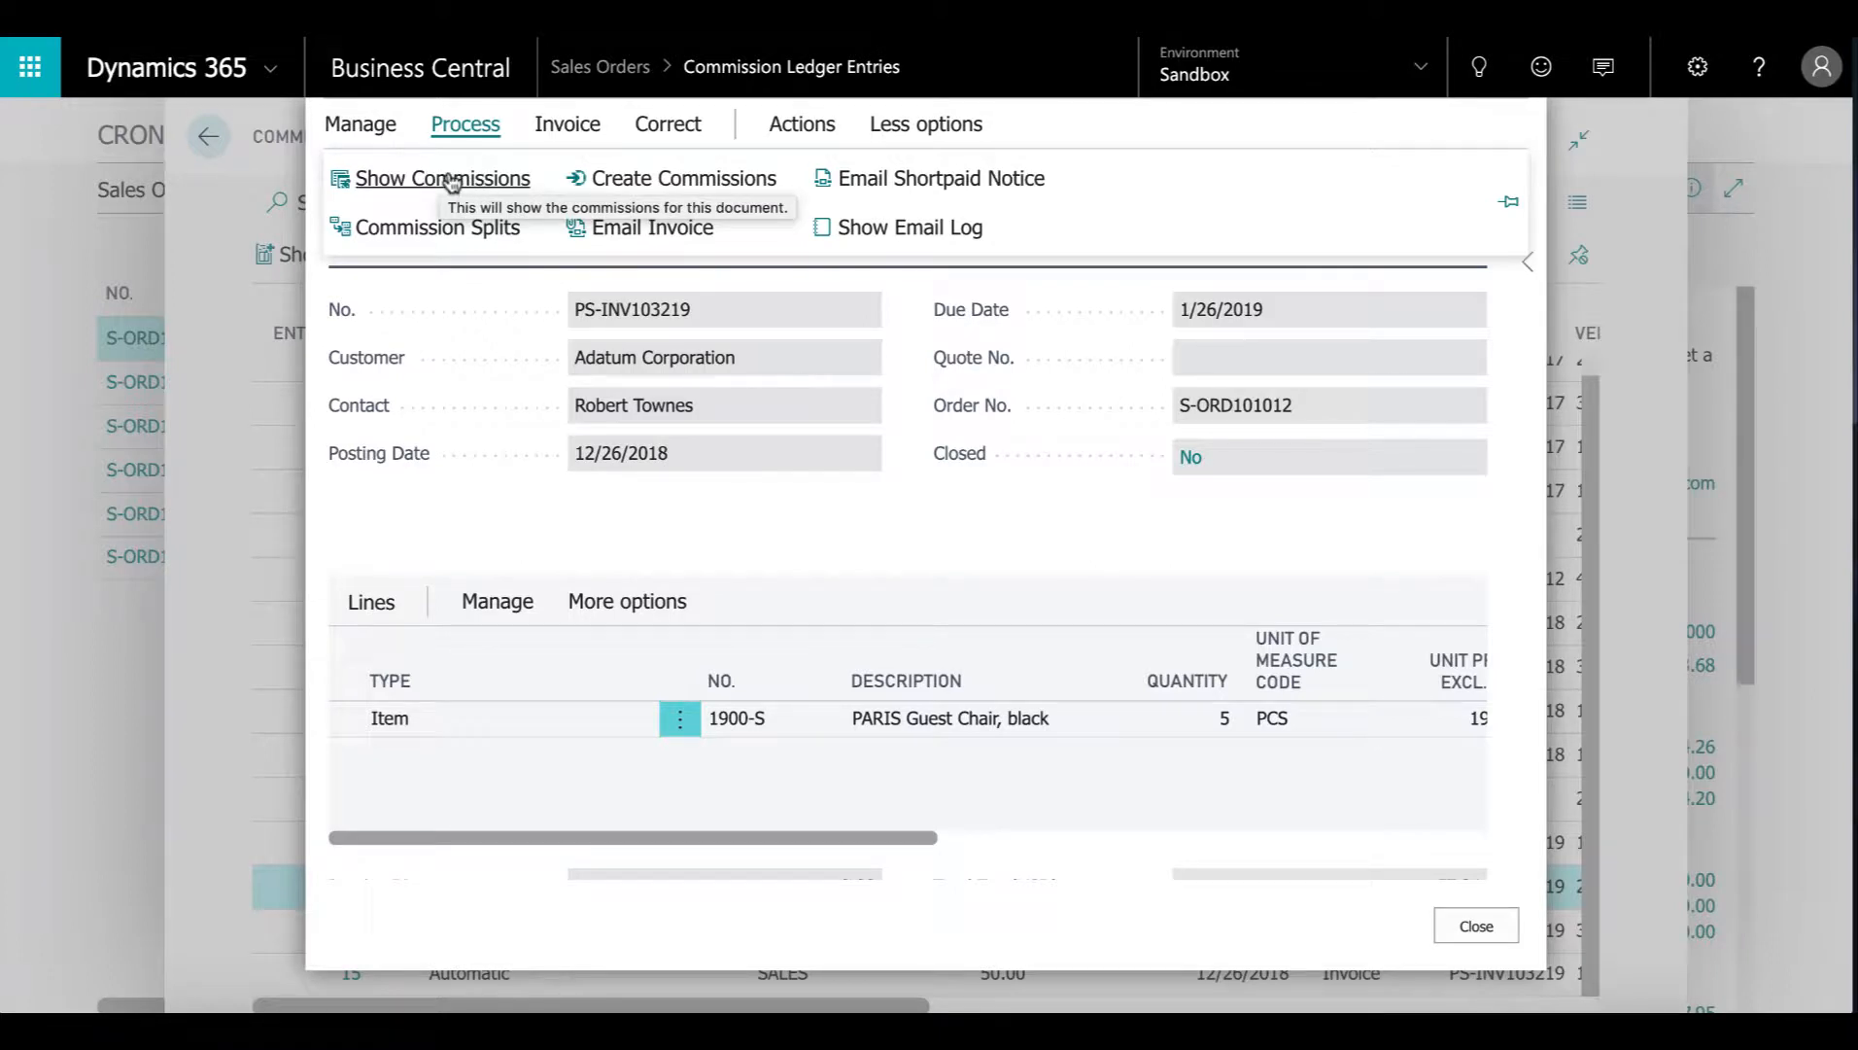
pyautogui.click(450, 231)
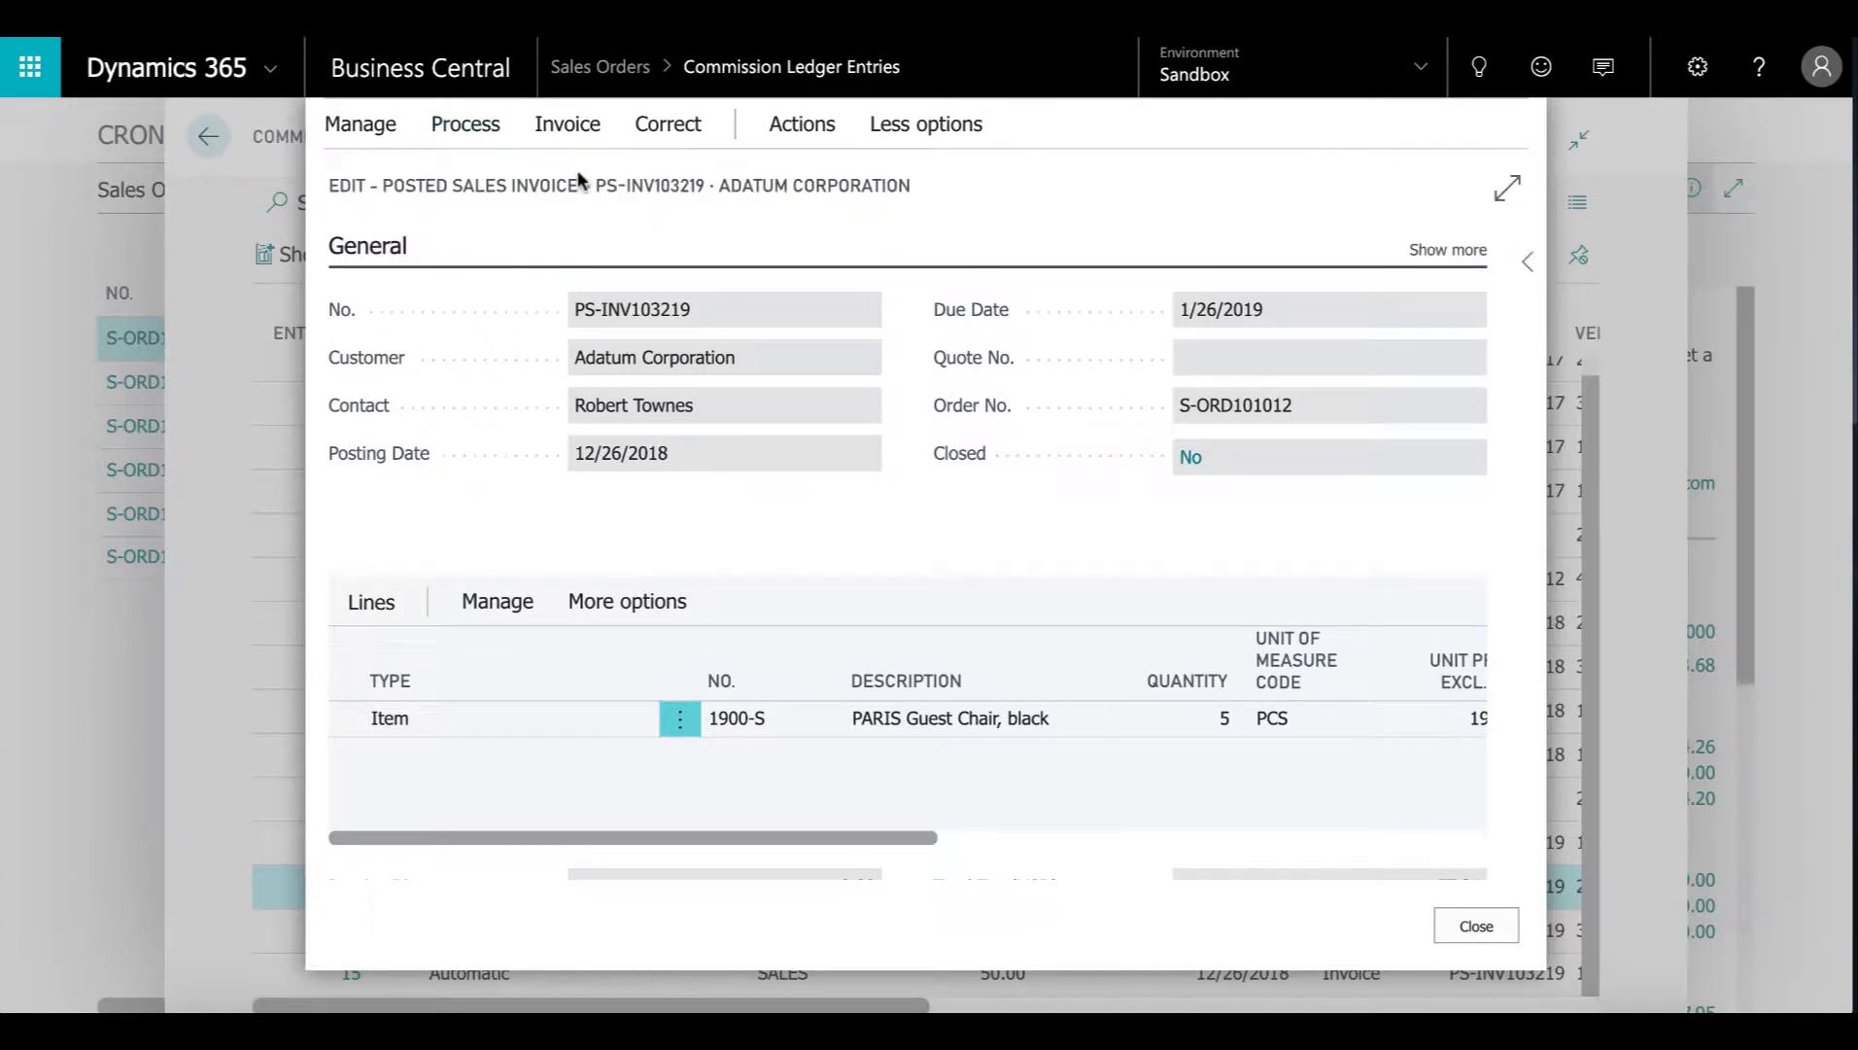
pyautogui.press('Escape')
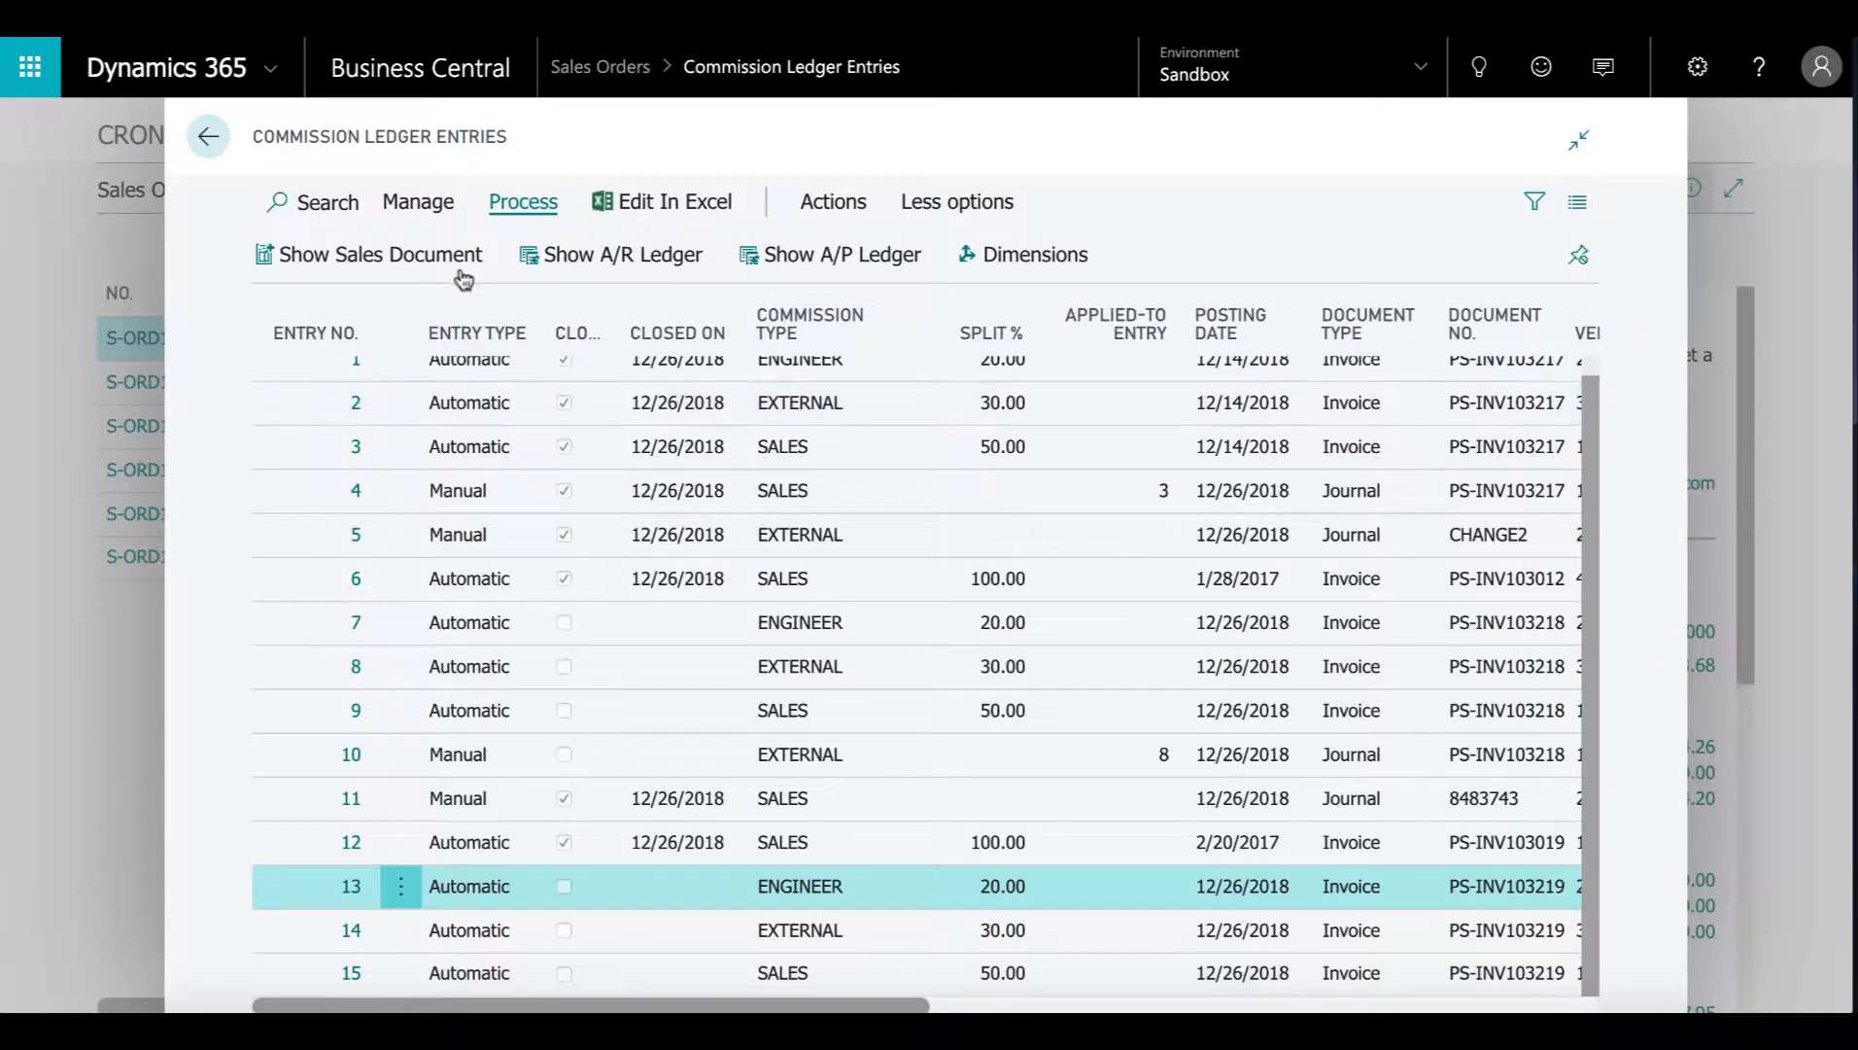
# Review the A/R and A/P ledger entries linked to commission entry 13, including the vendor entry's On Hold field
pyautogui.click(597, 261)
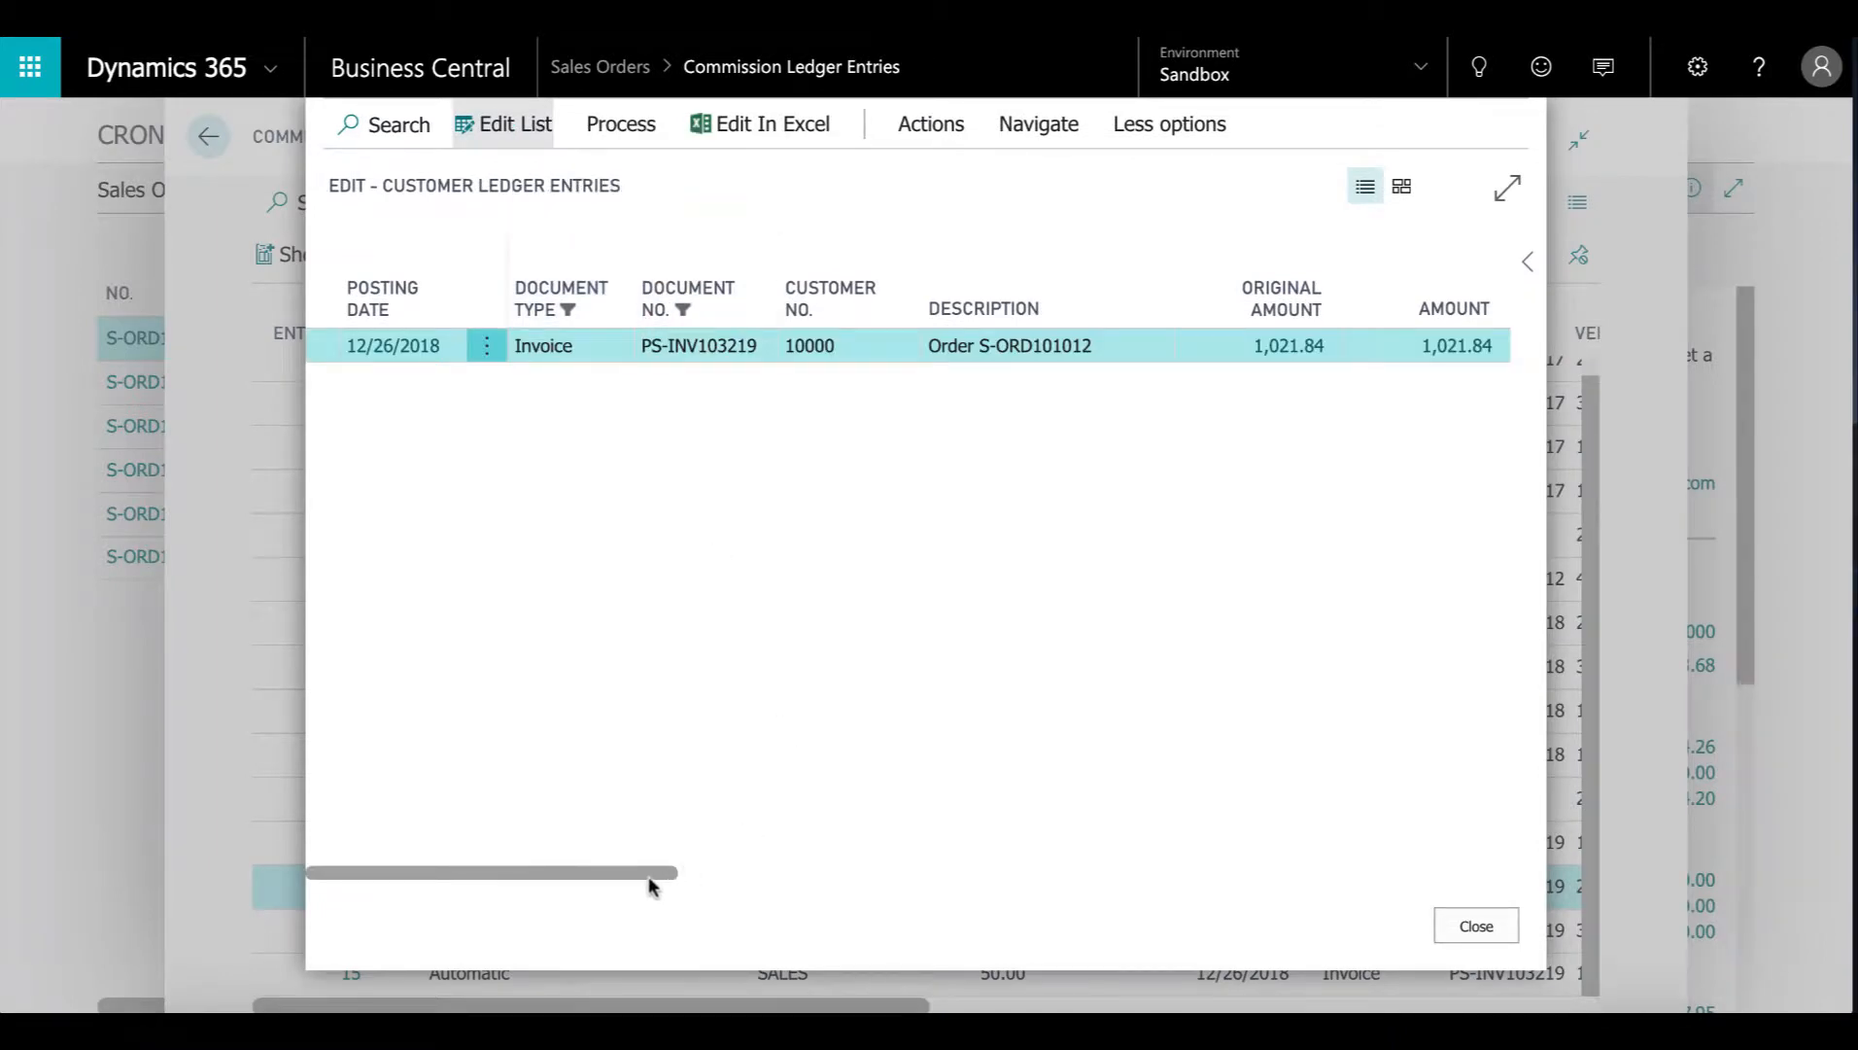
pyautogui.moveTo(685, 881); pyautogui.dragTo(1250, 842)
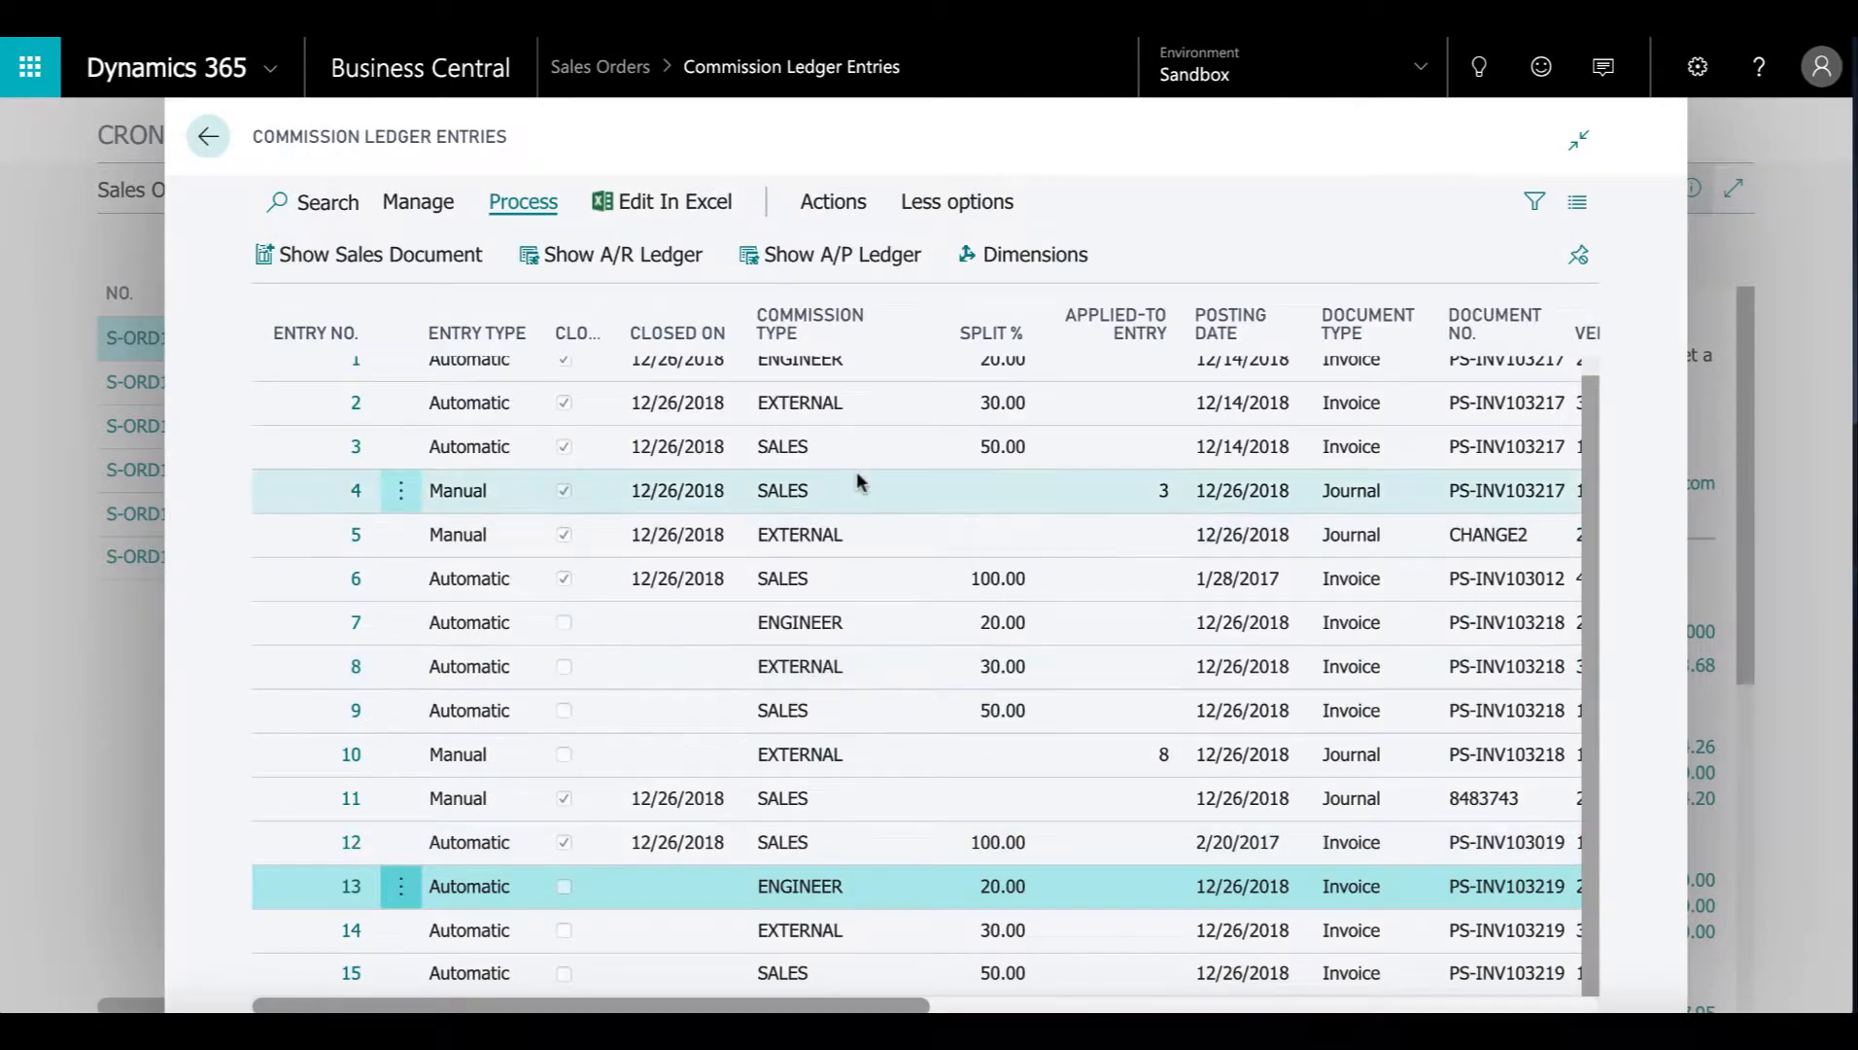
pyautogui.click(861, 257)
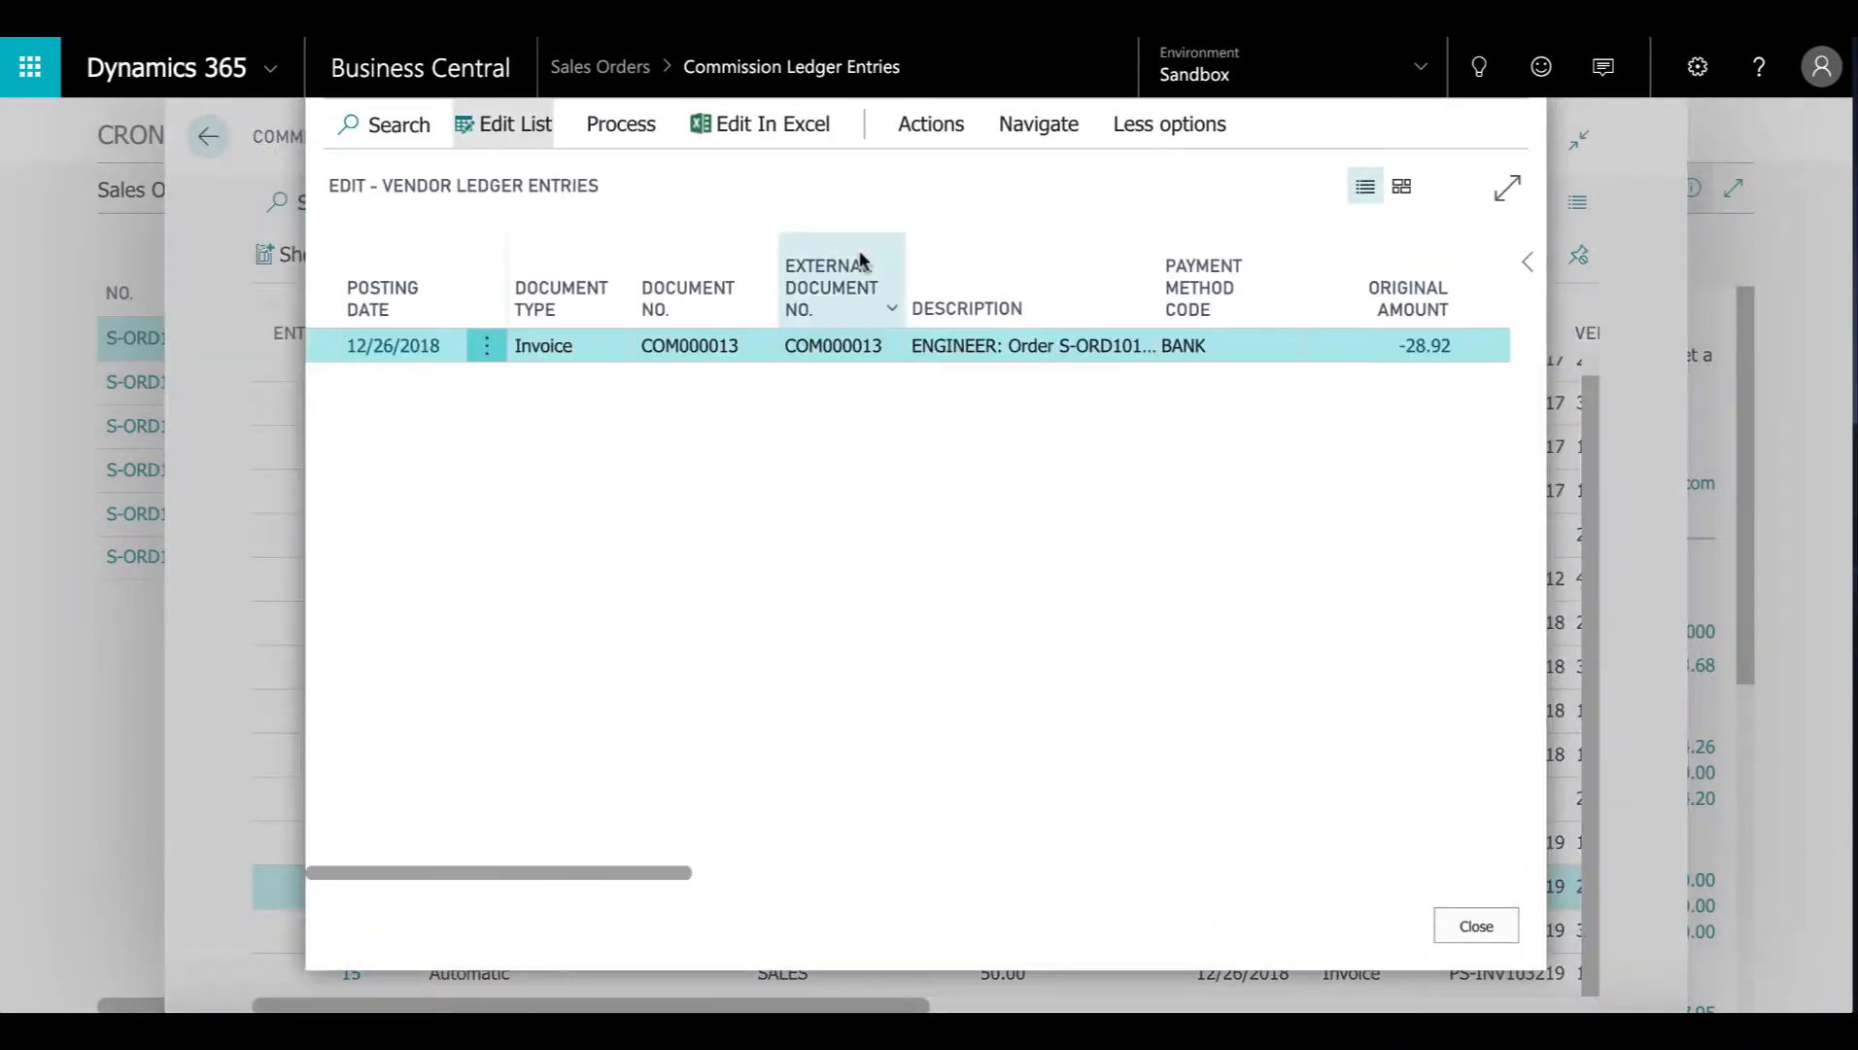
pyautogui.moveTo(613, 871); pyautogui.dragTo(1197, 802)
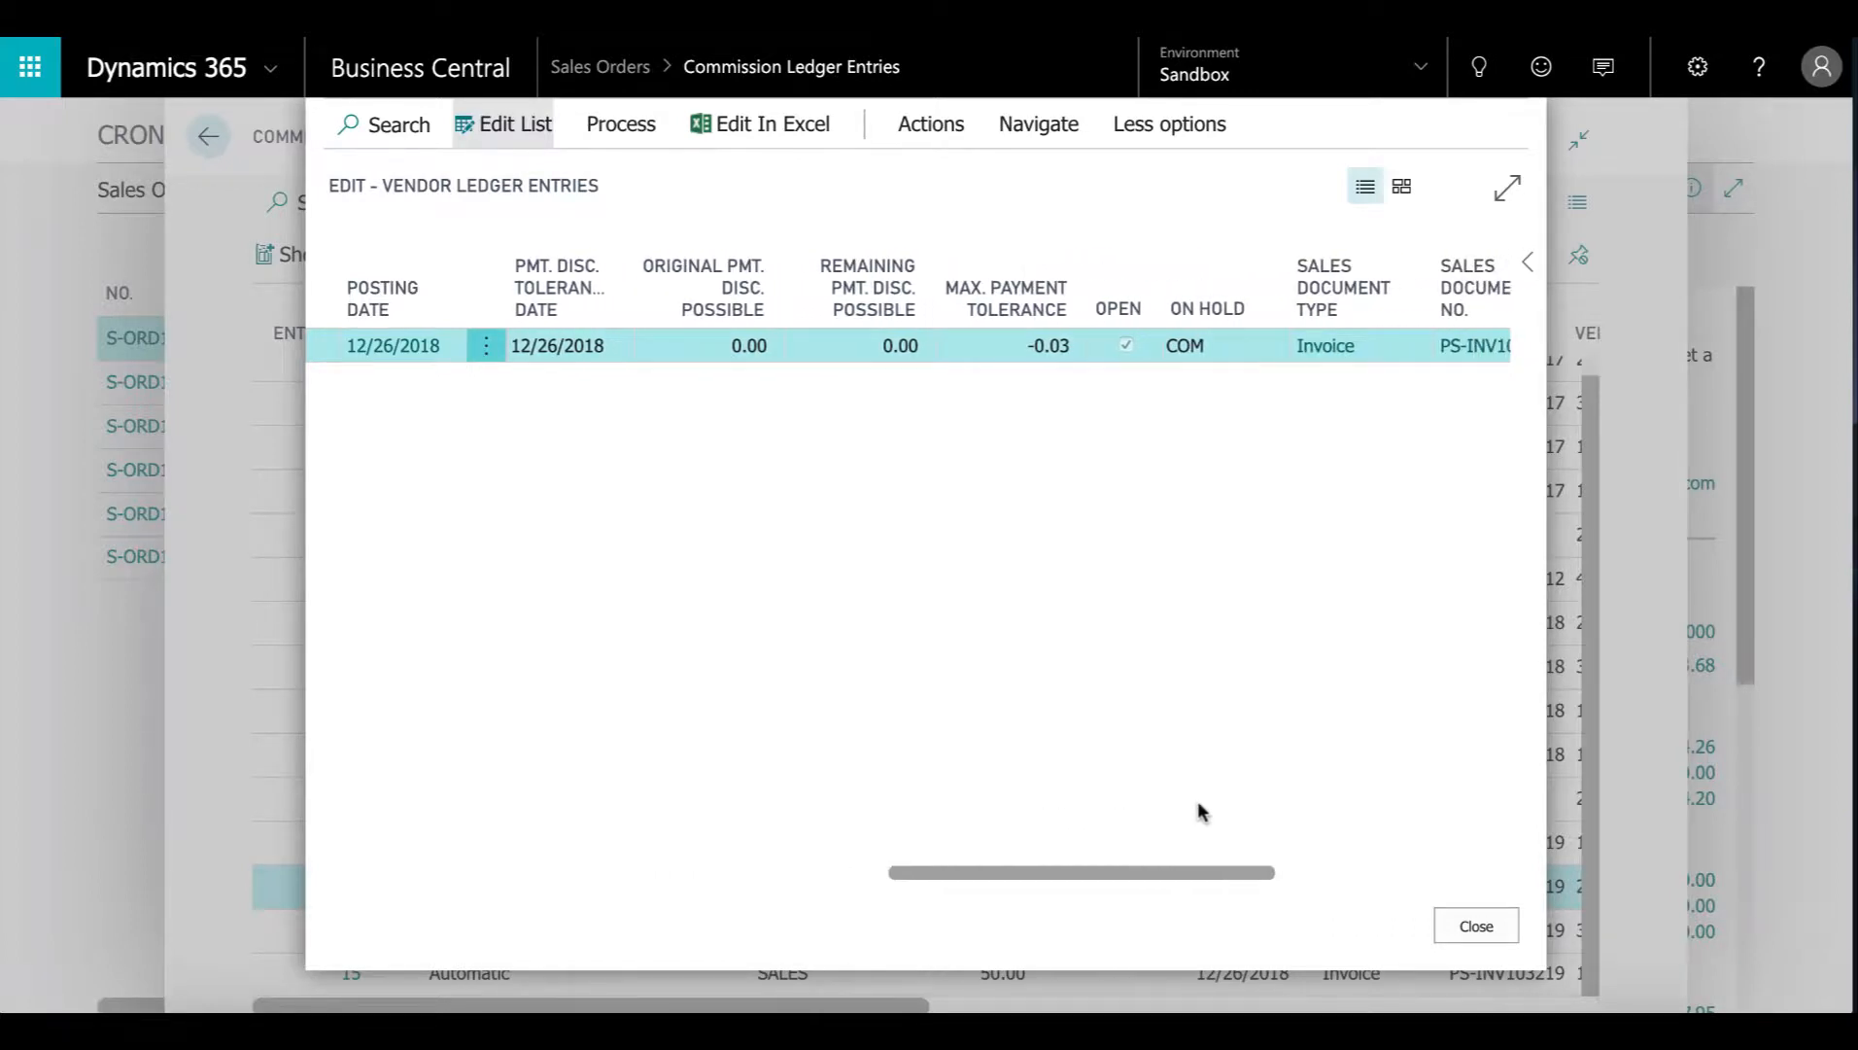
pyautogui.click(1193, 344)
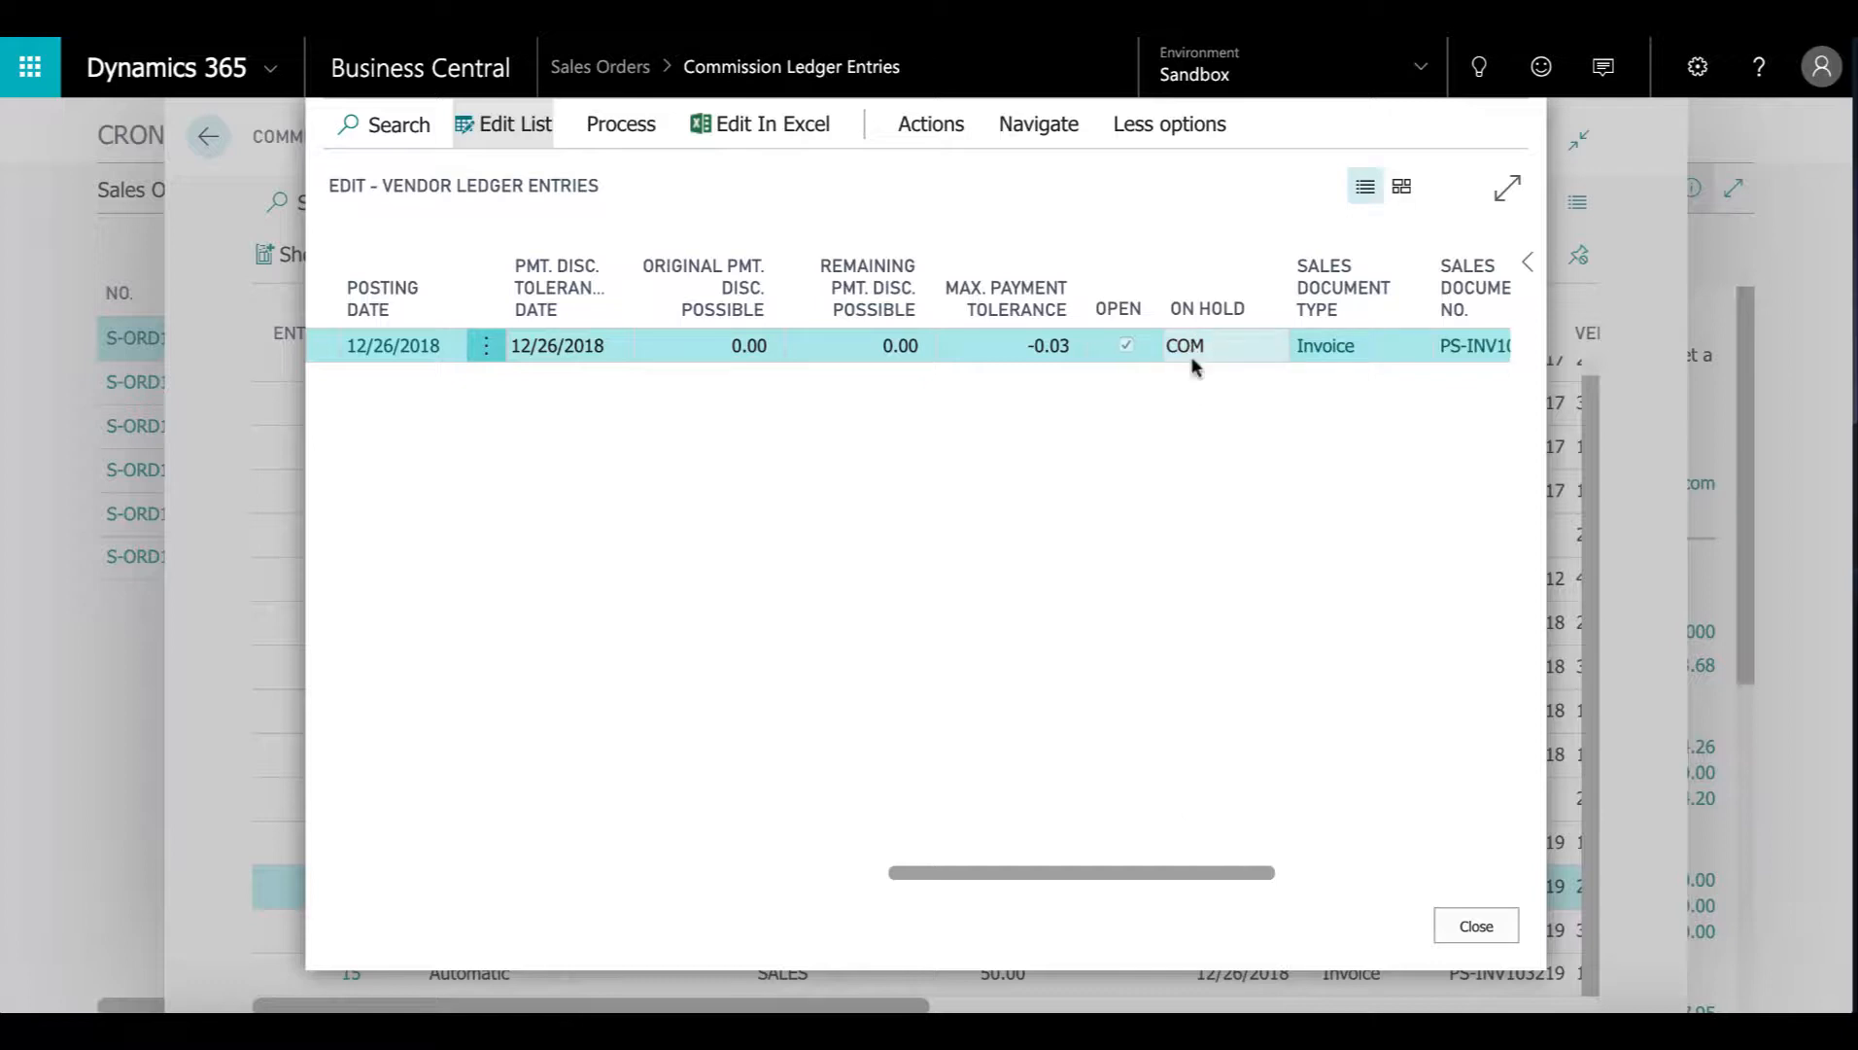
# Look through the remaining columns of the vendor ledger entry, leave it, and open the Commission Journal
pyautogui.moveTo(1137, 875); pyautogui.dragTo(1272, 897)
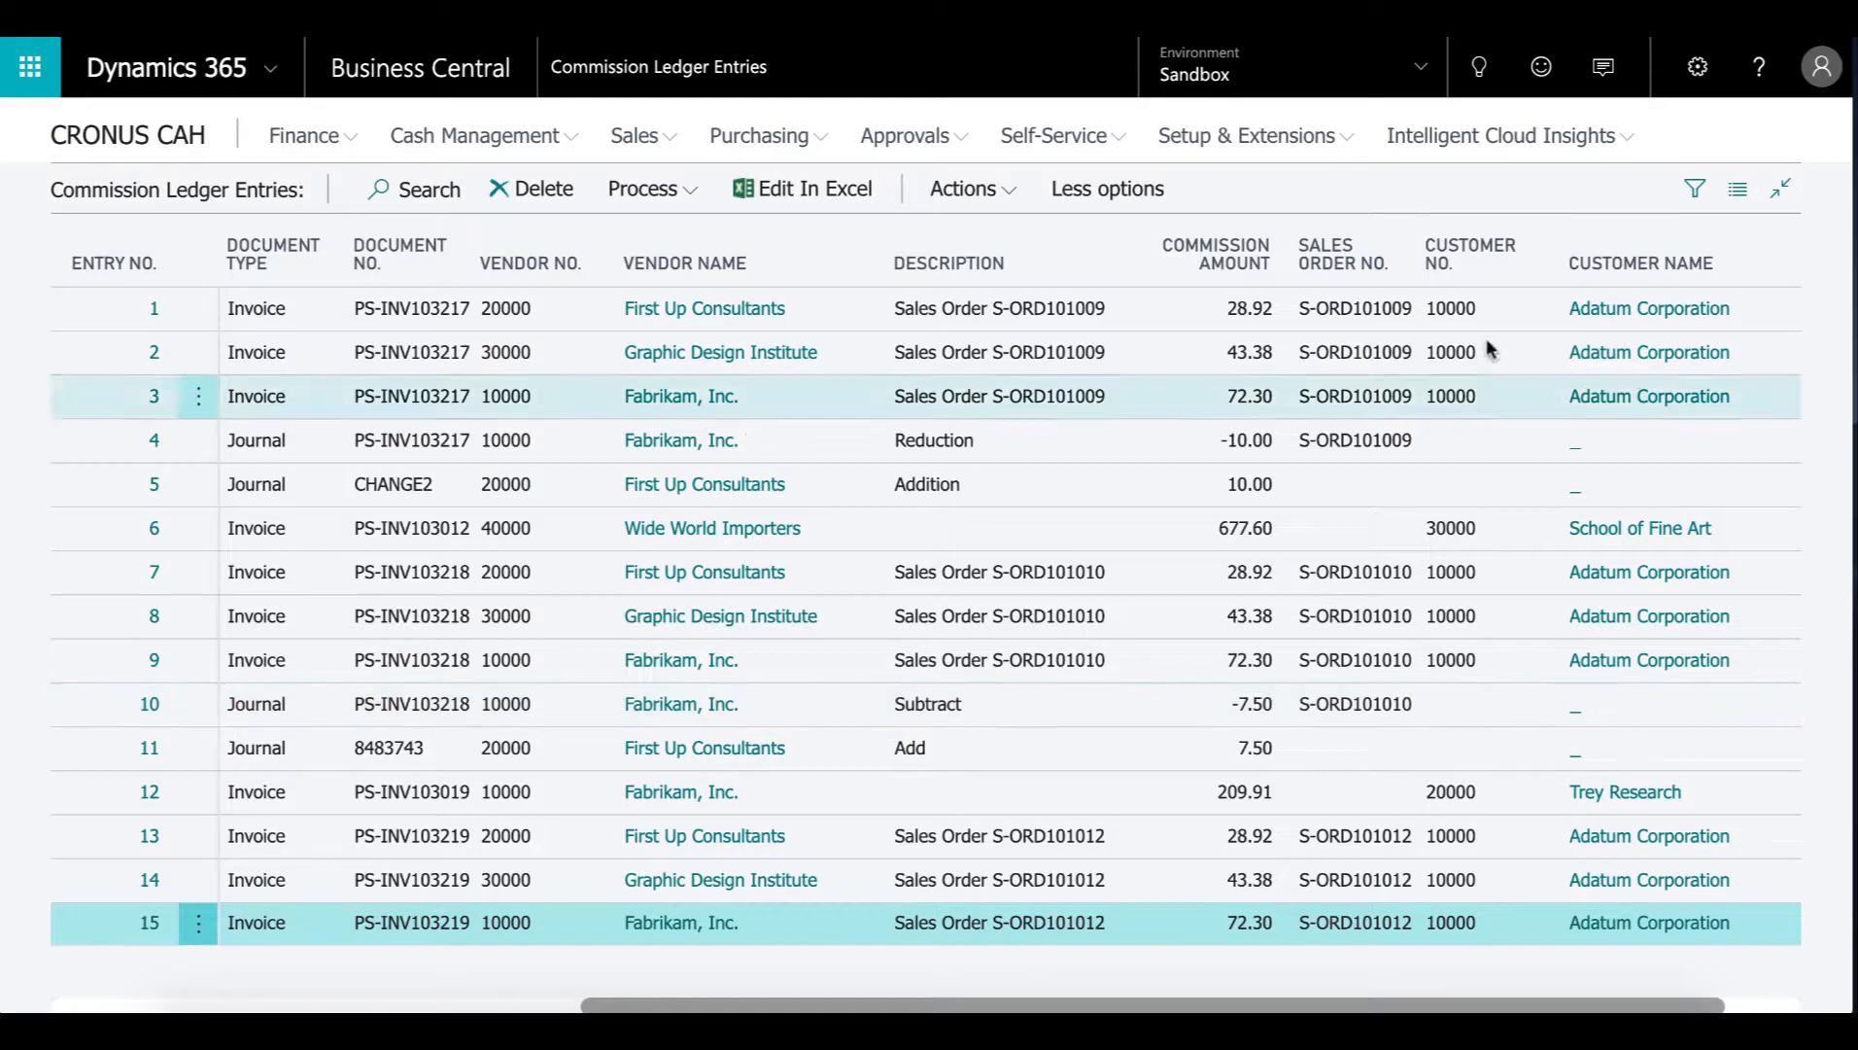
pyautogui.click(1480, 70)
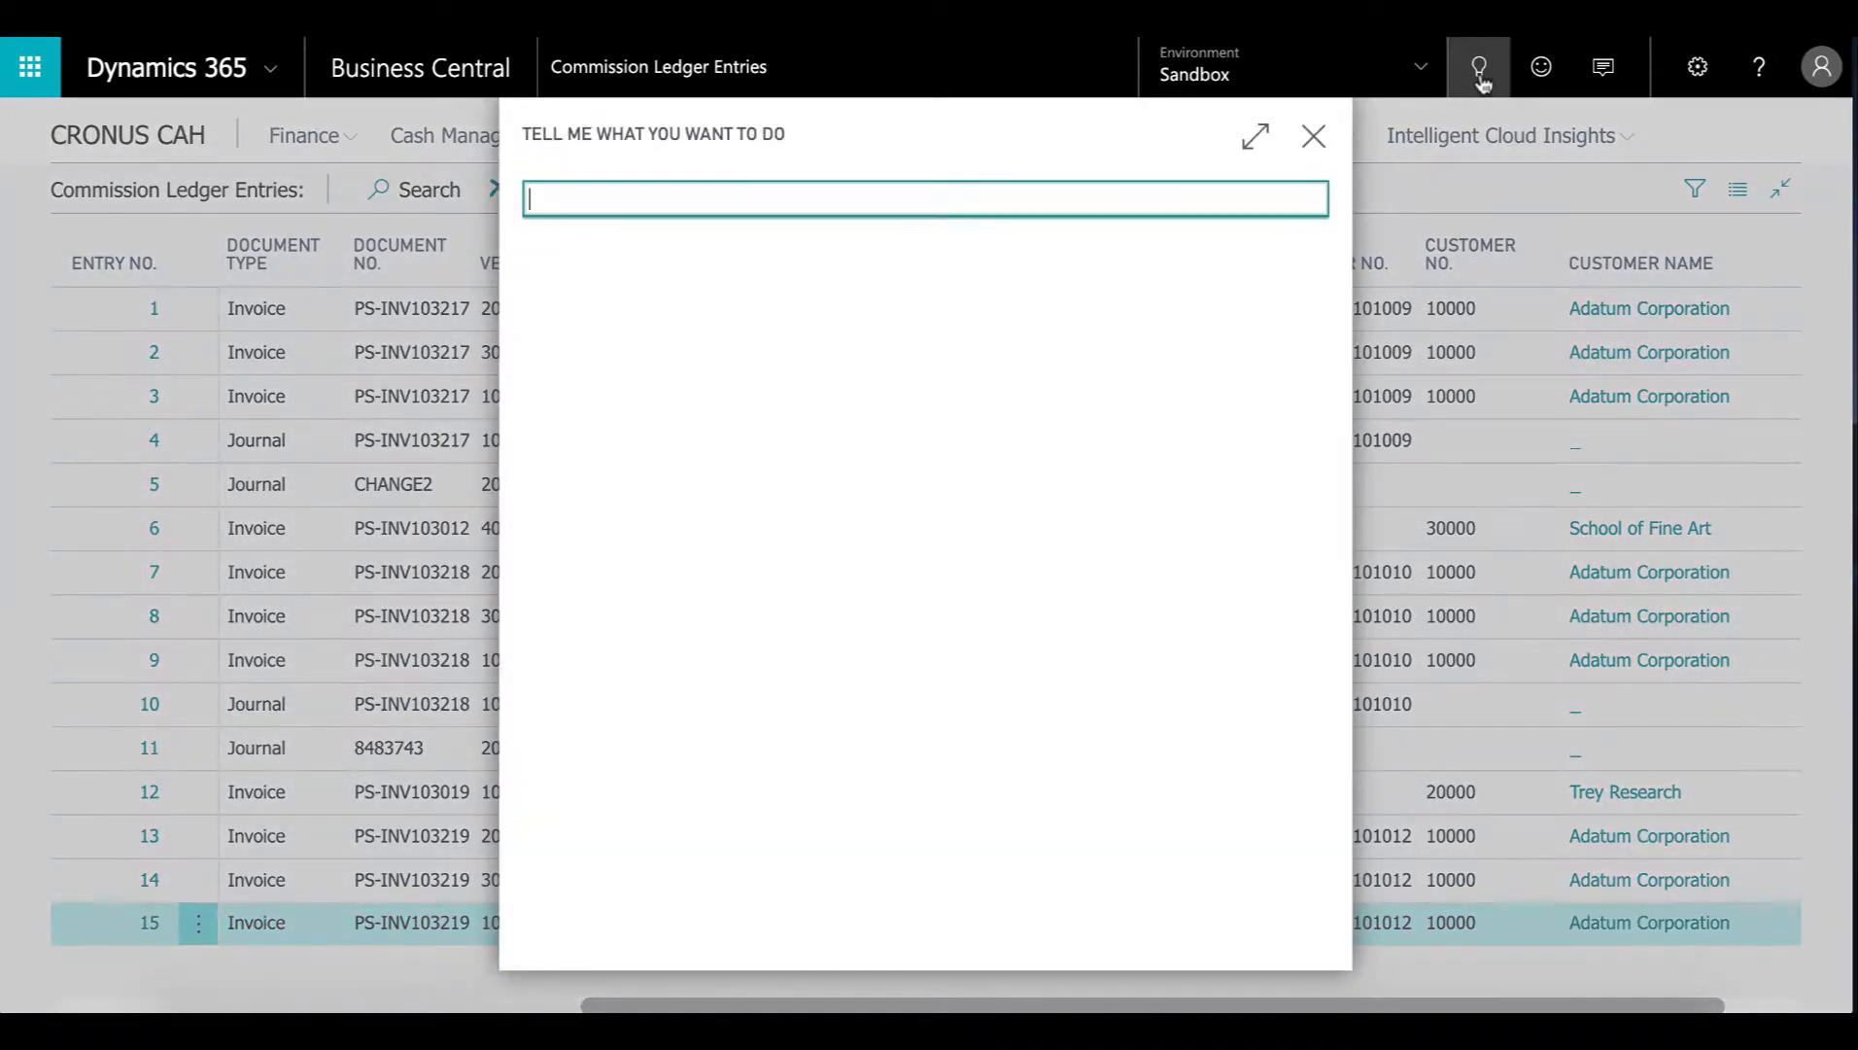
pyautogui.write('commi jou')
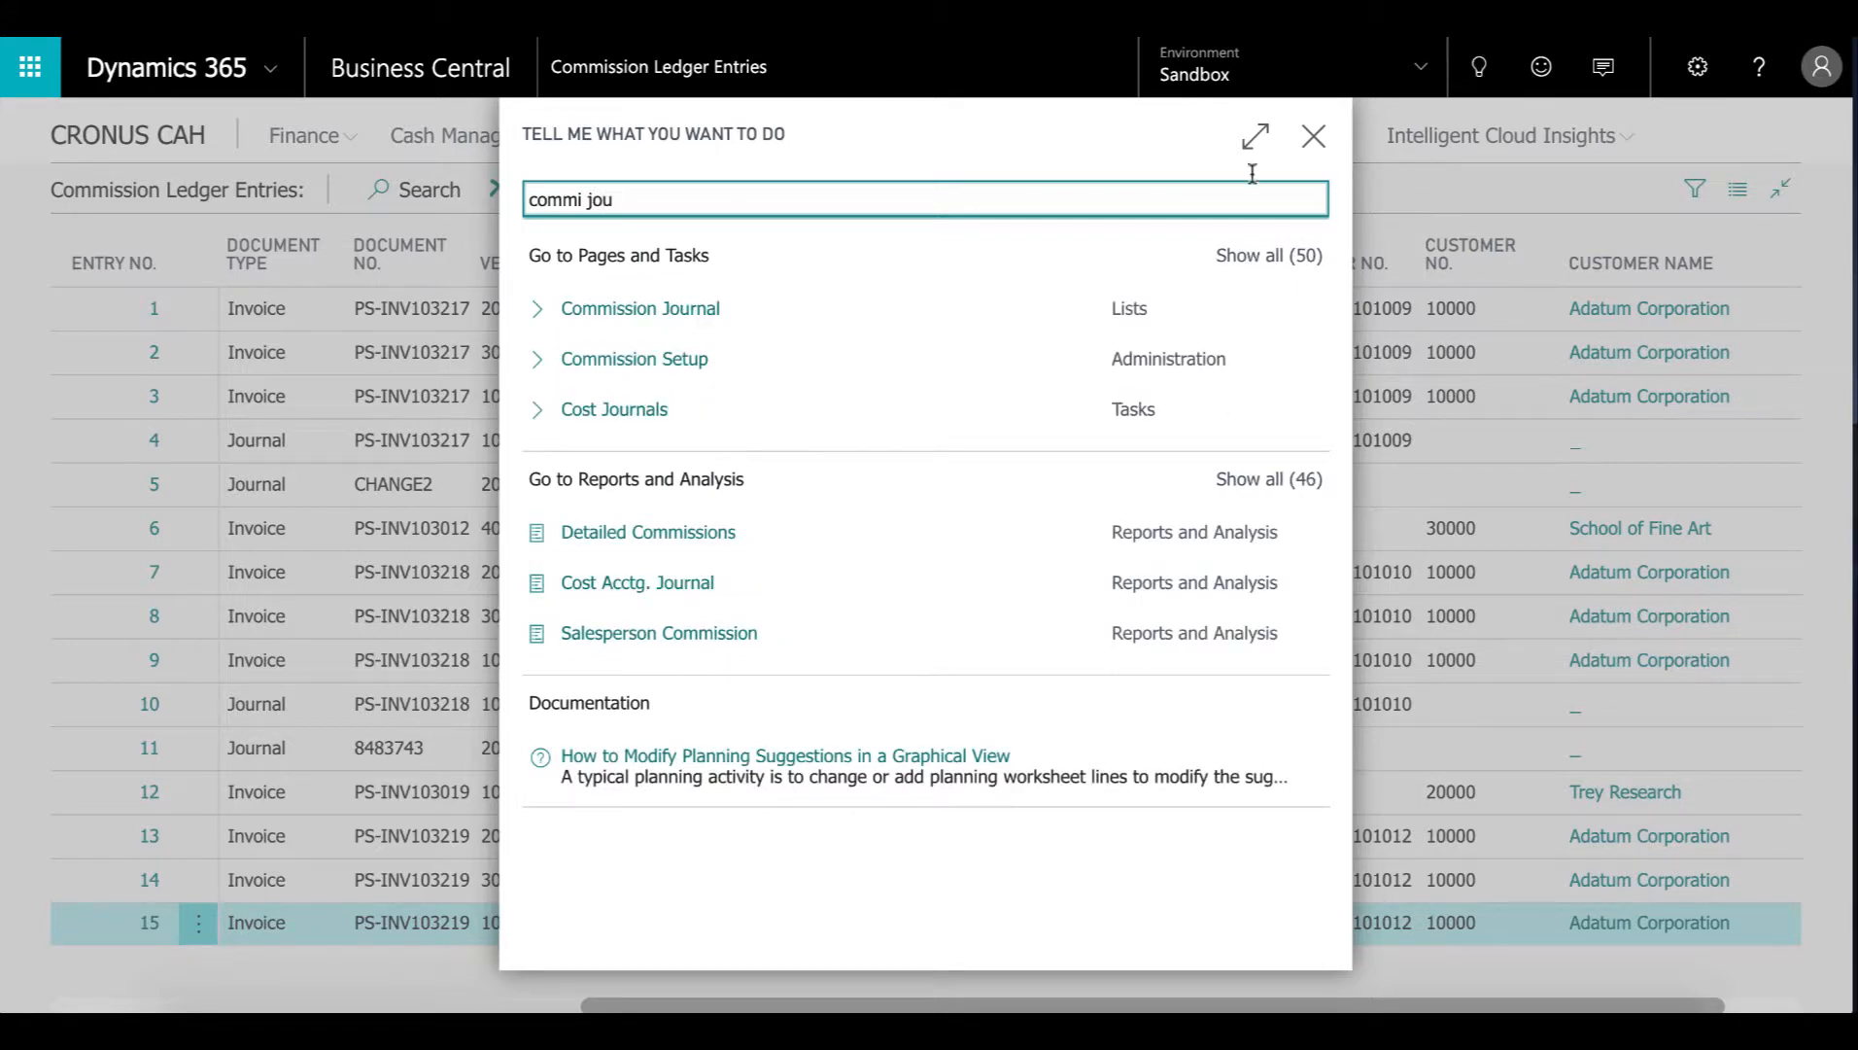
pyautogui.click(668, 311)
# On the first journal line, set the vendor to Fabrikam, Inc. and link the line to SALES commission ledger entry 15
pyautogui.click(578, 447)
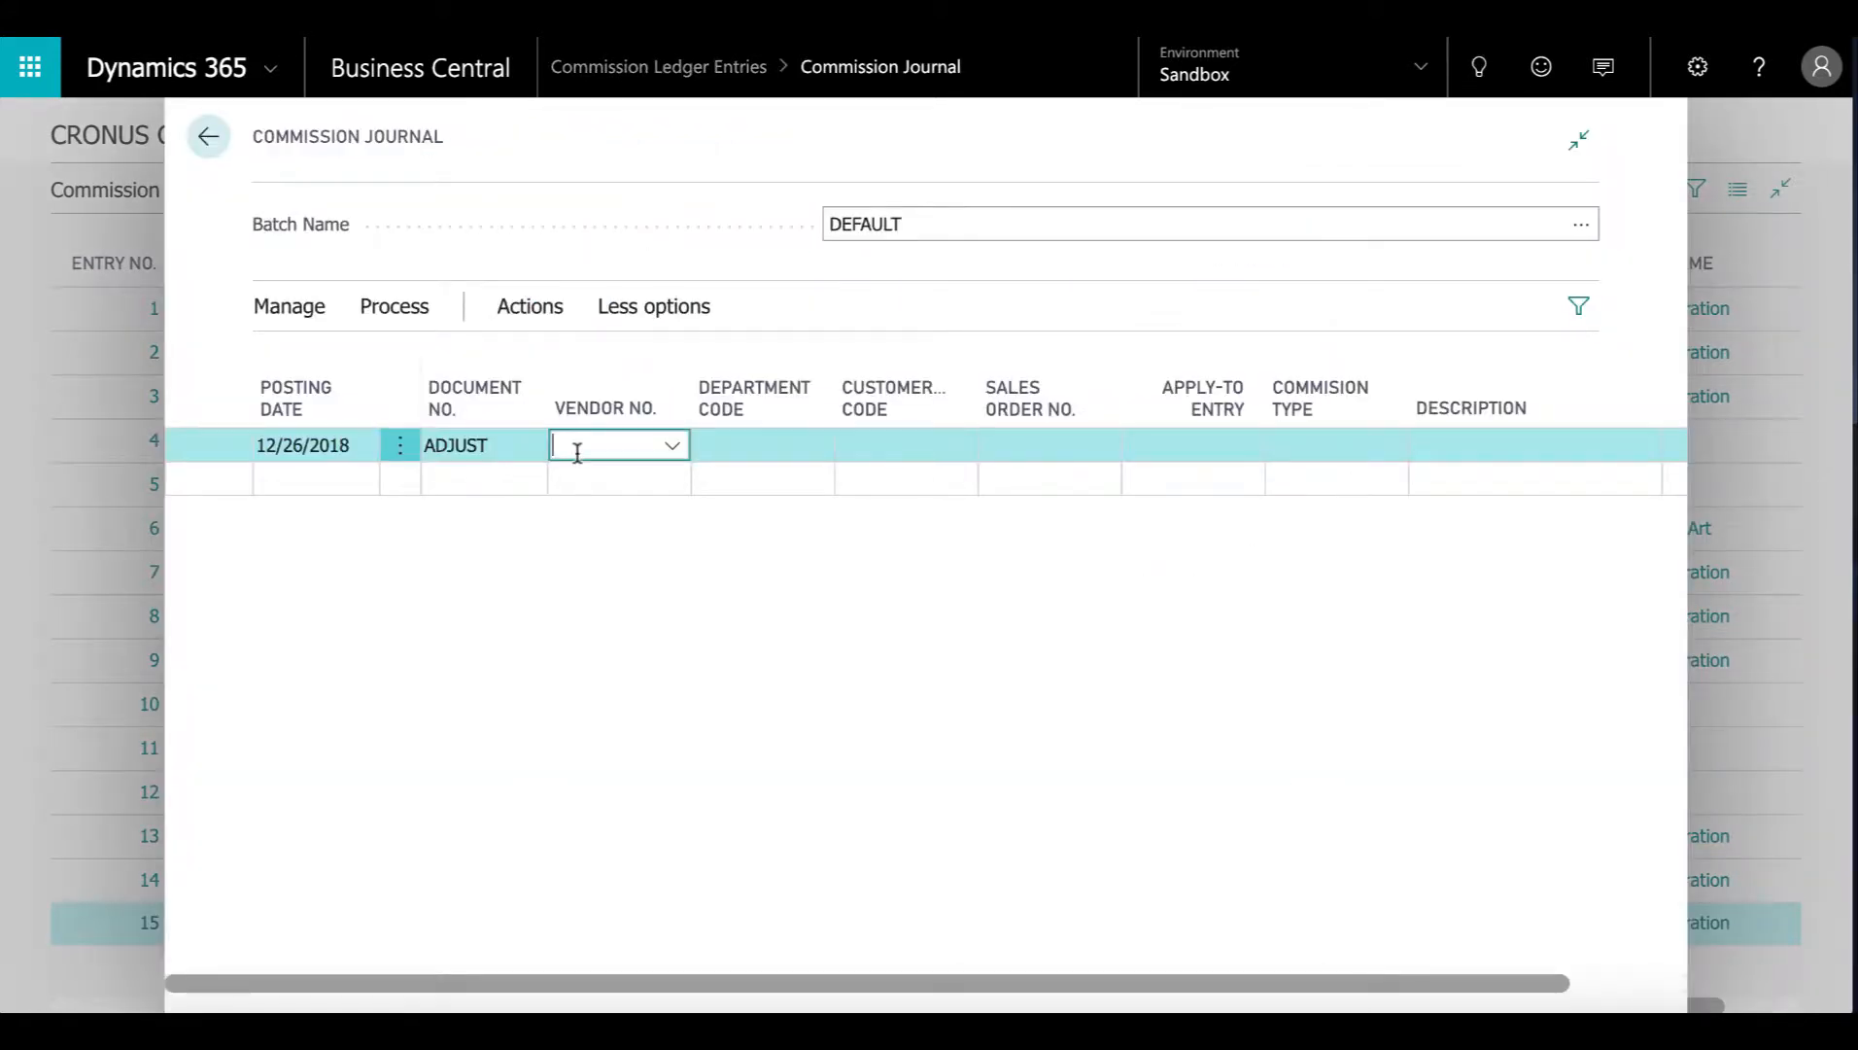
pyautogui.write('10000')
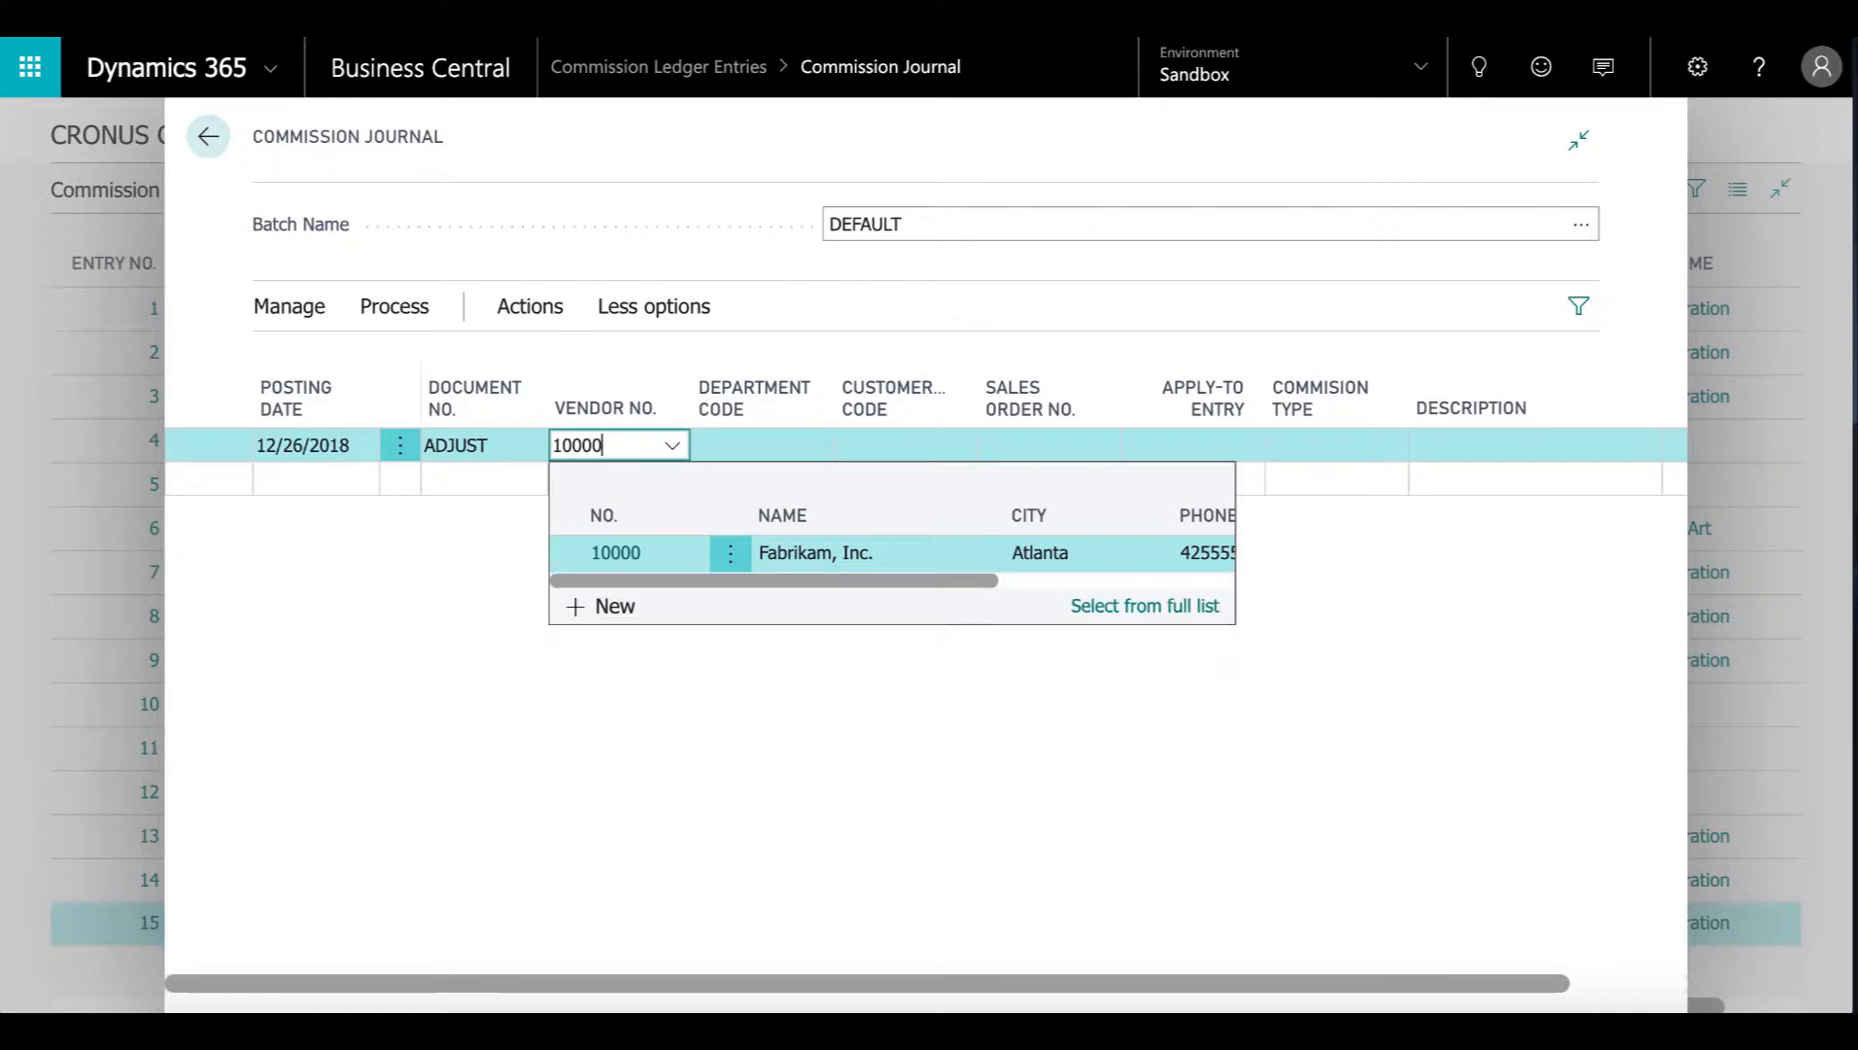
pyautogui.press('Tab')
pyautogui.press('Tab')
pyautogui.press('Tab')
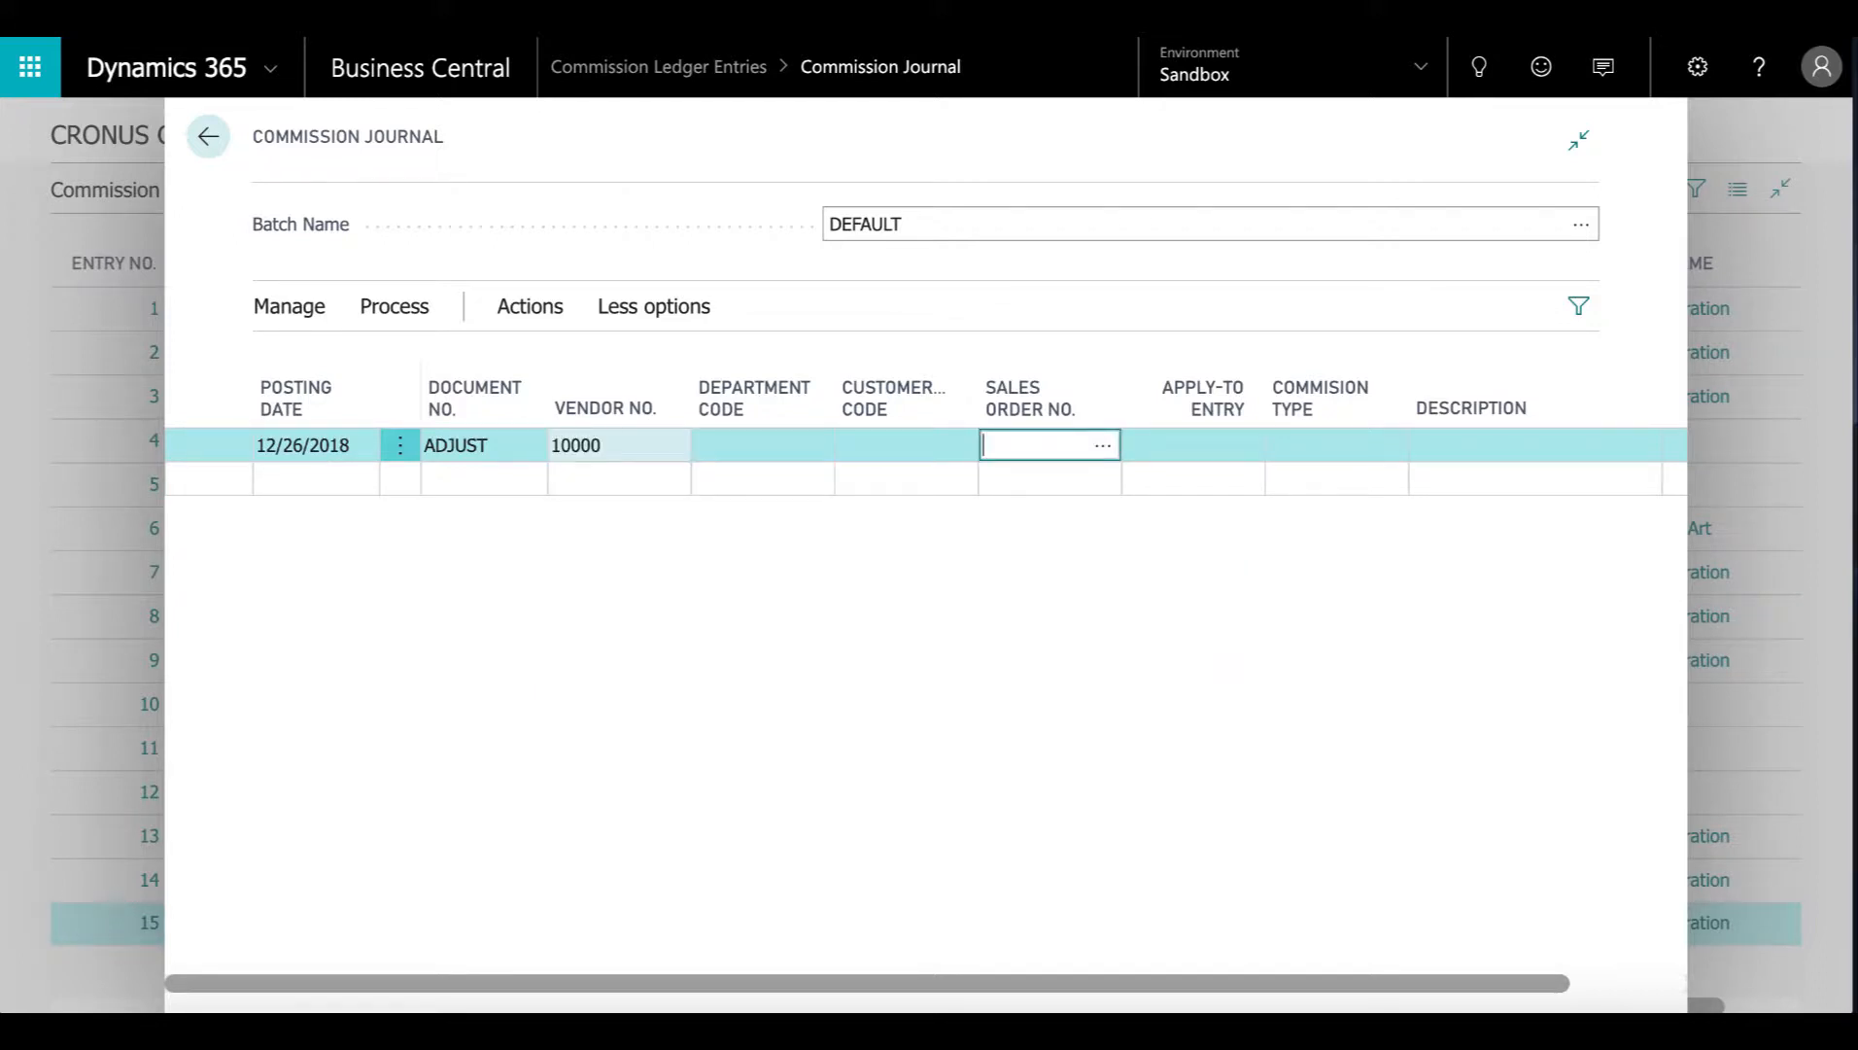
pyautogui.click(1103, 447)
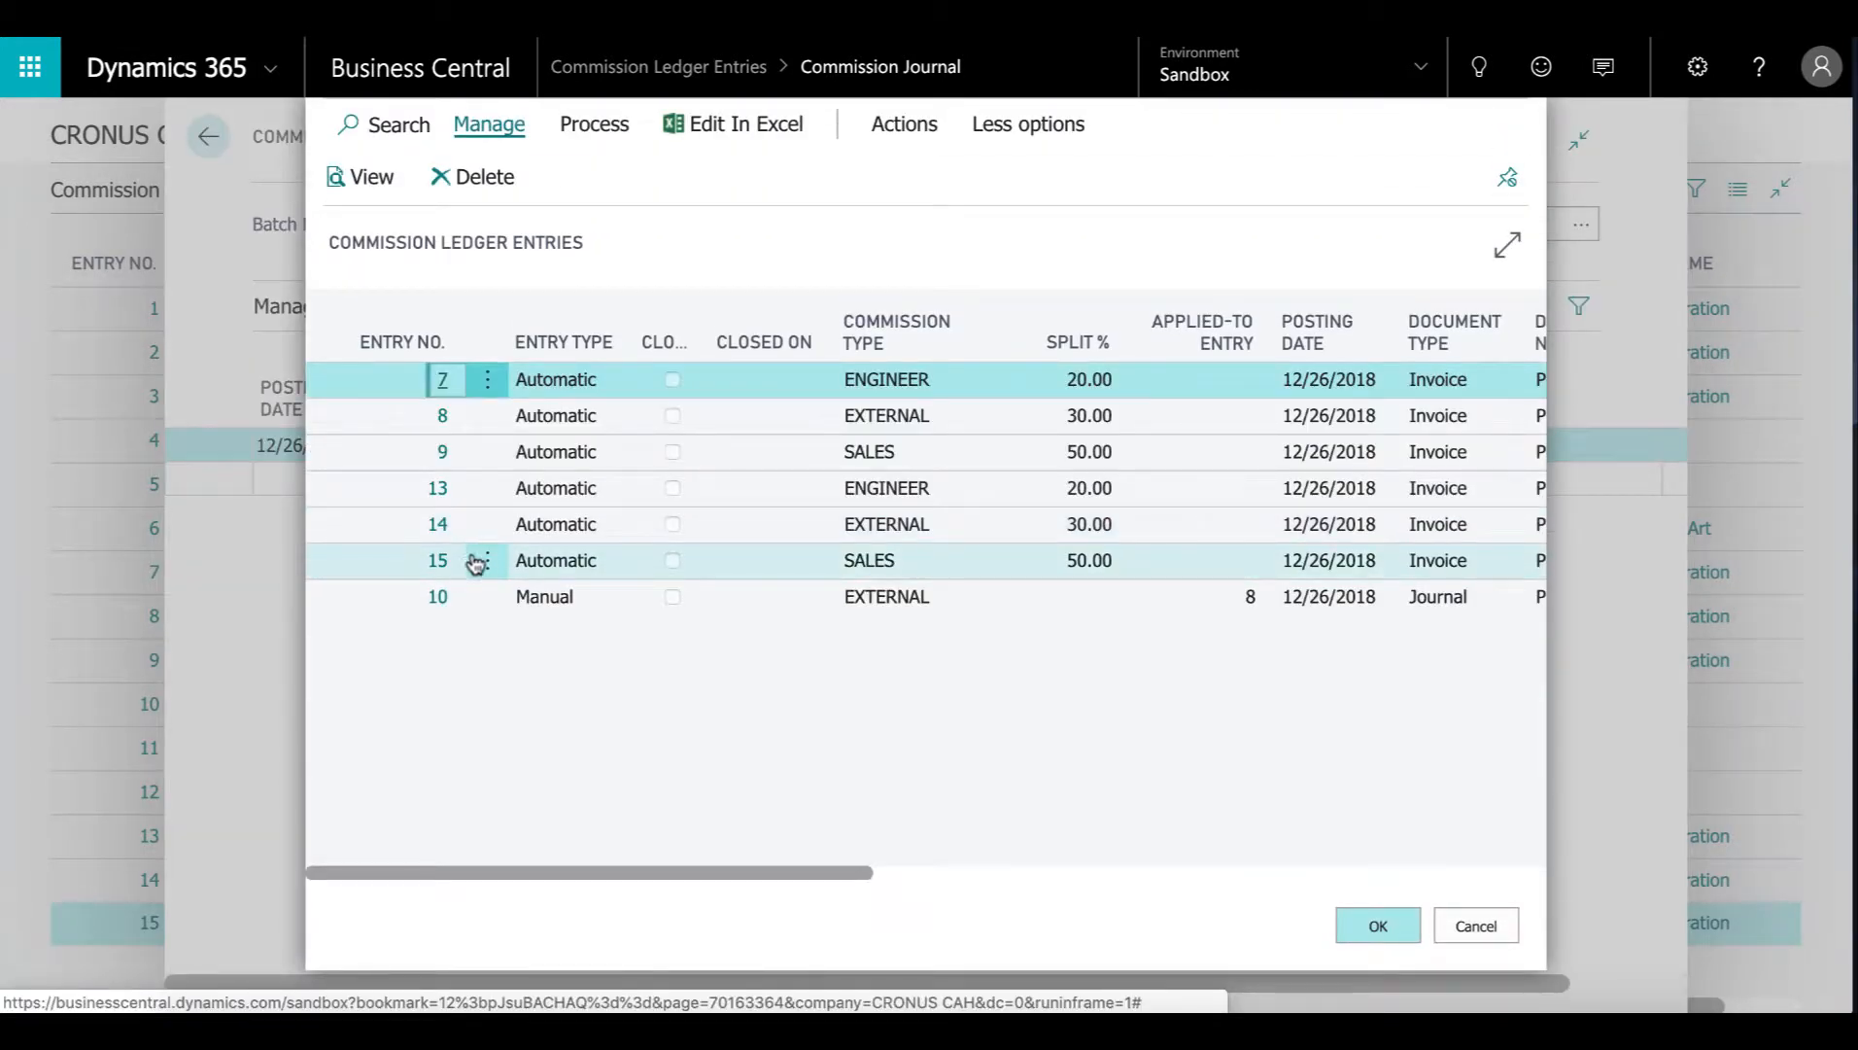
pyautogui.click(443, 561)
pyautogui.press('Return')
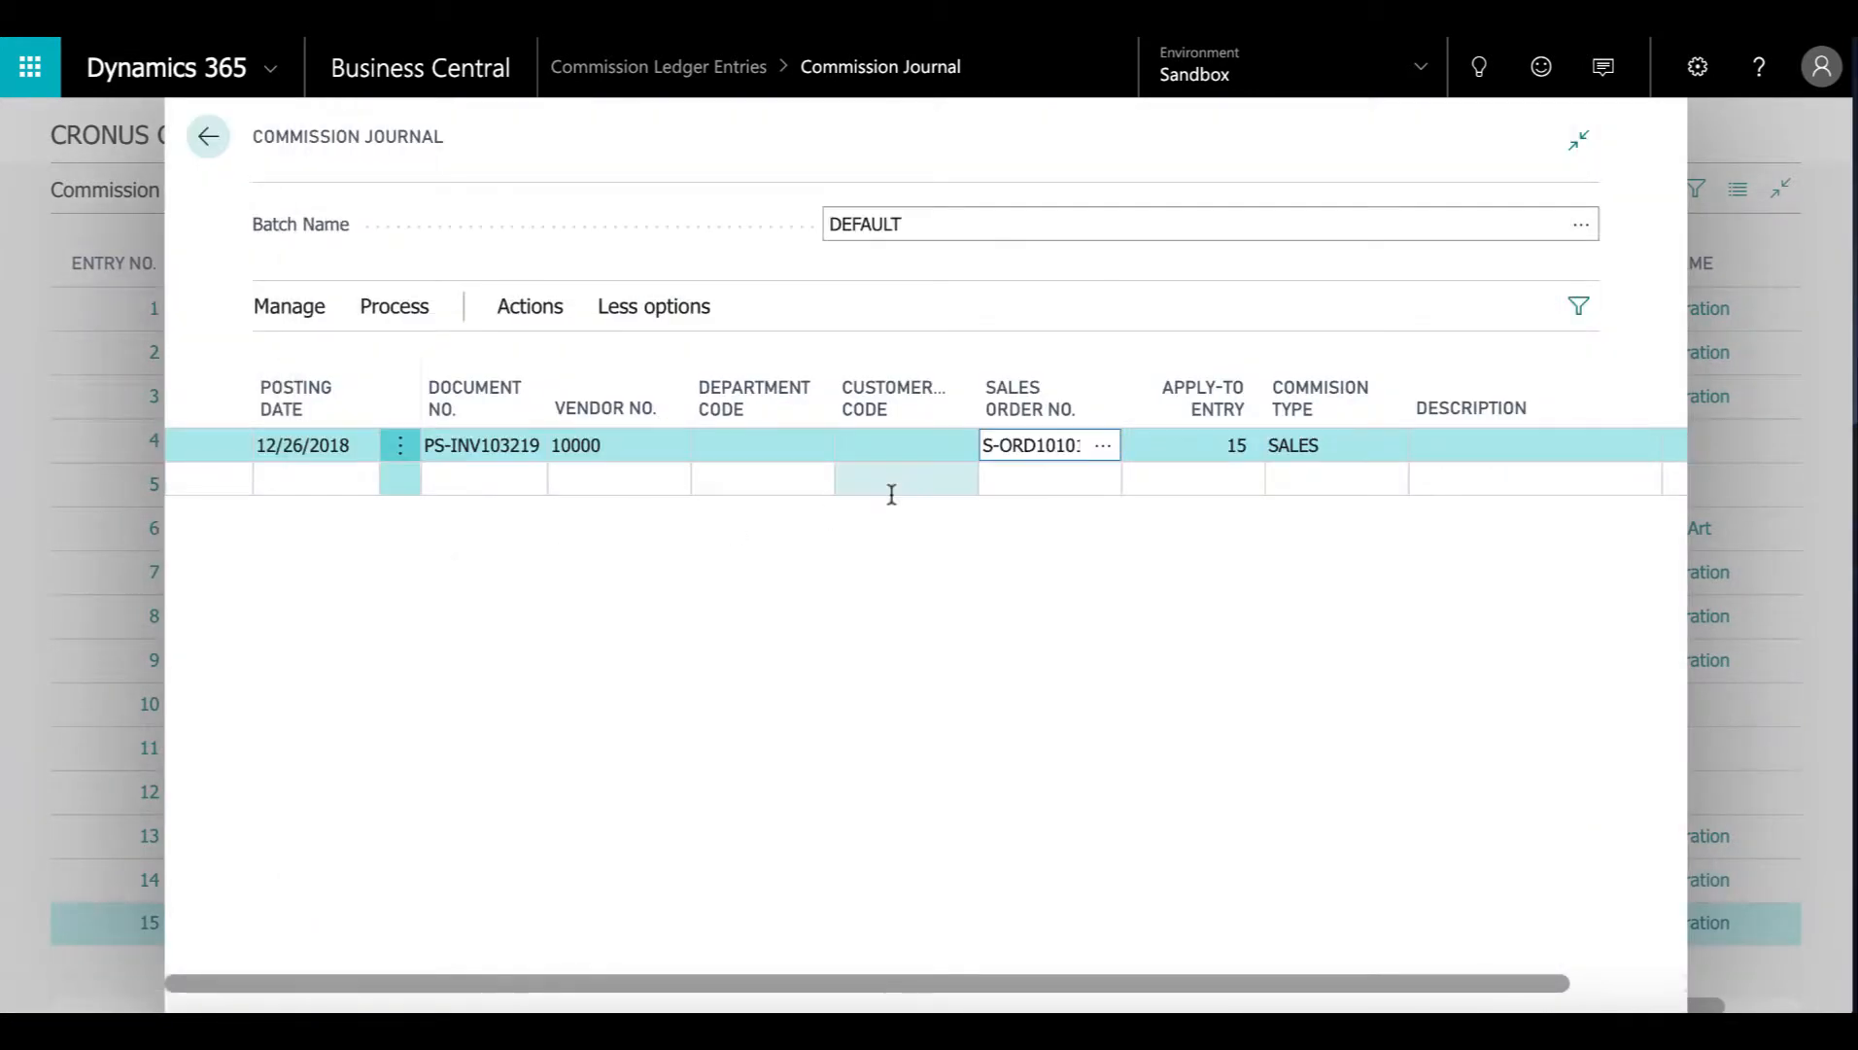
# Give the first journal line the description Adjustment and an amount of -10.00
pyautogui.click(1438, 443)
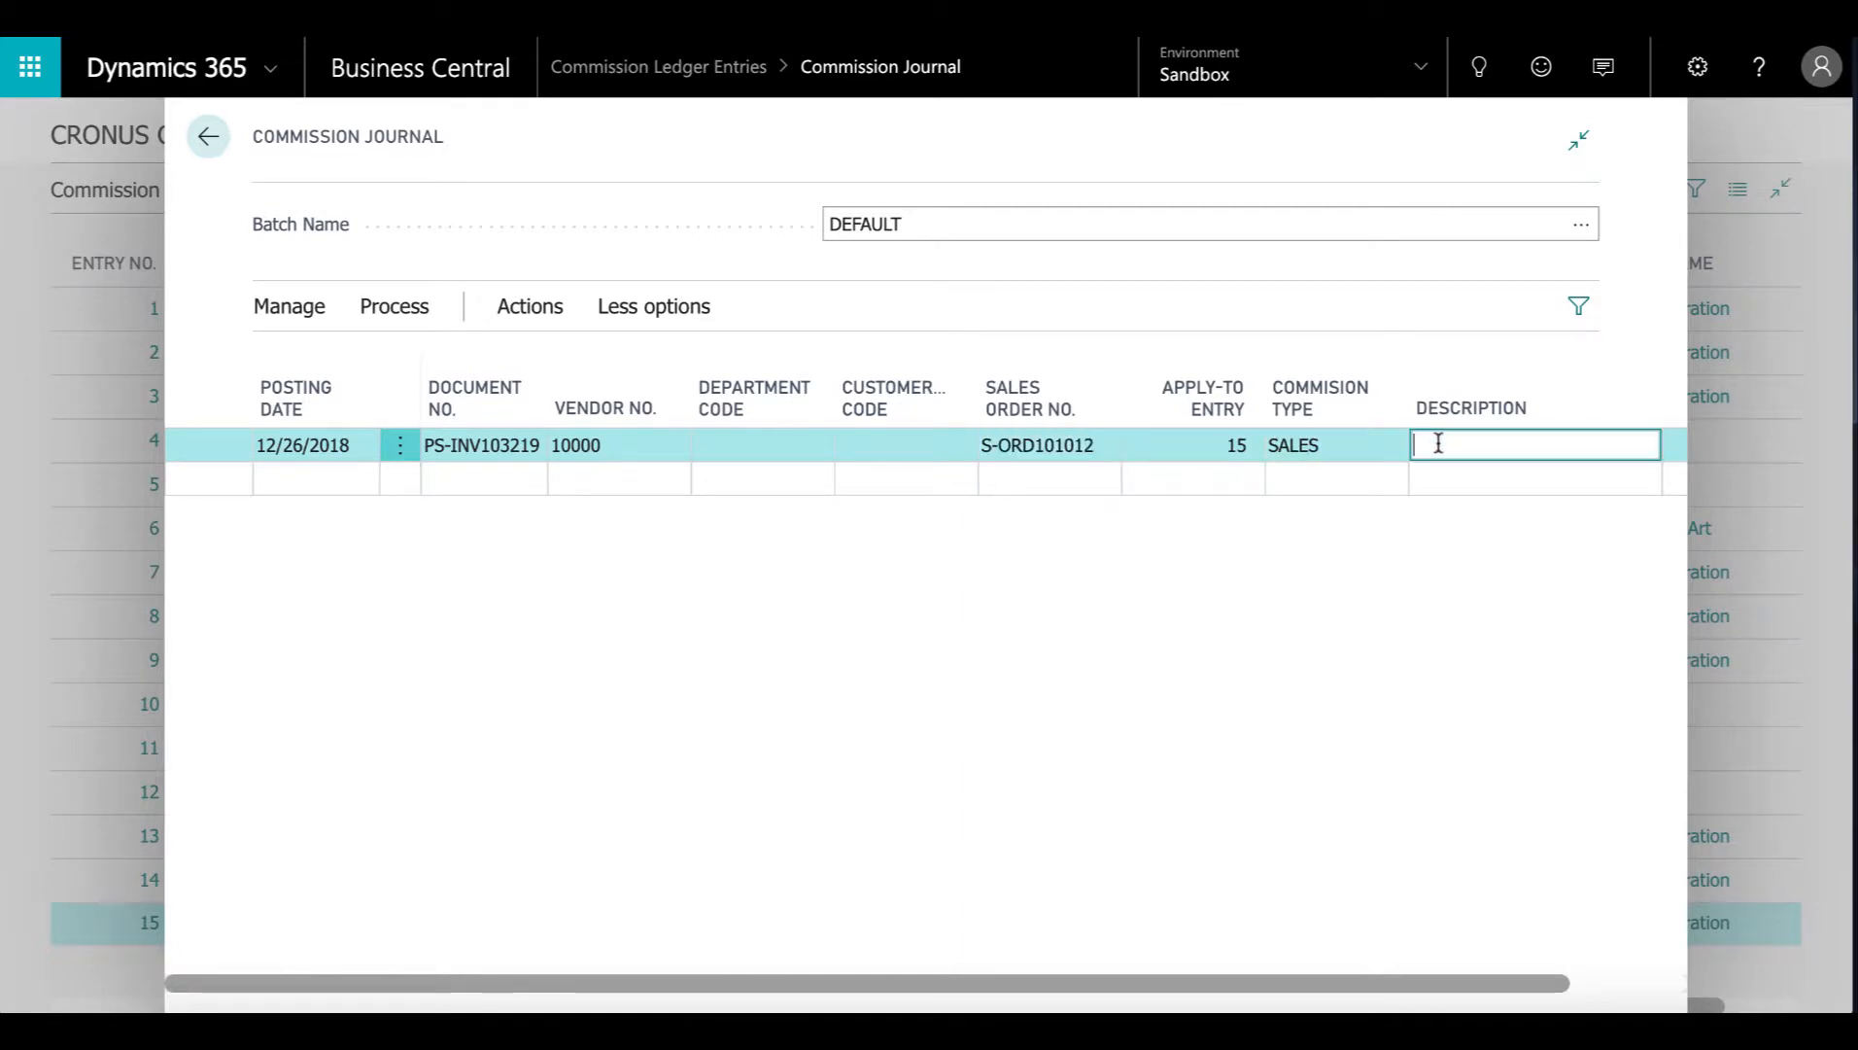
pyautogui.write('Adjustment')
pyautogui.press('Tab')
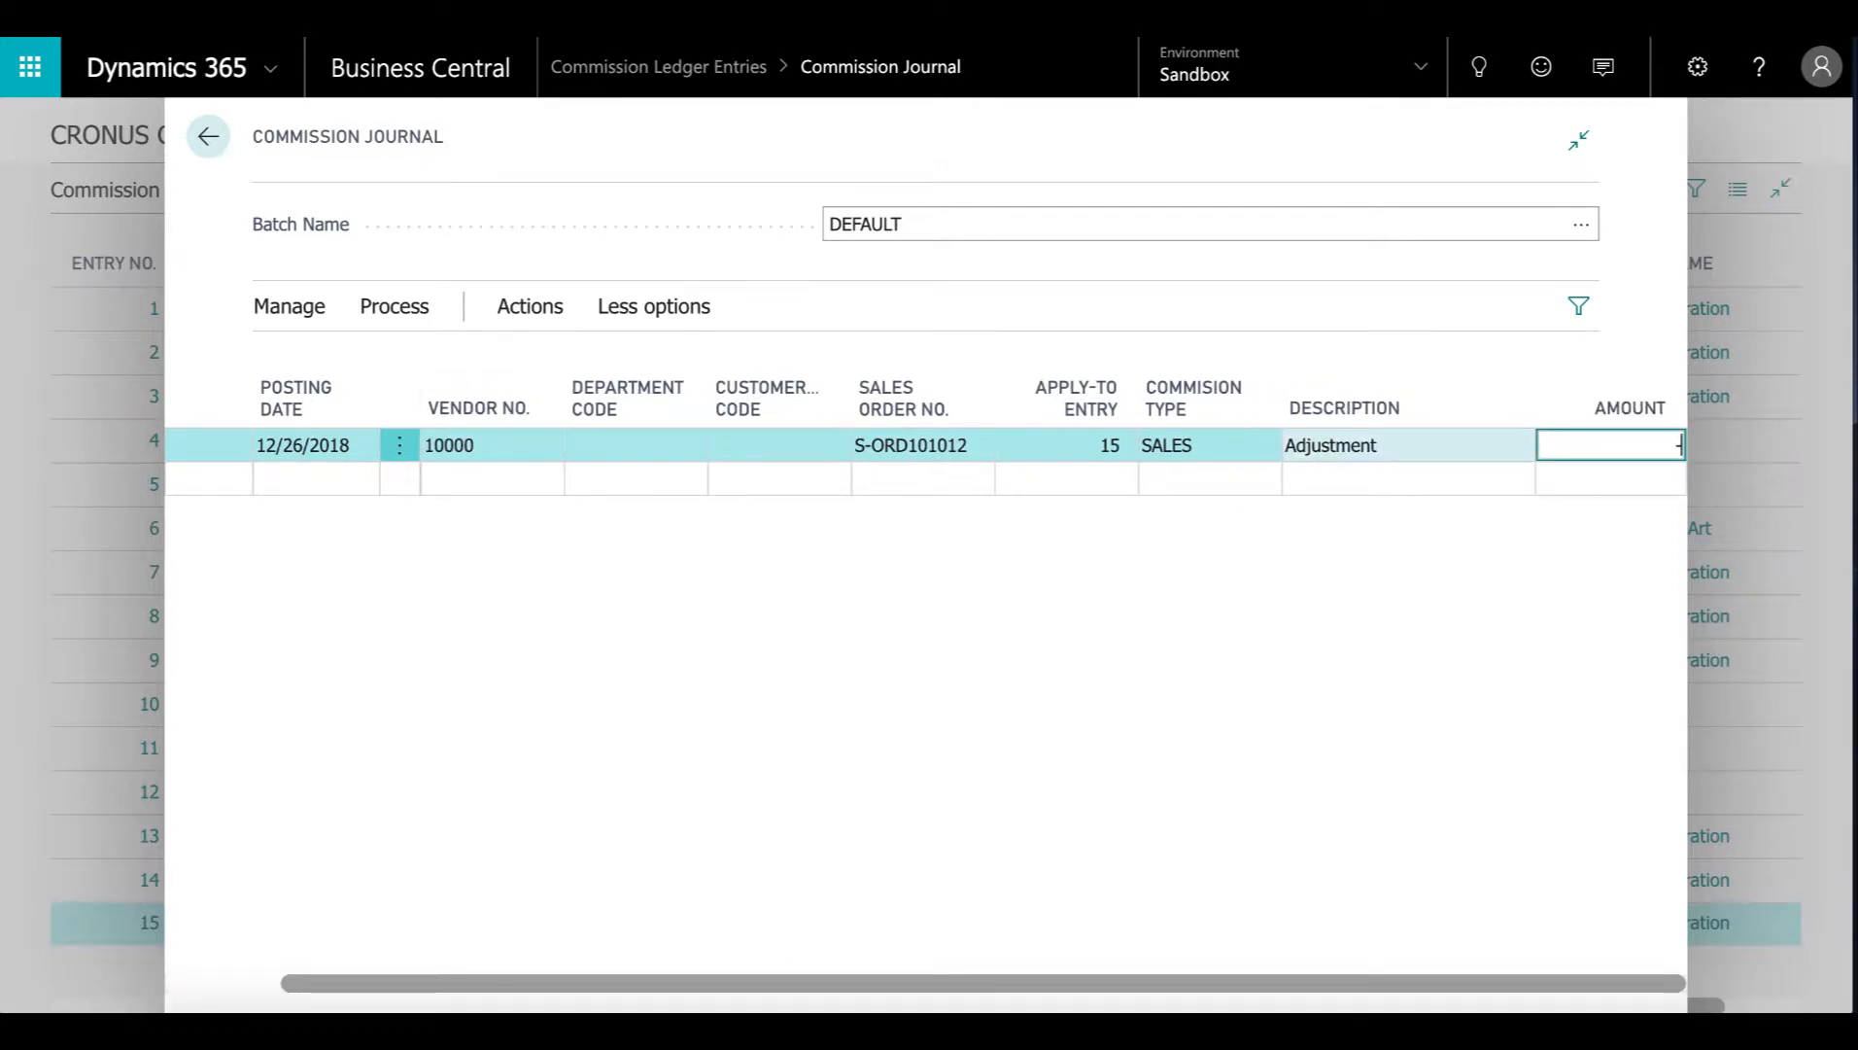
pyautogui.press('Tab')
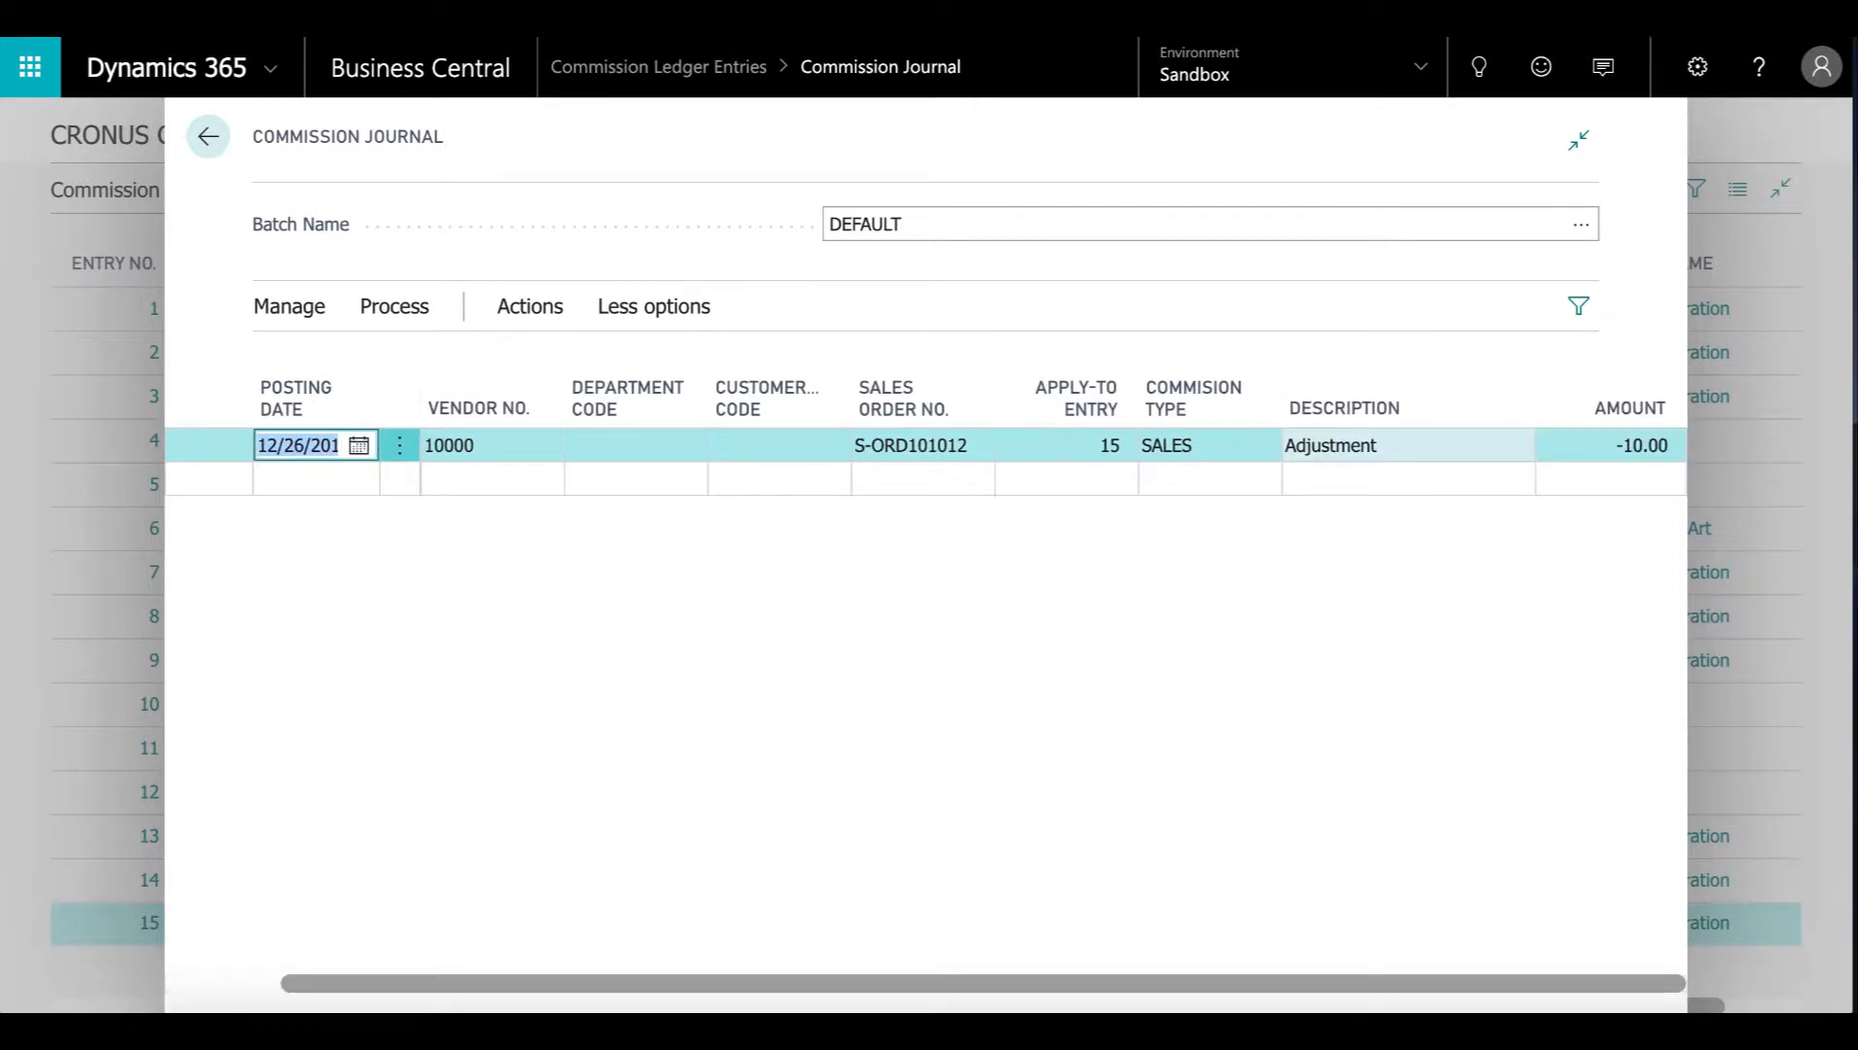
# Add a second journal line dated 12/27/2018 with document number 3843827 and First Up Consultants as the vendor
pyautogui.press('Down')
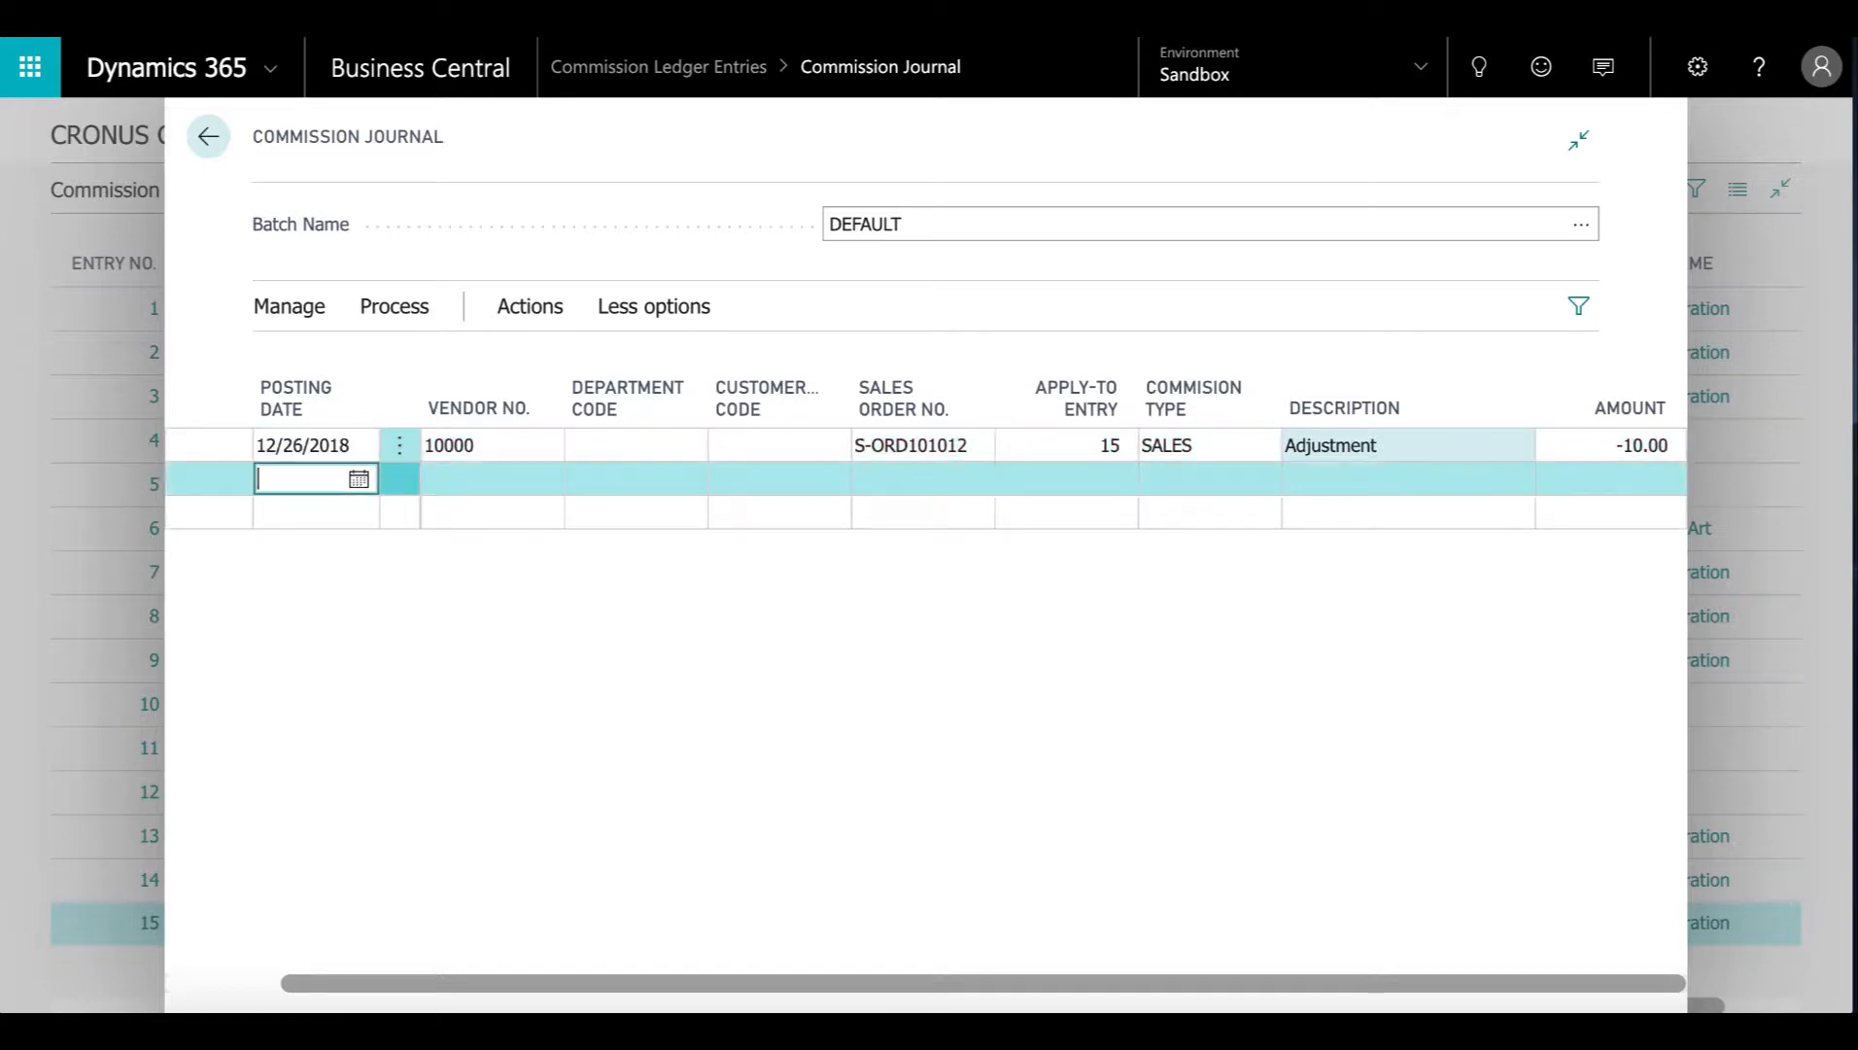
pyautogui.write('t')
pyautogui.press('Tab')
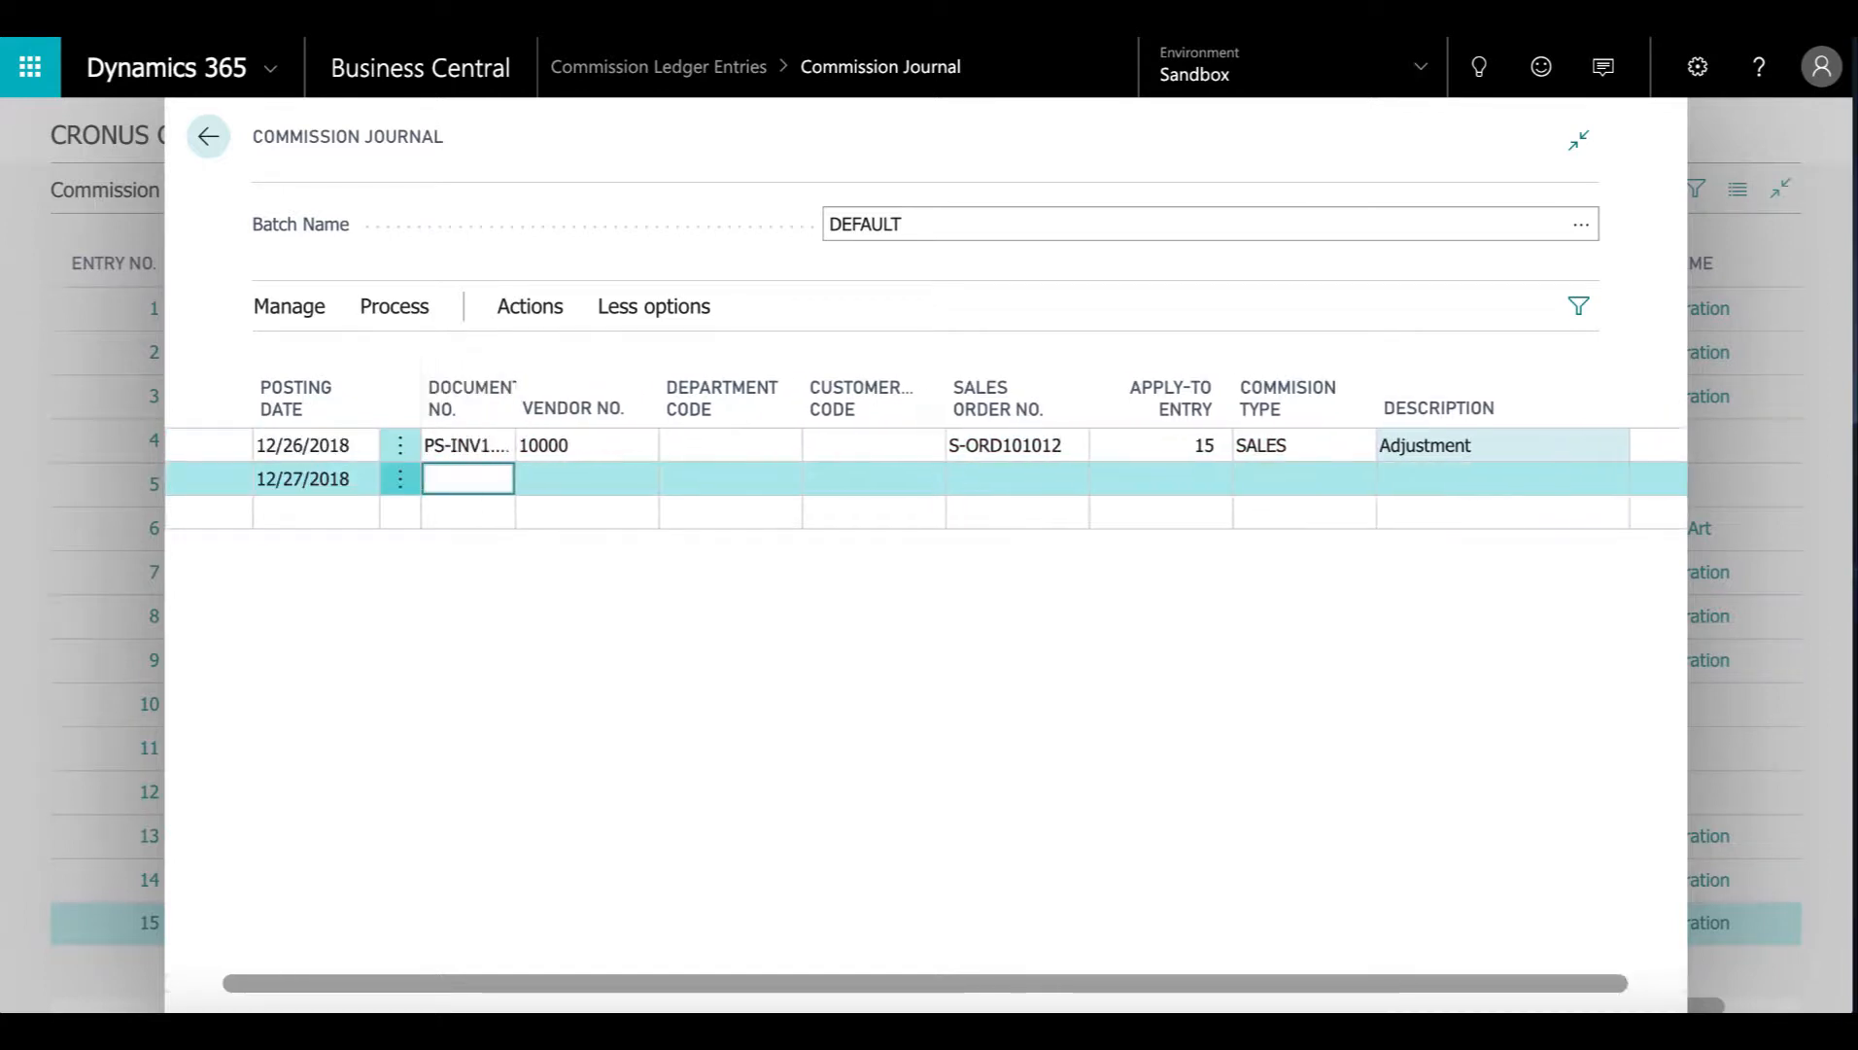
pyautogui.write('3843827')
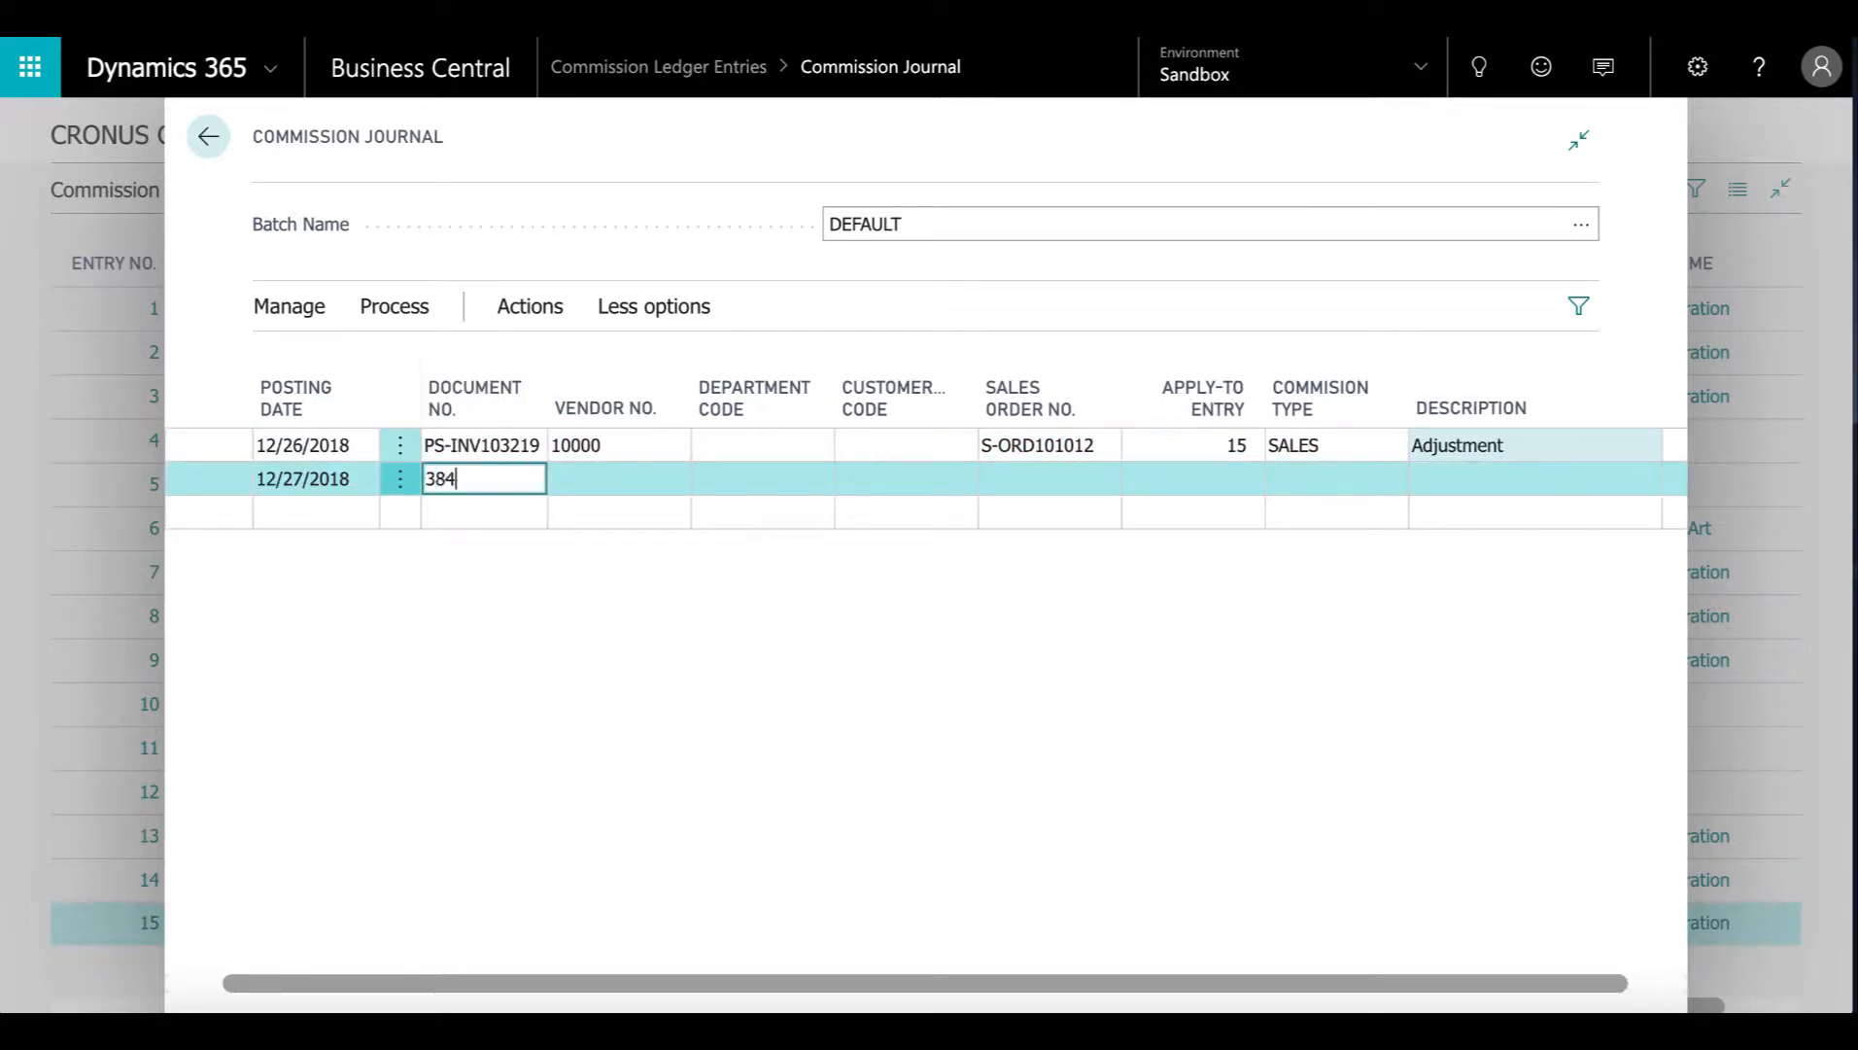
pyautogui.press('Tab')
pyautogui.write('20000')
pyautogui.press('Tab')
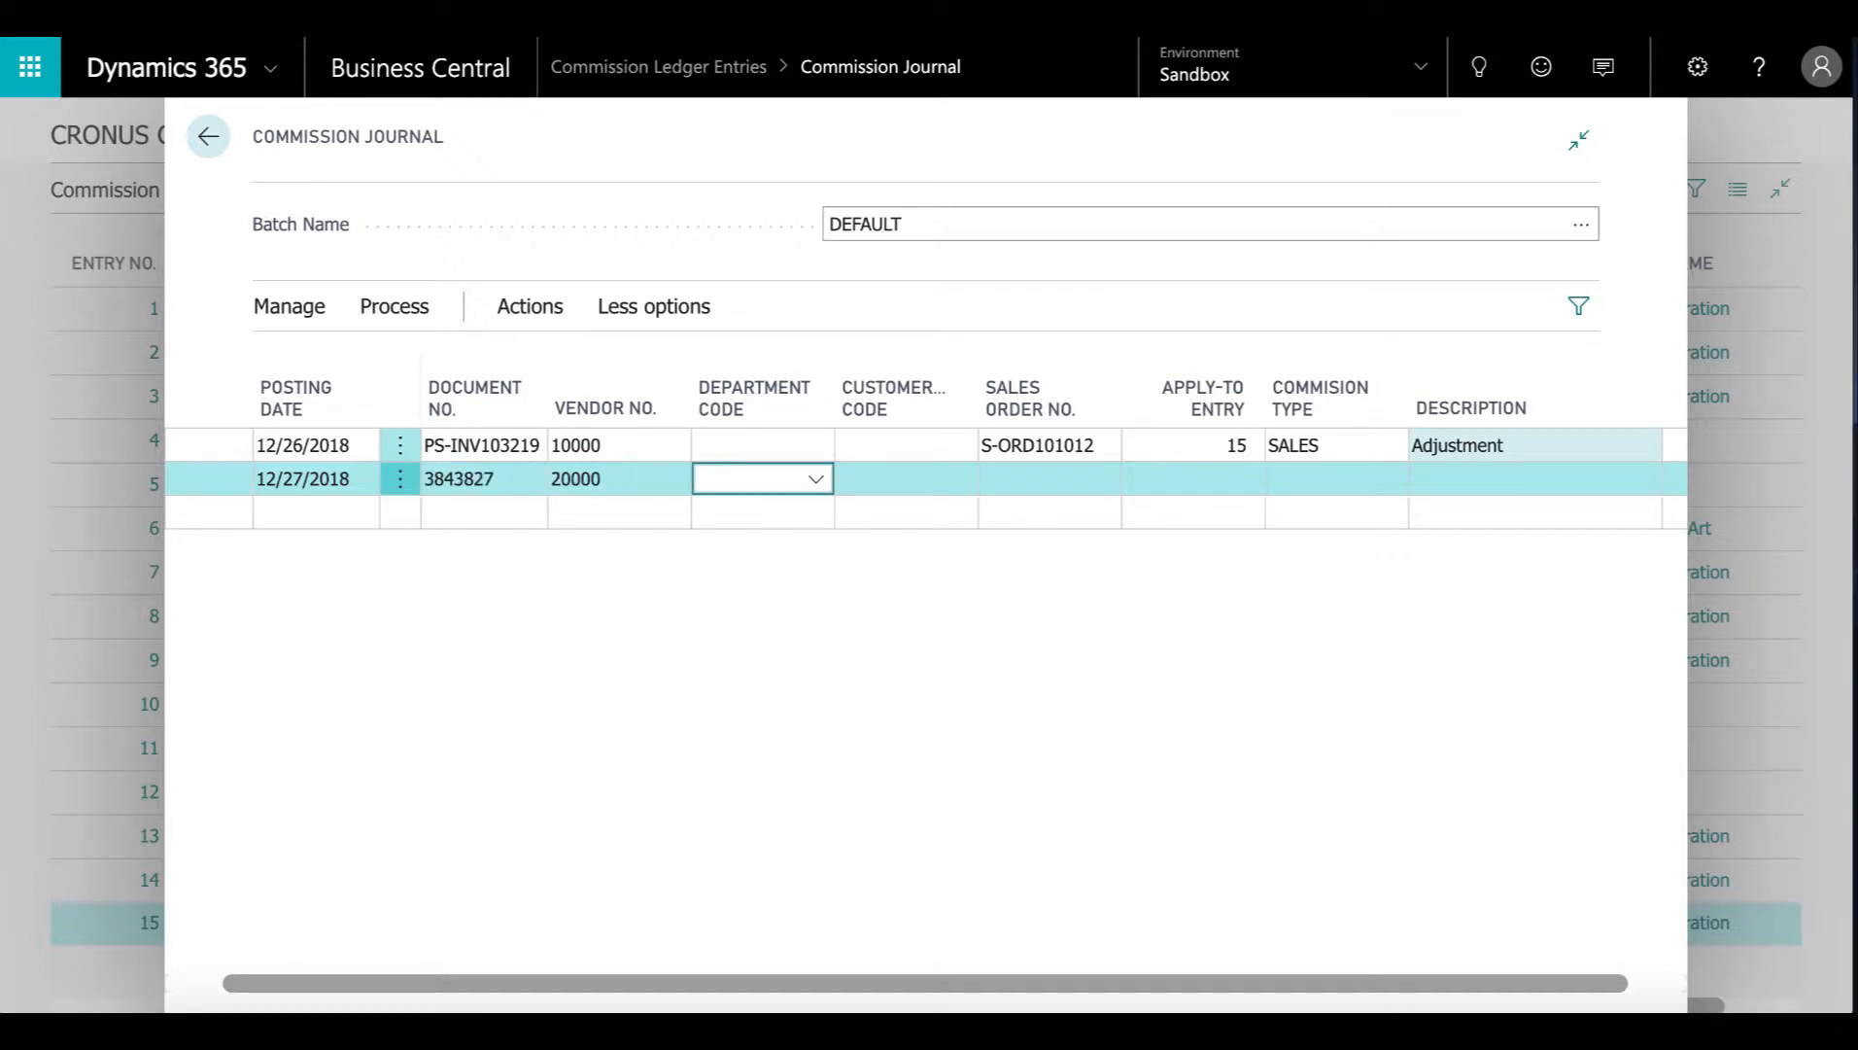
# Set the second journal line's commission type to EXTERNAL, description to Adjustment and amount to 10.00
pyautogui.press('Tab')
pyautogui.press('Tab')
pyautogui.press('Tab')
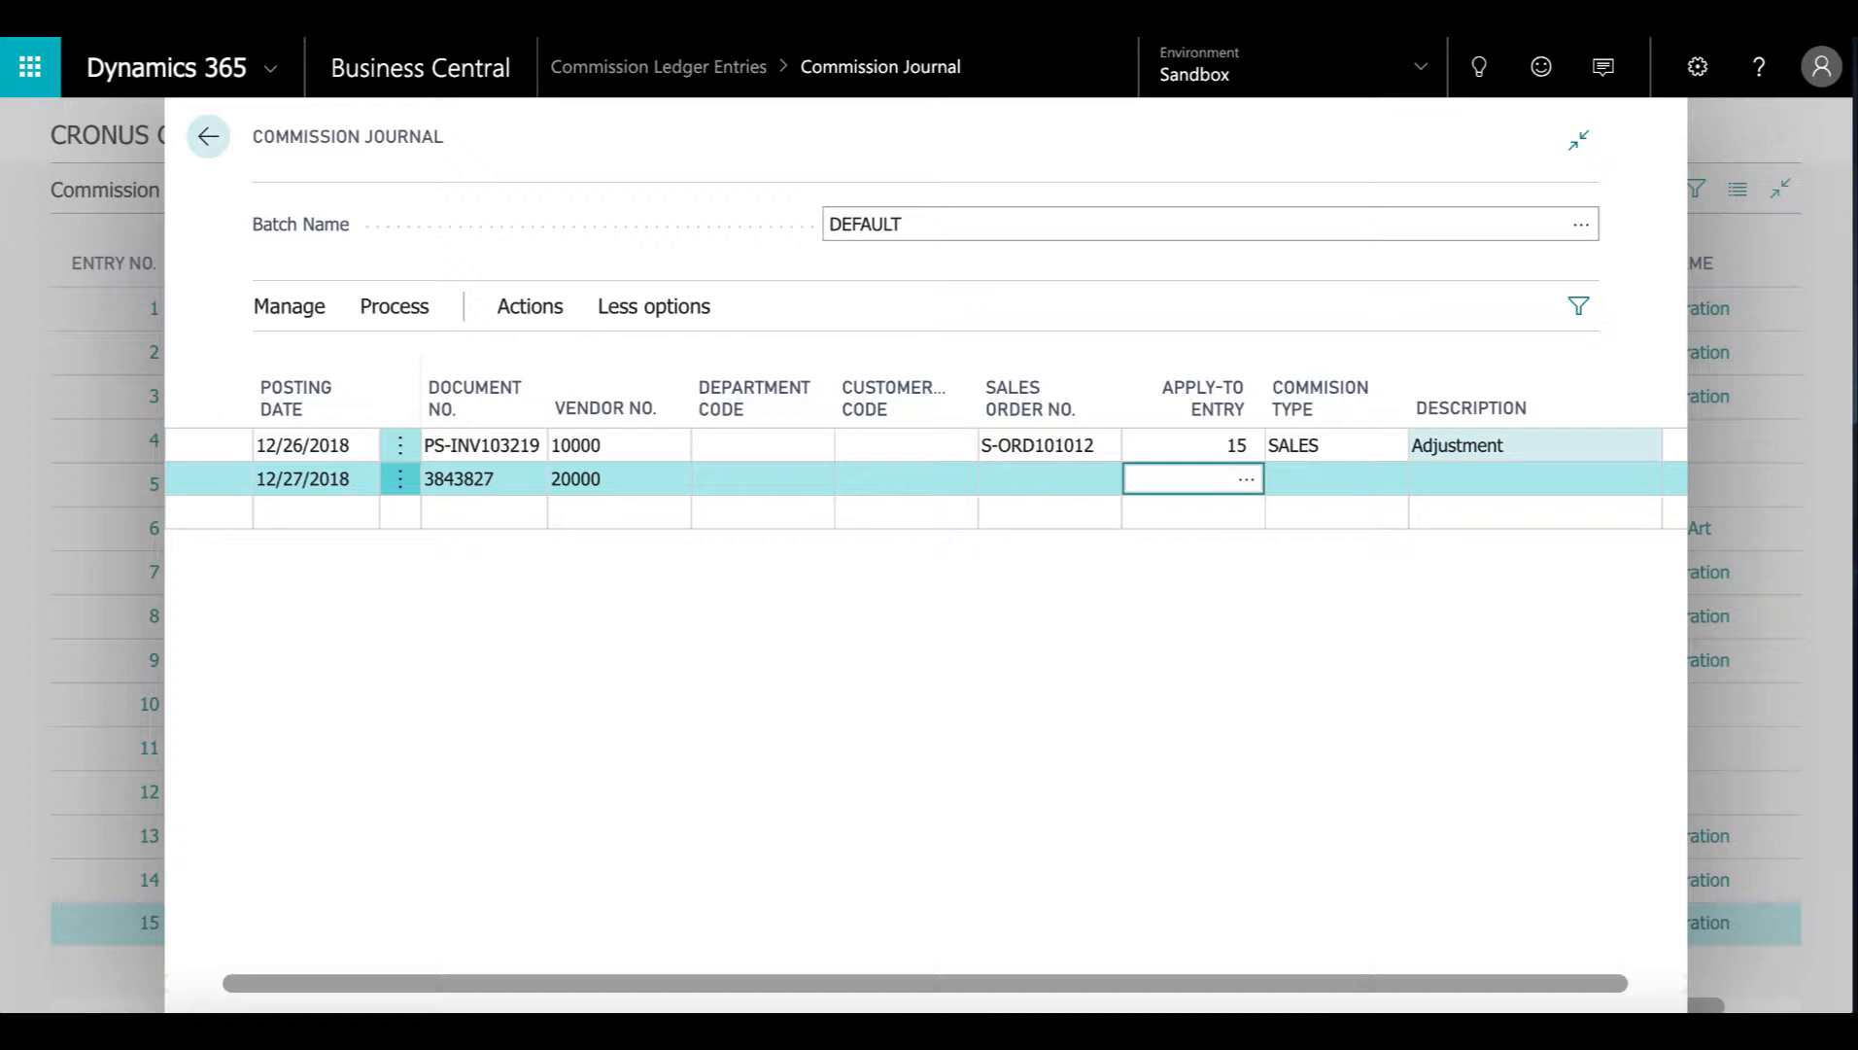
pyautogui.press('Tab')
pyautogui.write('exter')
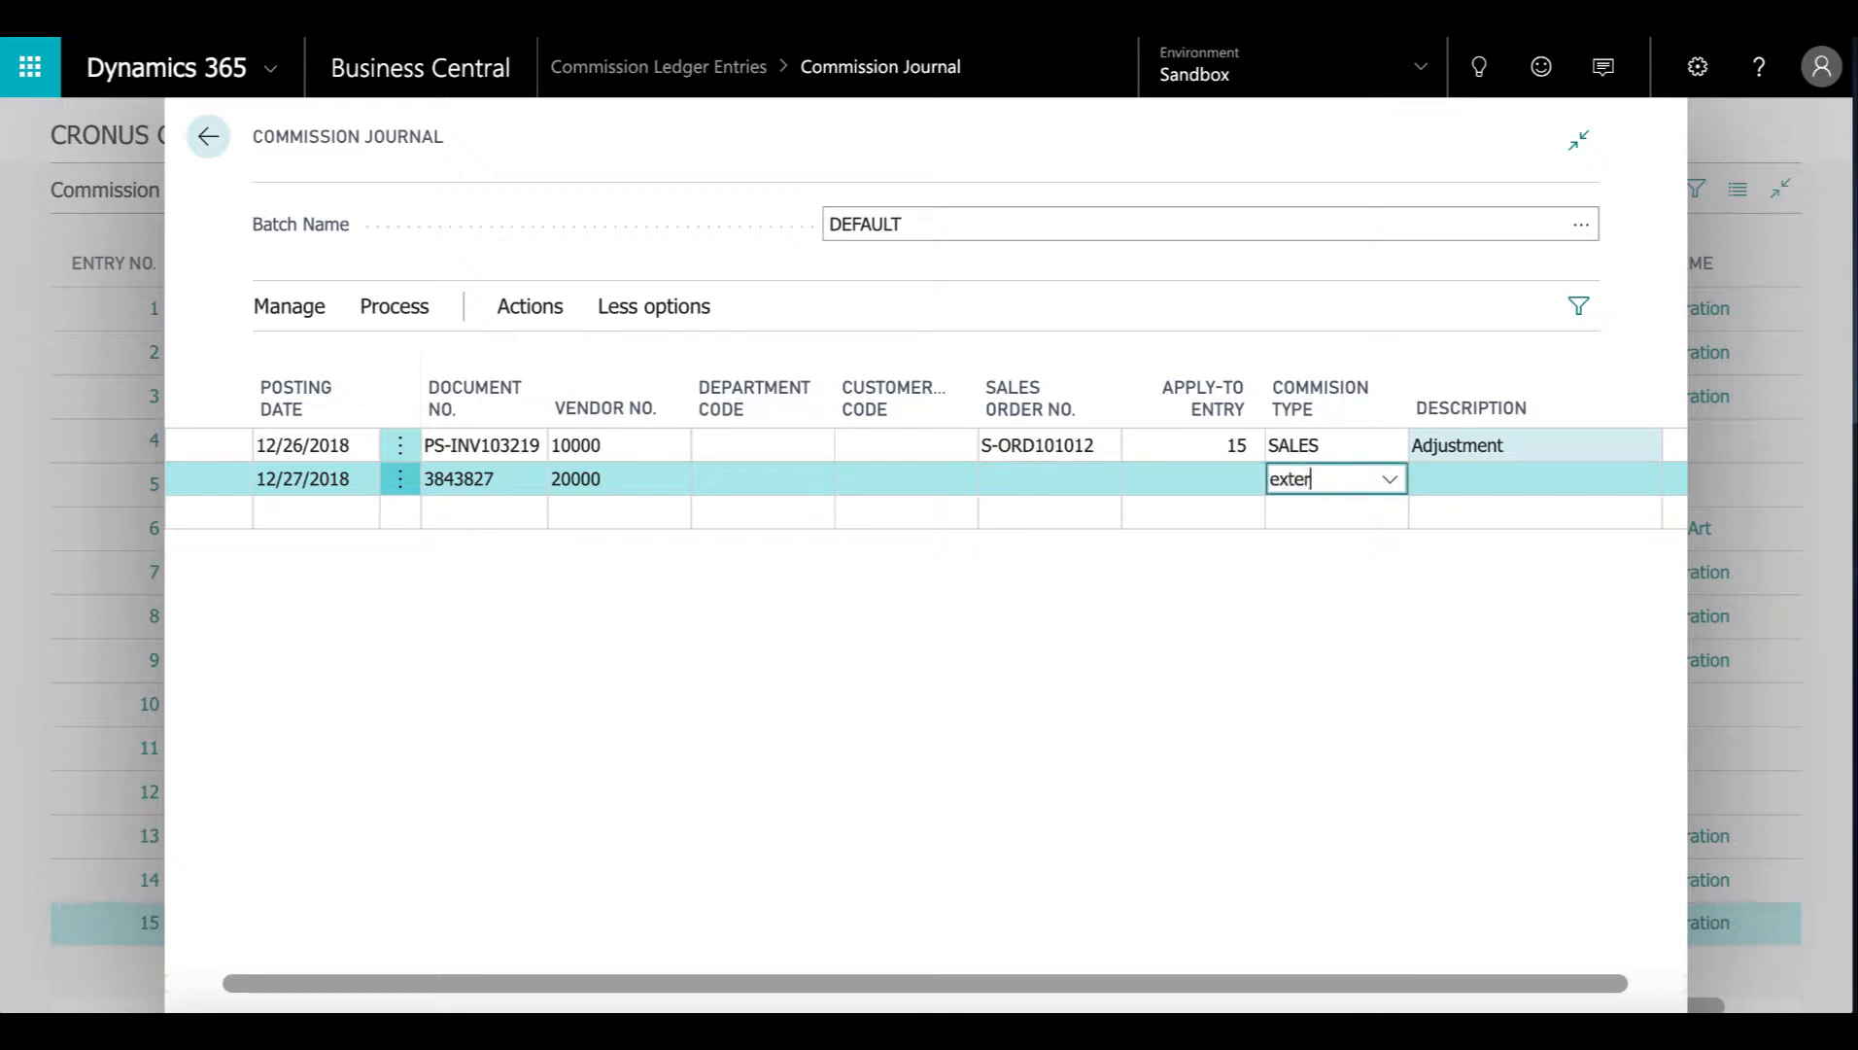
pyautogui.press('Tab')
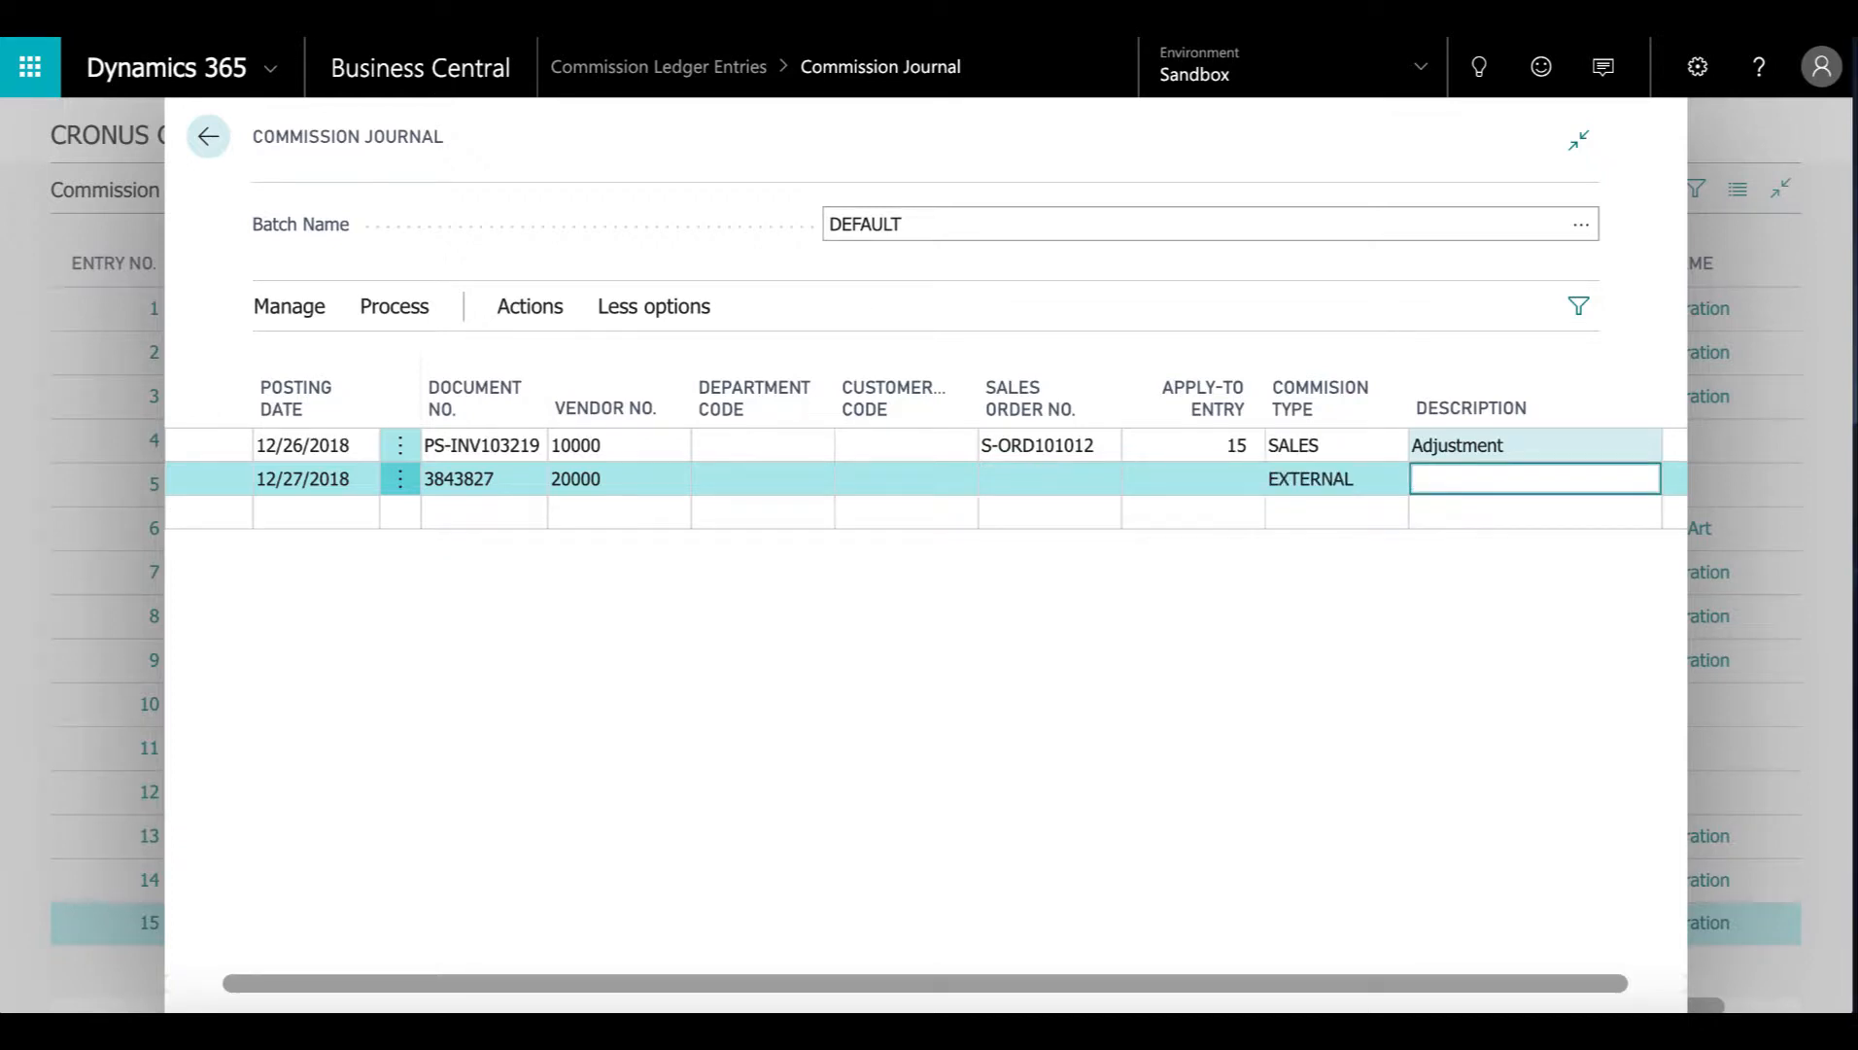
pyautogui.write('Adjustment')
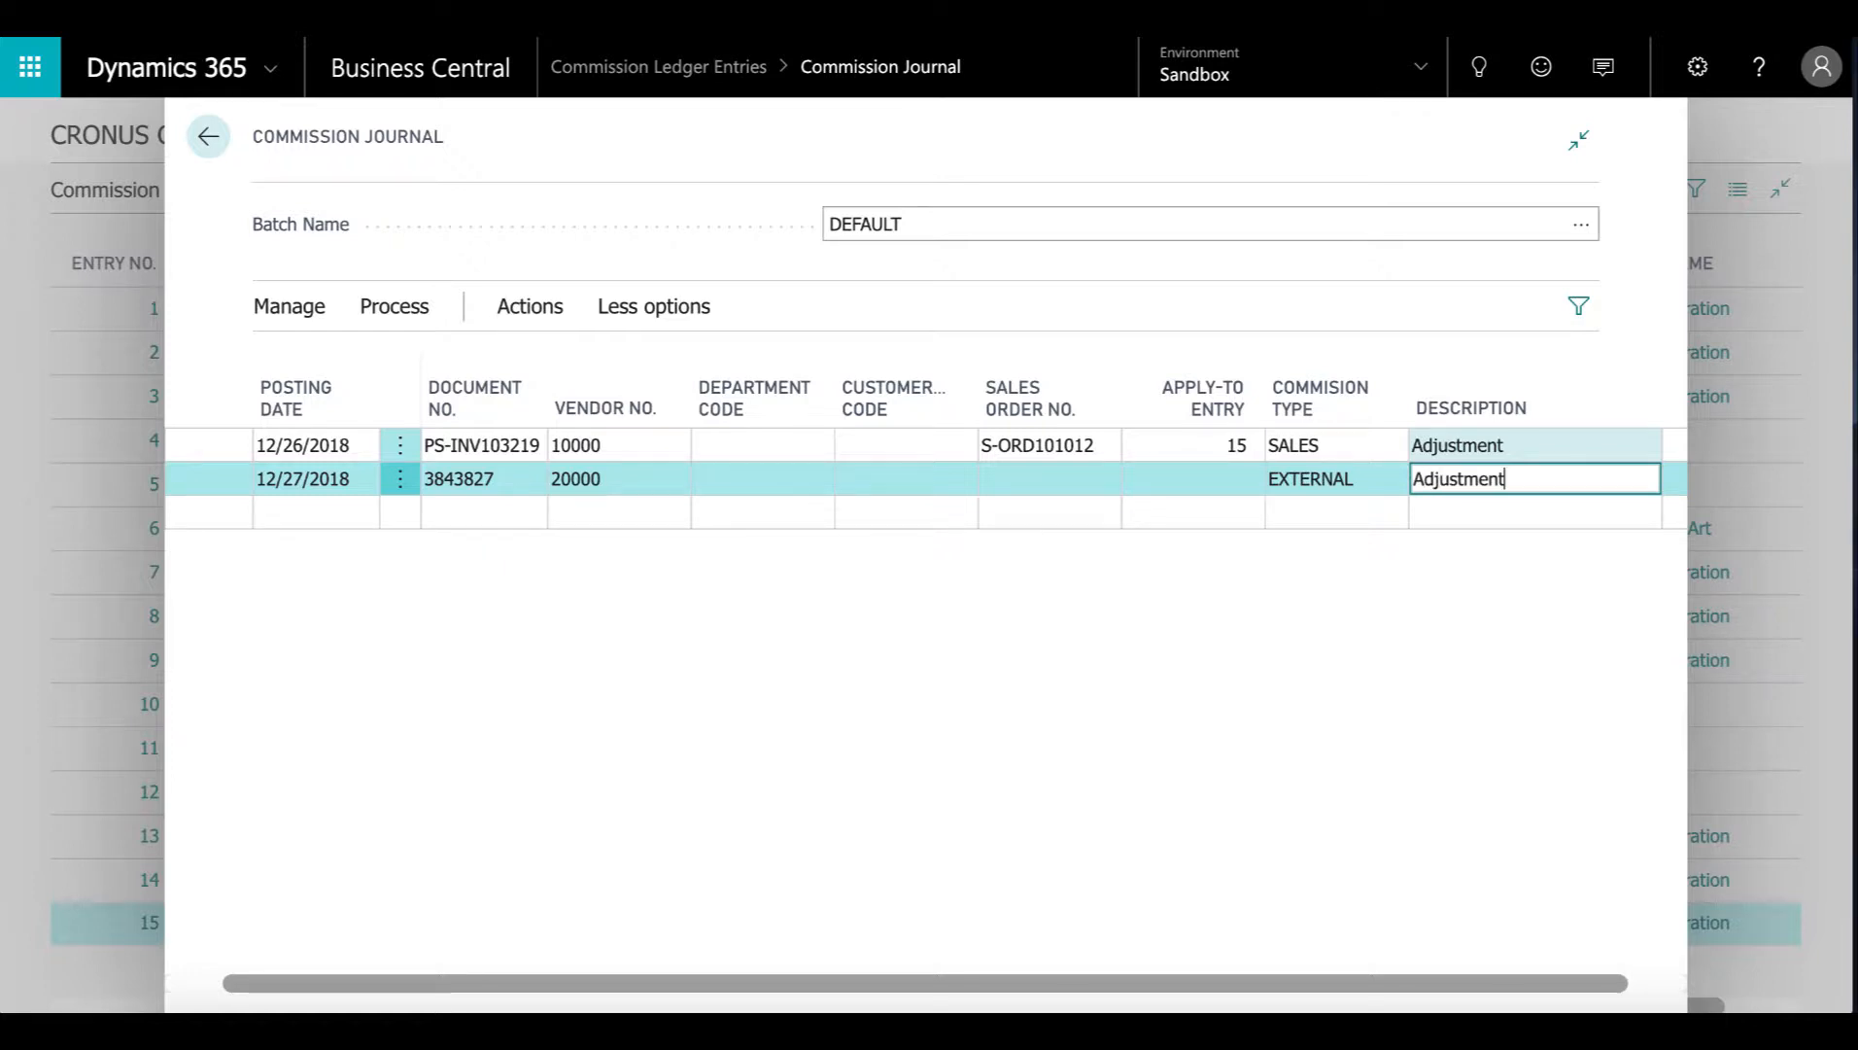
pyautogui.press('Tab')
pyautogui.write('100')
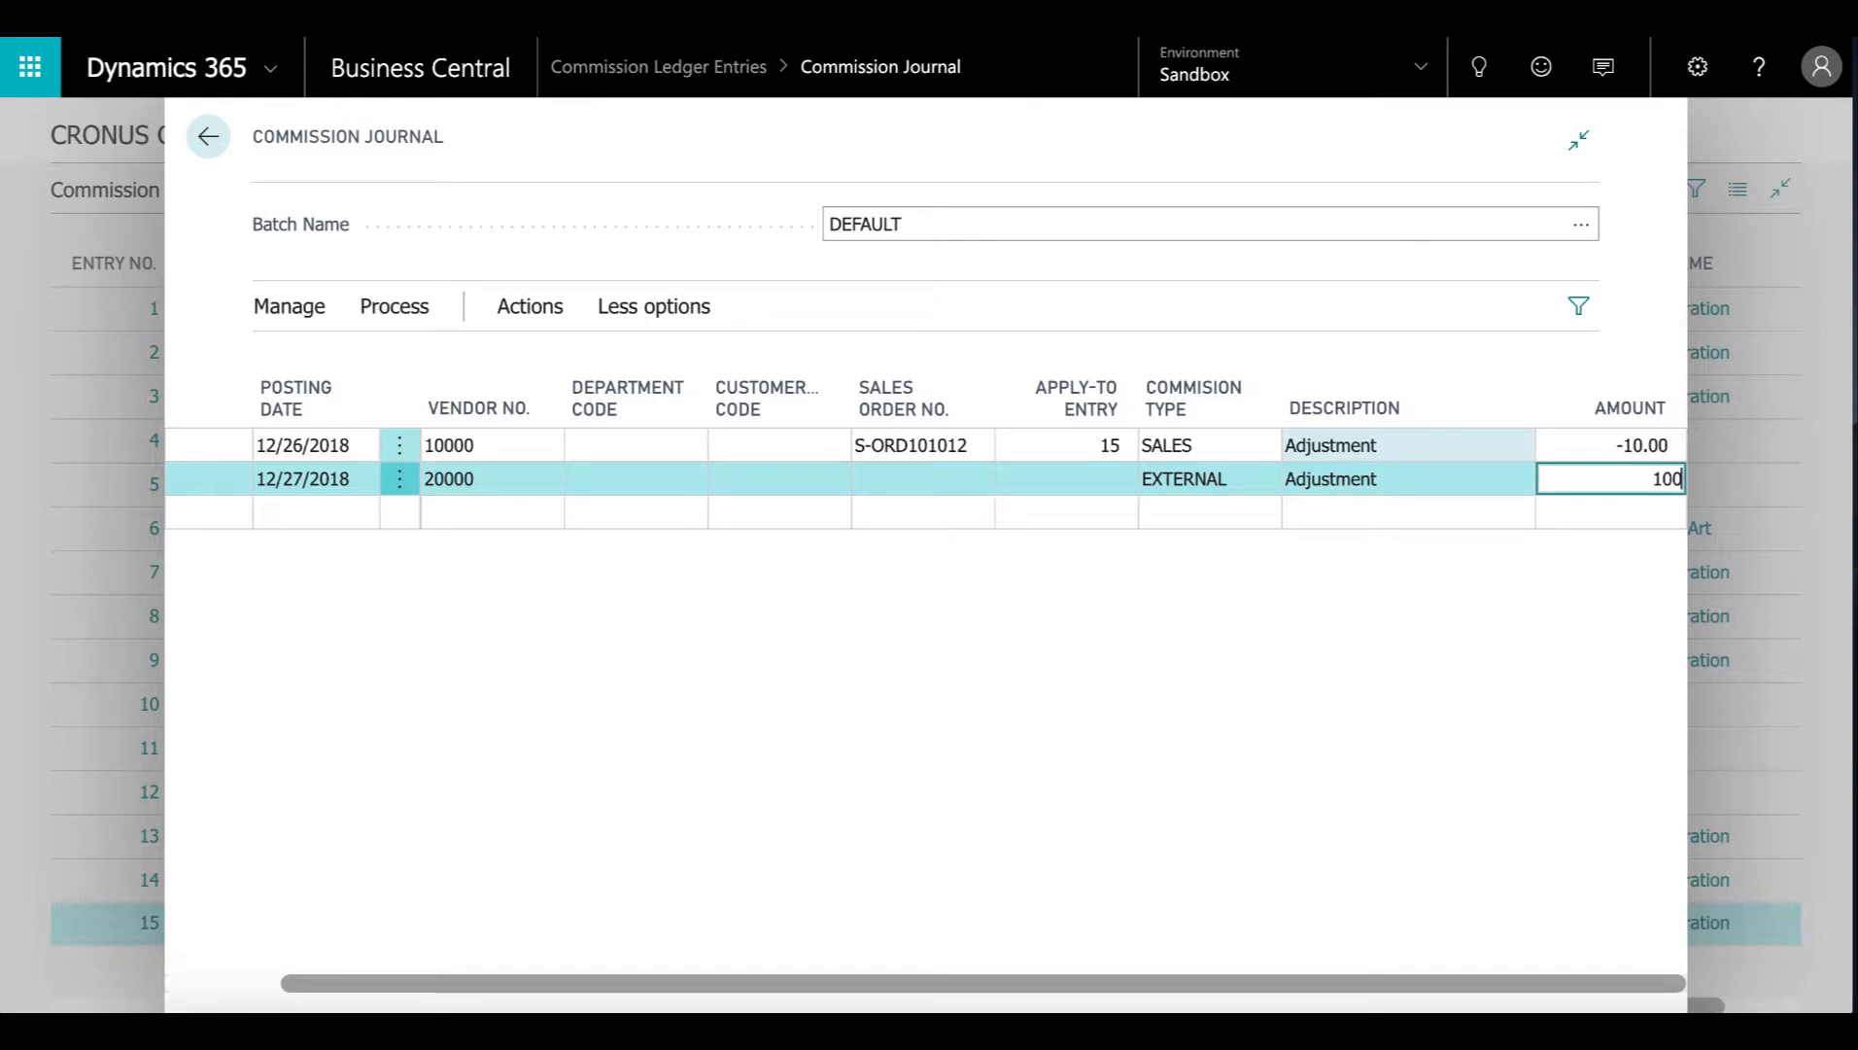
pyautogui.press('BackSpace')
pyautogui.press('Tab')
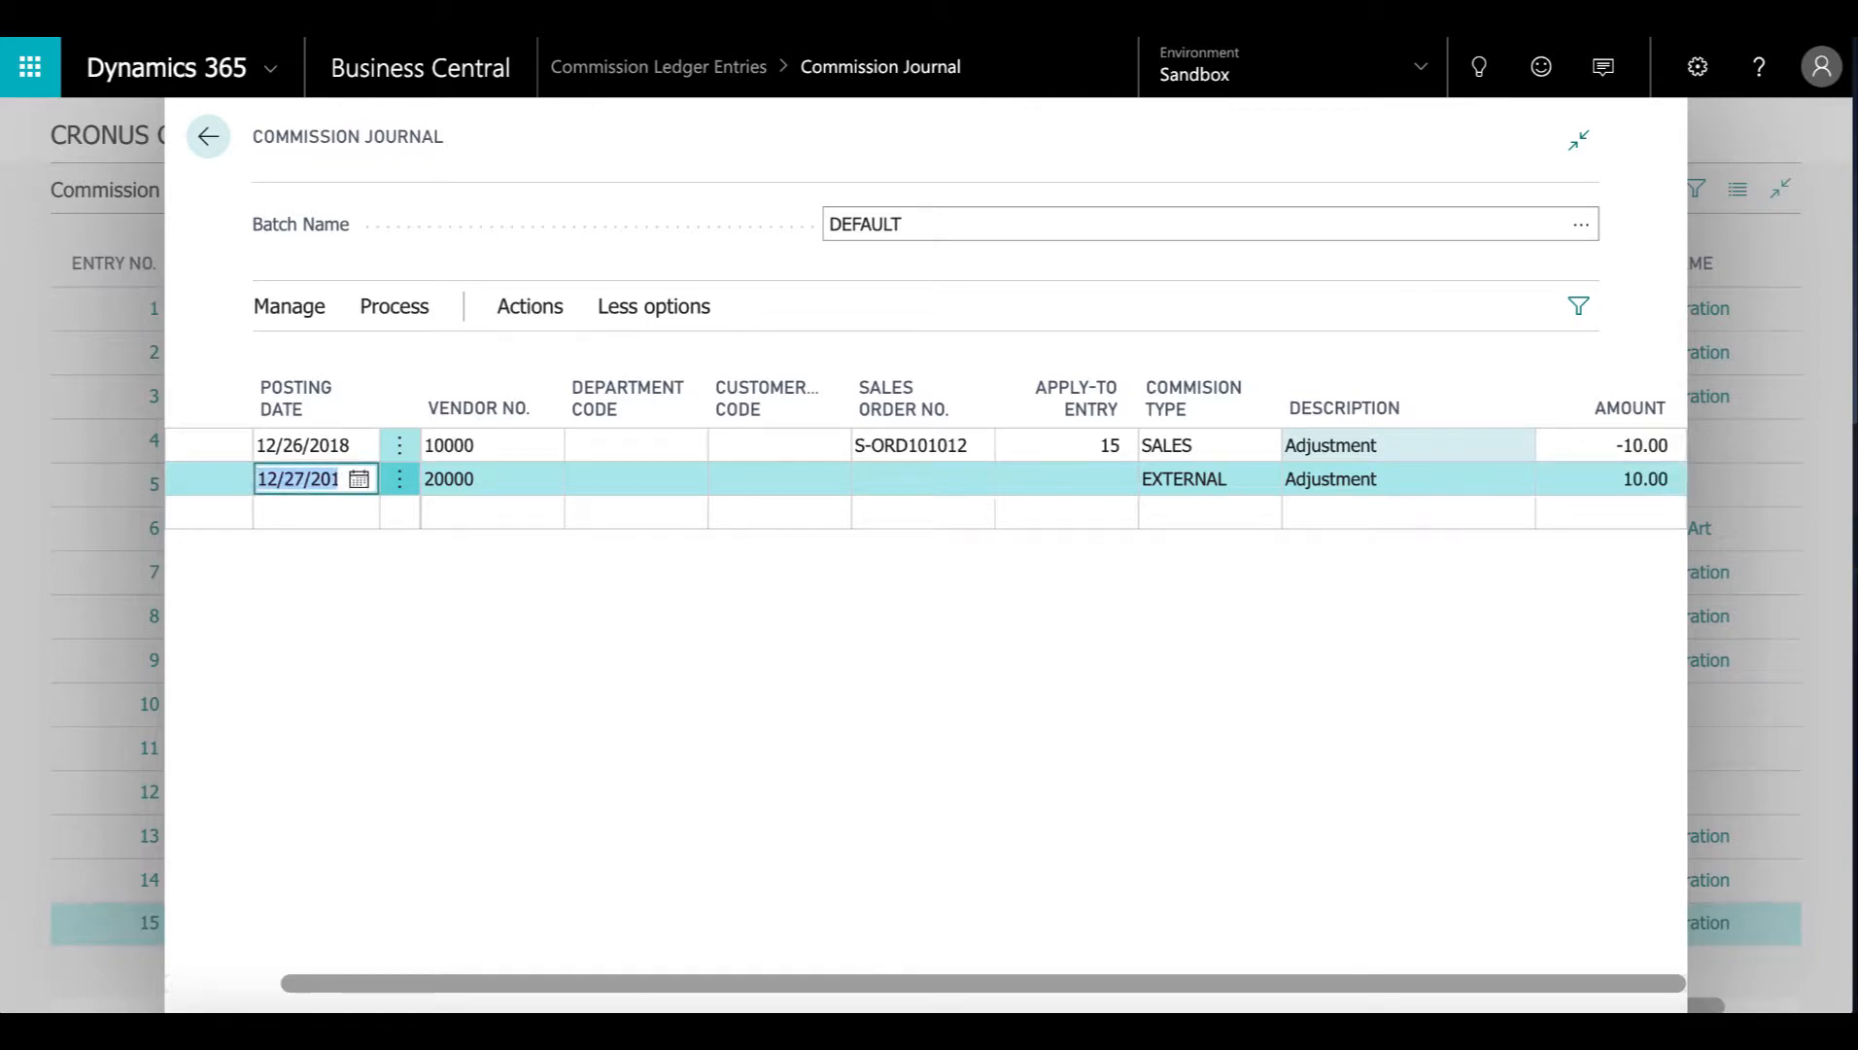
# Post the commission journal and return to the Commission Ledger Entries list
pyautogui.click(394, 313)
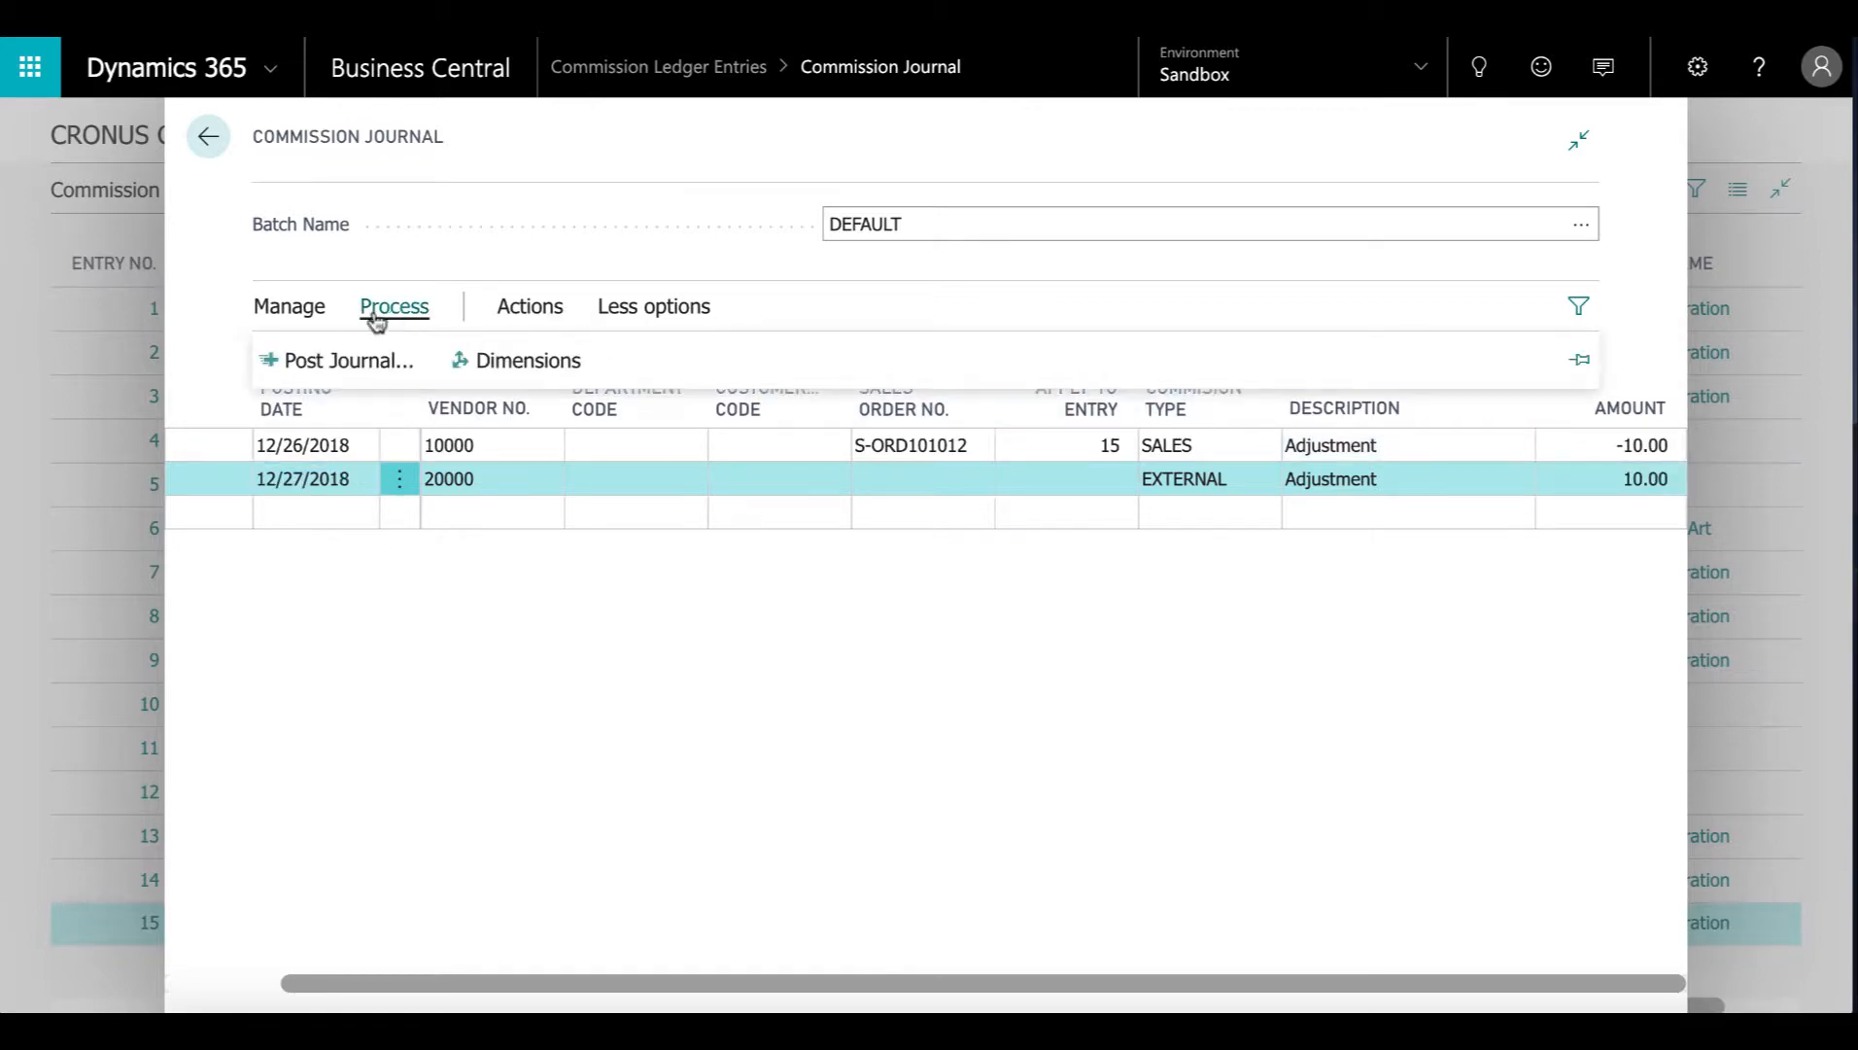
pyautogui.click(335, 361)
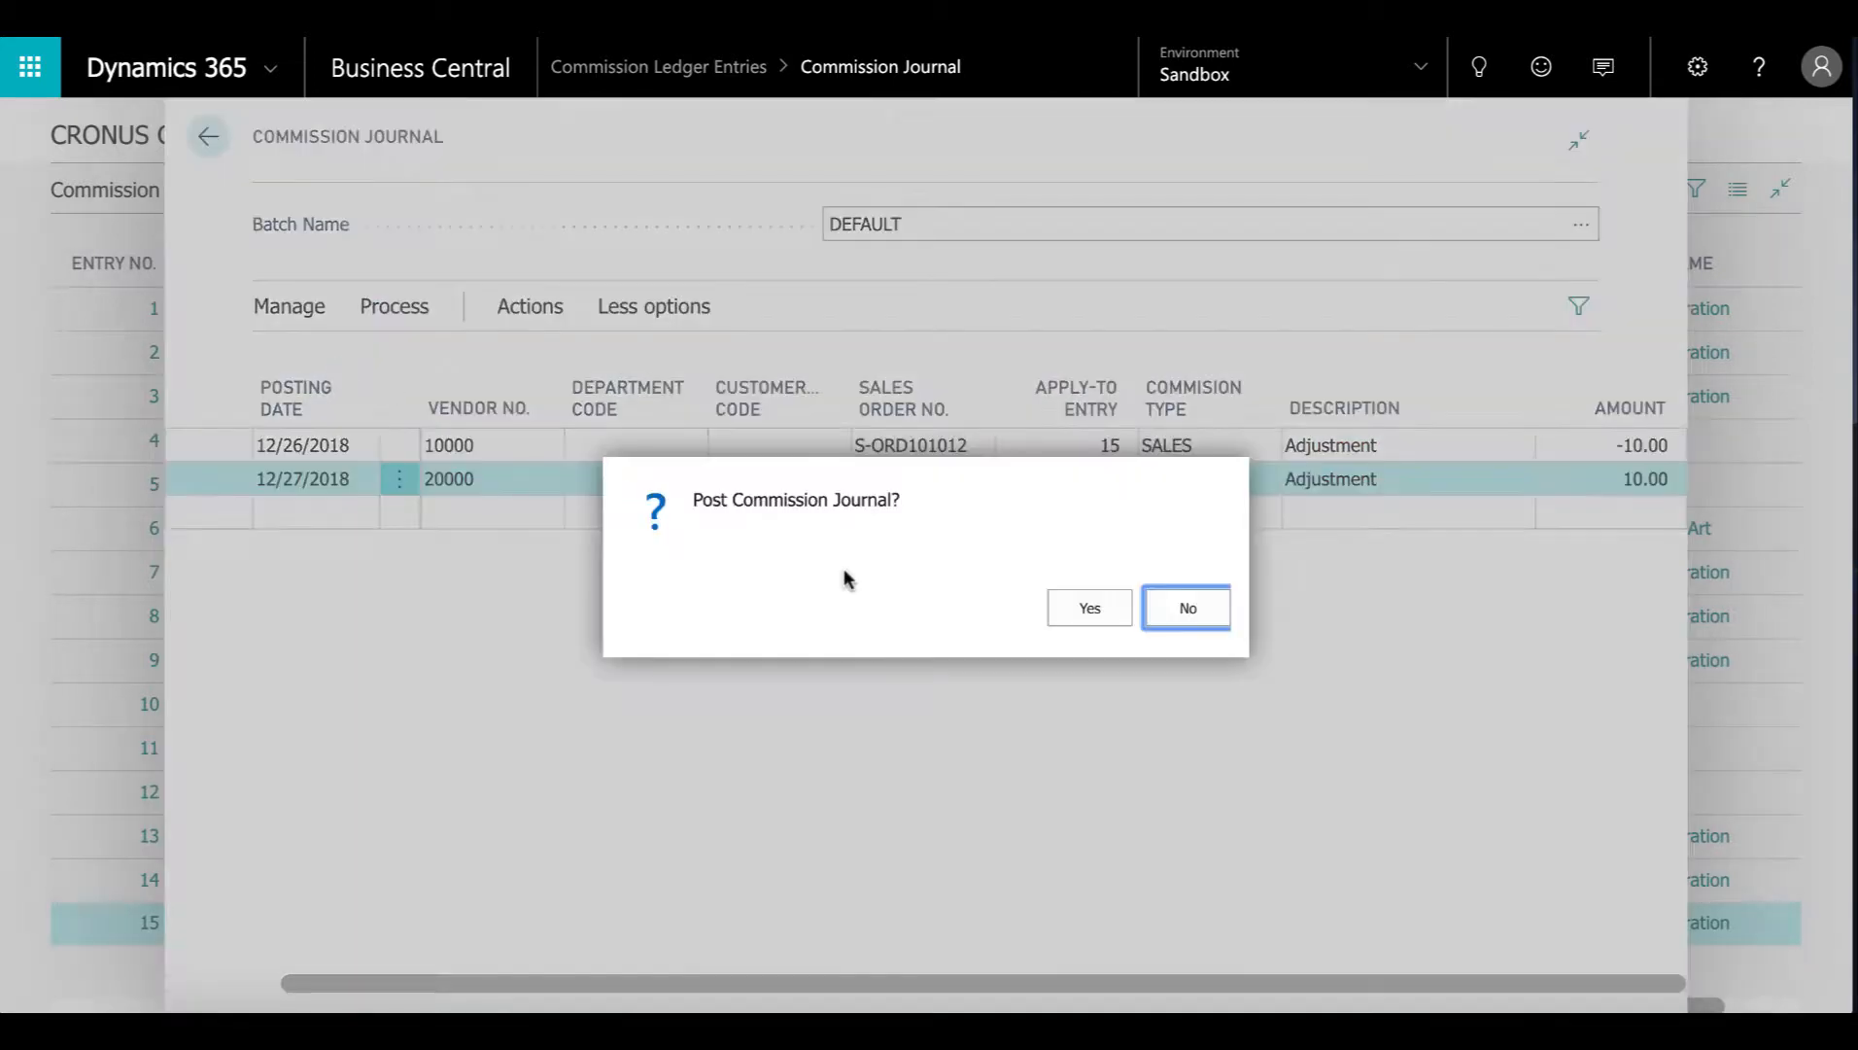
pyautogui.click(1097, 622)
pyautogui.click(1170, 625)
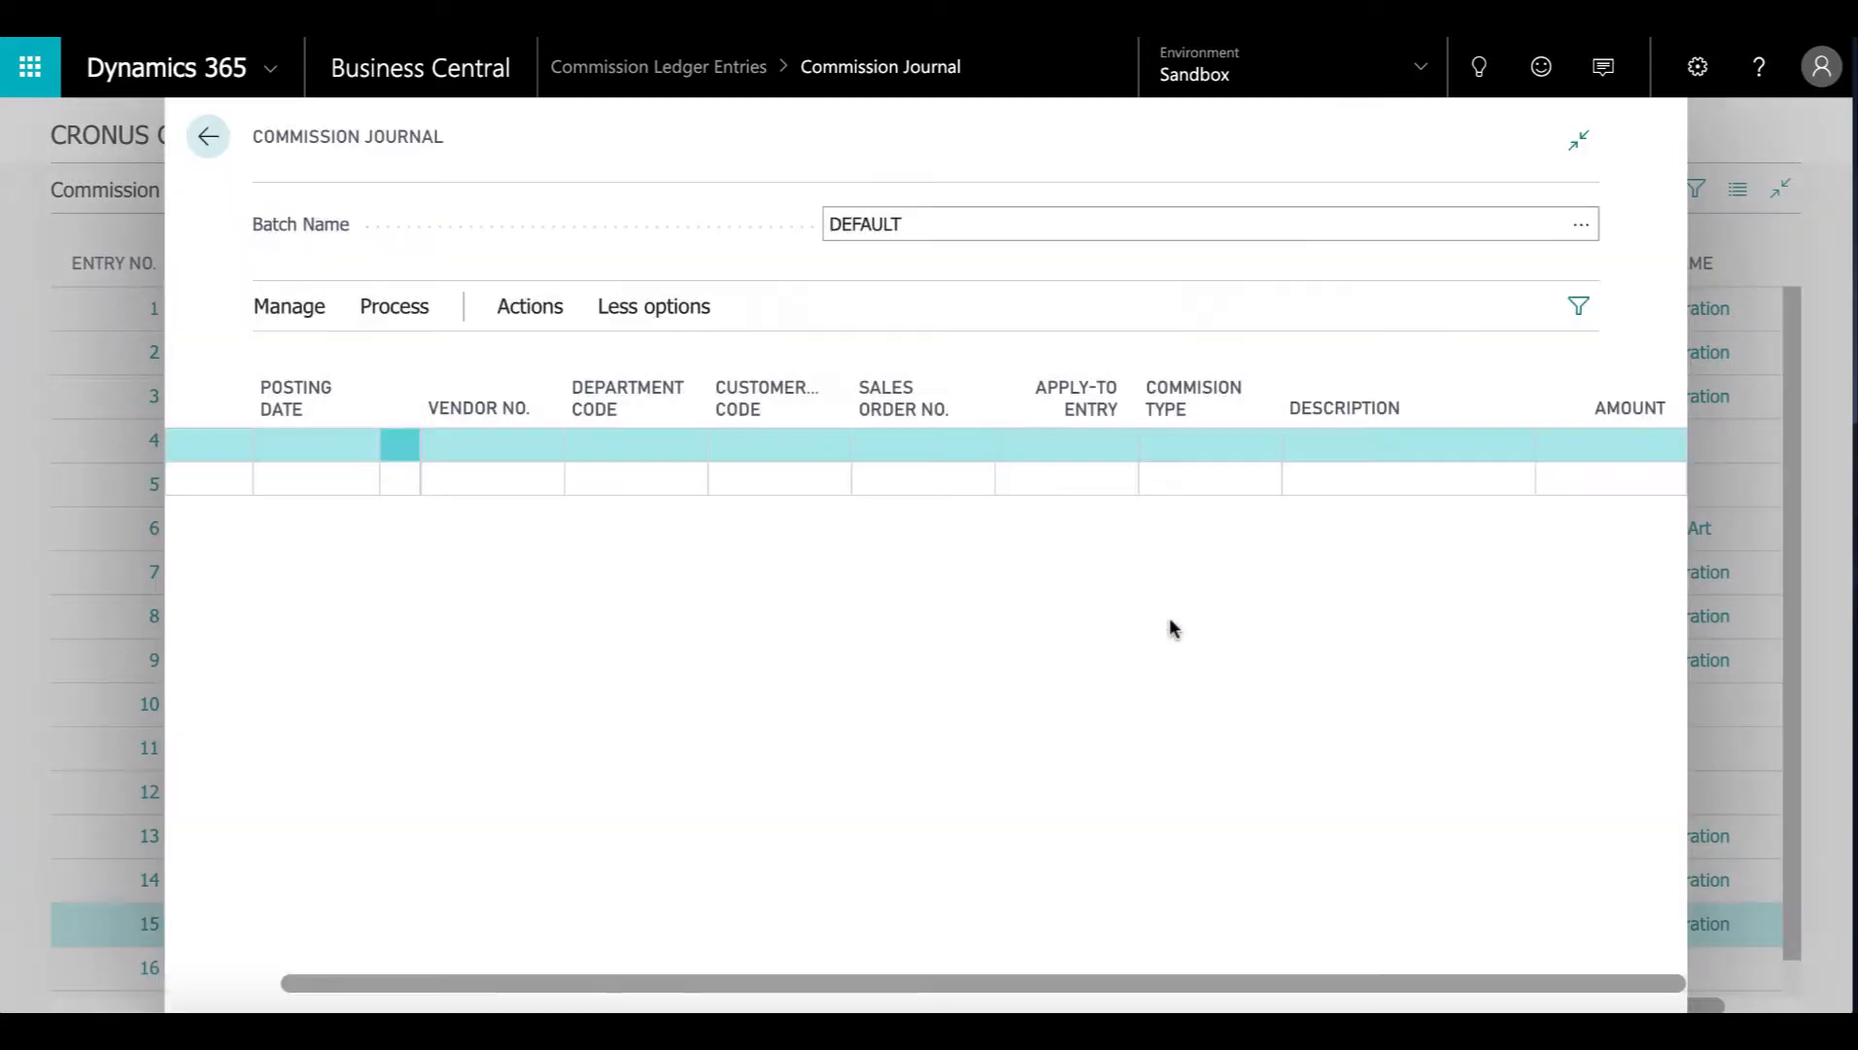
pyautogui.press('Escape')
# Examine the newest commission ledger entries, including their amounts, applied-to entry, posting date and closed status
pyautogui.scroll(-1, 1164, 715)
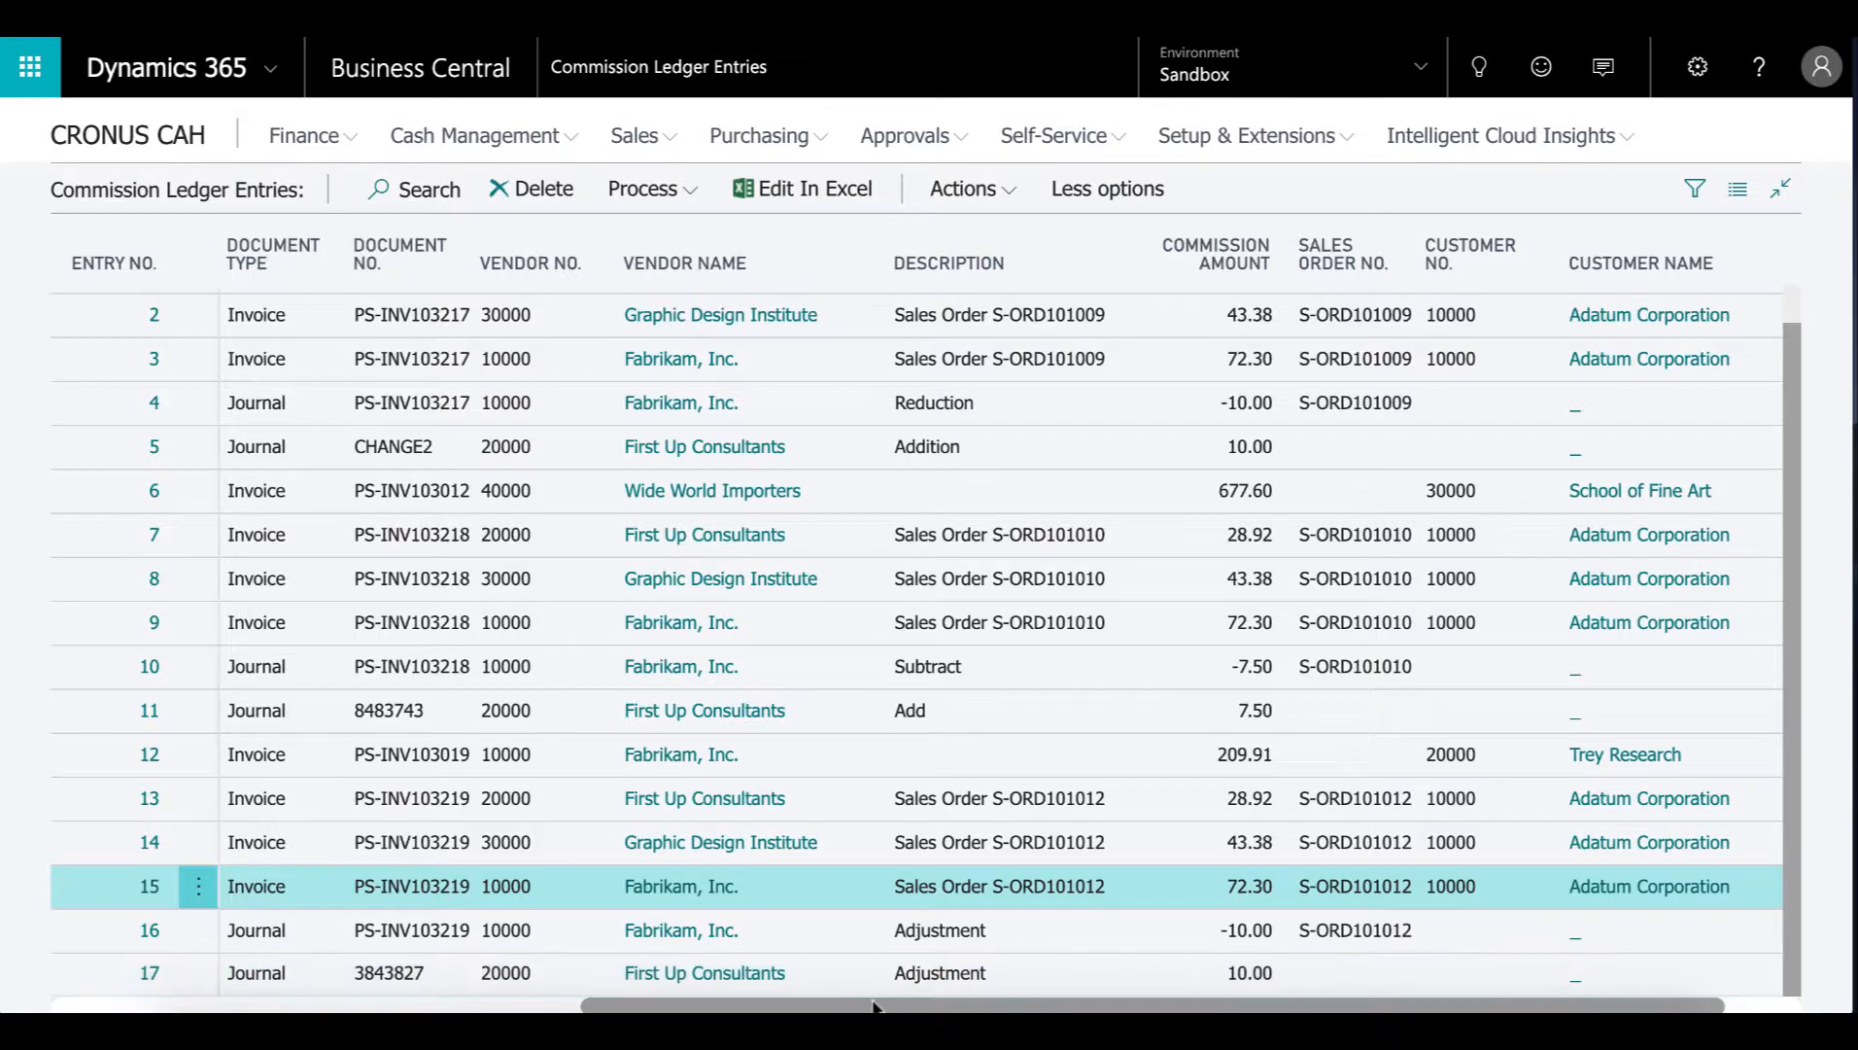
pyautogui.moveTo(873, 1006); pyautogui.dragTo(515, 1006)
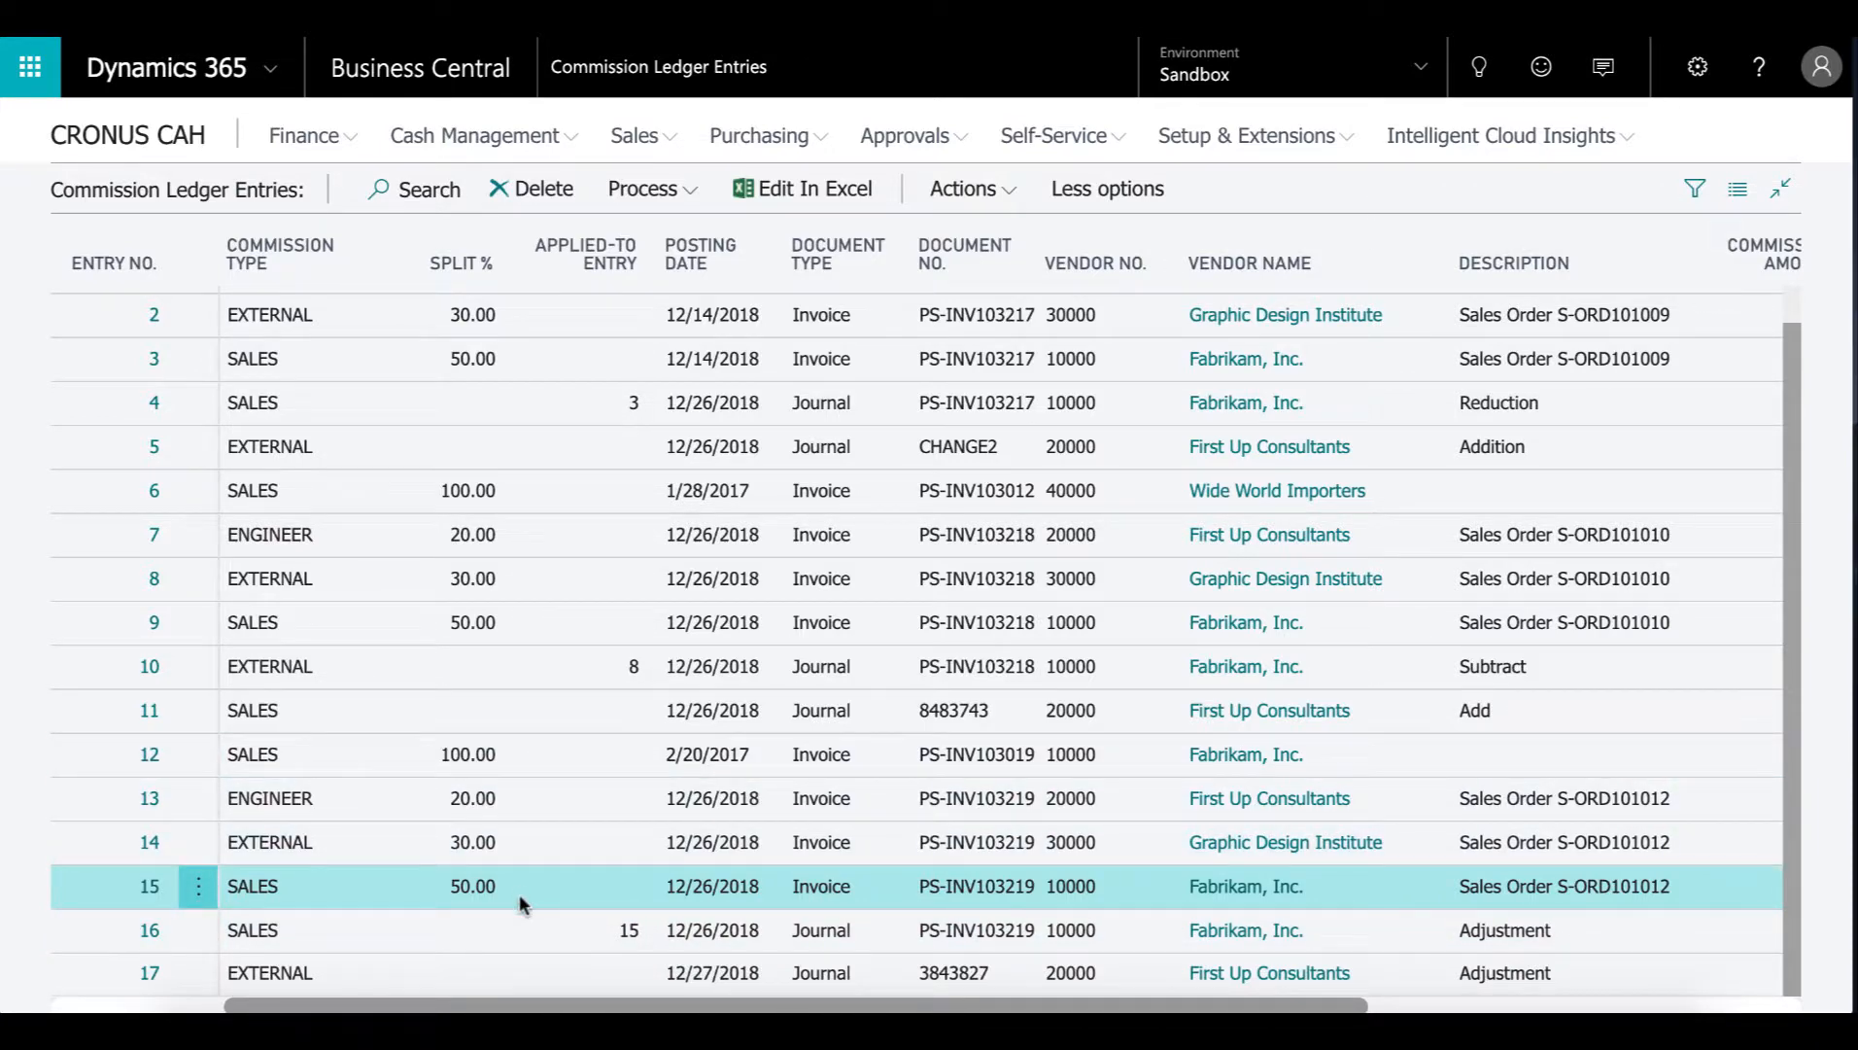
pyautogui.moveTo(300, 1005); pyautogui.dragTo(118, 976)
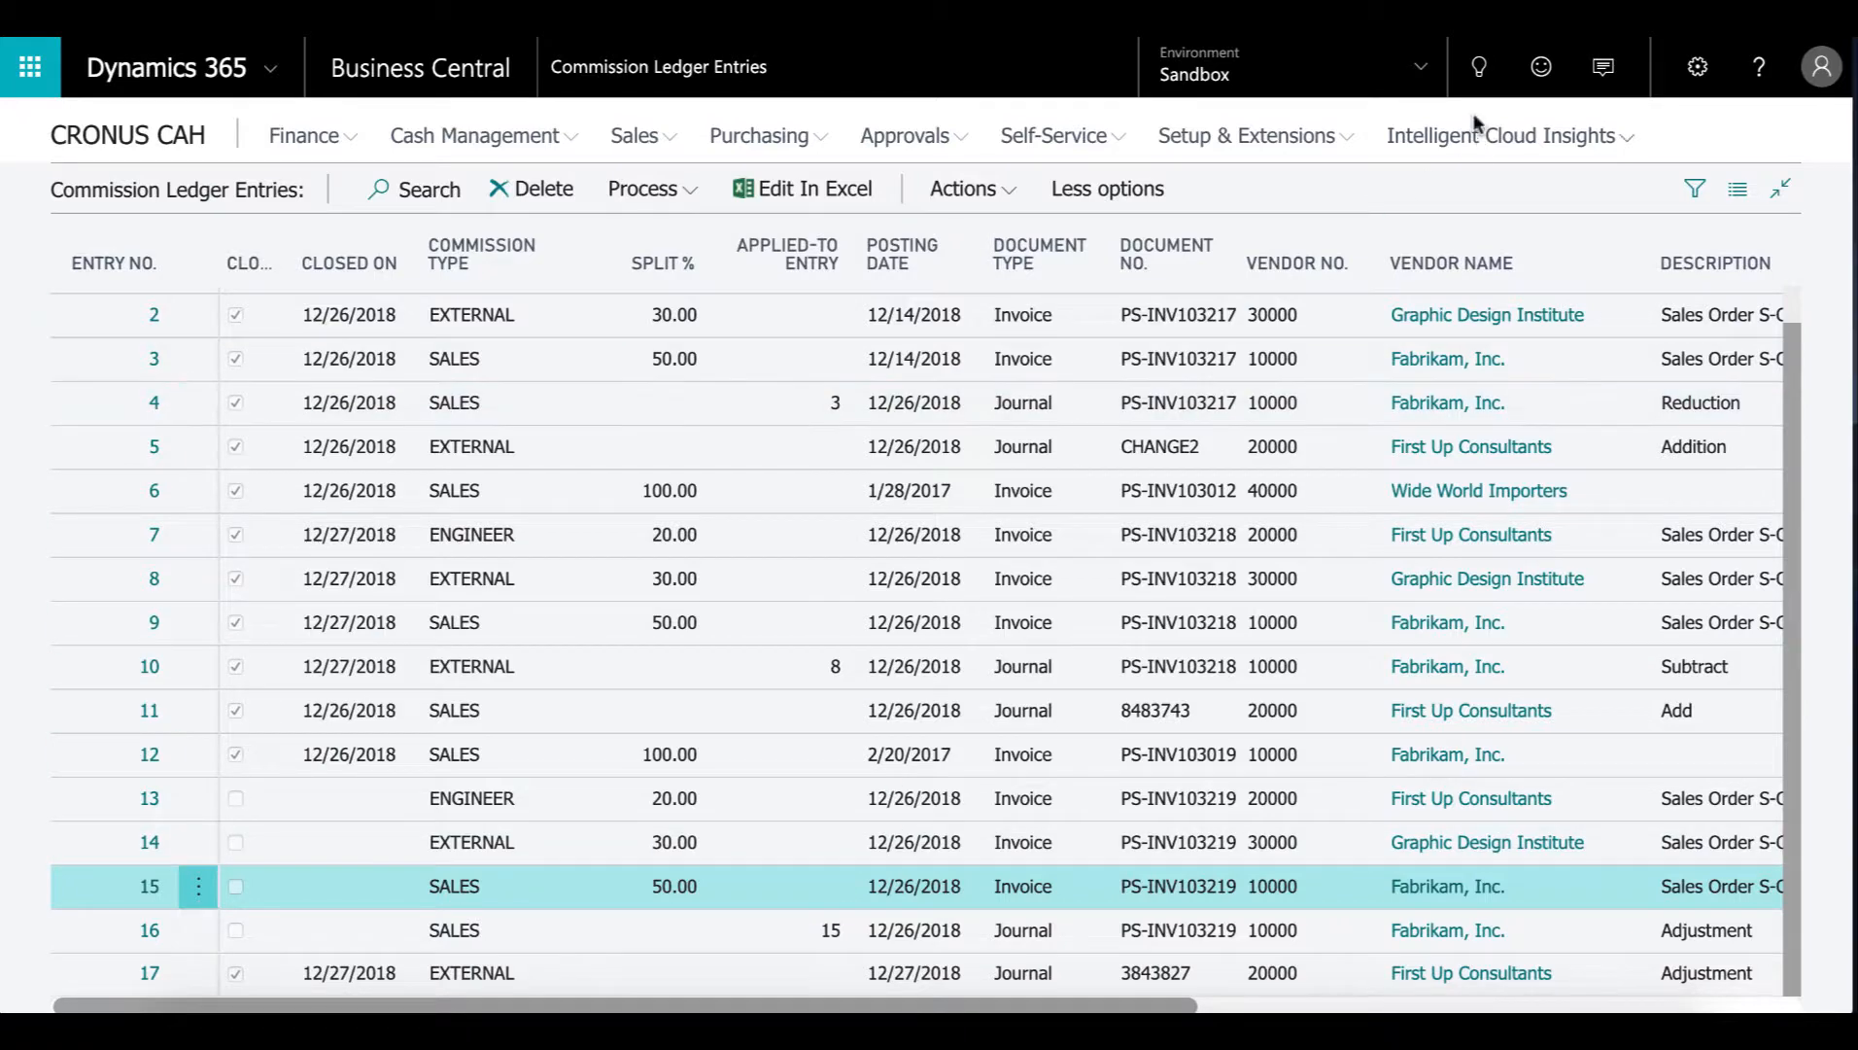
# Search for cash receipts and open the Cash Receipt Journals page
pyautogui.click(1477, 70)
pyautogui.write('cash rec')
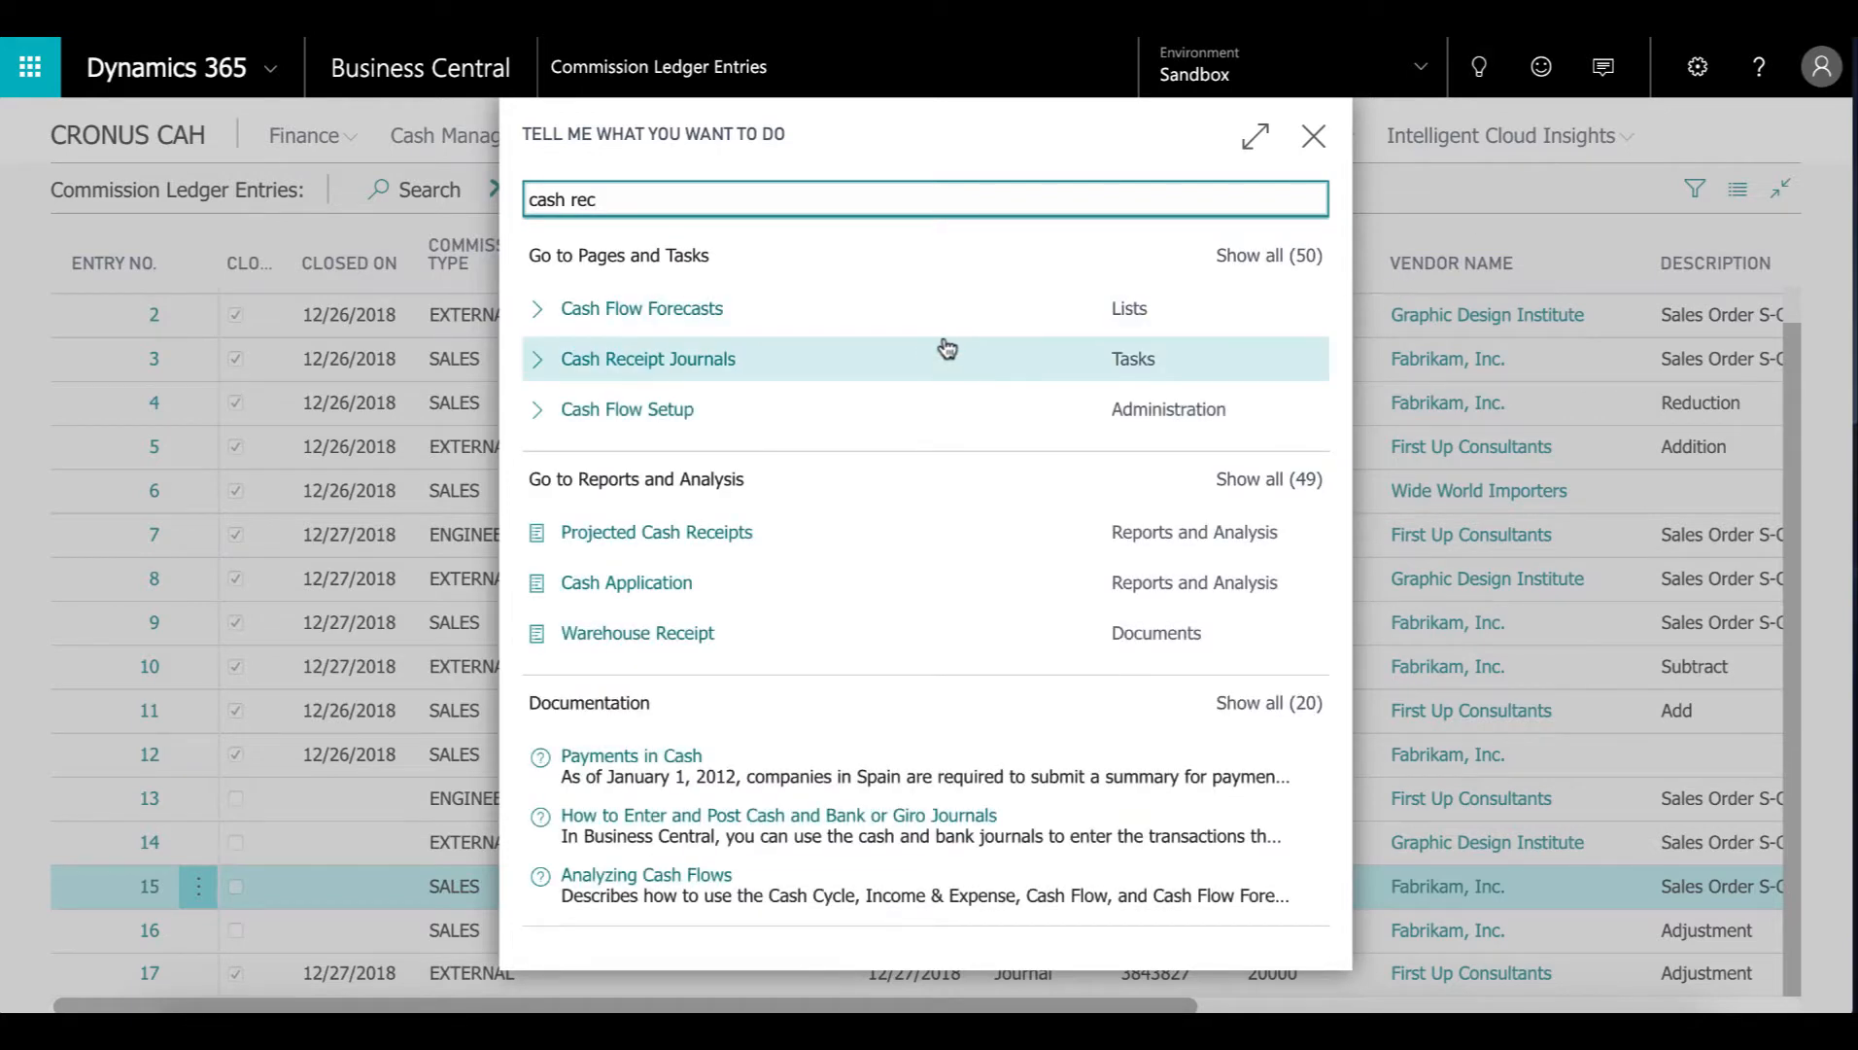
pyautogui.click(920, 347)
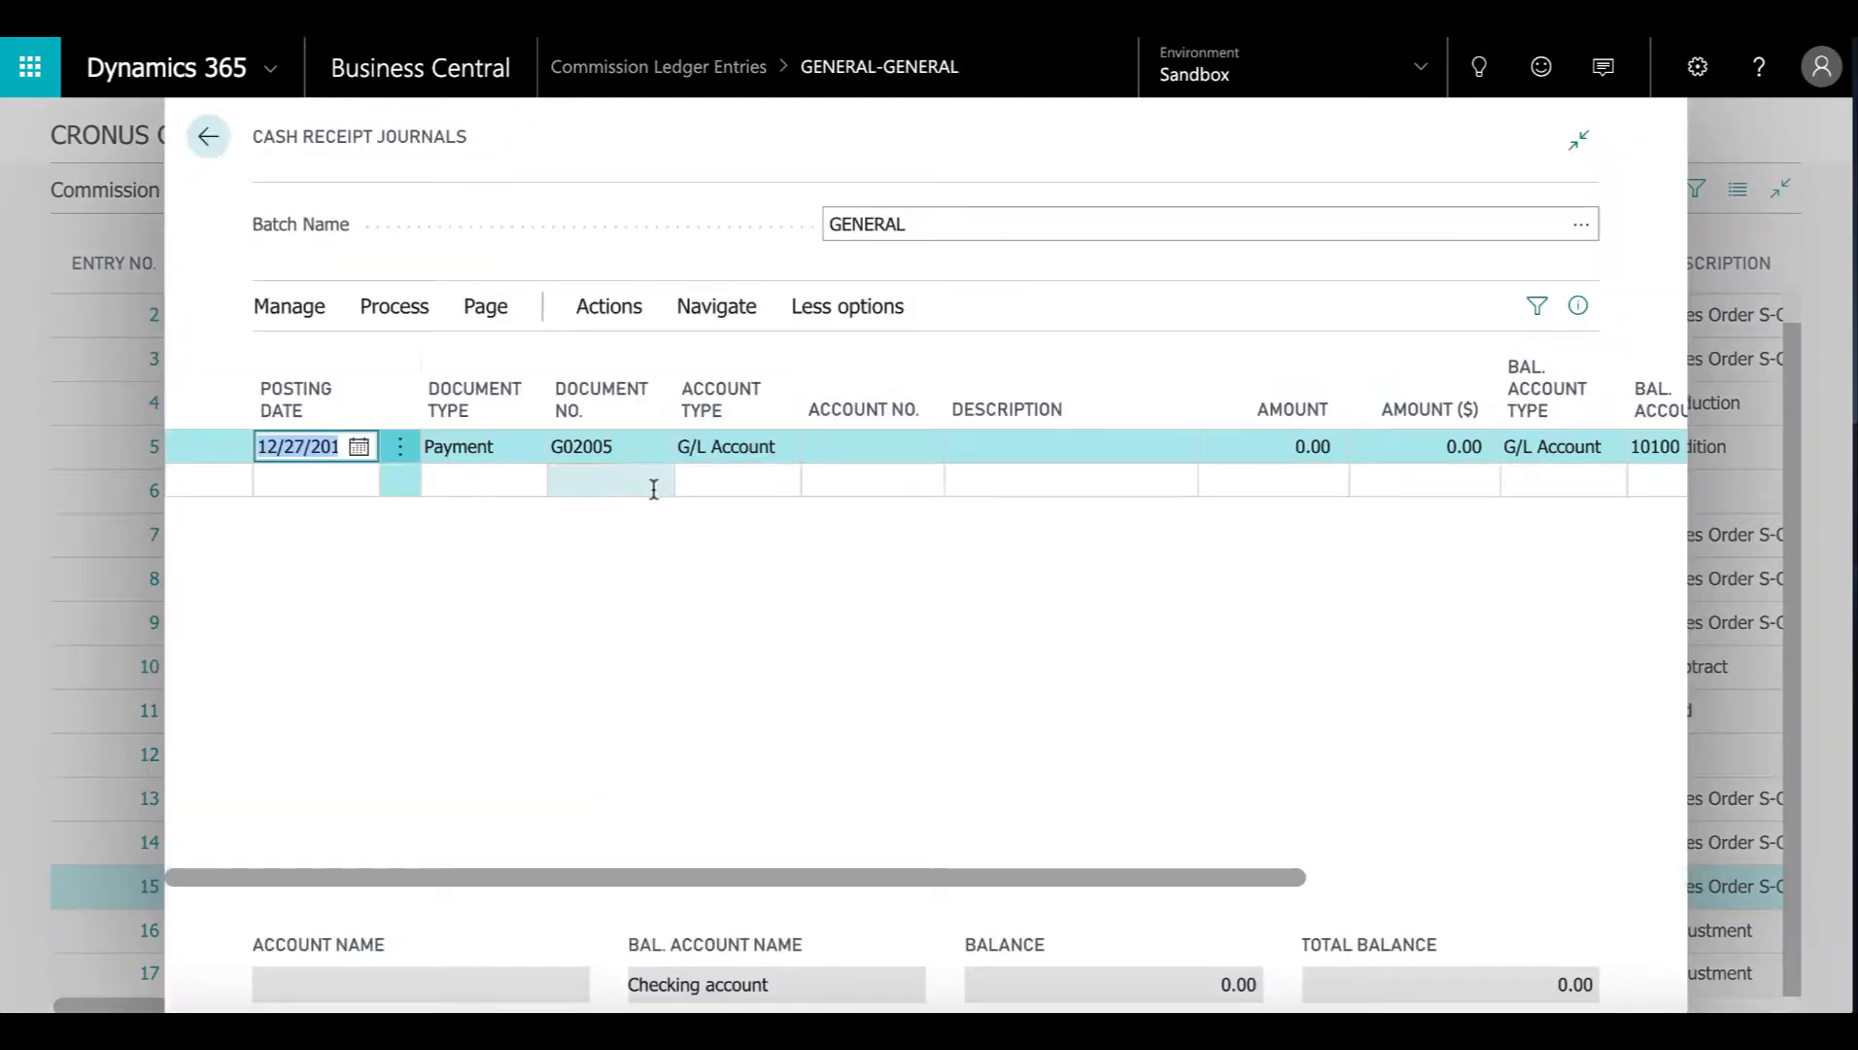
# Set the payment line's account type to Customer and its account to Adatum Corporation
pyautogui.click(719, 449)
pyautogui.click(722, 470)
pyautogui.click(878, 447)
pyautogui.write('ada')
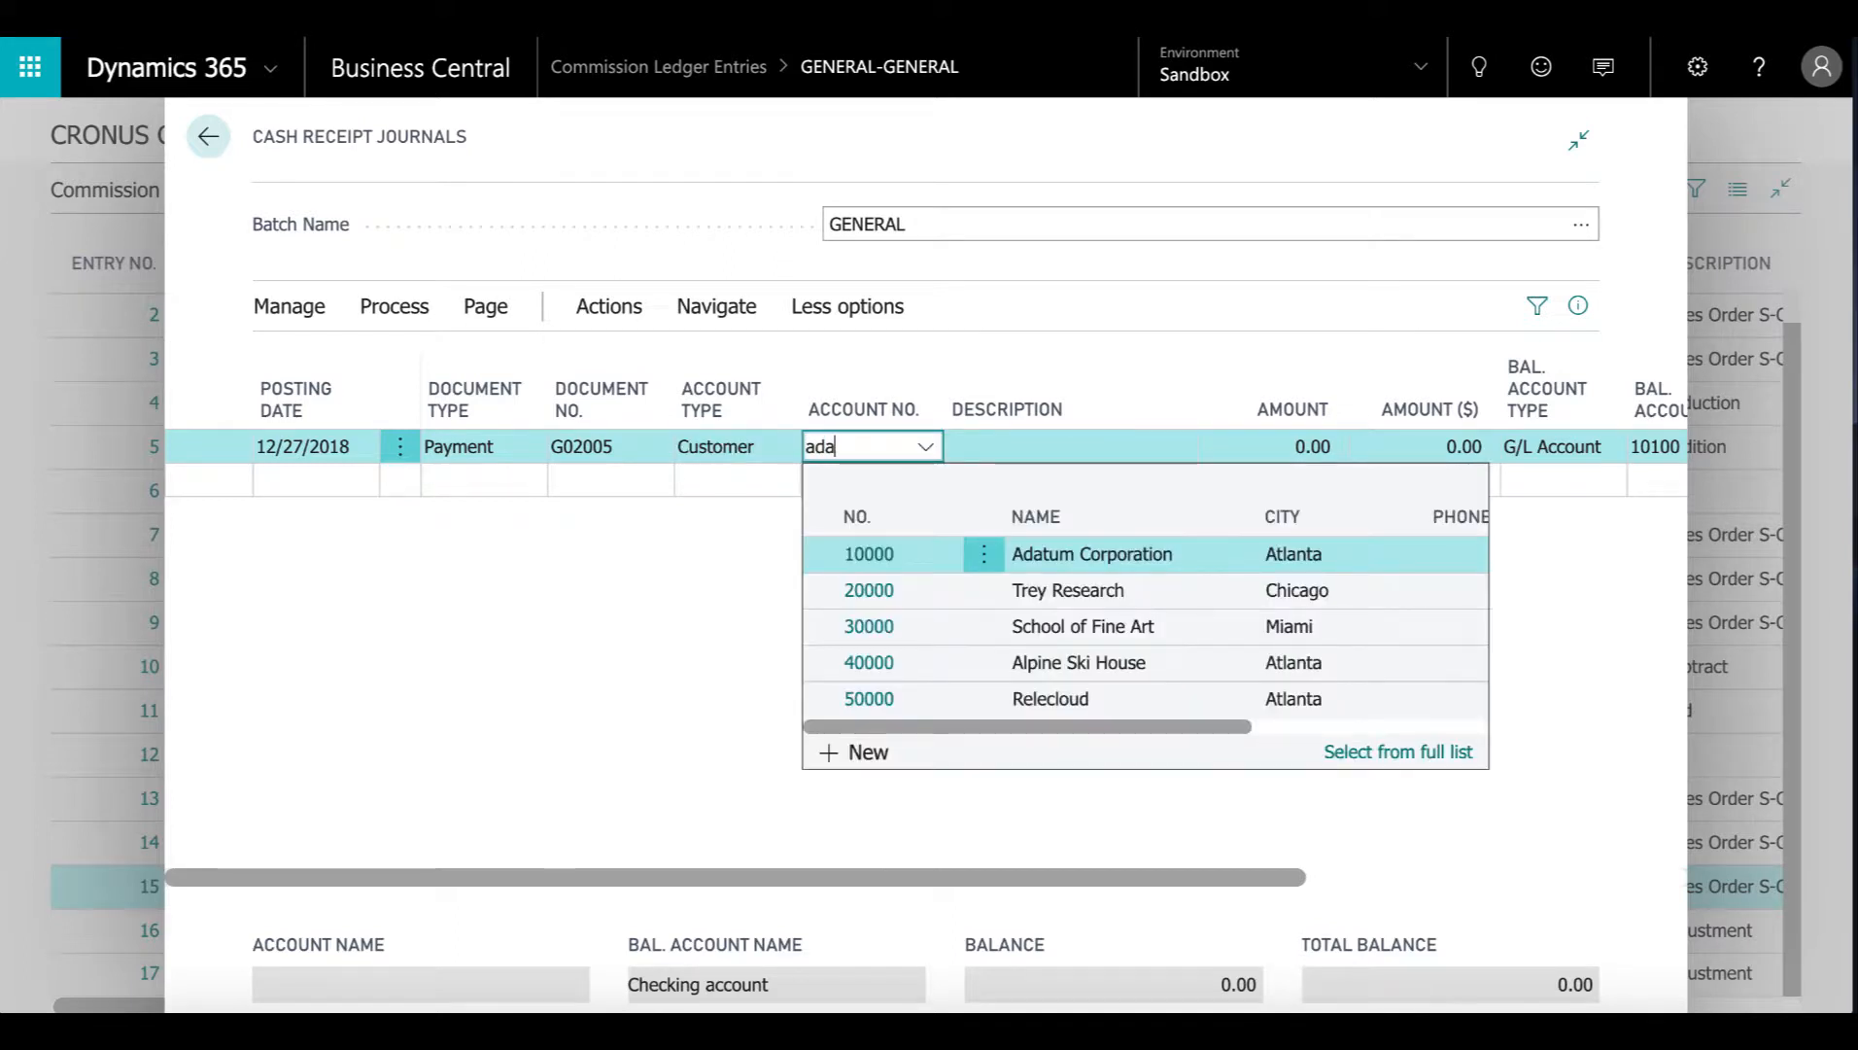
pyautogui.click(1051, 551)
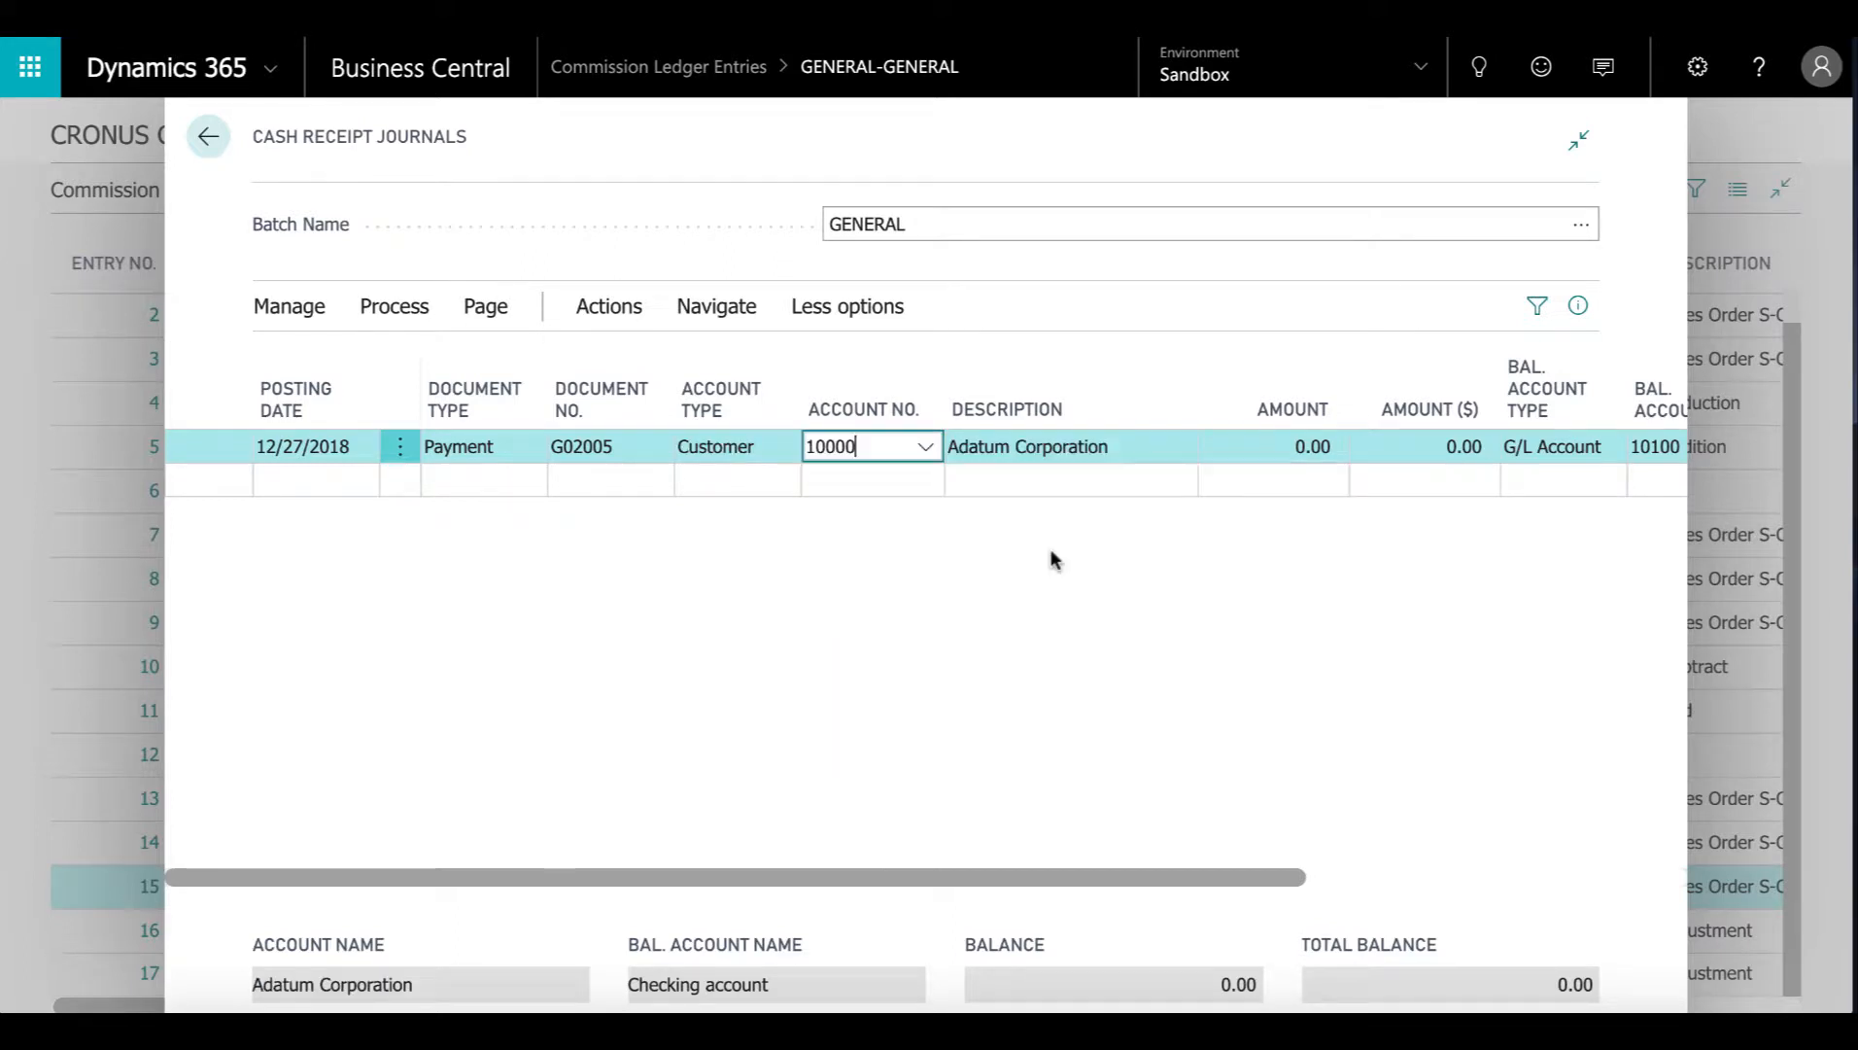
pyautogui.press('Tab')
pyautogui.press('Tab')
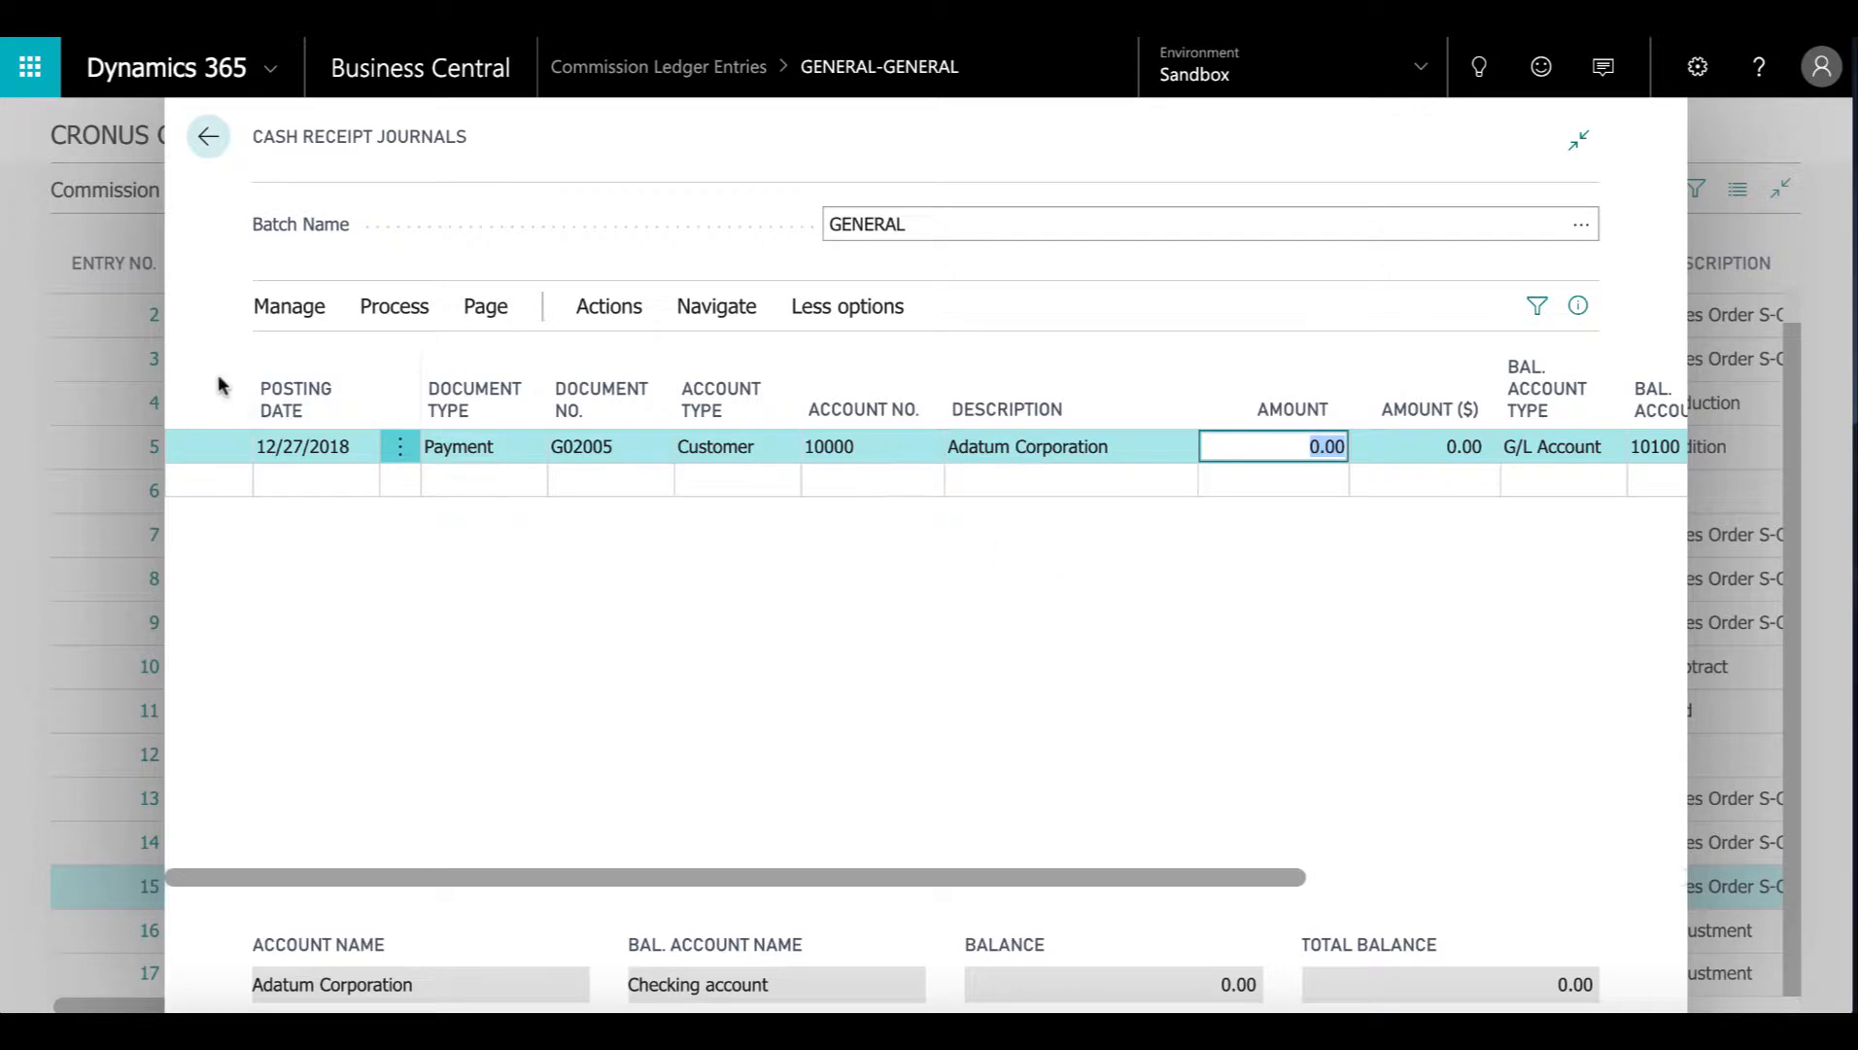
# Apply the Adatum Corporation payment line to the customer's open invoice PS-INV103219
pyautogui.click(389, 309)
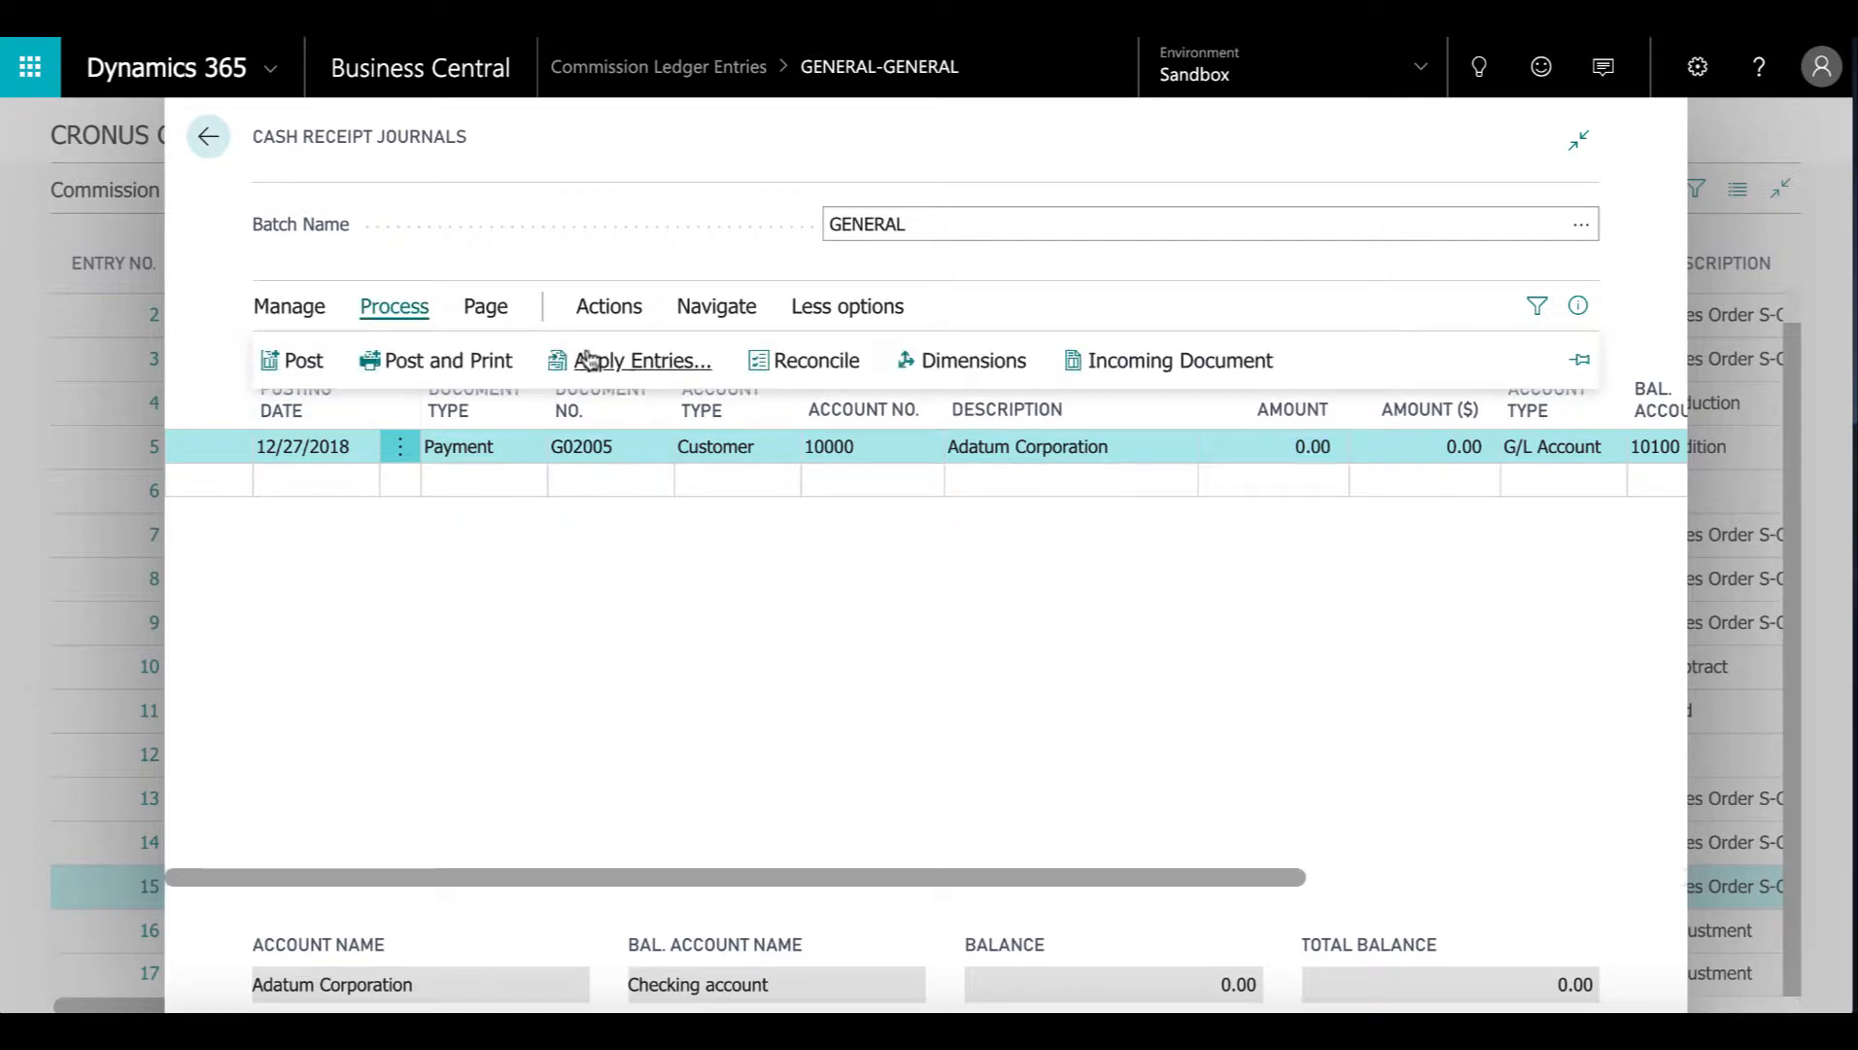
pyautogui.hotkey('shift', 'F11')
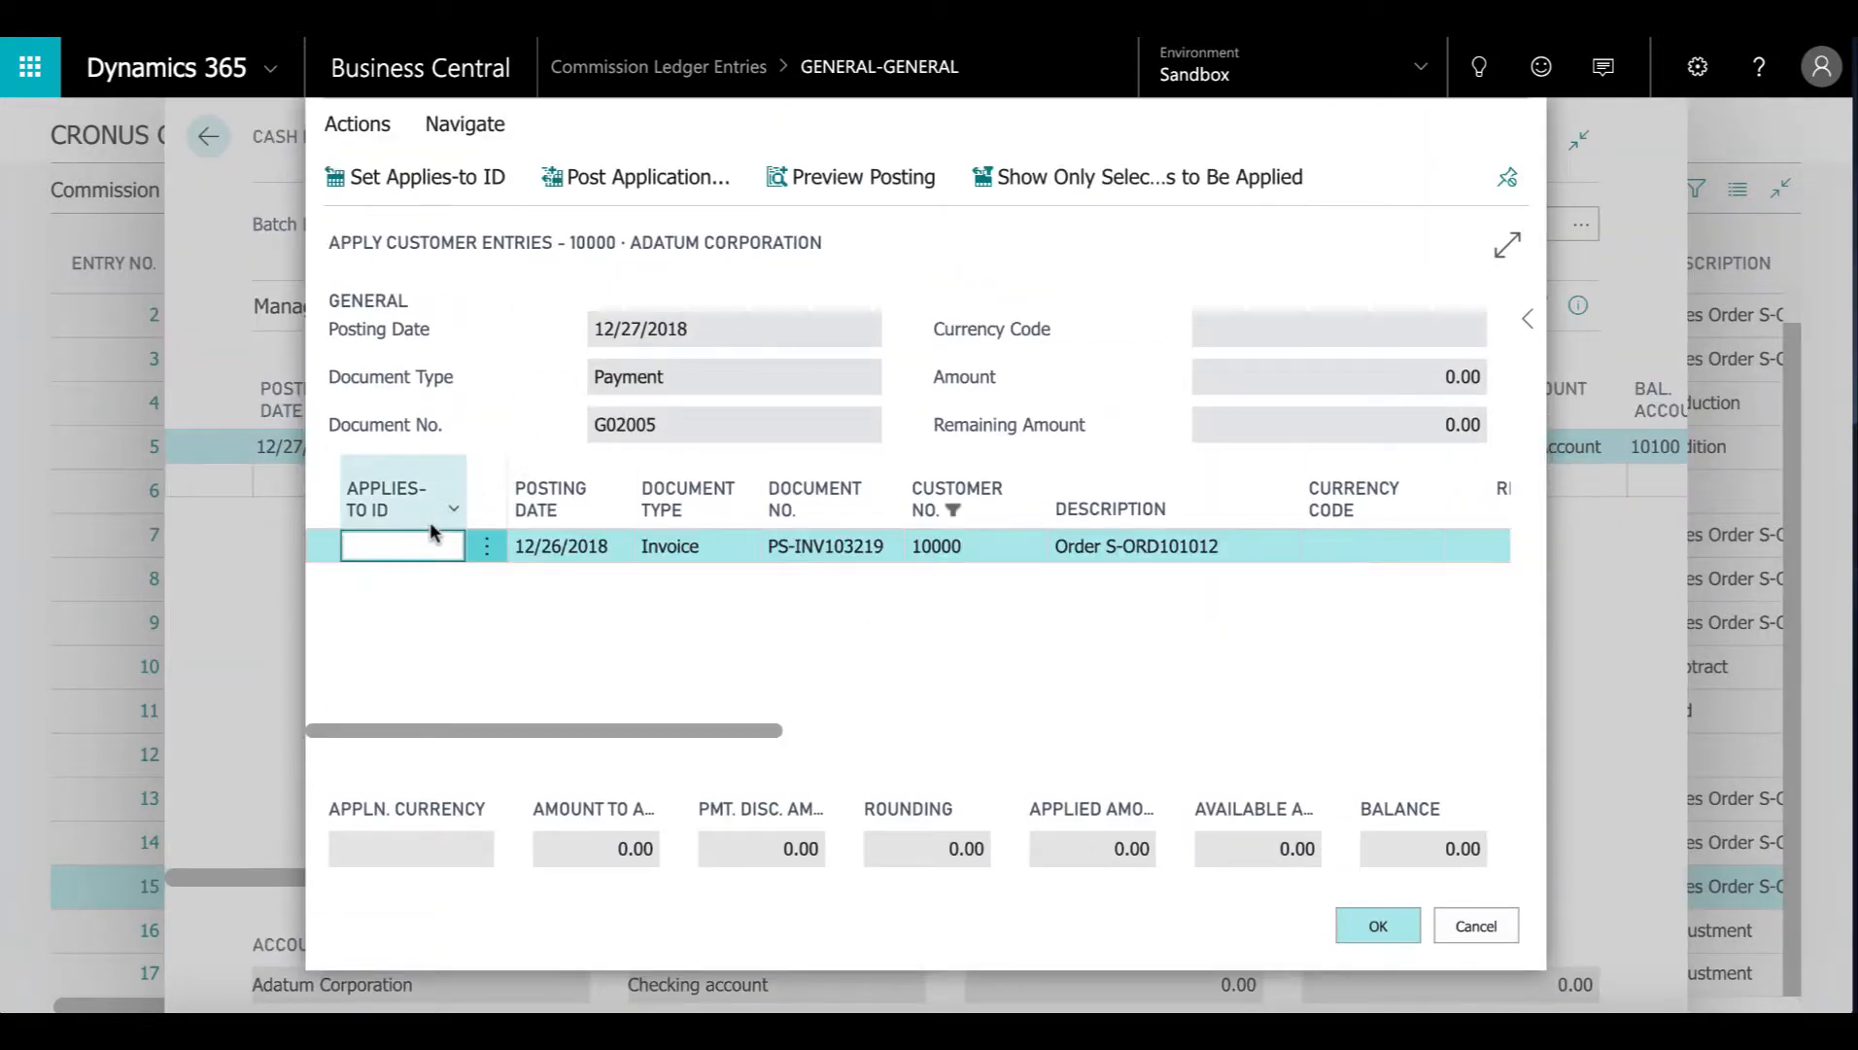
pyautogui.click(455, 183)
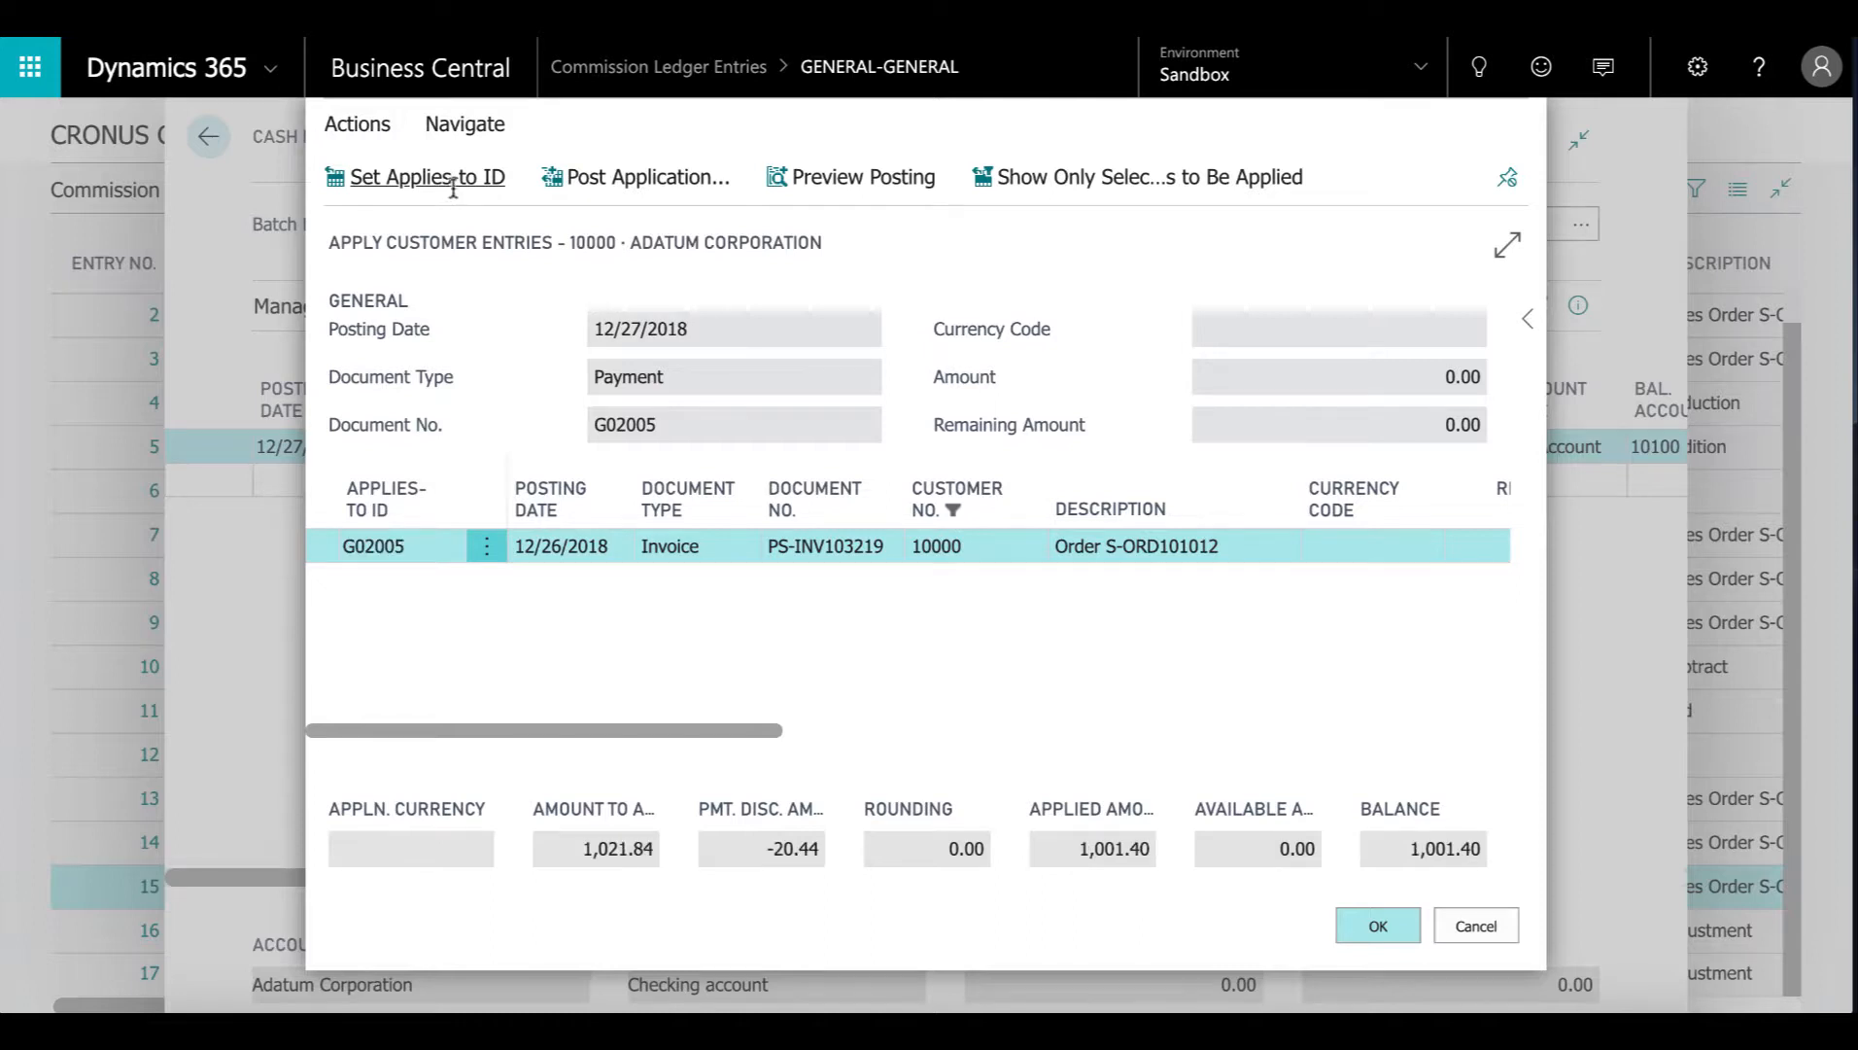
pyautogui.click(1377, 926)
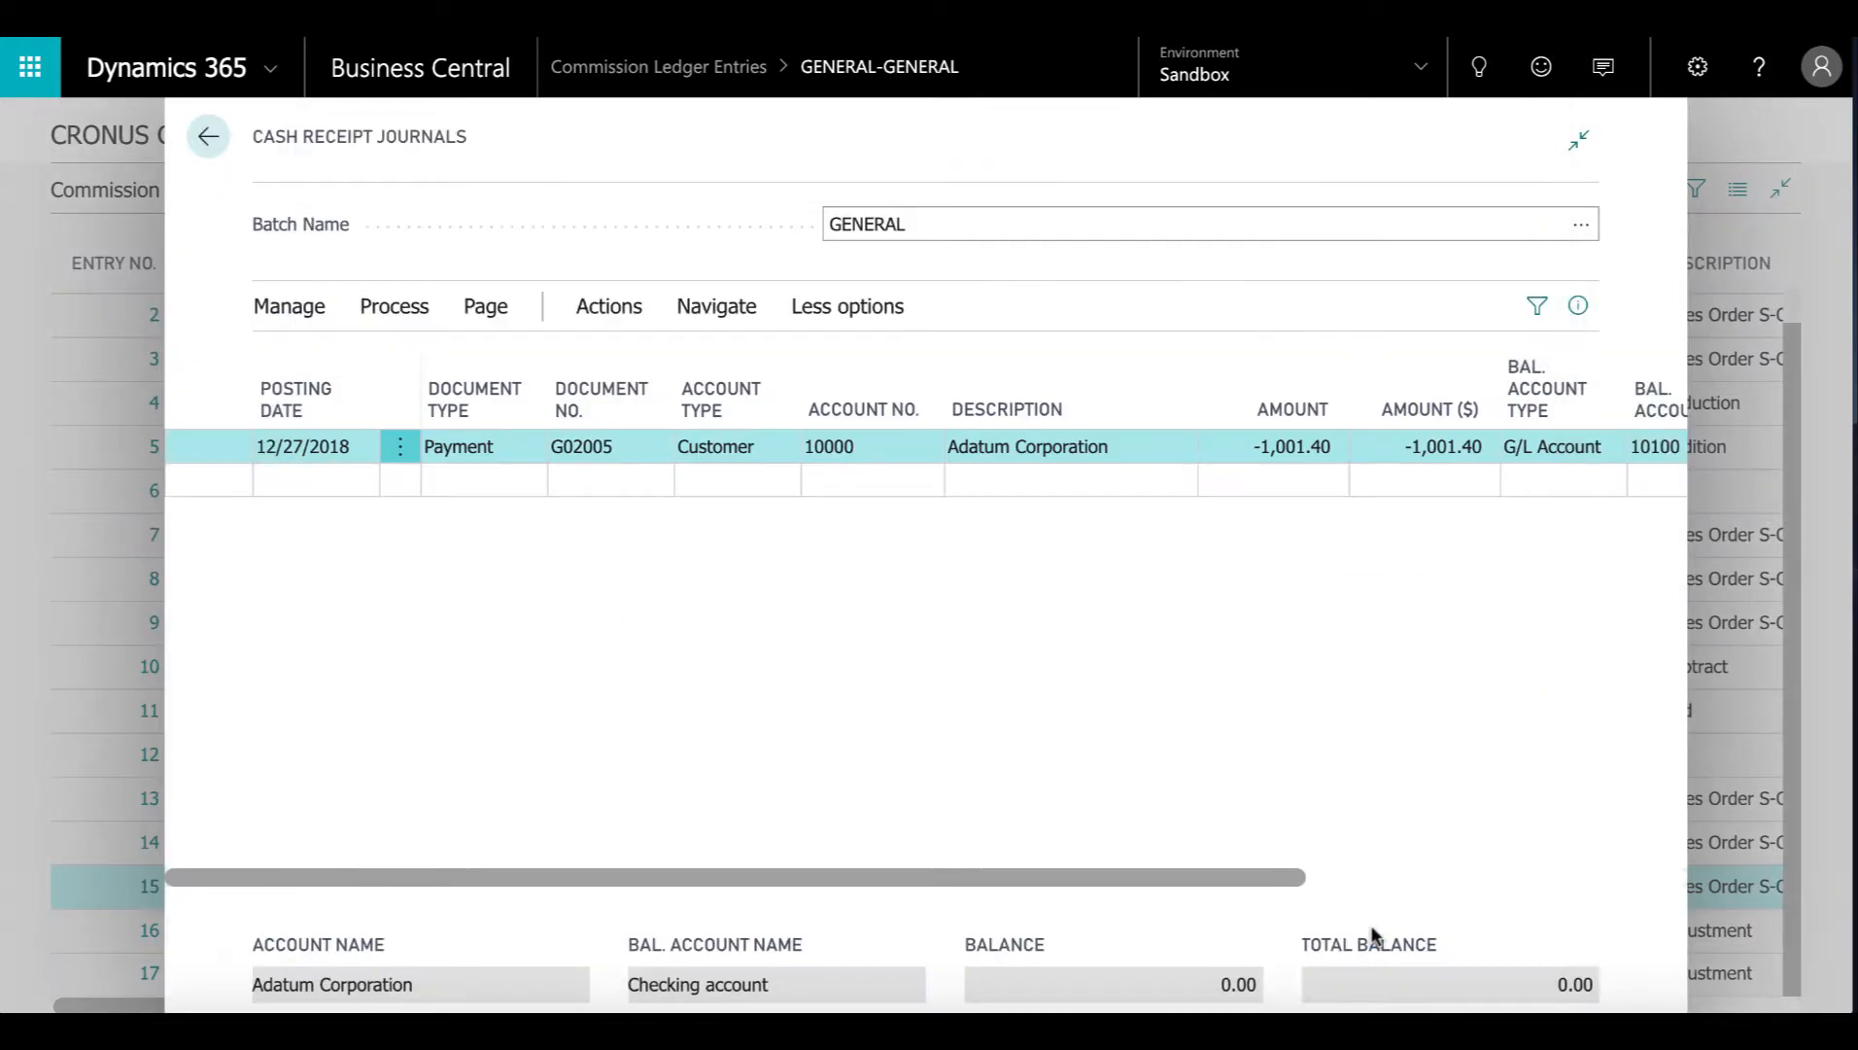
# Post the cash receipt journal and return to the Commission Ledger Entries list
pyautogui.click(413, 309)
pyautogui.click(309, 360)
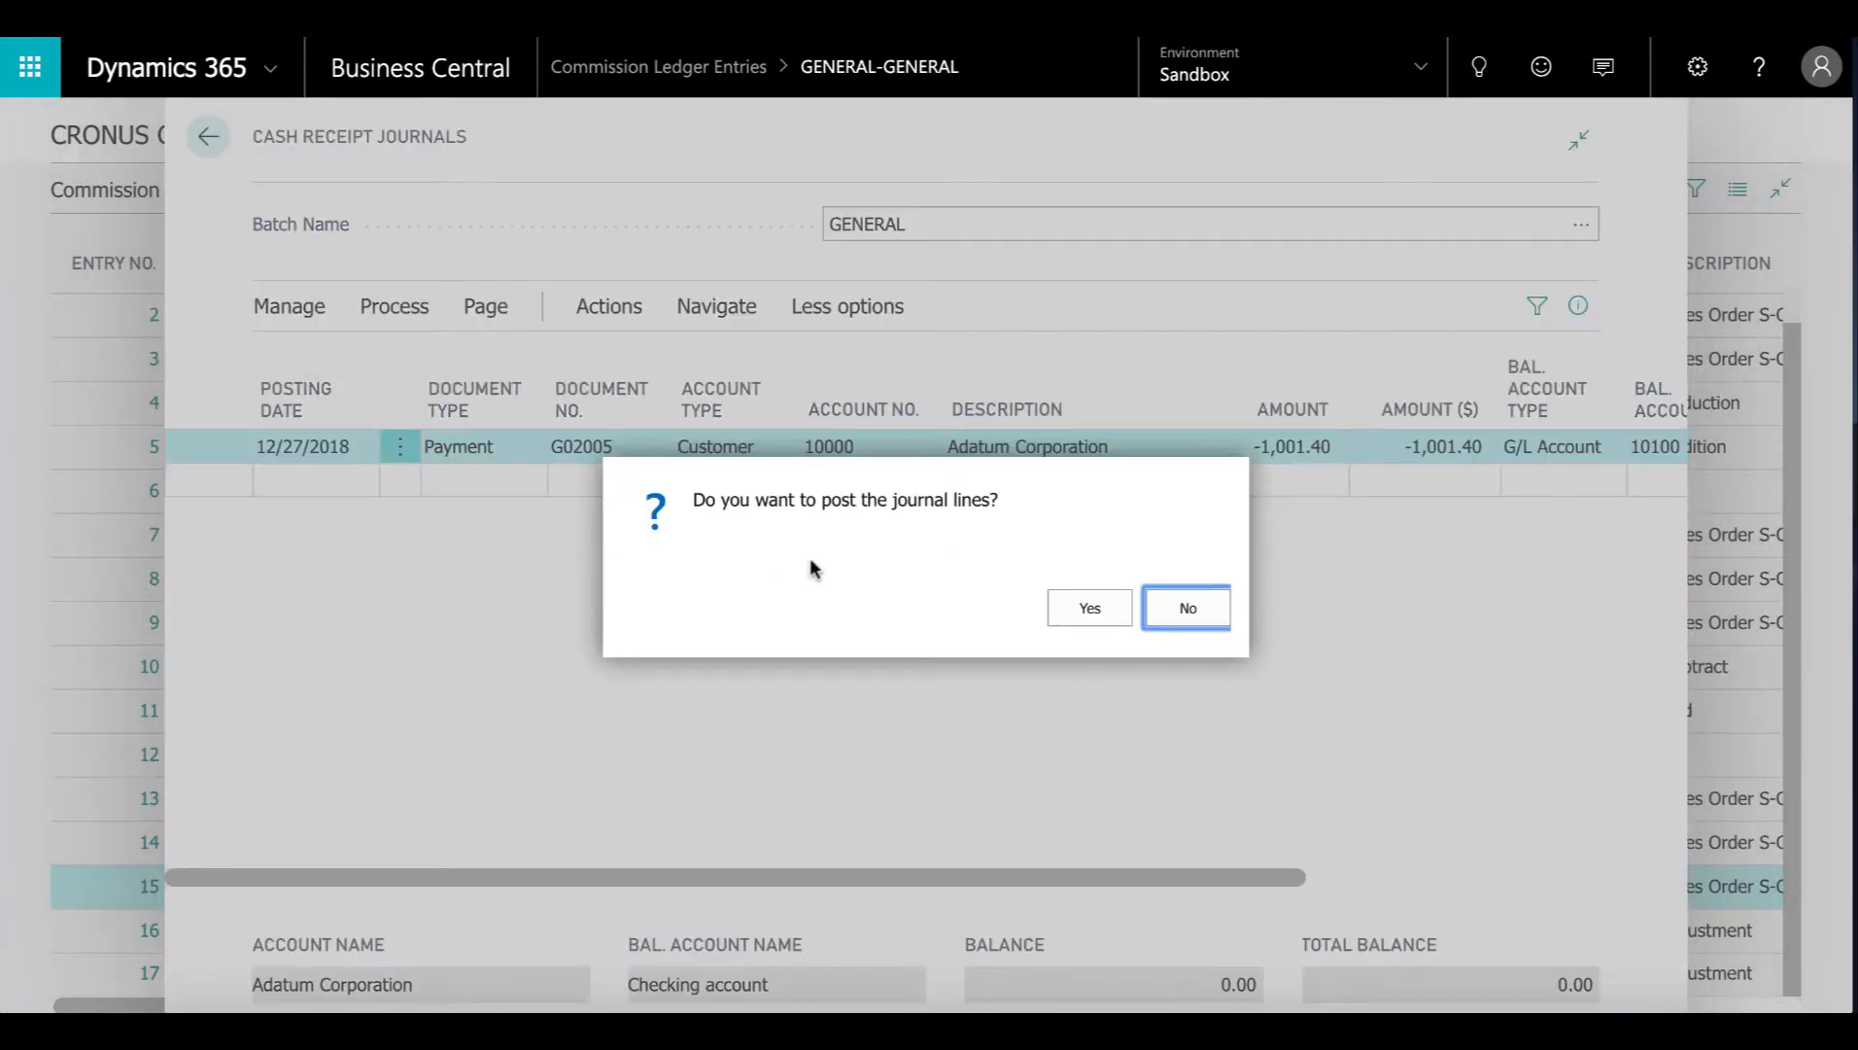
pyautogui.click(1101, 606)
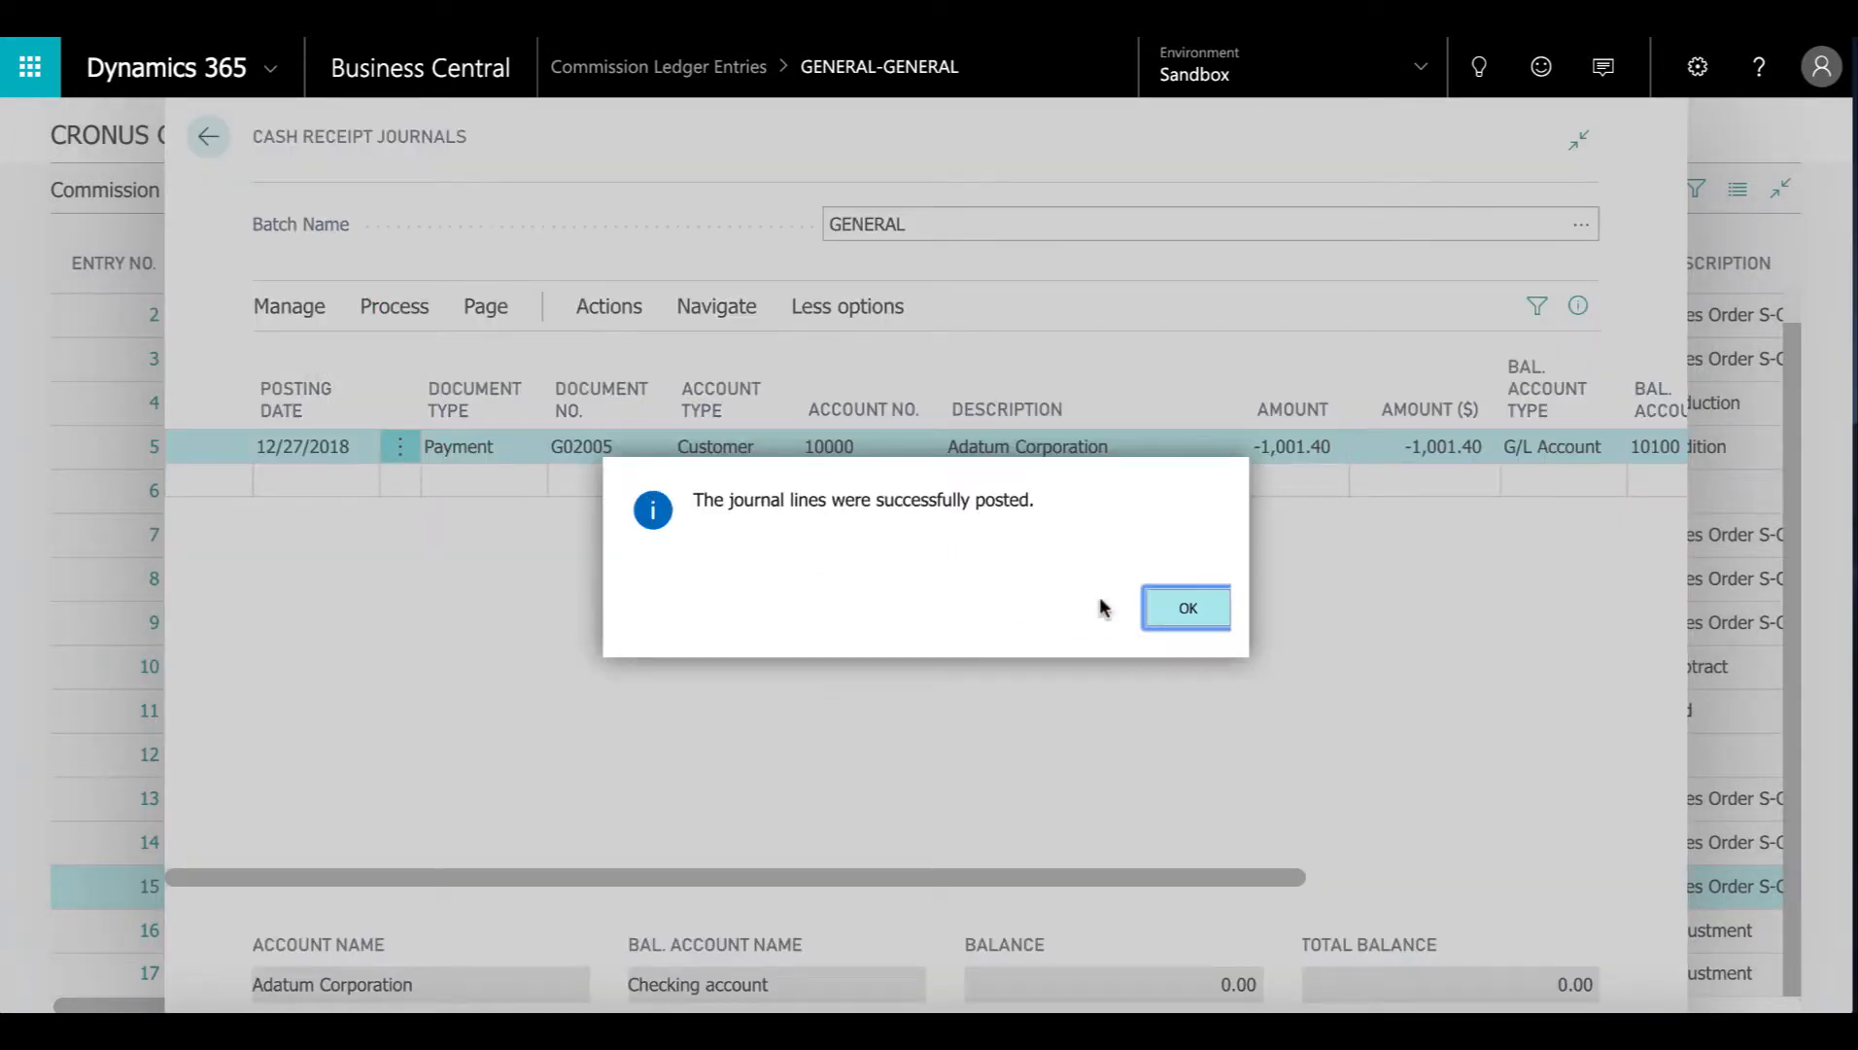
pyautogui.click(1167, 617)
pyautogui.press('Escape')
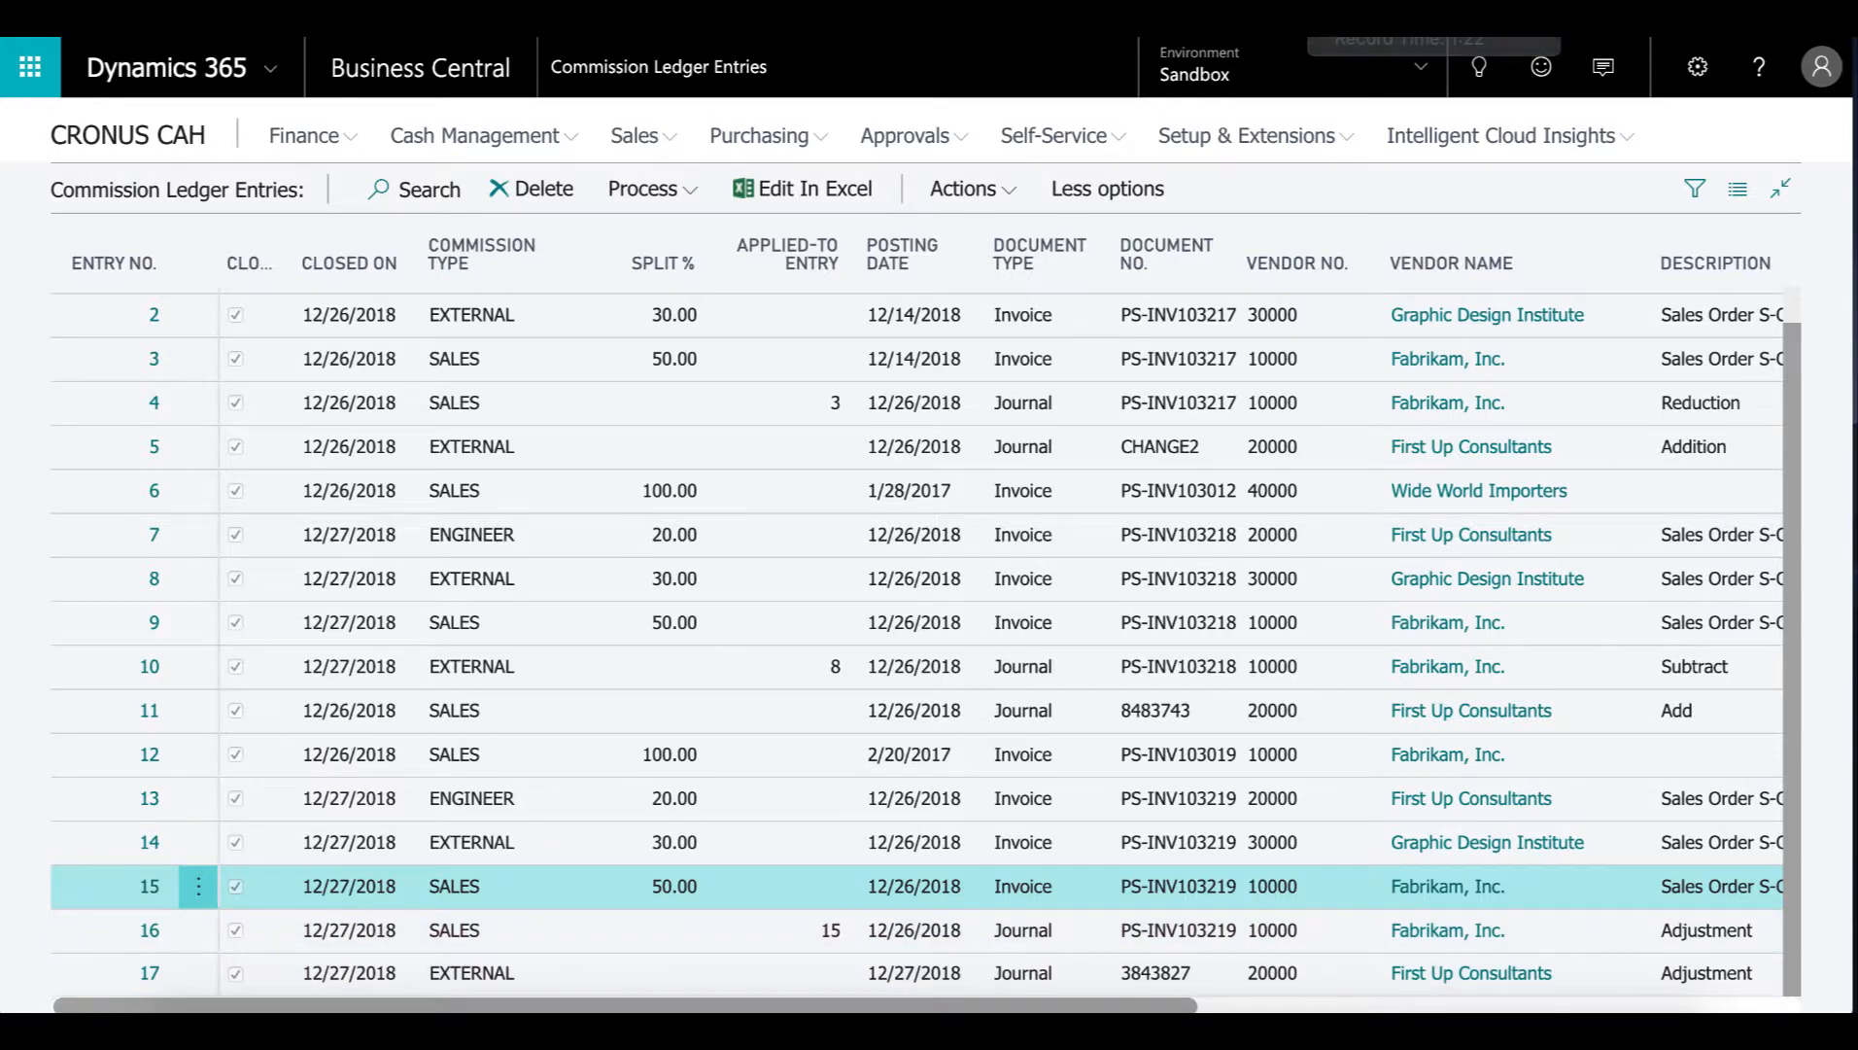
# Examine the vendor ledger entry behind commission entry 15, including its on-hold status, sales document and sales payment date
pyautogui.click(648, 189)
pyautogui.click(683, 343)
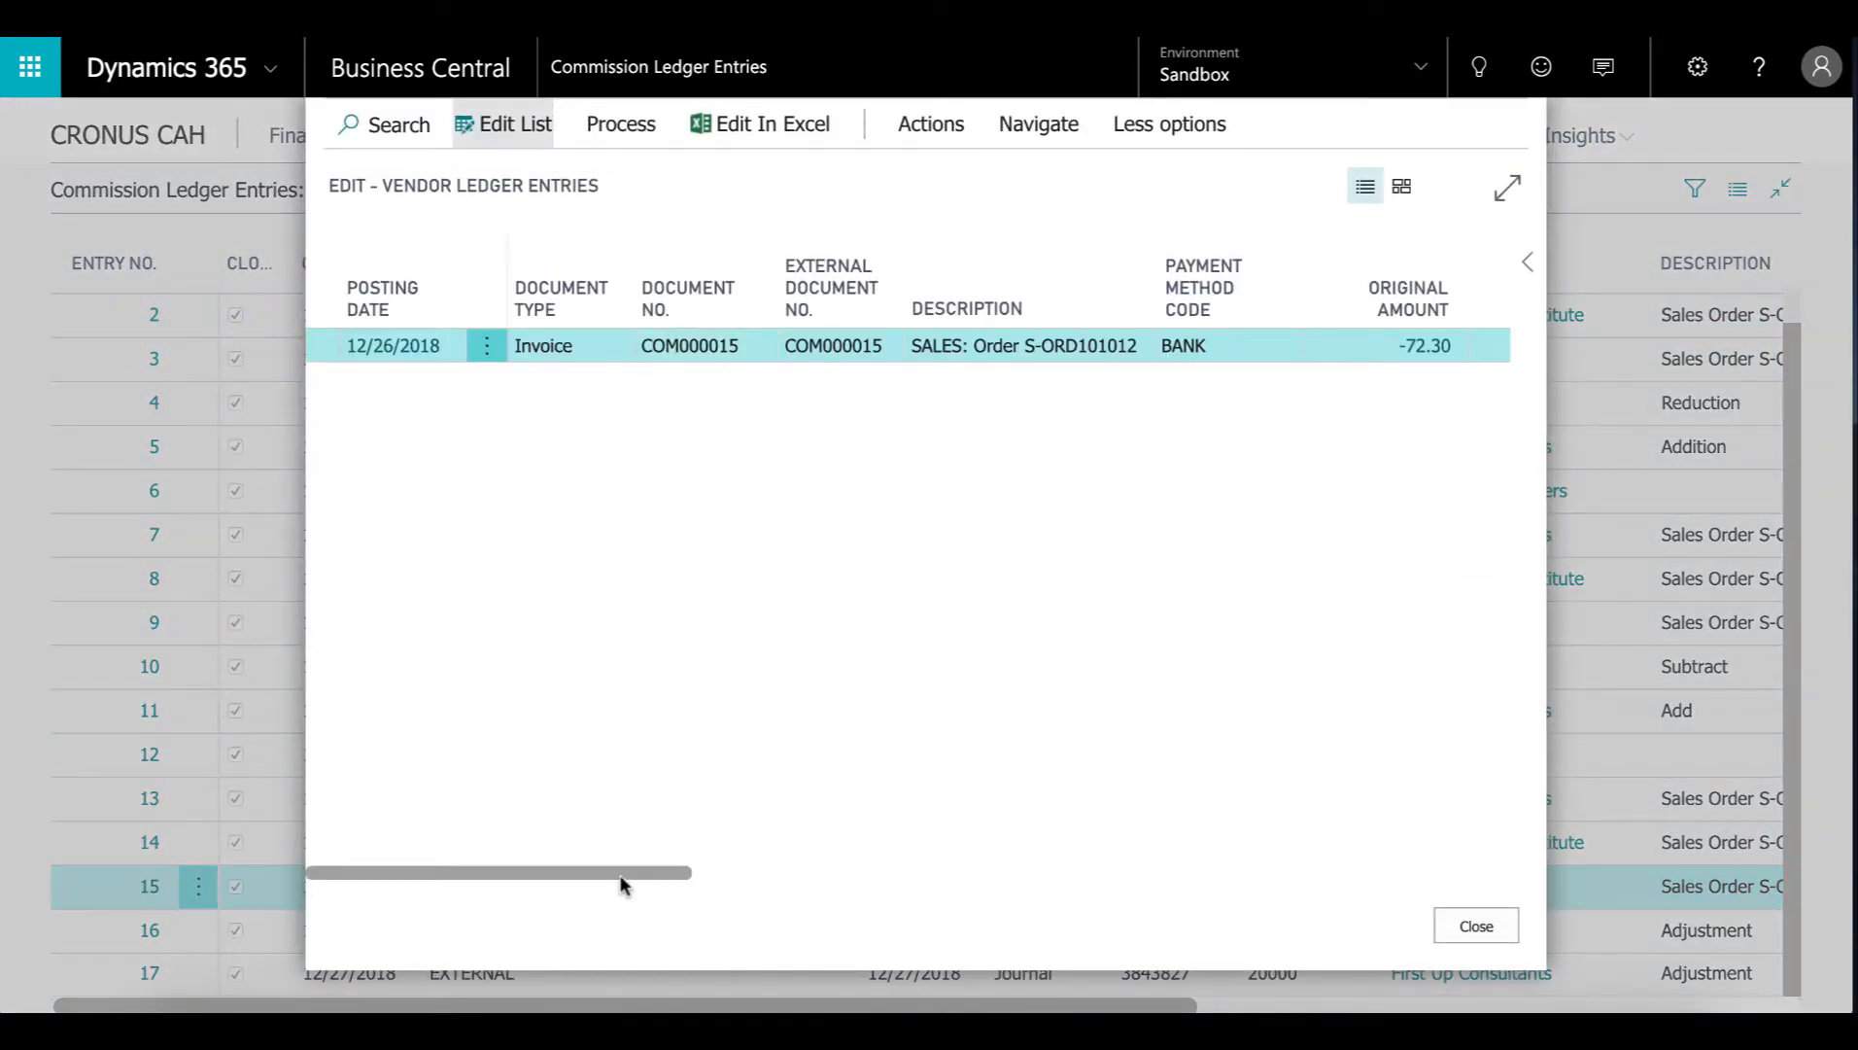
pyautogui.moveTo(622, 873); pyautogui.dragTo(1266, 834)
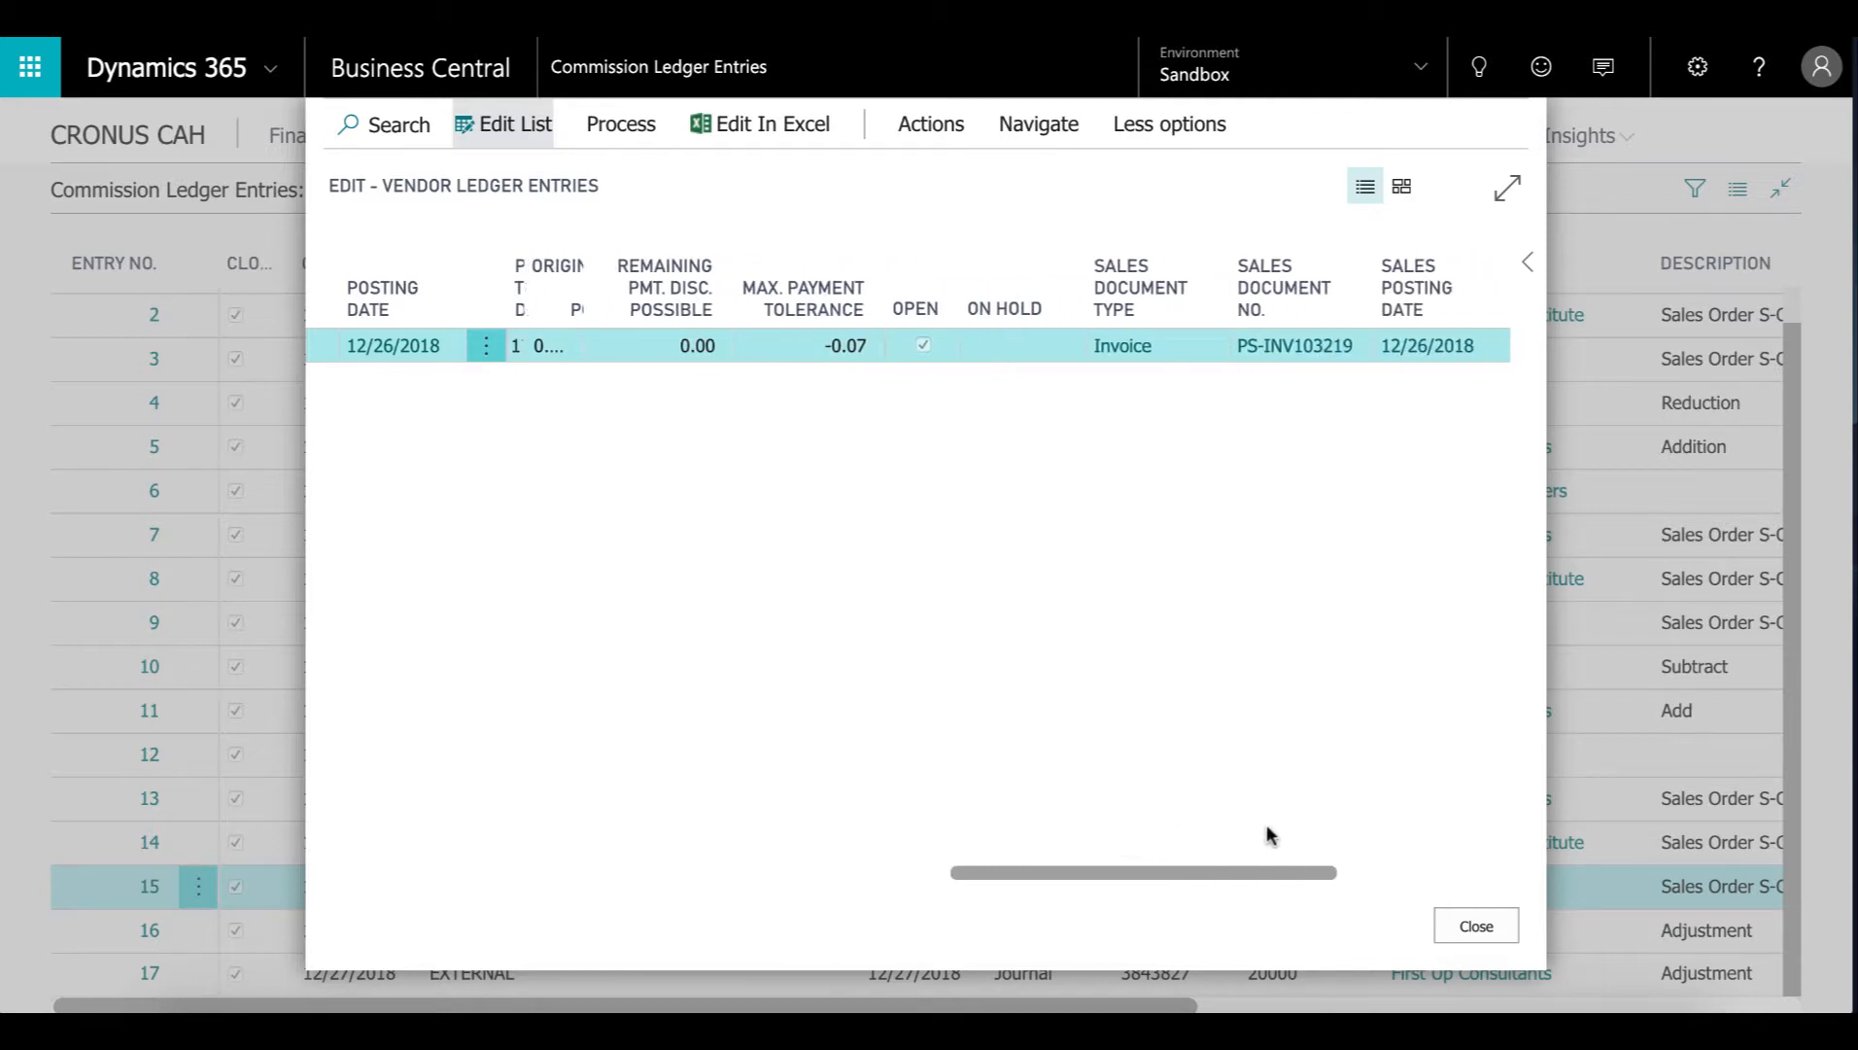
pyautogui.click(930, 345)
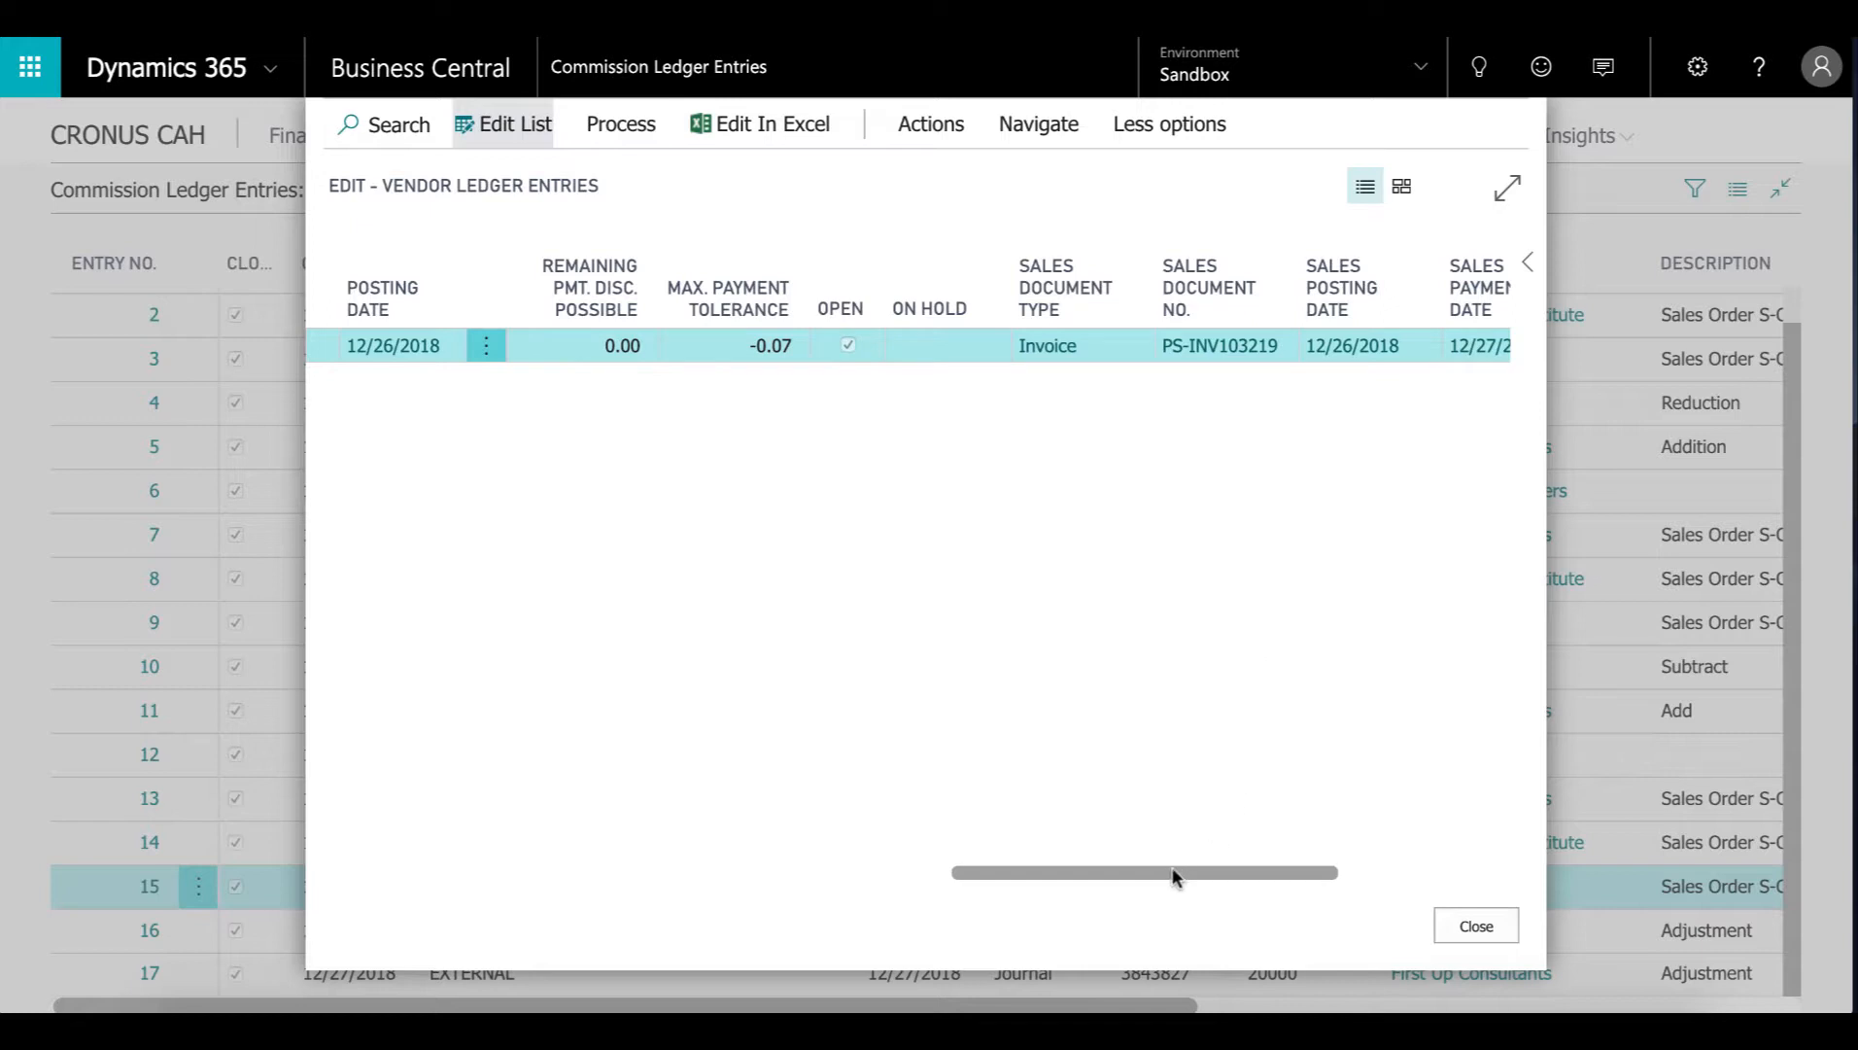
pyautogui.moveTo(1170, 867); pyautogui.dragTo(1229, 845)
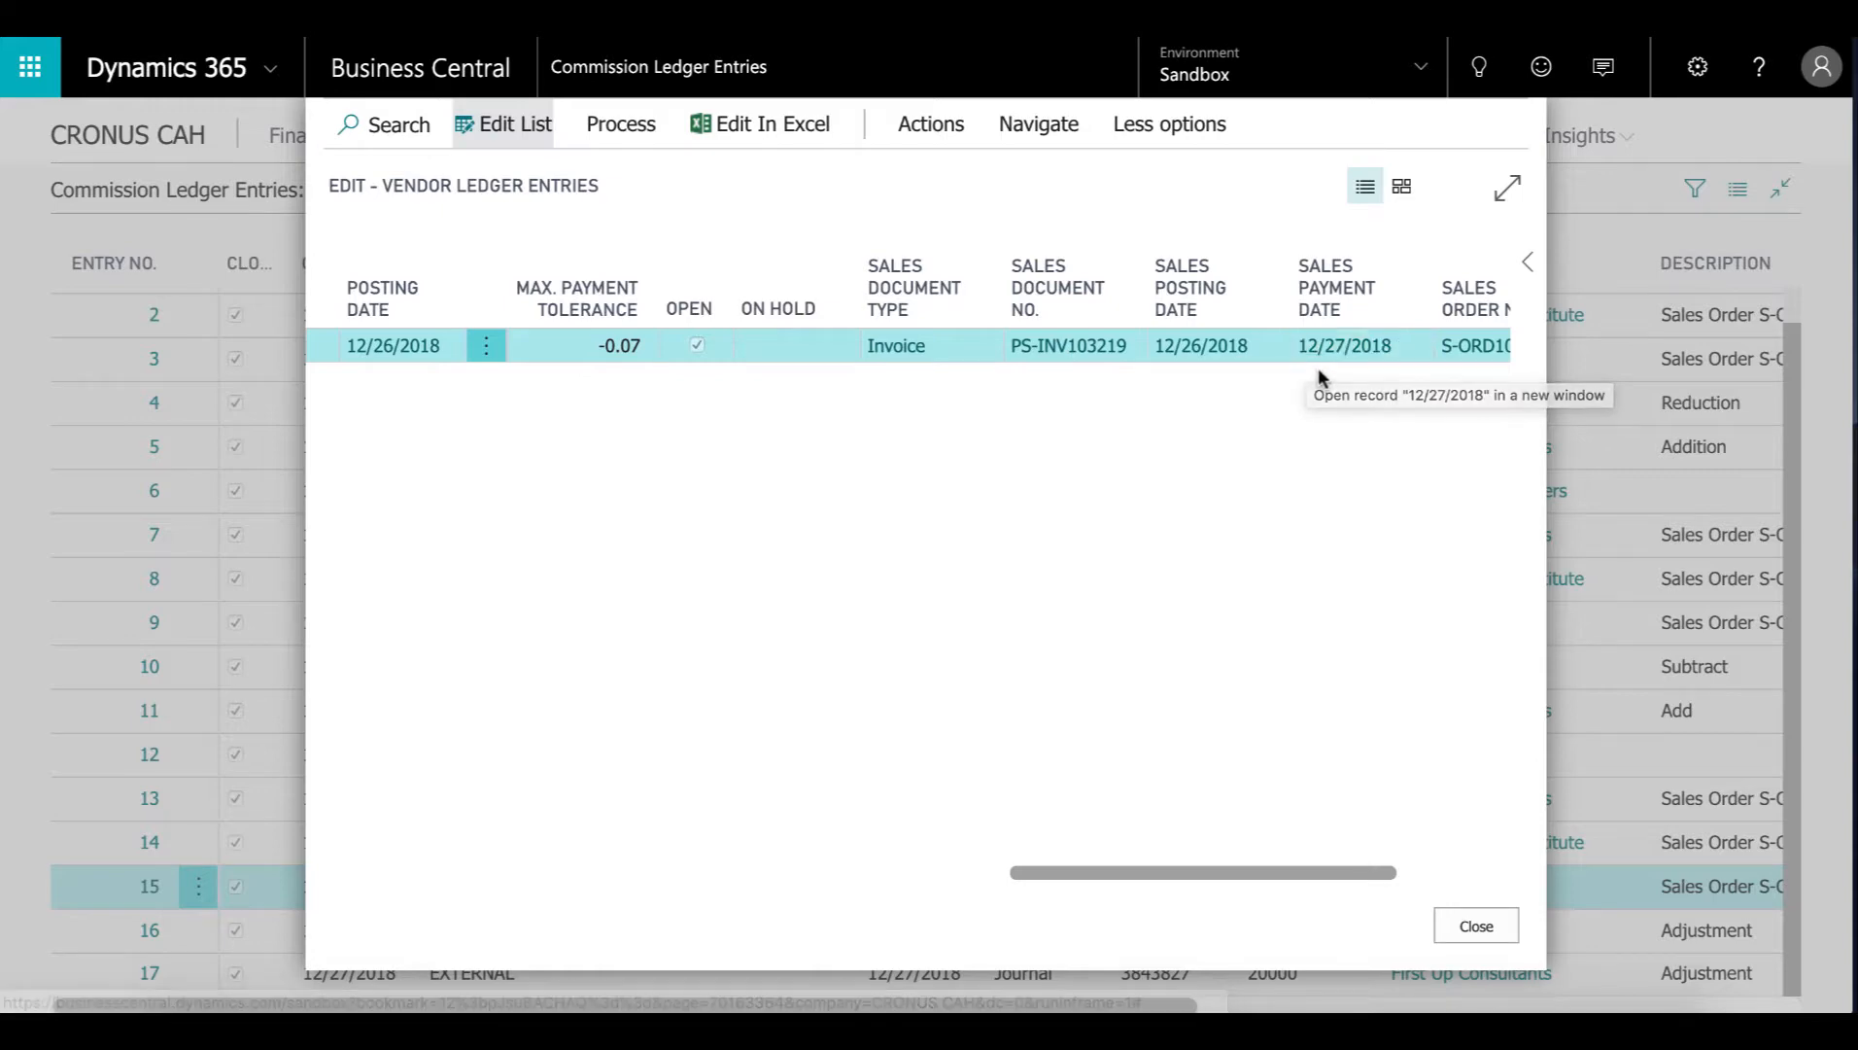
pyautogui.press('Escape')
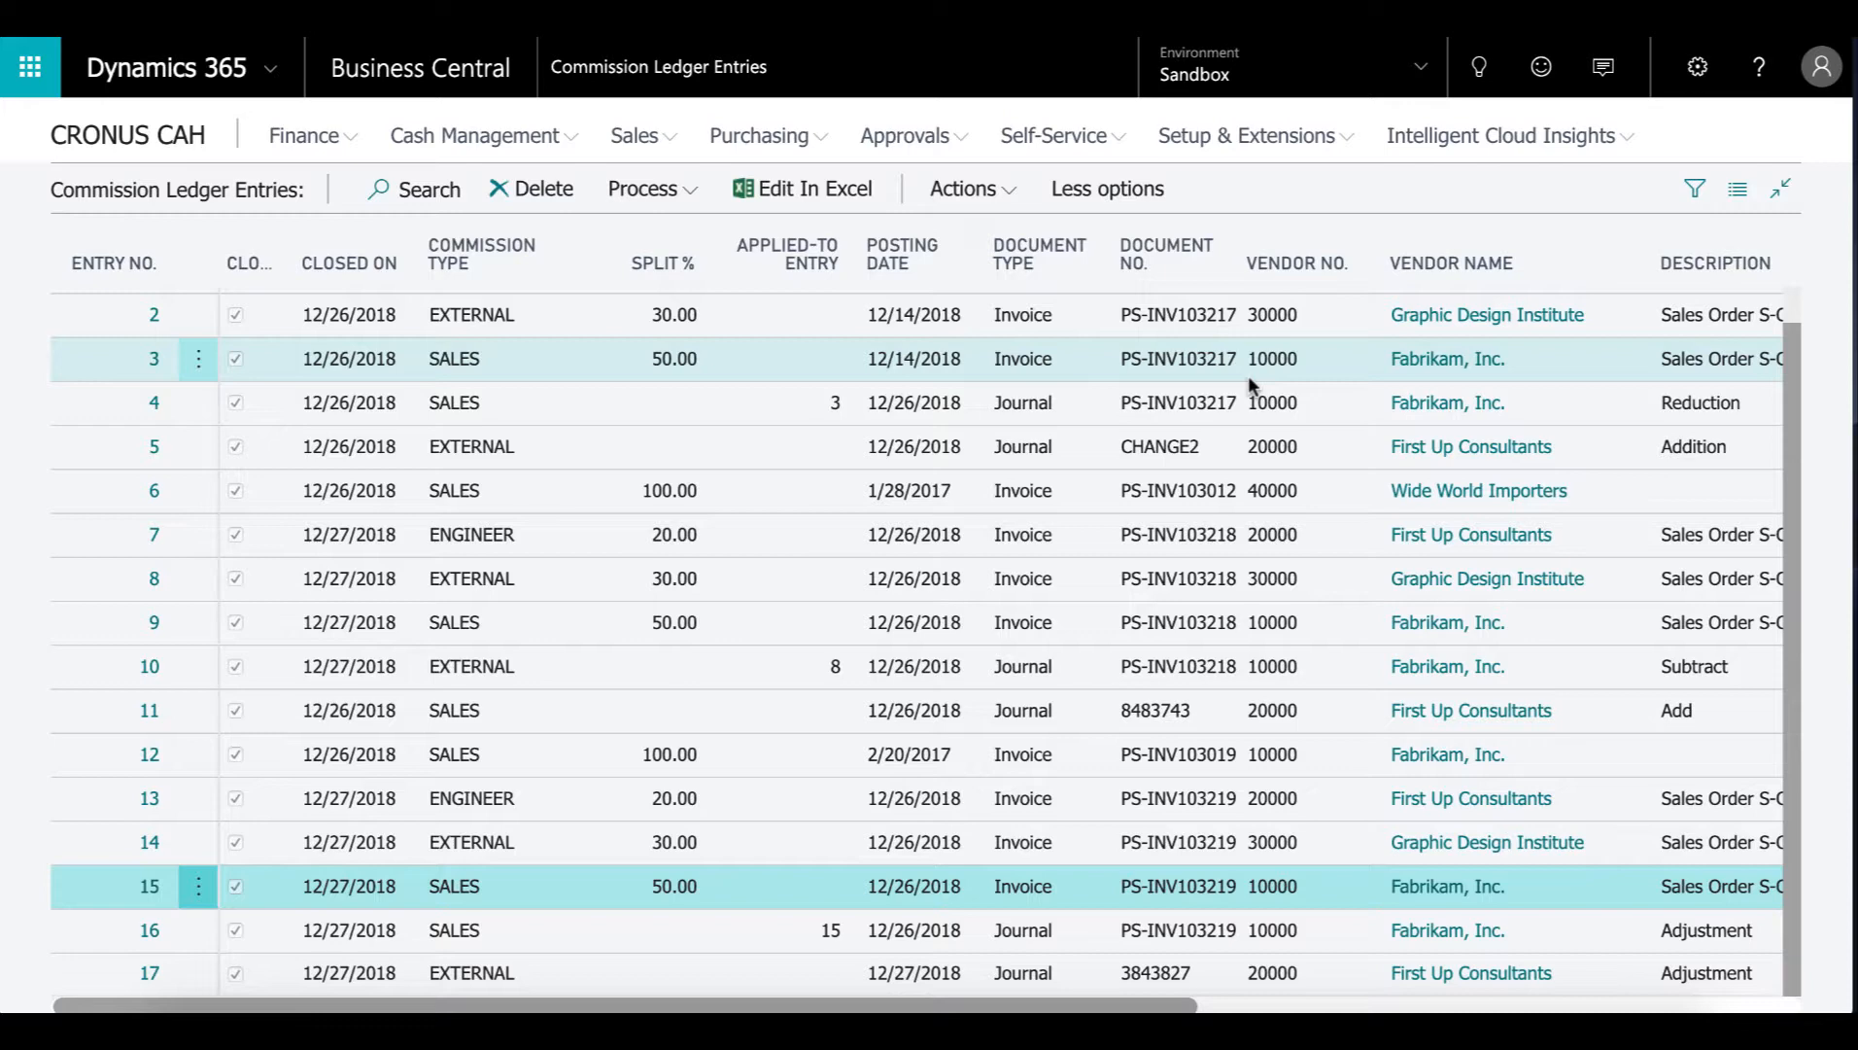
# Go to the posted sales invoices and open Adatum Corporation's invoice PS-INV103020
pyautogui.click(642, 136)
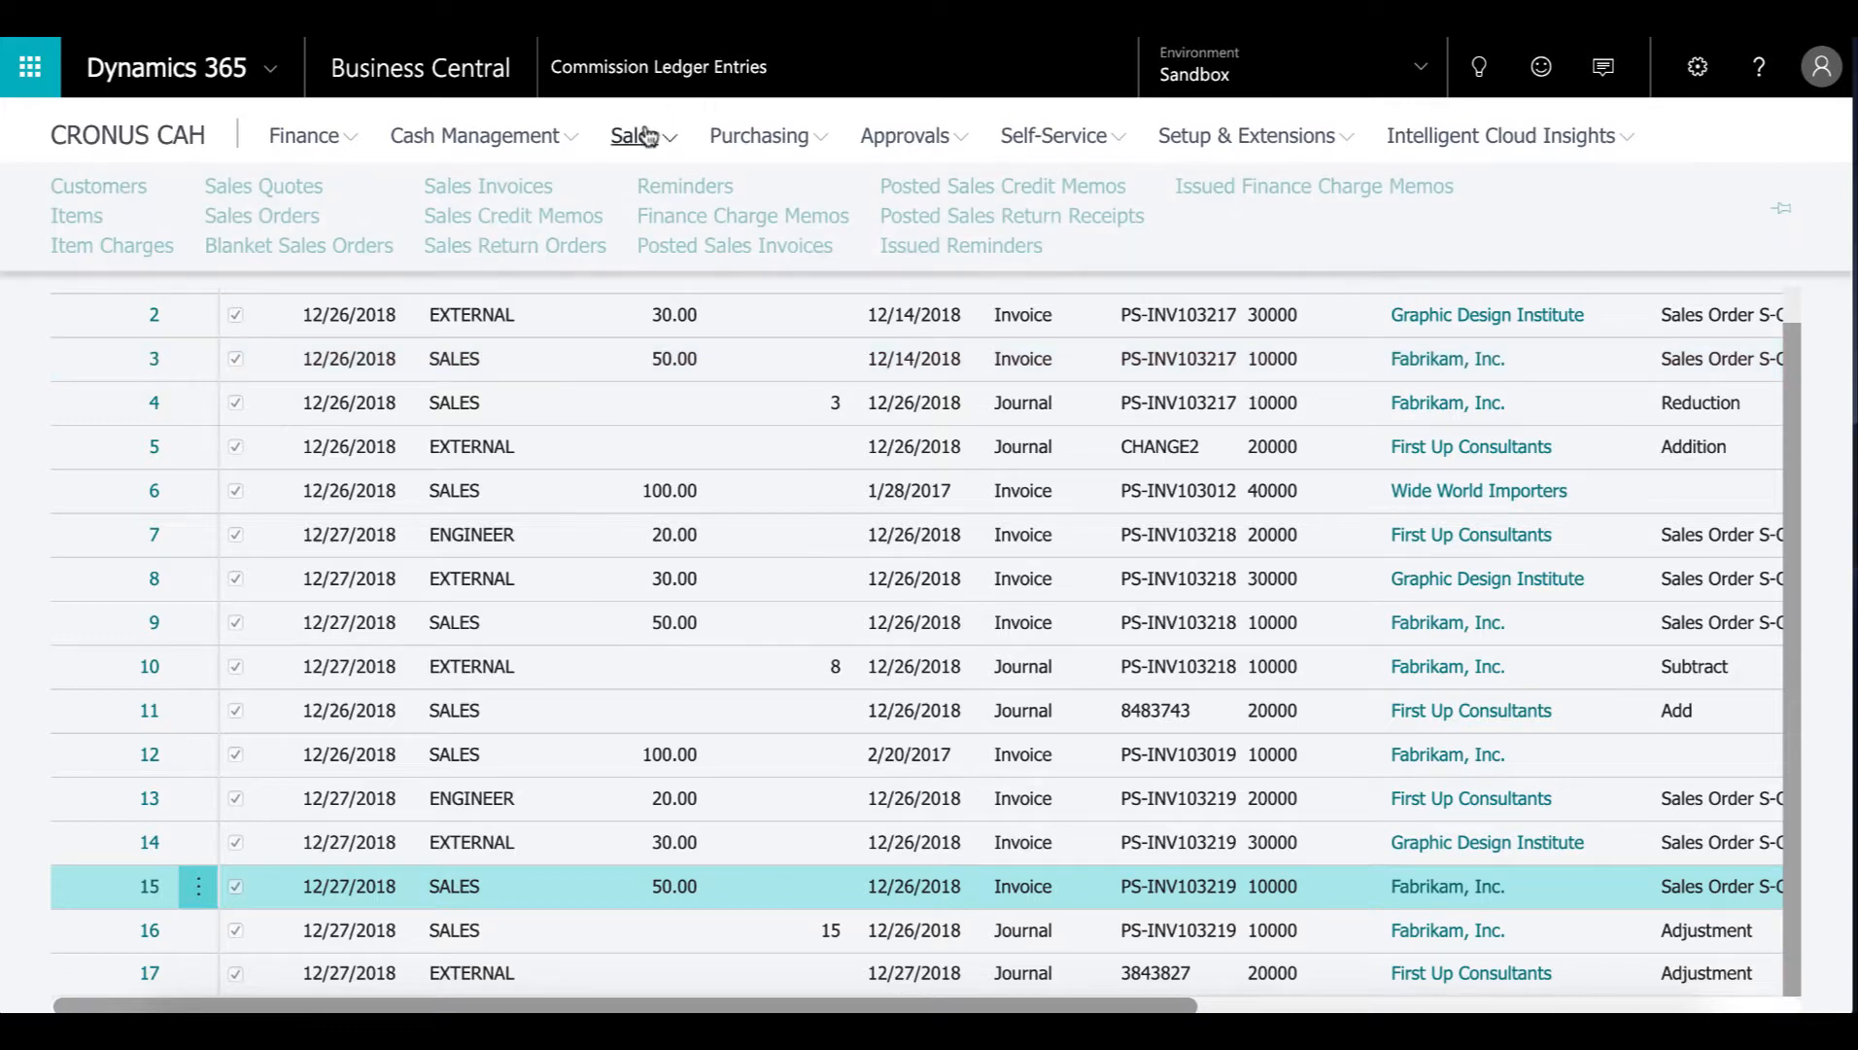
pyautogui.click(665, 250)
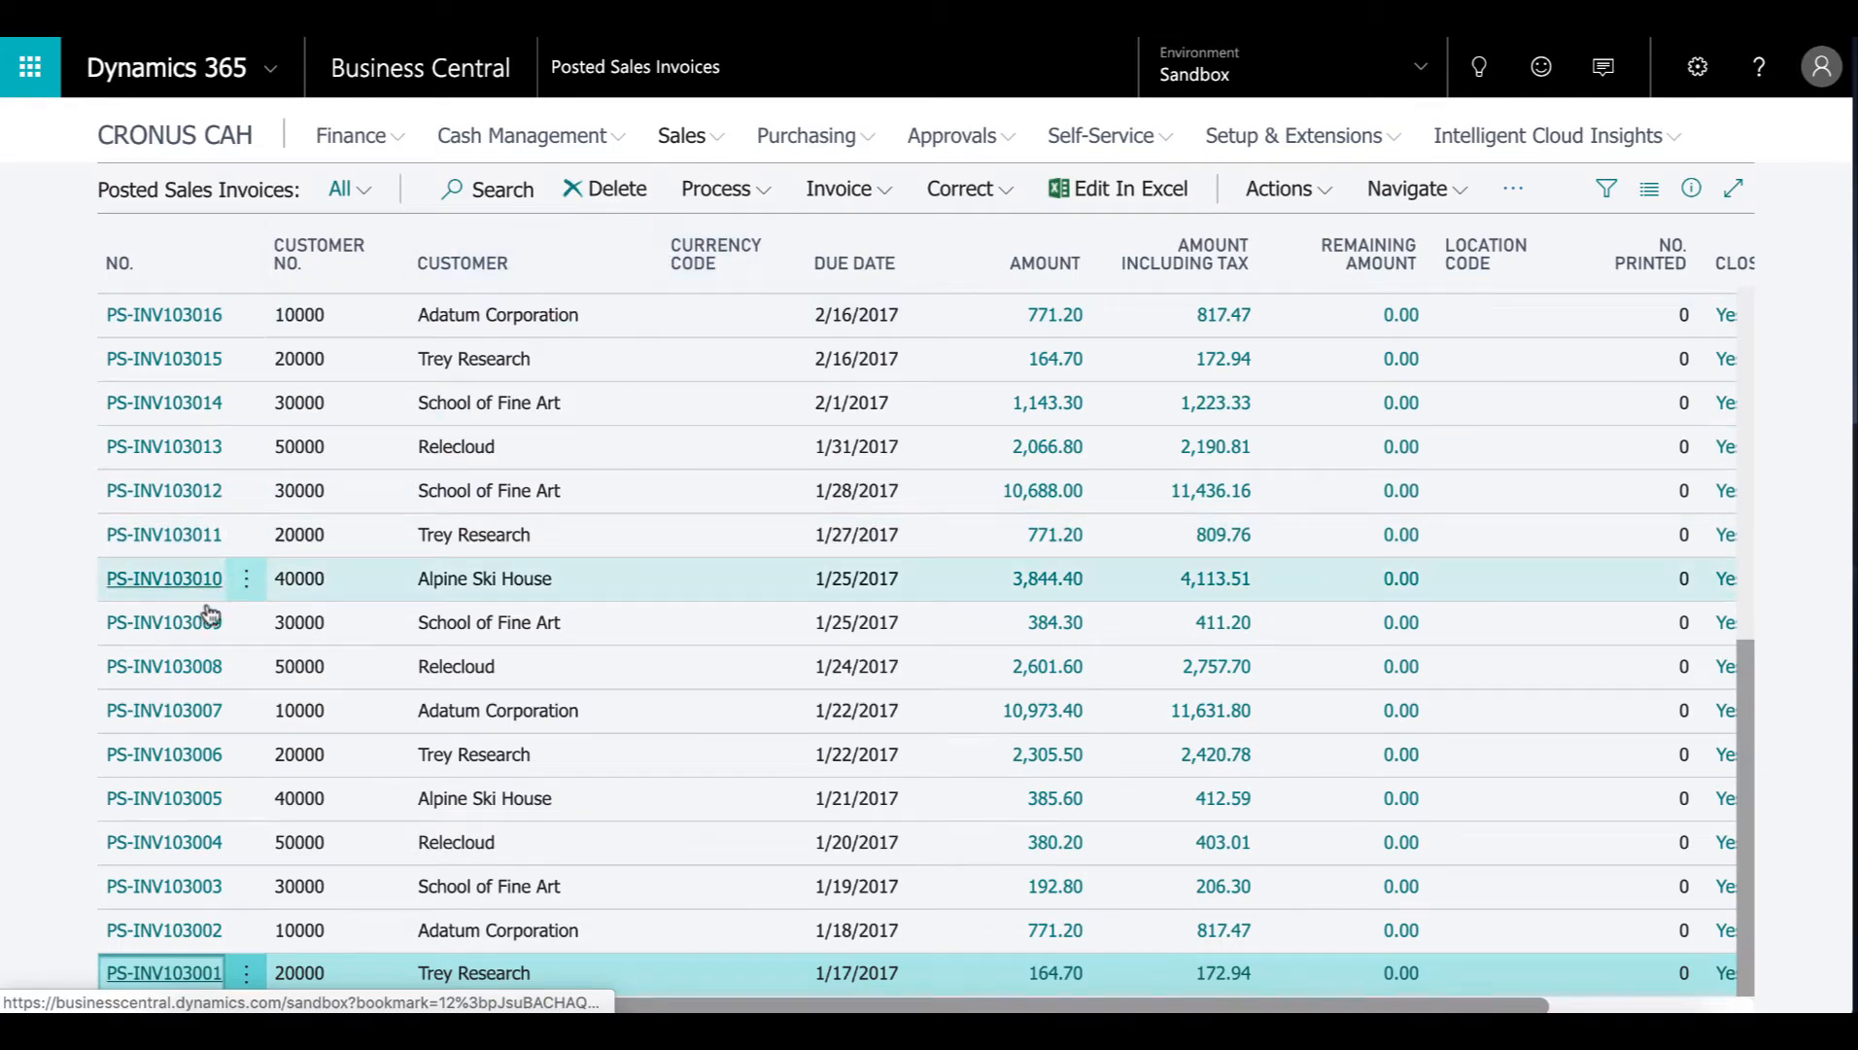
pyautogui.scroll(5, 214, 622)
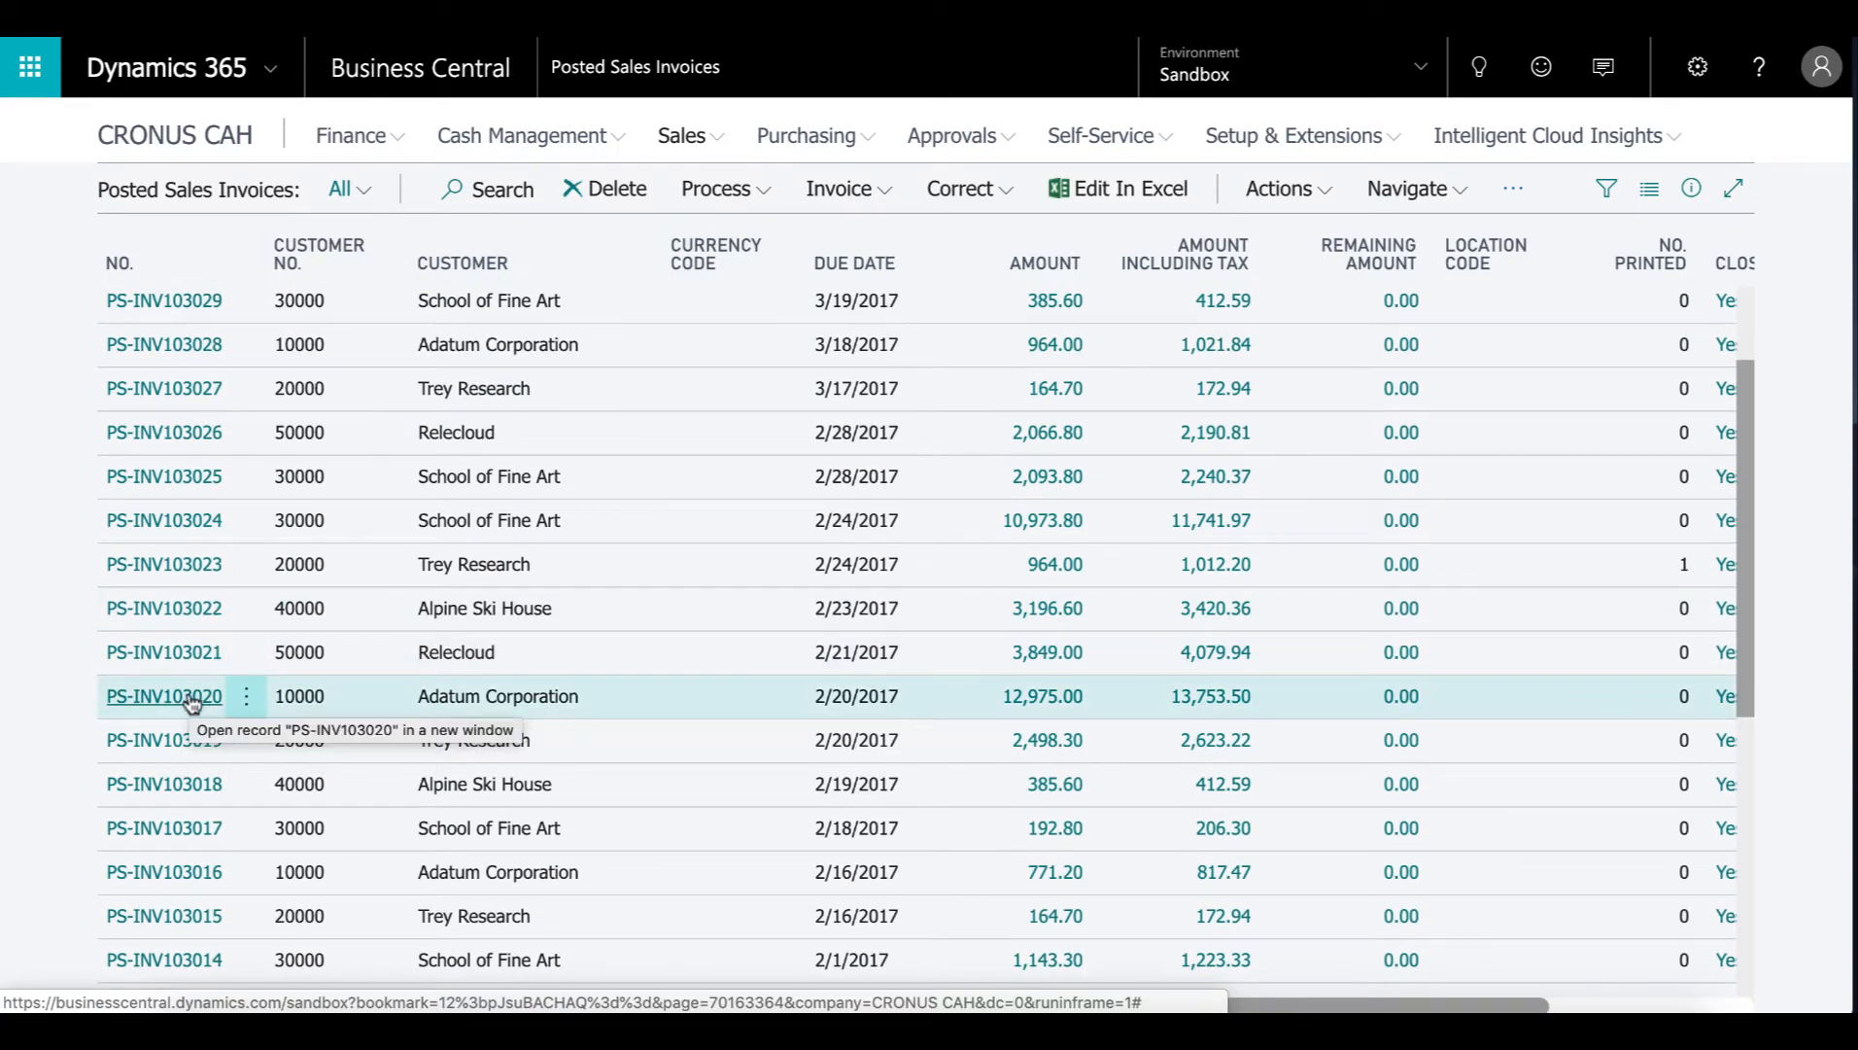
pyautogui.click(191, 699)
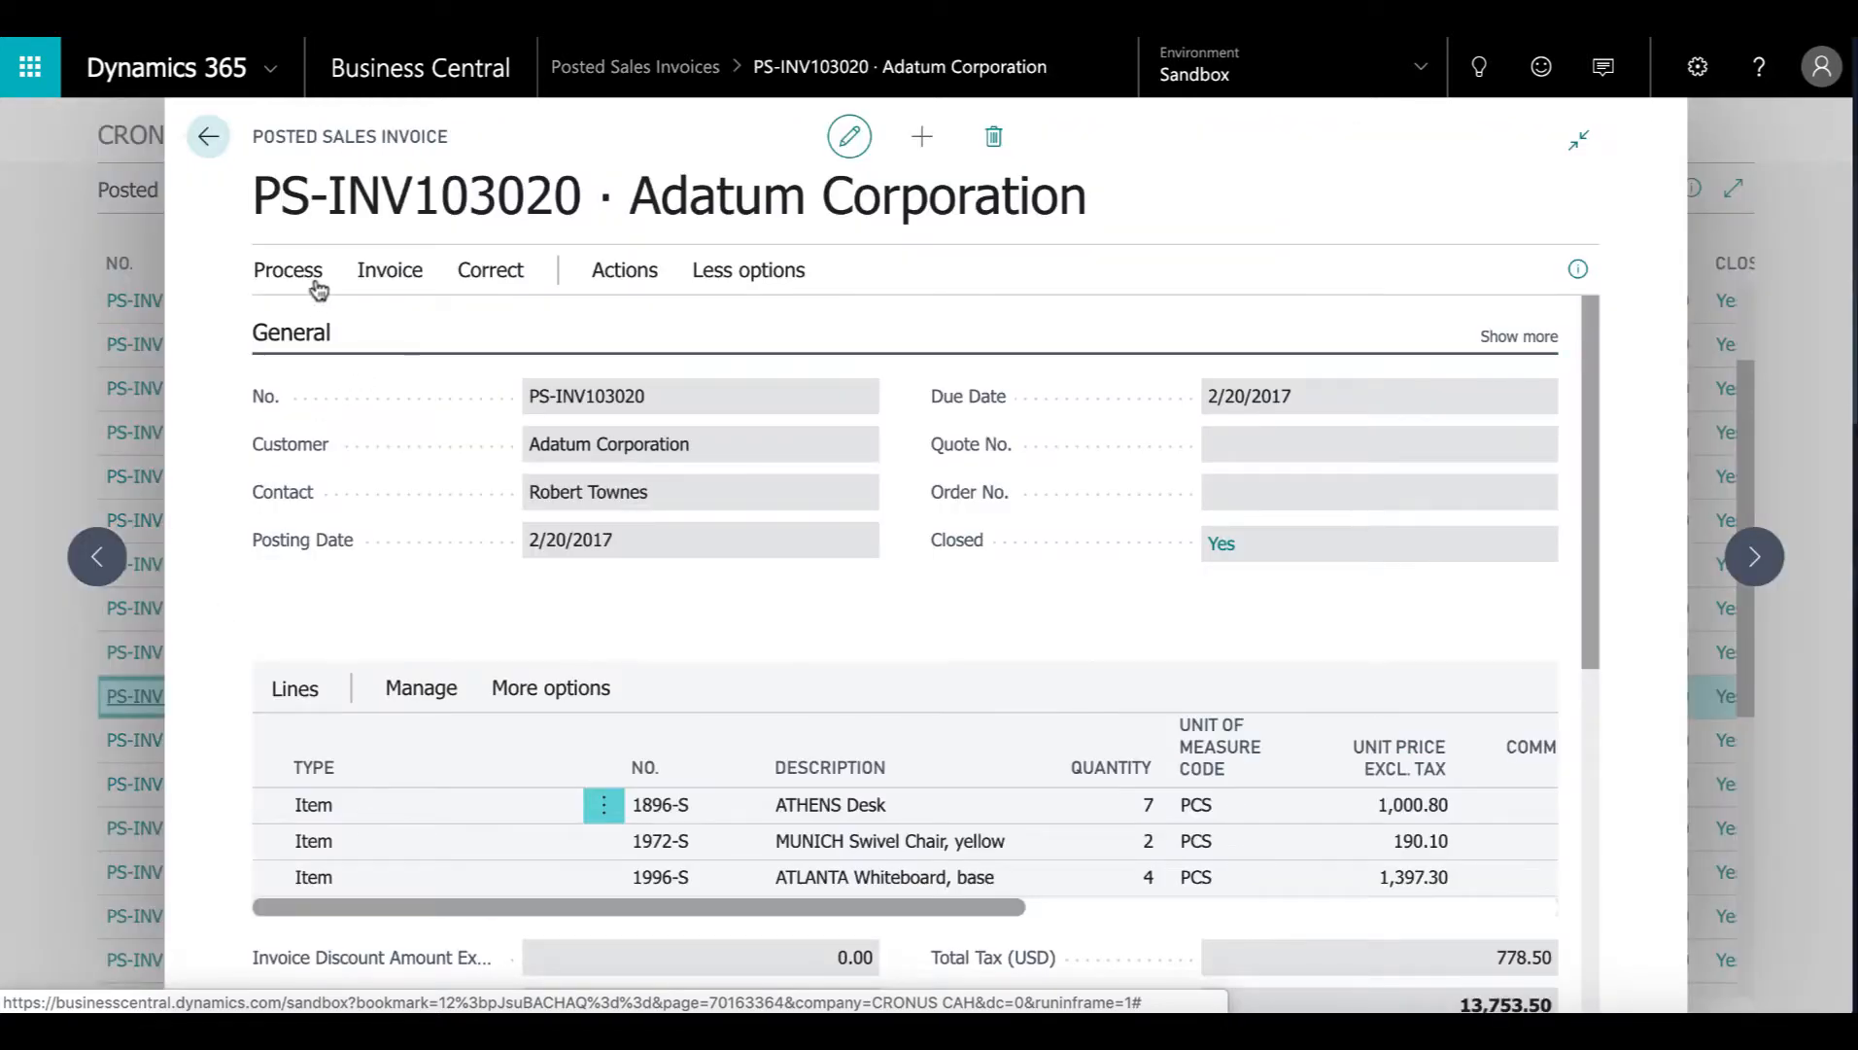
# Check the posted invoice for existing commission ledger entries and return to the invoice
pyautogui.click(311, 276)
pyautogui.click(347, 333)
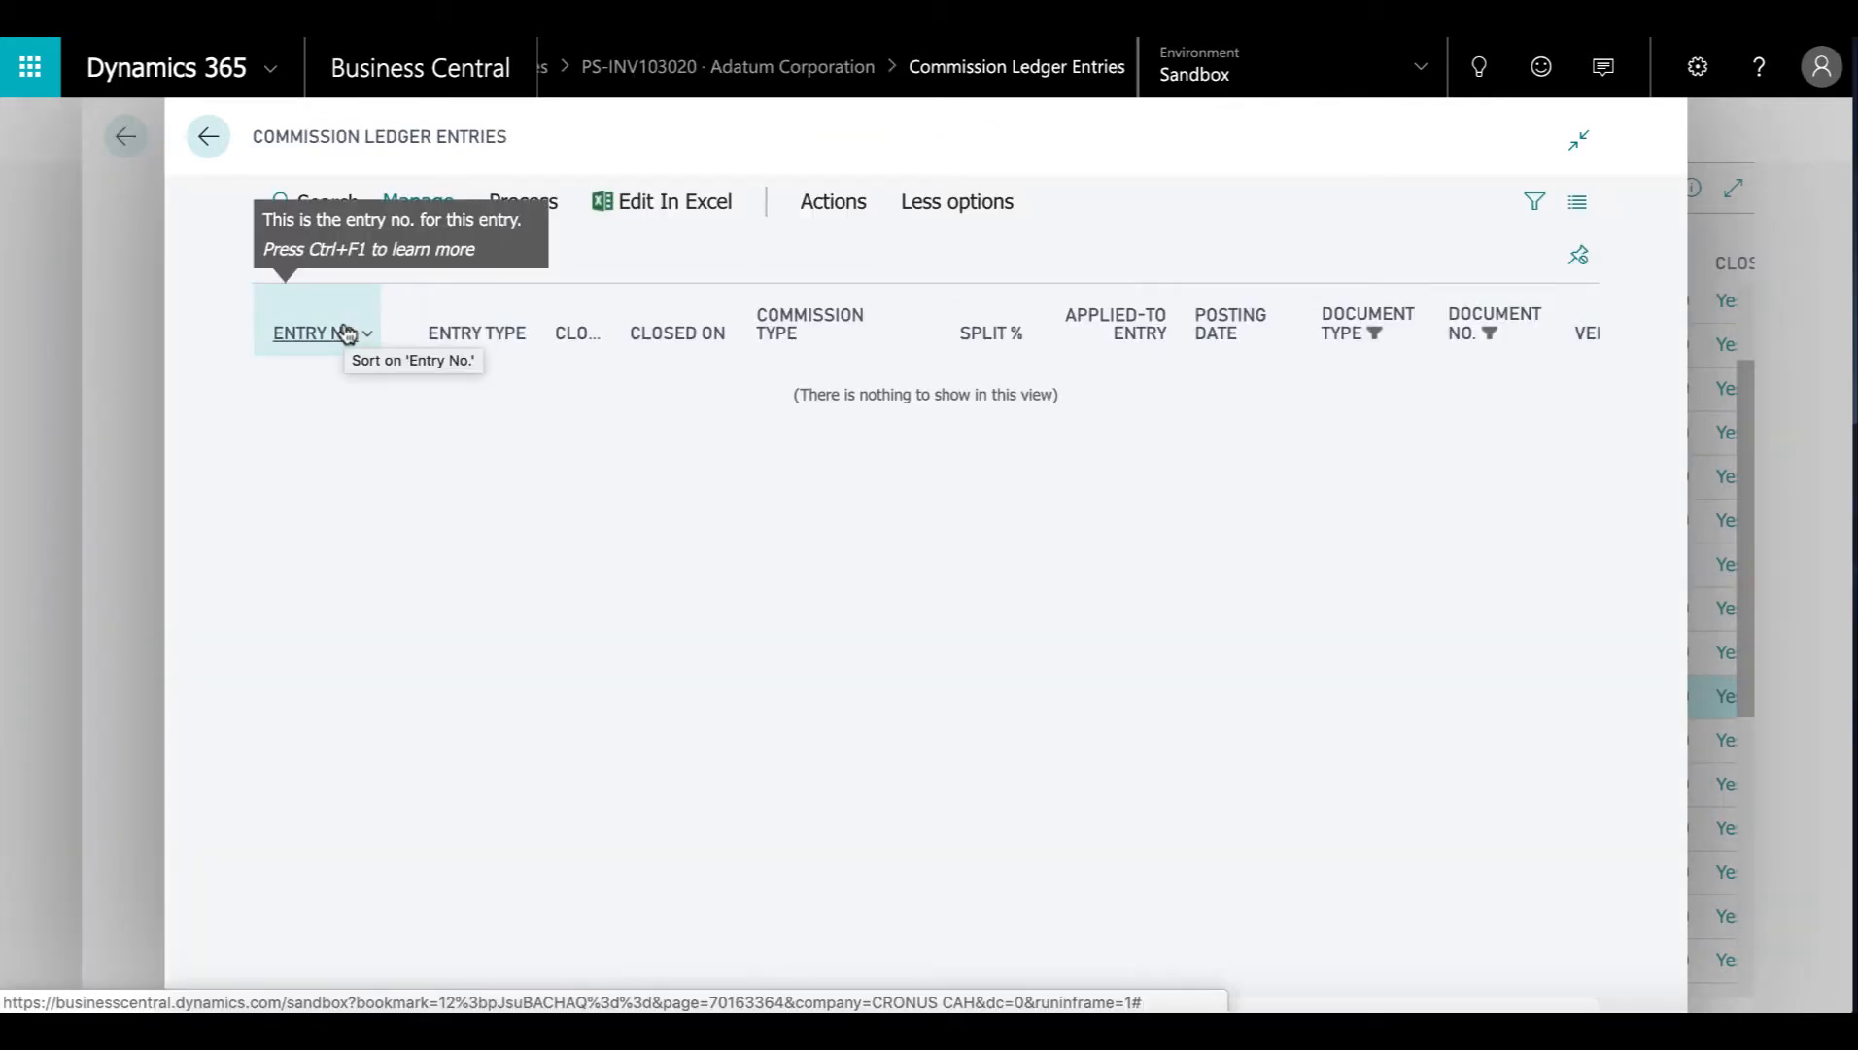
pyautogui.press('Escape')
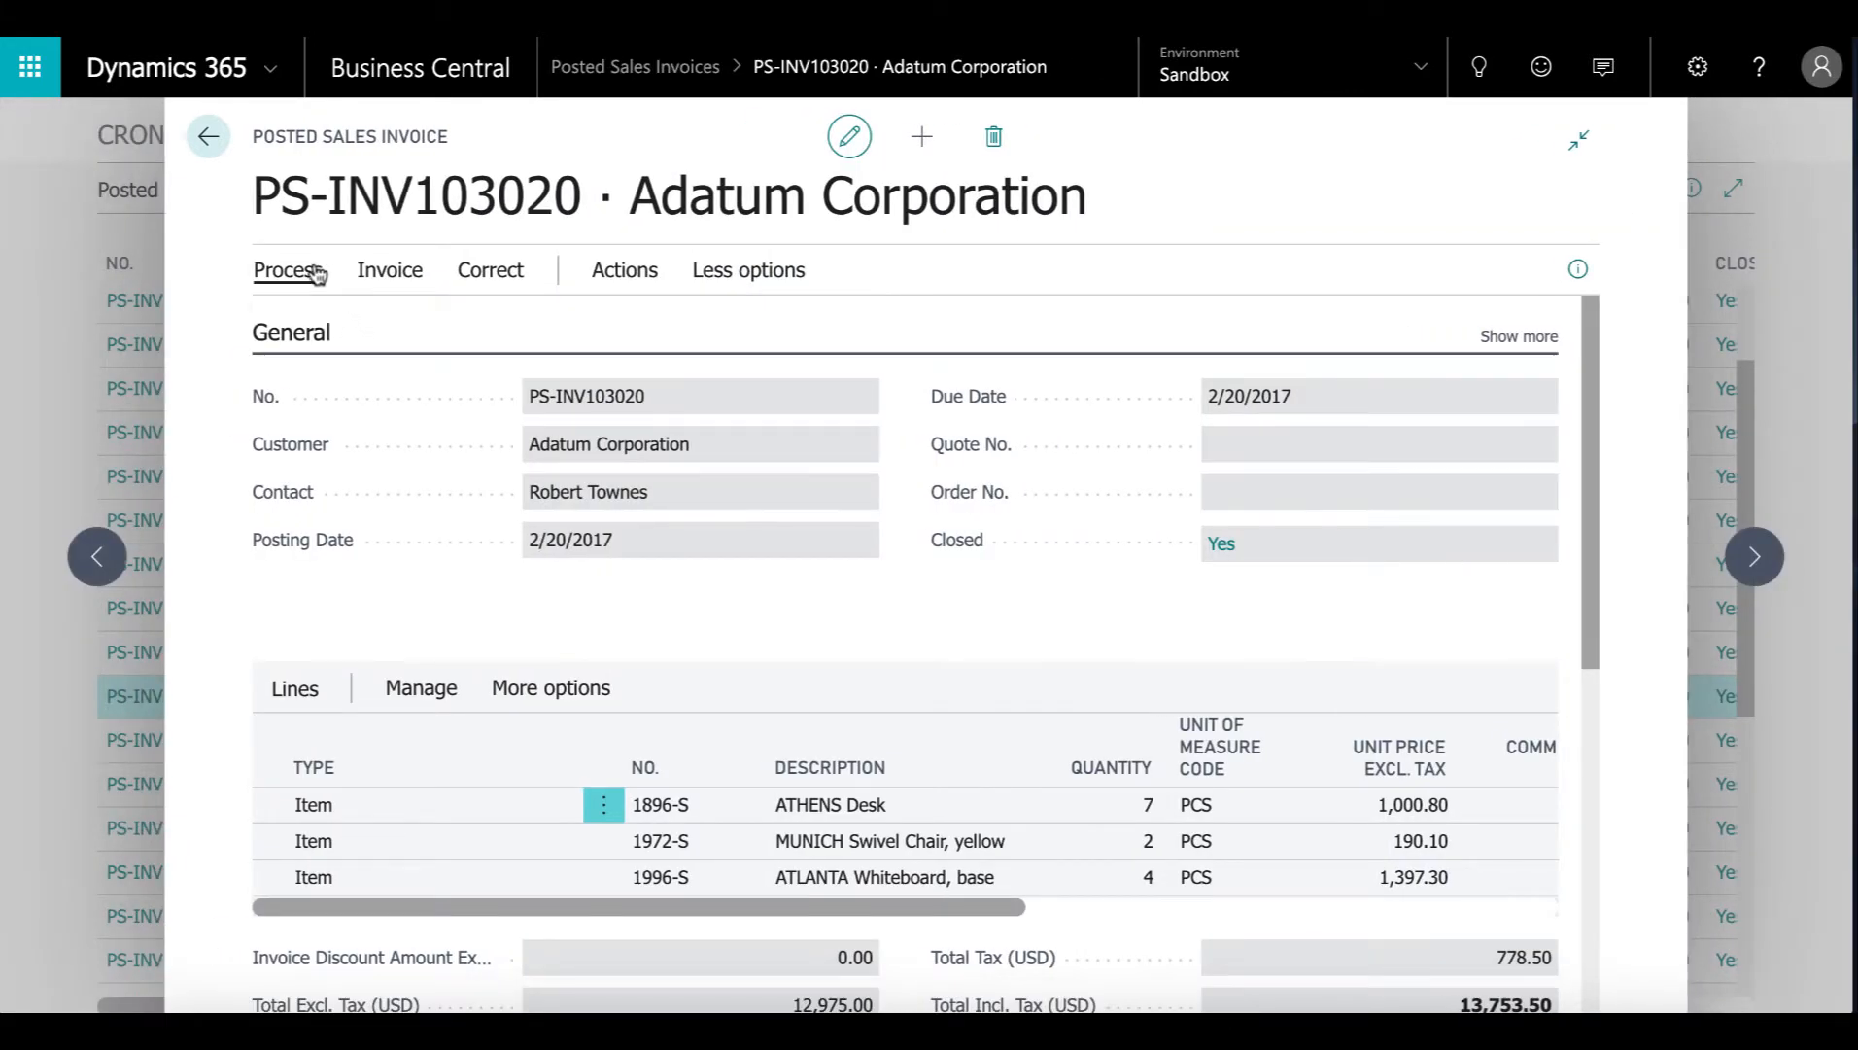
# Add a commission split to the posted invoice with type SALES, Fabrikam, Inc. as sales rep and 100 percent
pyautogui.click(313, 272)
pyautogui.click(324, 382)
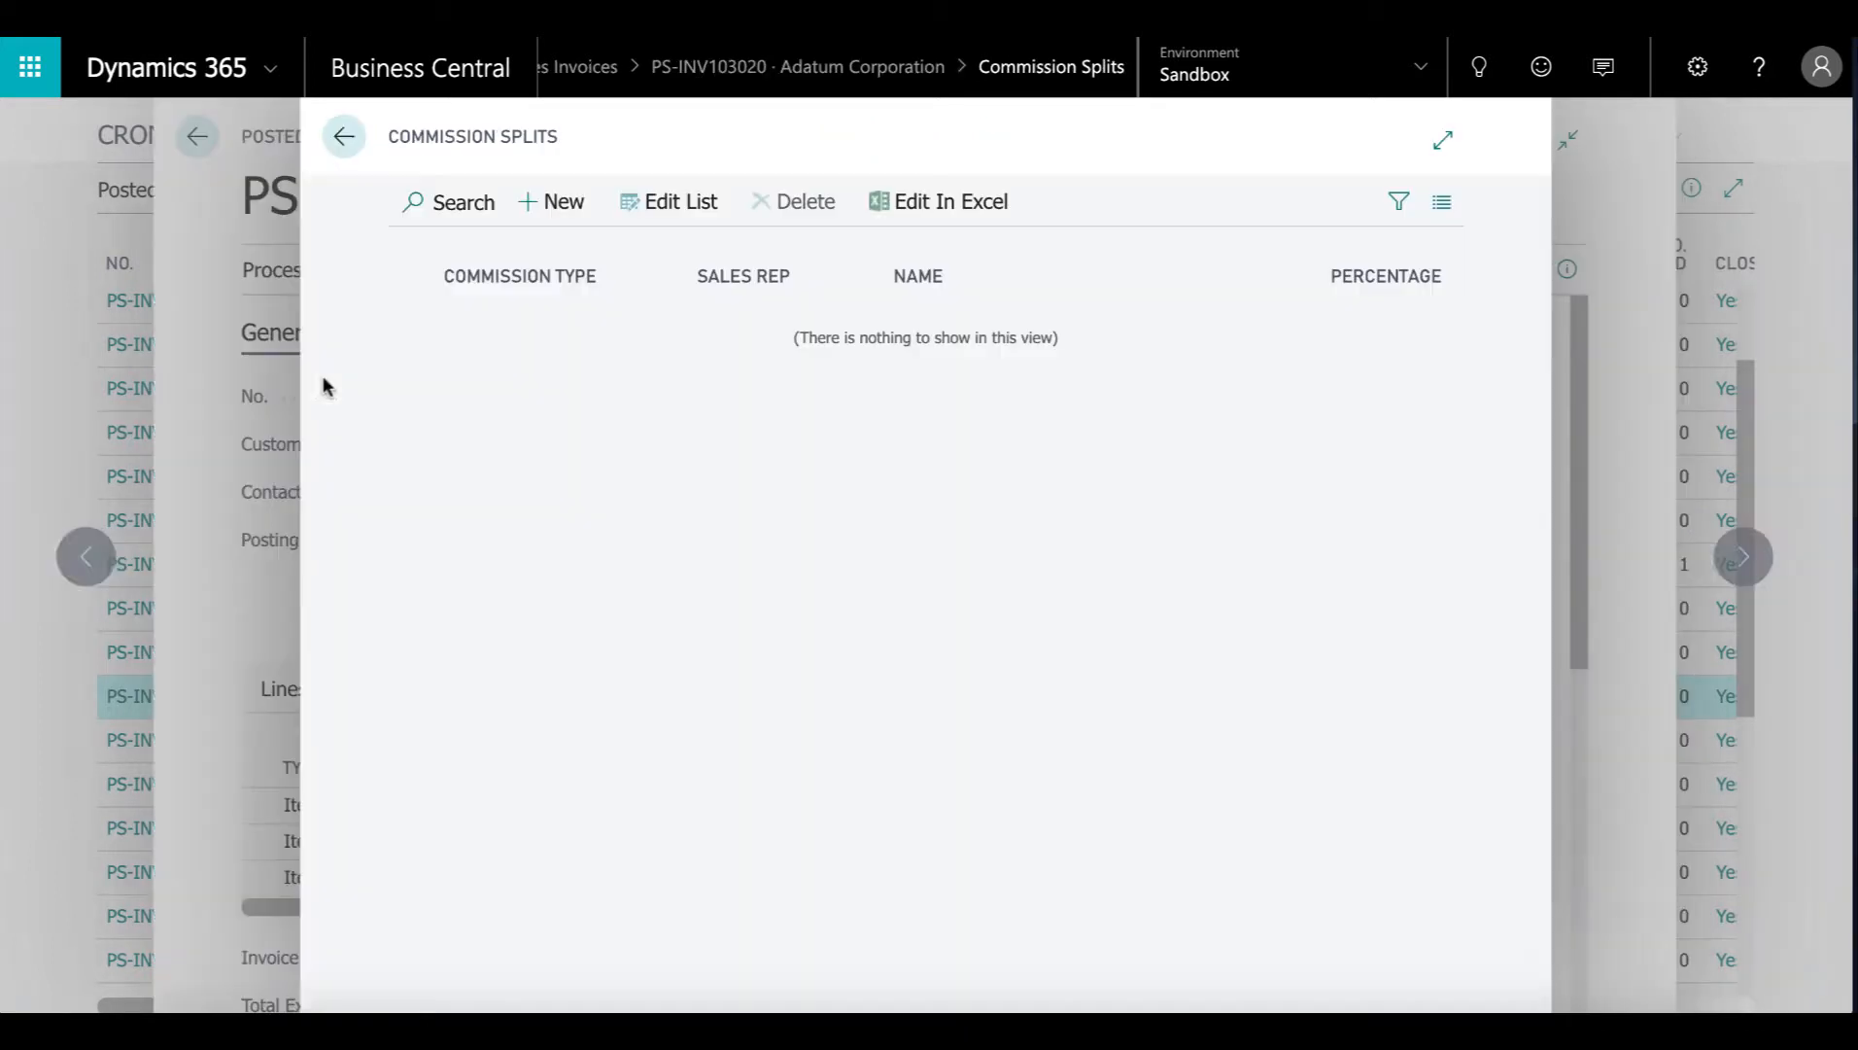
pyautogui.click(547, 210)
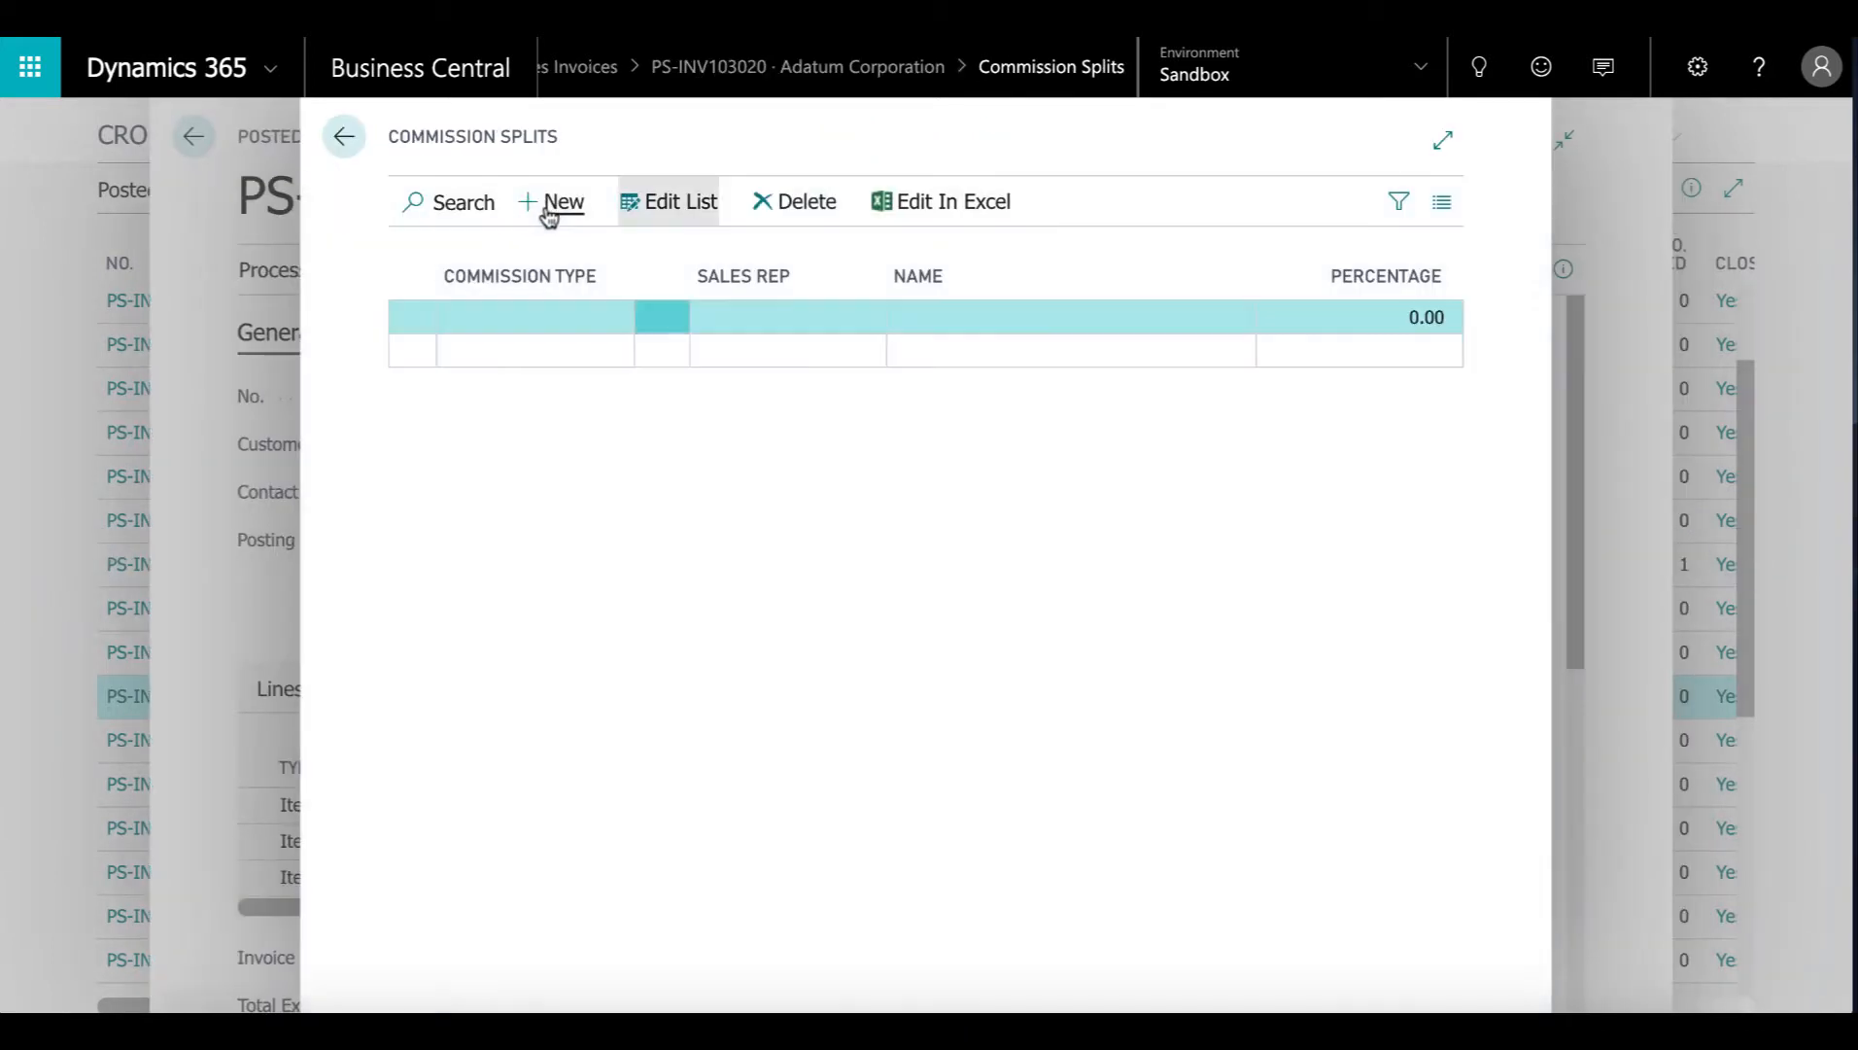
pyautogui.click(543, 318)
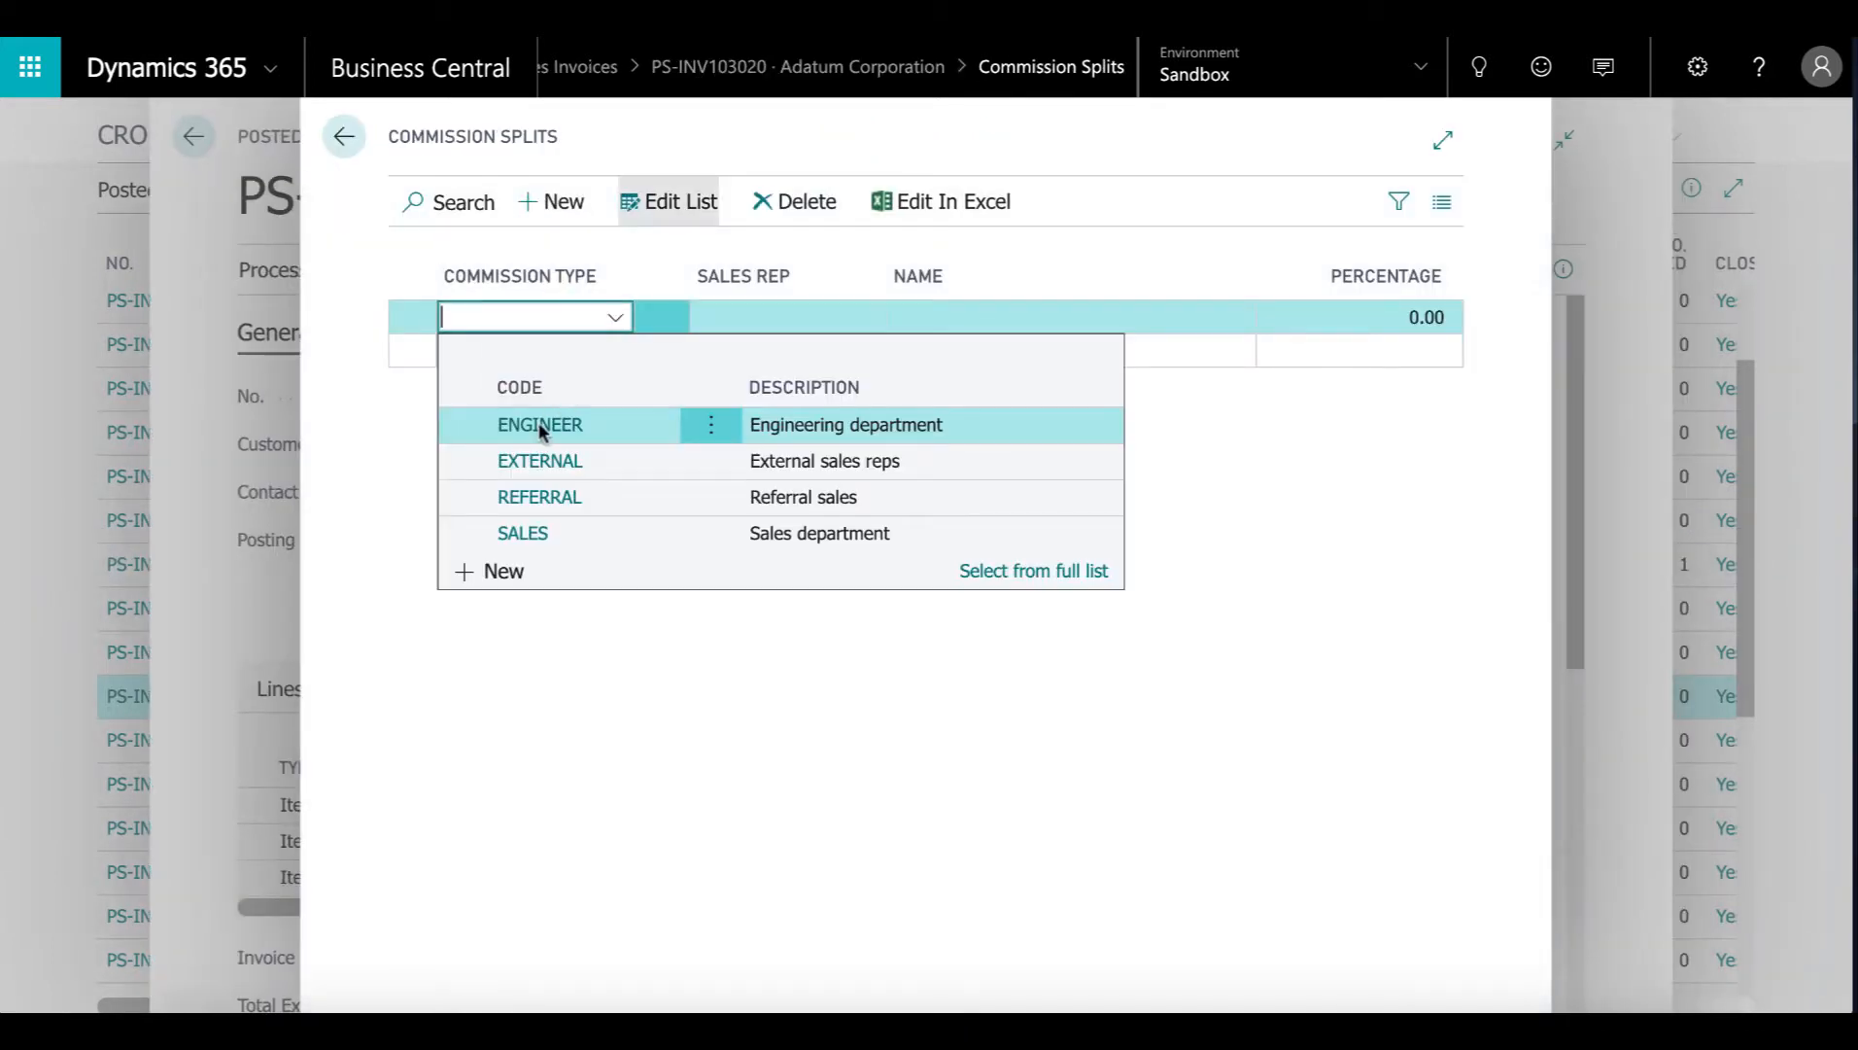
pyautogui.click(522, 533)
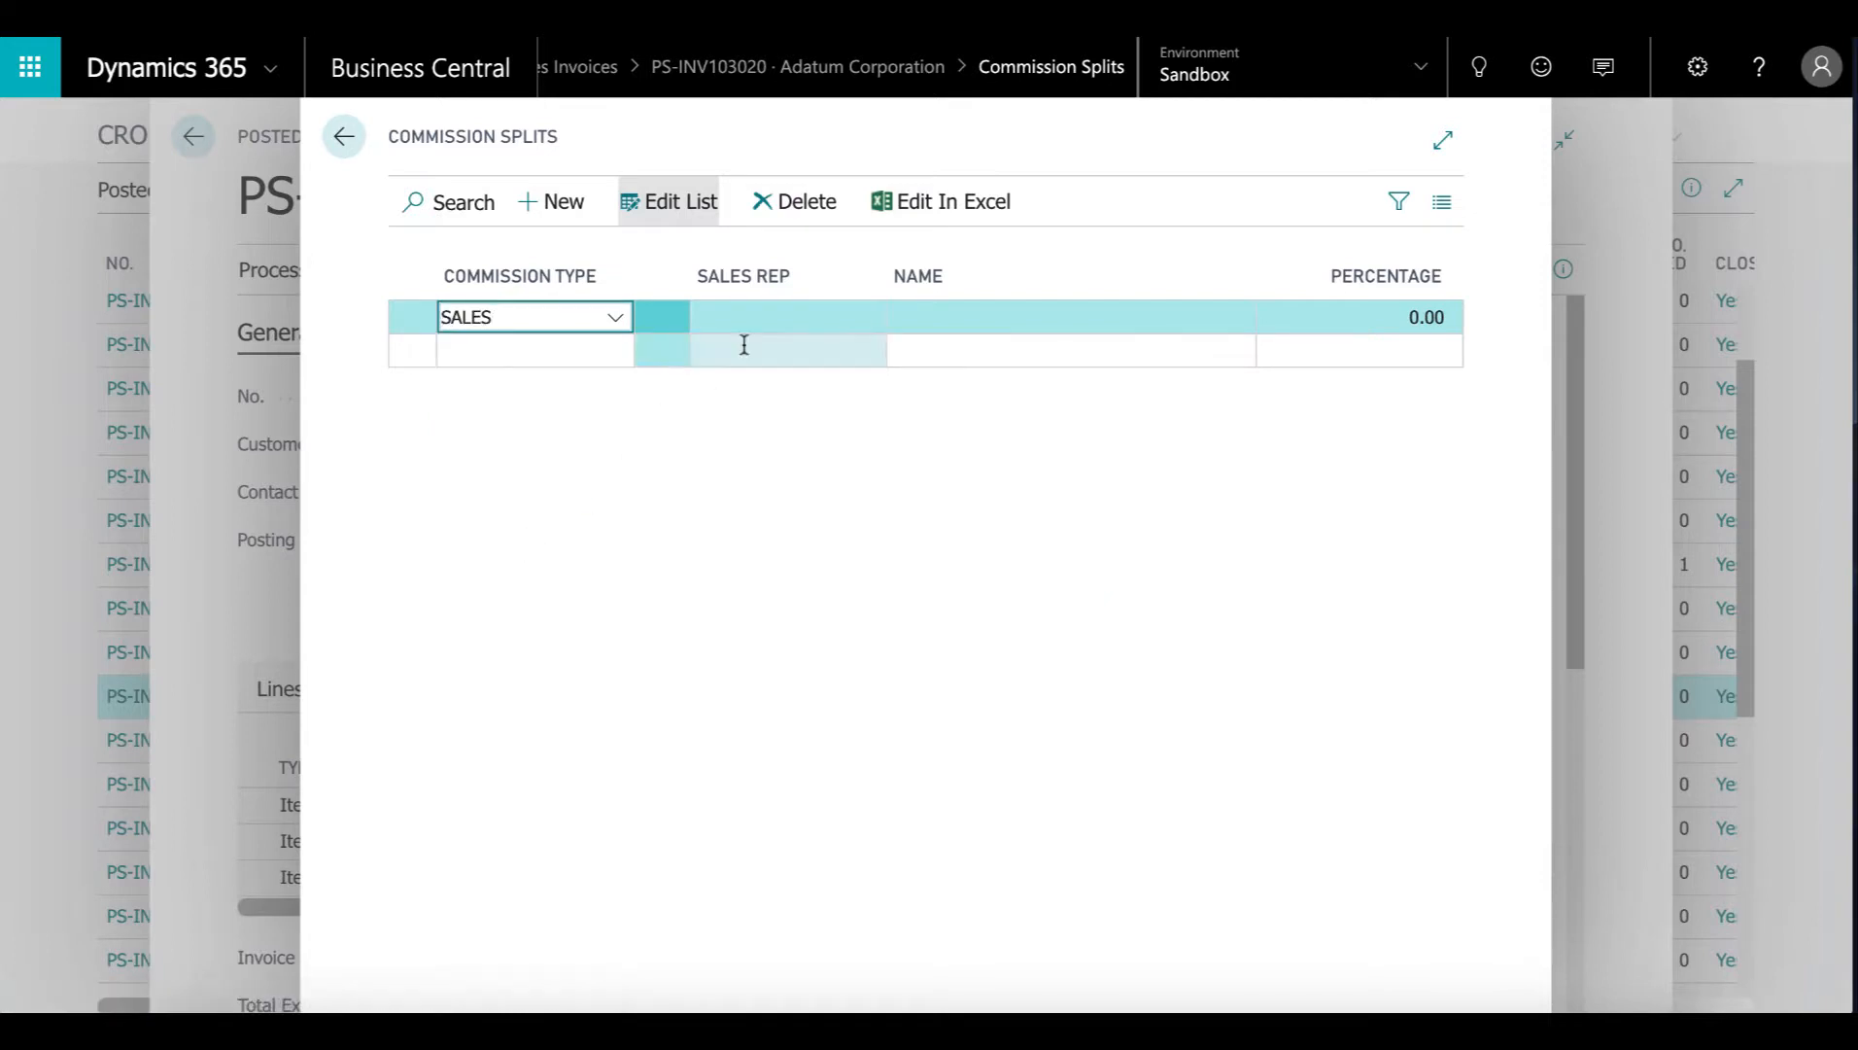
pyautogui.click(785, 320)
pyautogui.write('10000')
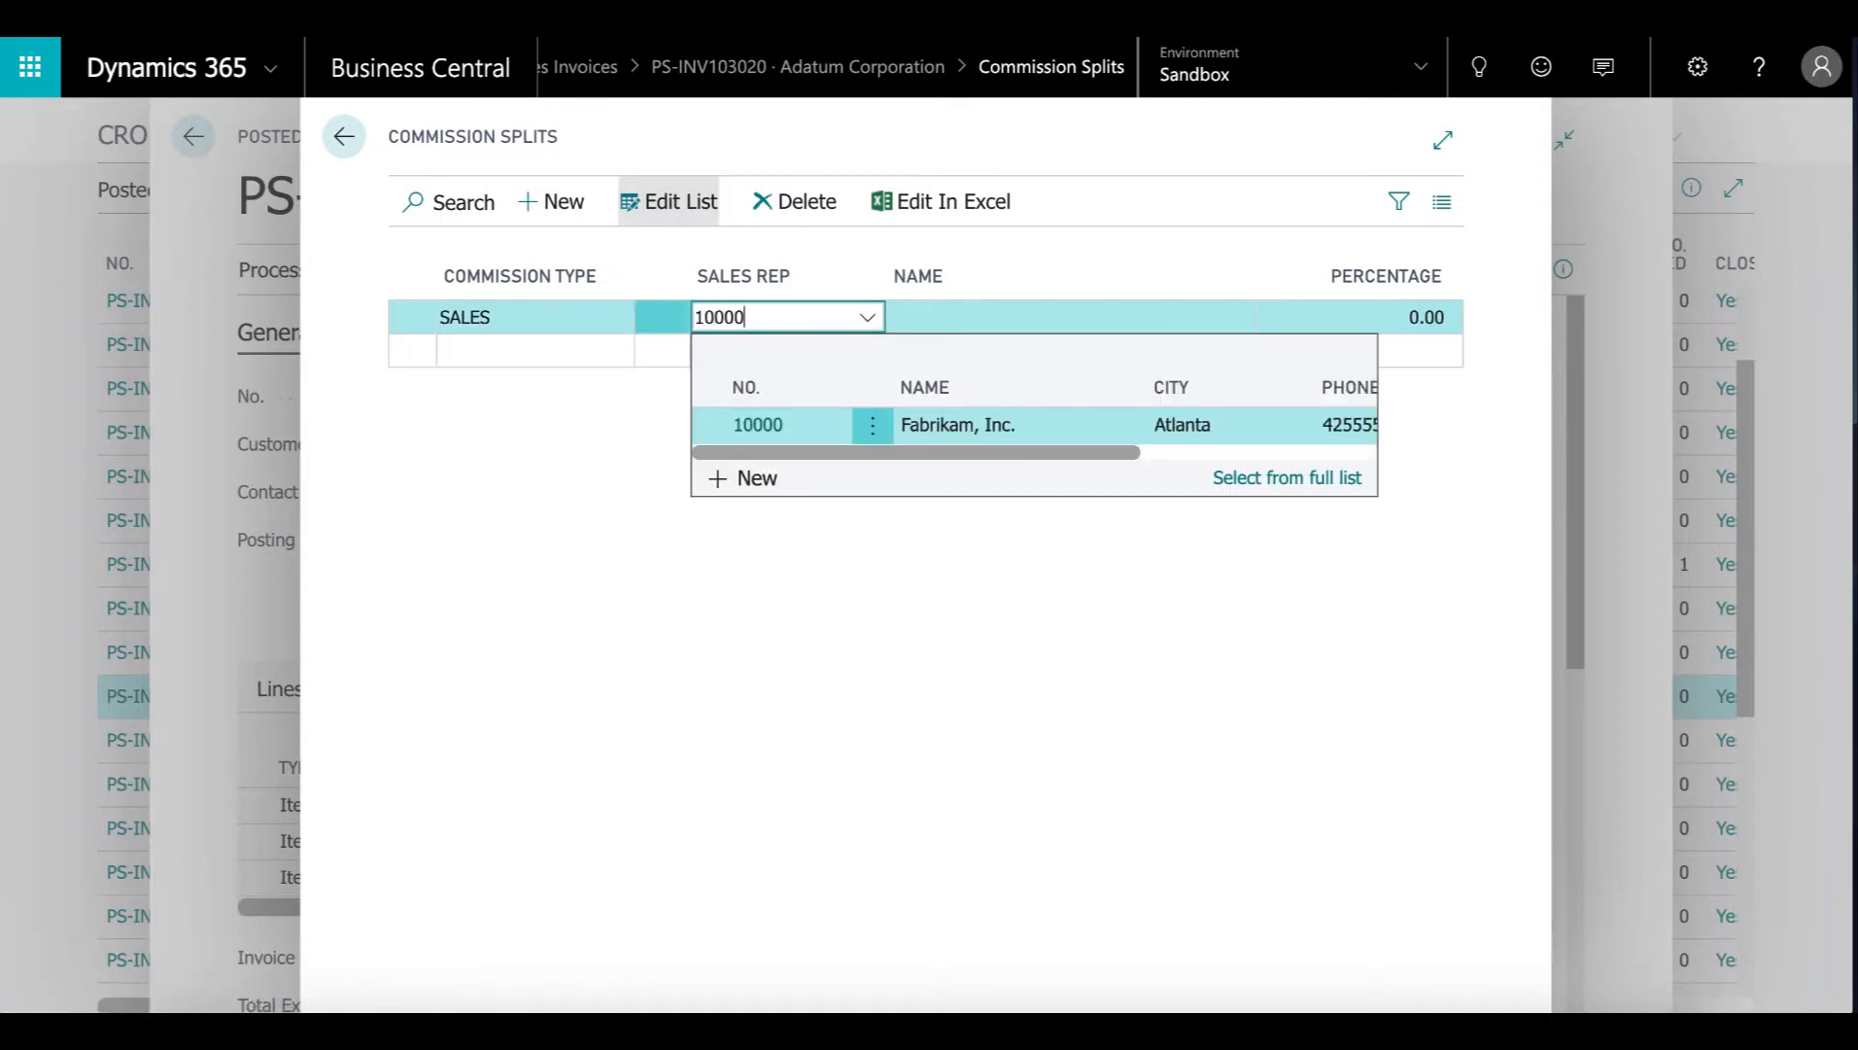
pyautogui.press('Tab')
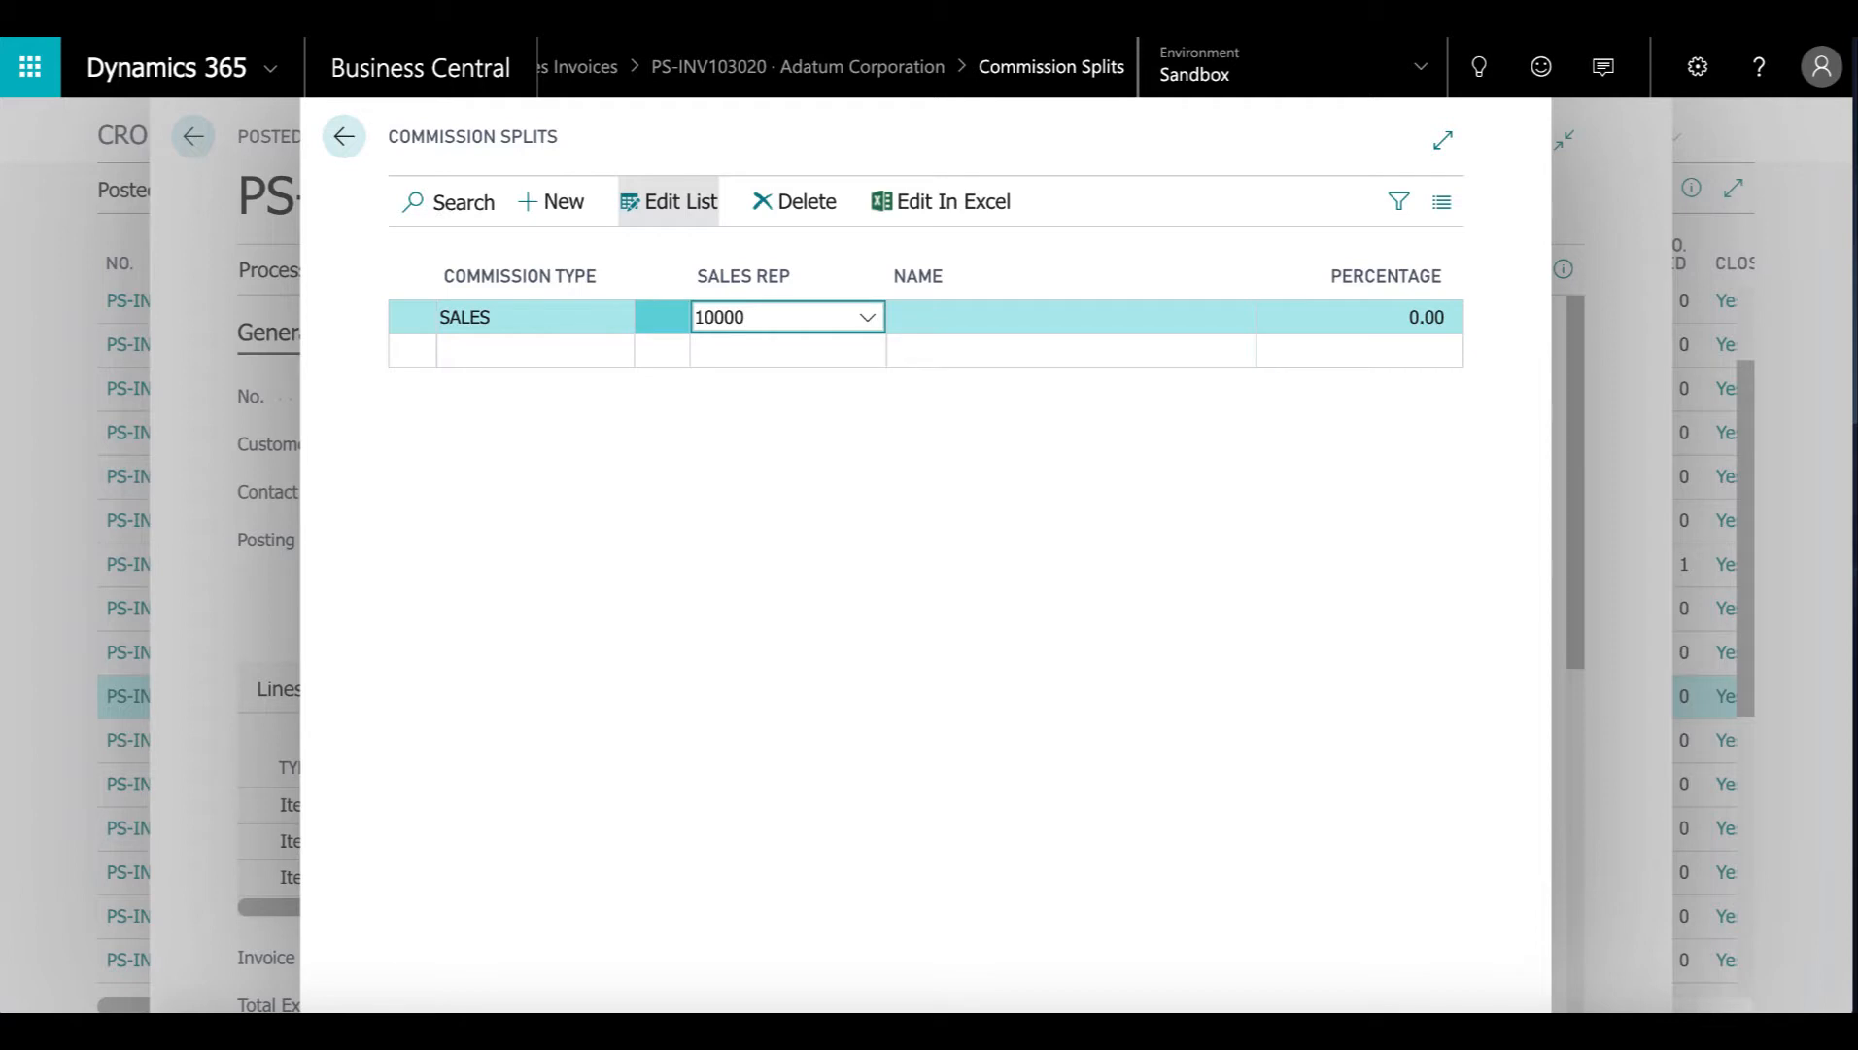
pyautogui.write('100')
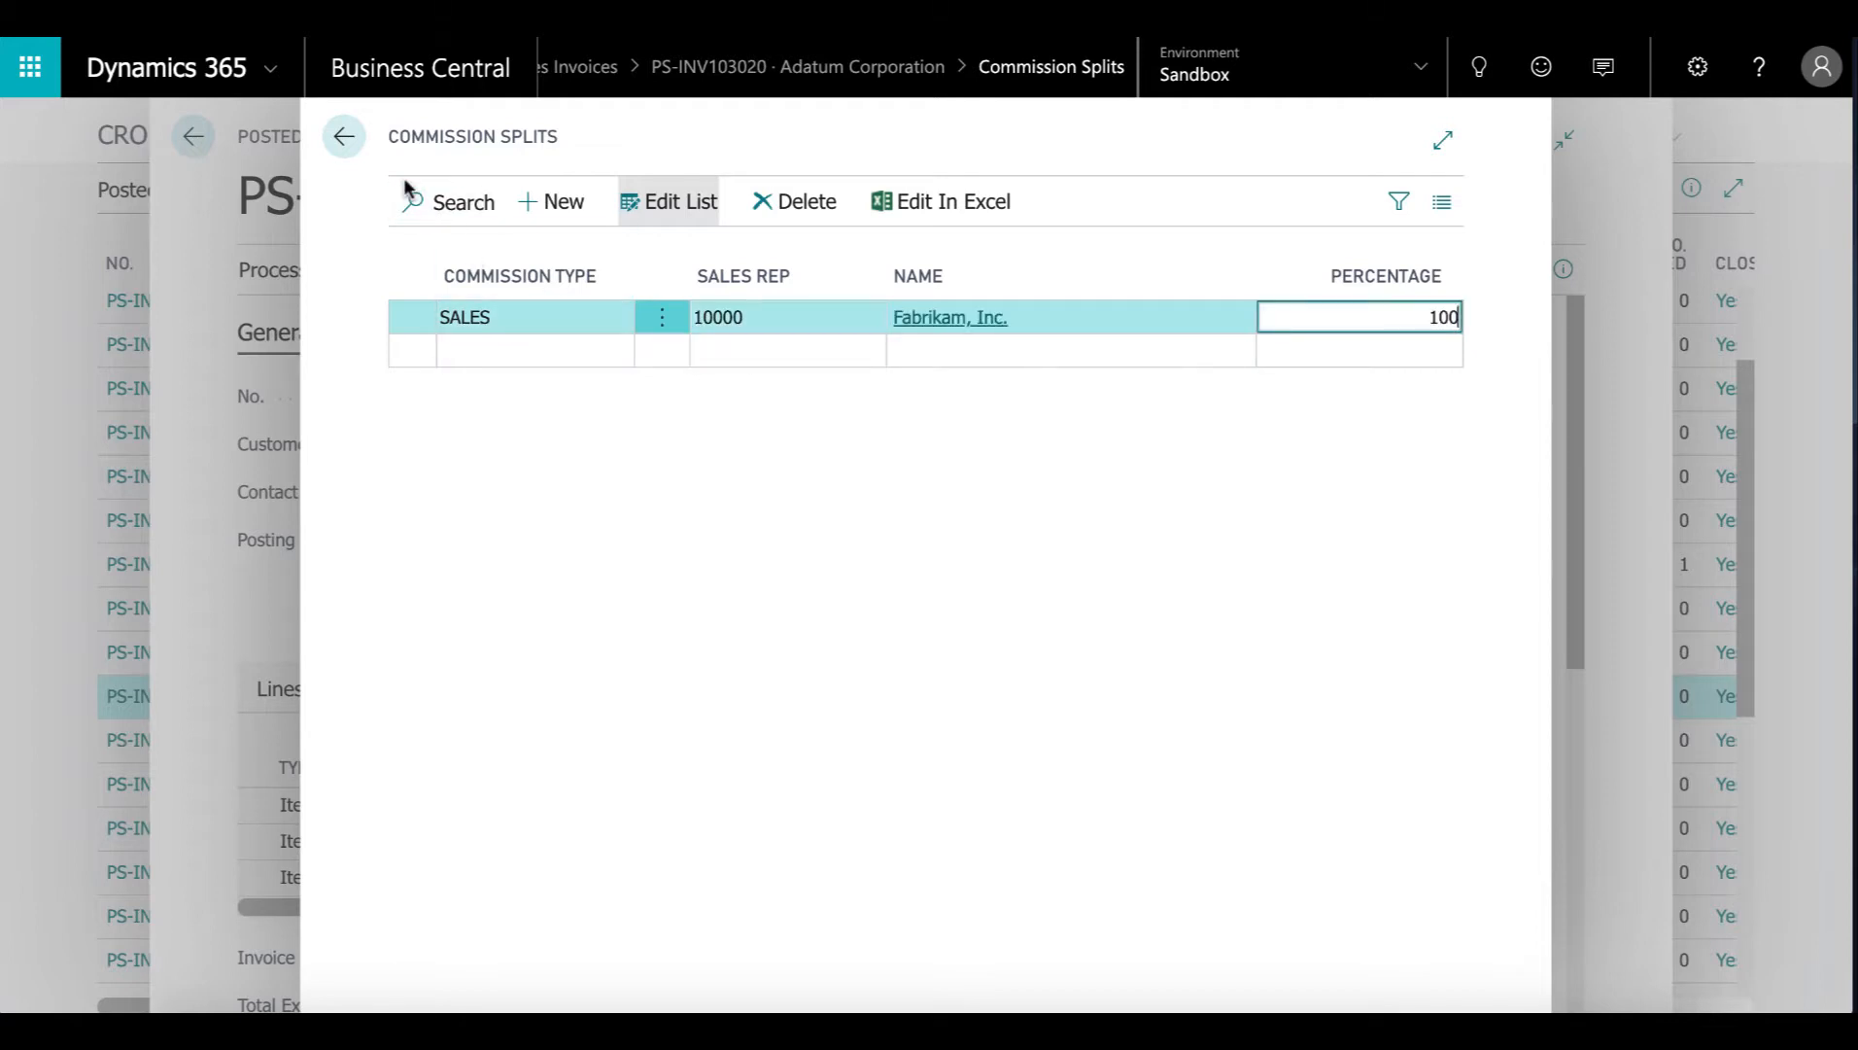
pyautogui.click(346, 139)
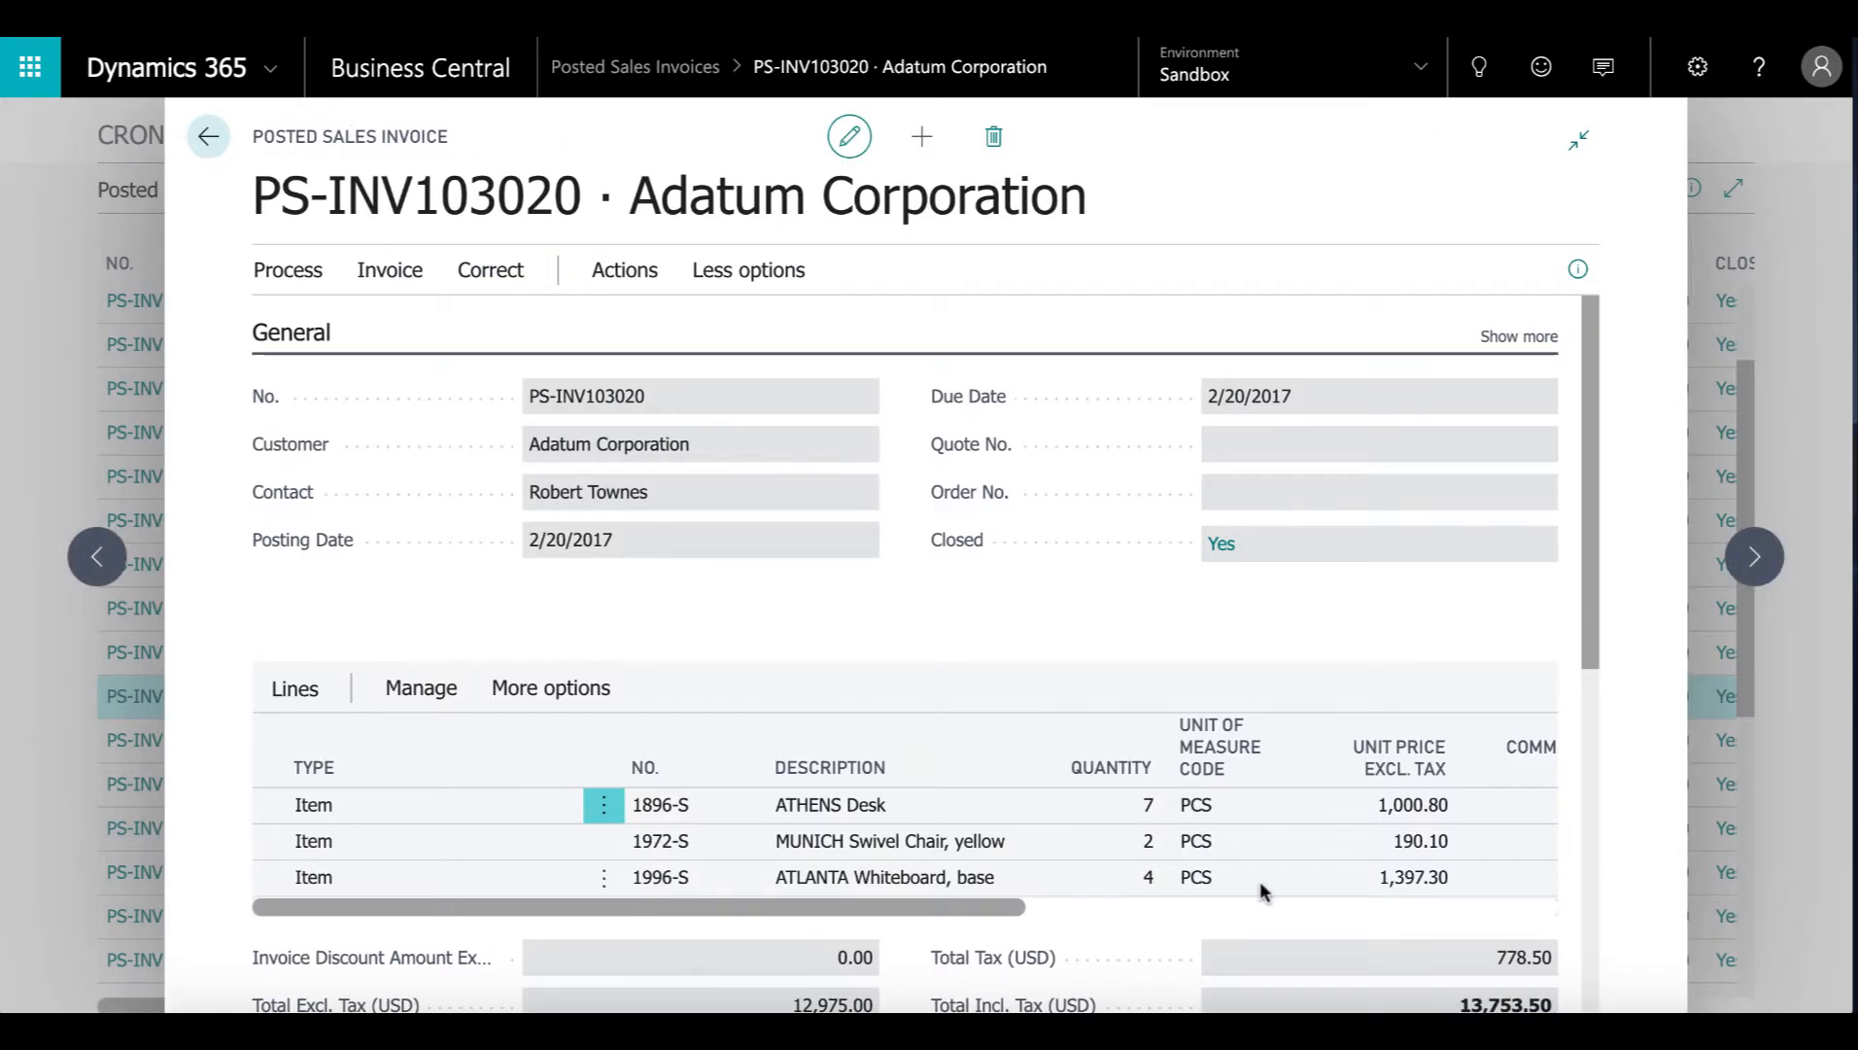
# Set the invoice lines' commission percentages to 15 for the ATHENS Desk, 10 for the MUNICH Swivel Chair and 5 for the ATLANTA Whiteboard
pyautogui.moveTo(1001, 914); pyautogui.dragTo(1322, 925)
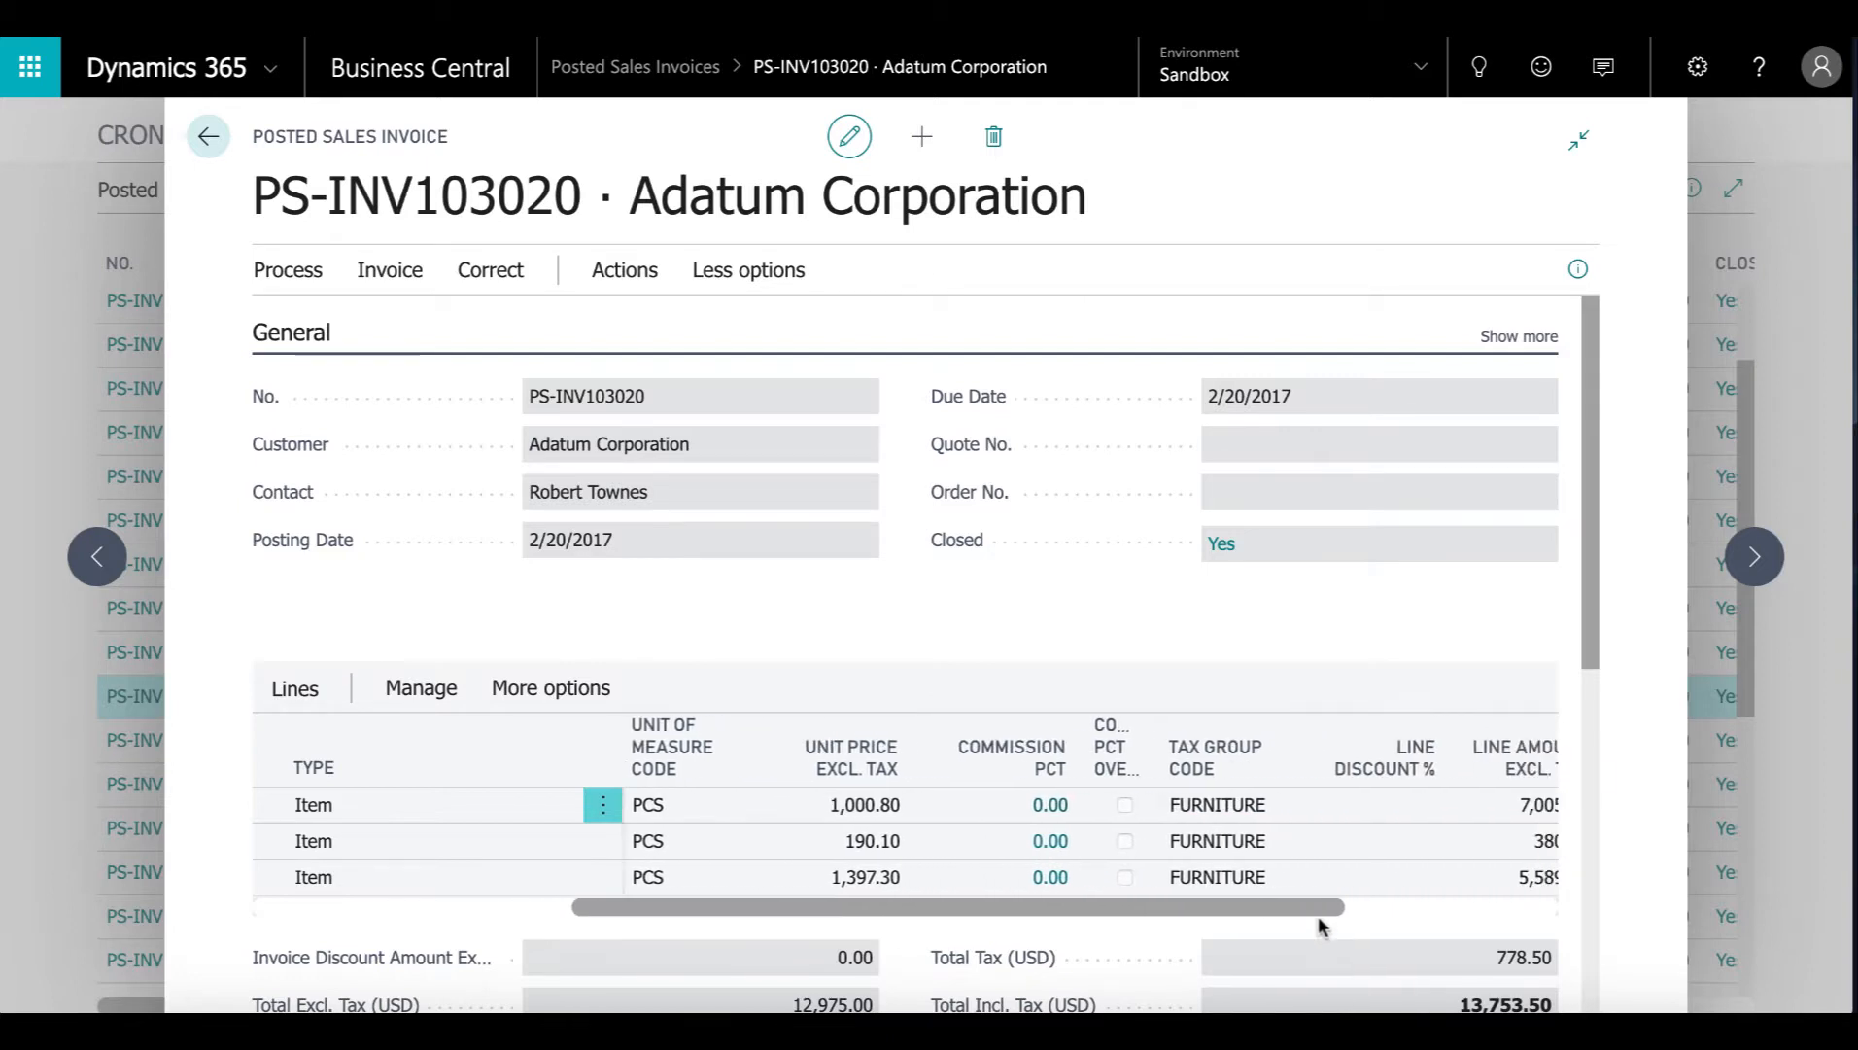
pyautogui.click(1051, 807)
pyautogui.write('1')
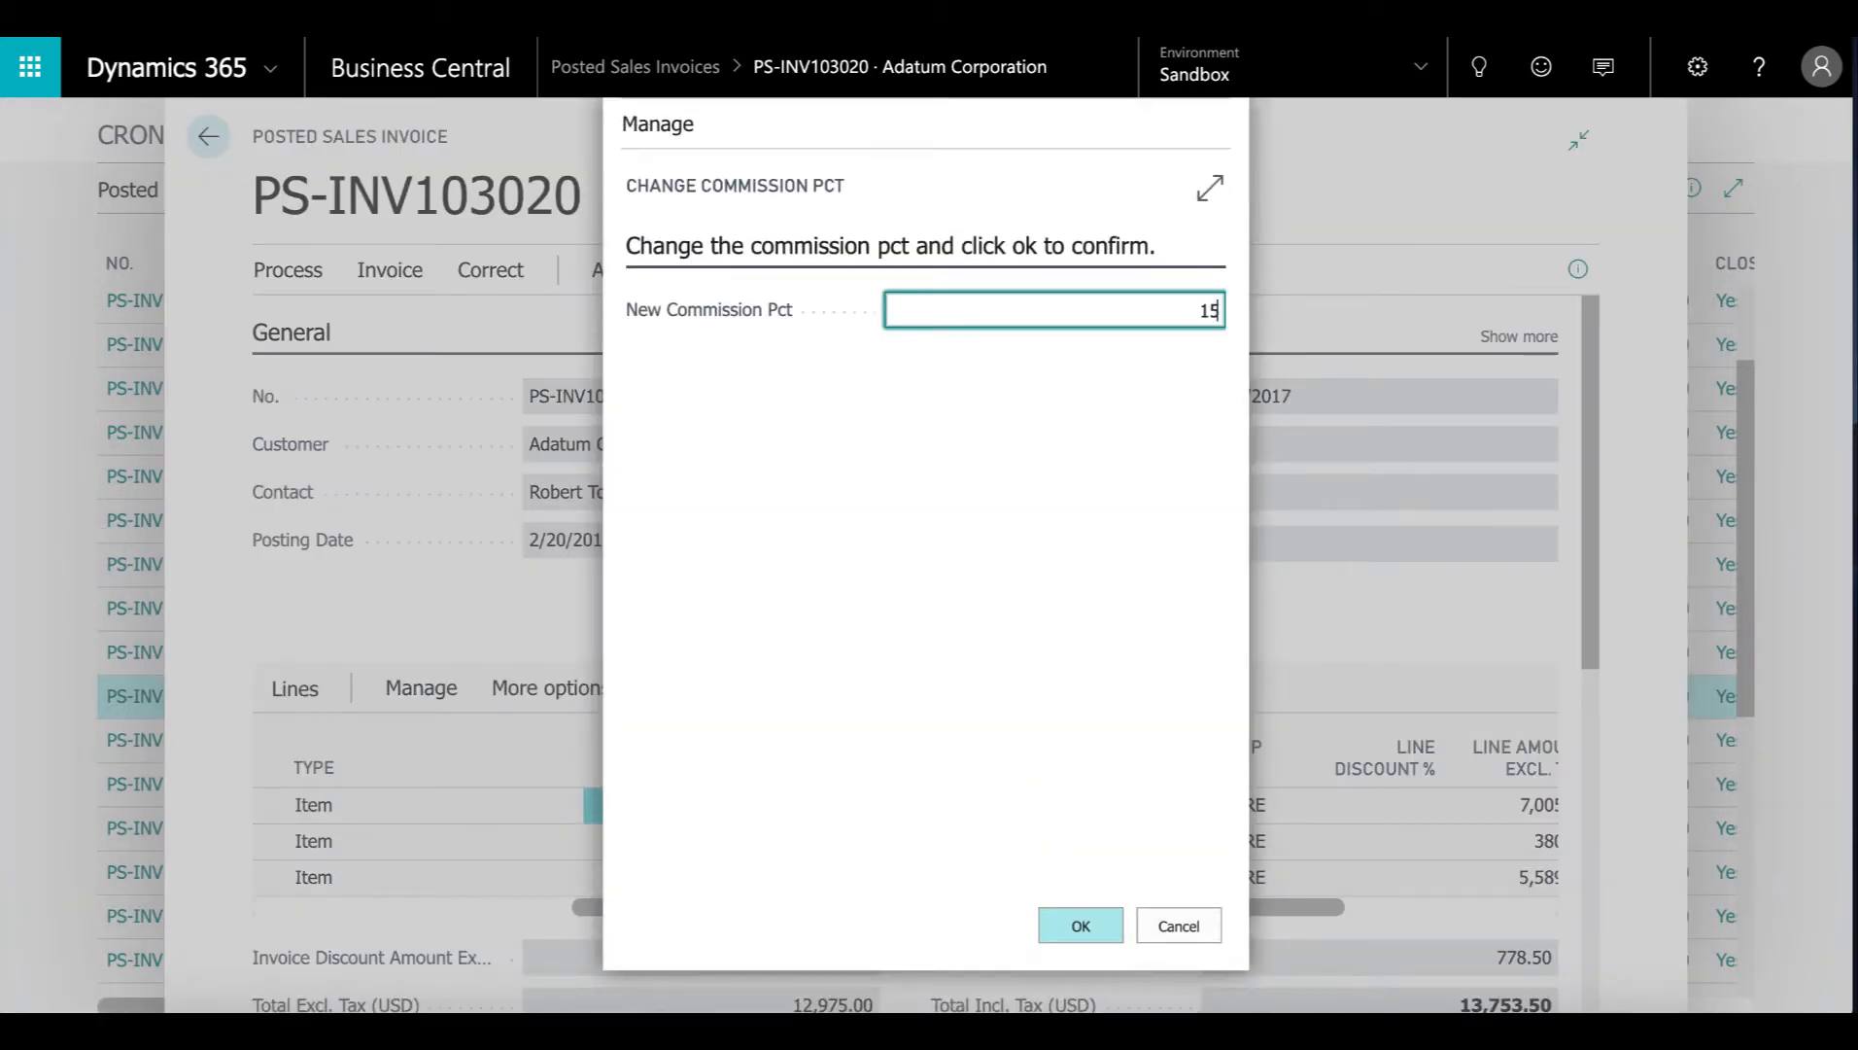
pyautogui.write('5')
pyautogui.click(1075, 932)
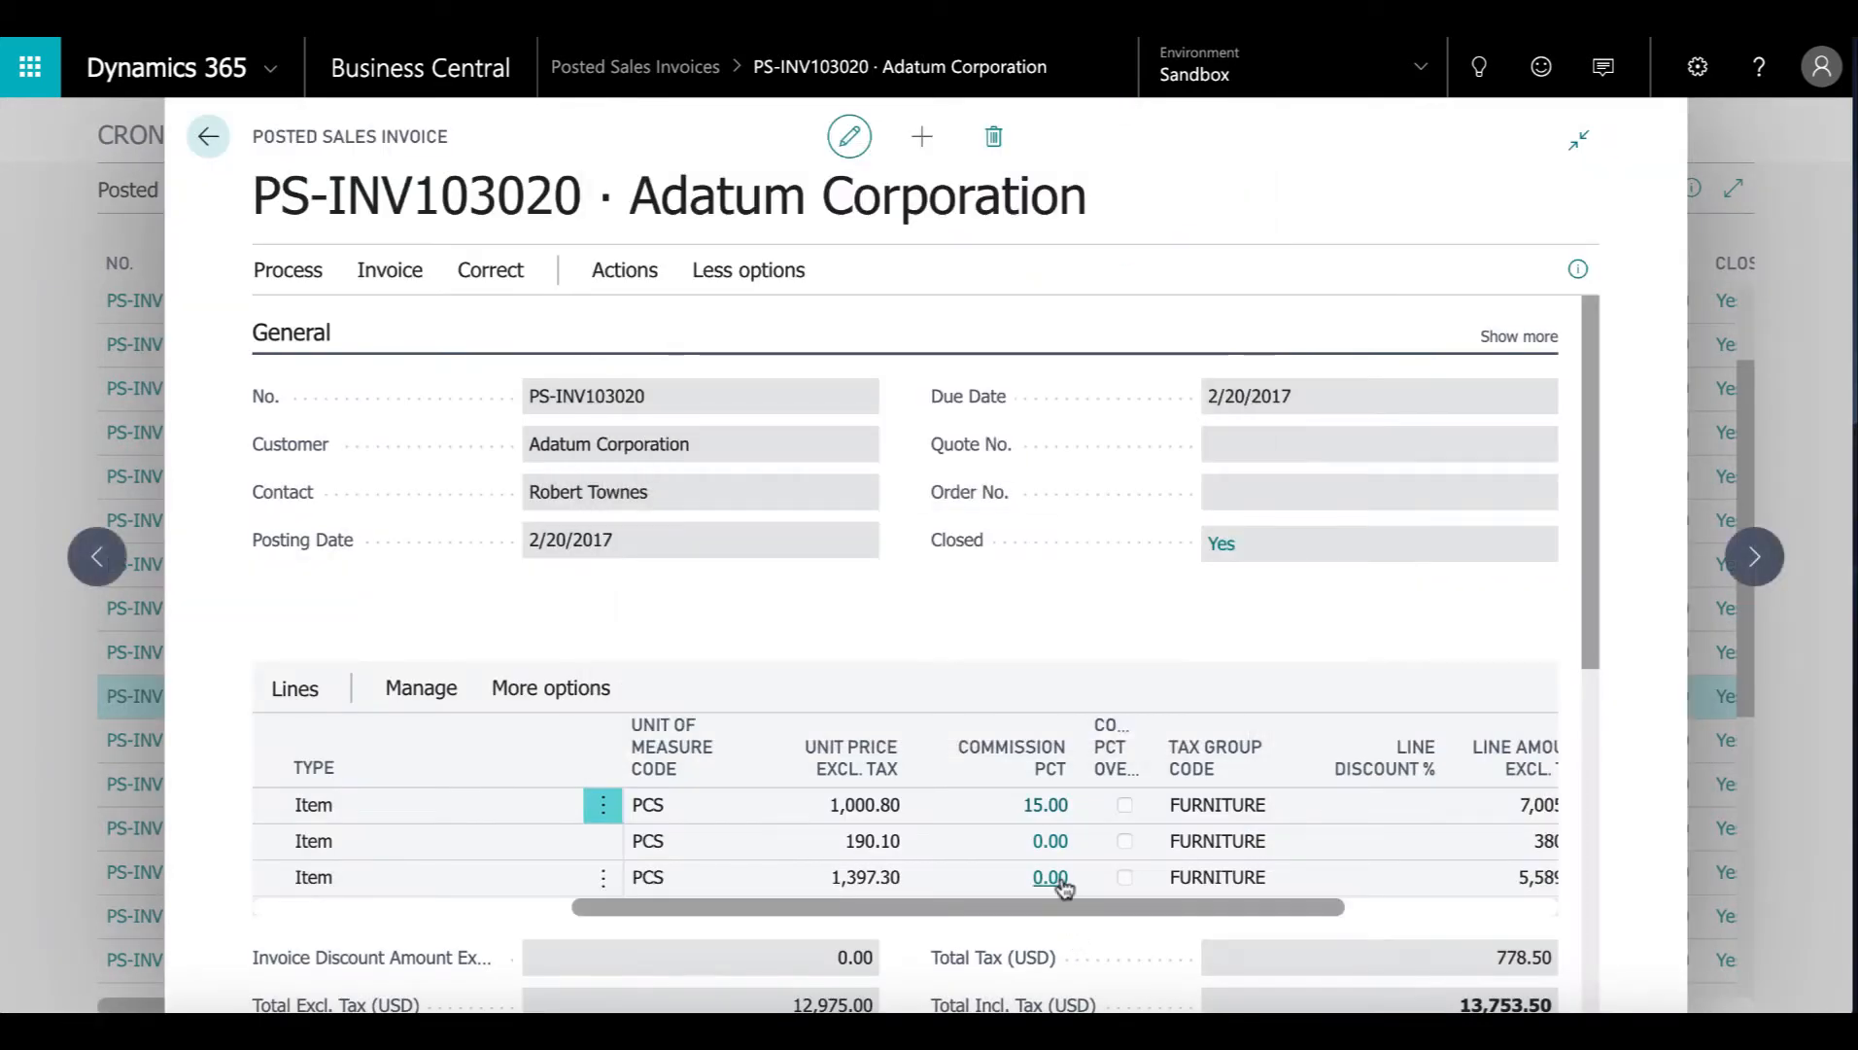
pyautogui.click(1051, 841)
pyautogui.write('10')
pyautogui.click(1070, 928)
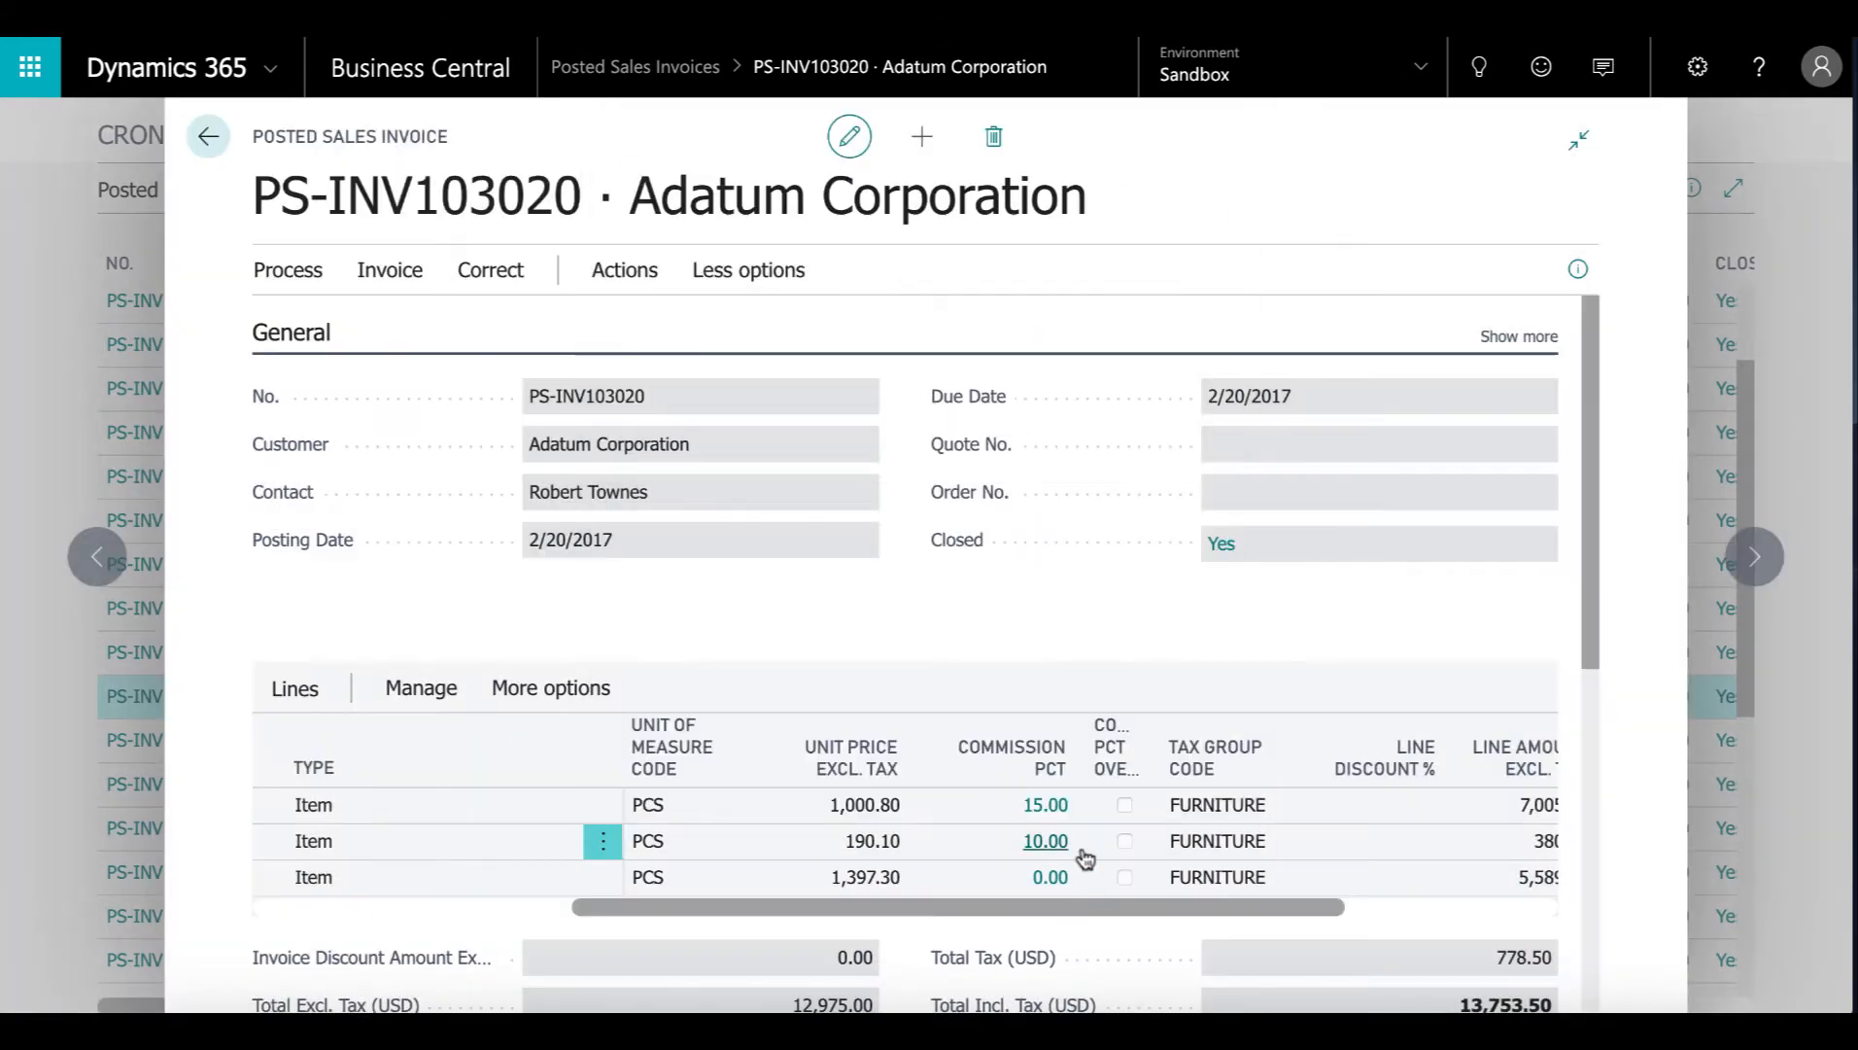
pyautogui.click(1050, 879)
pyautogui.write('5')
pyautogui.click(1075, 931)
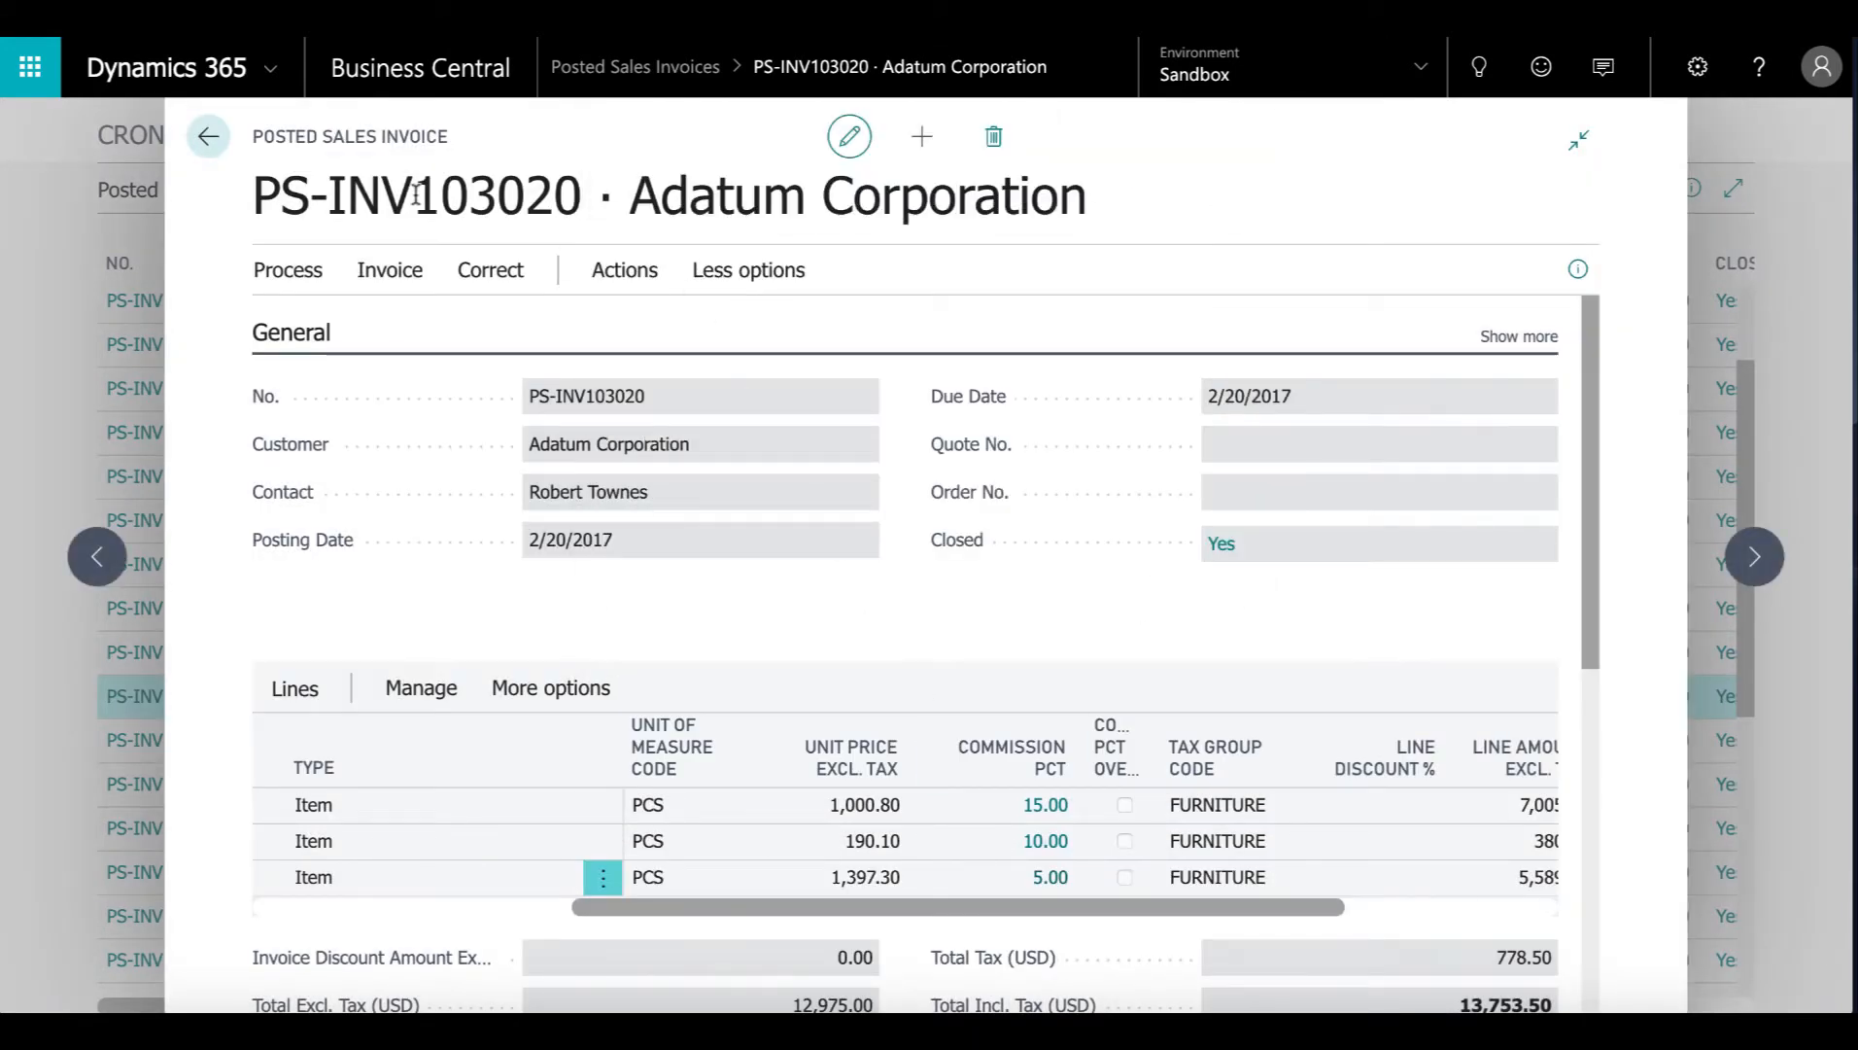
# Create the commissions for invoice PS-INV103020 and open its commission ledger entries
pyautogui.click(306, 282)
pyautogui.click(522, 322)
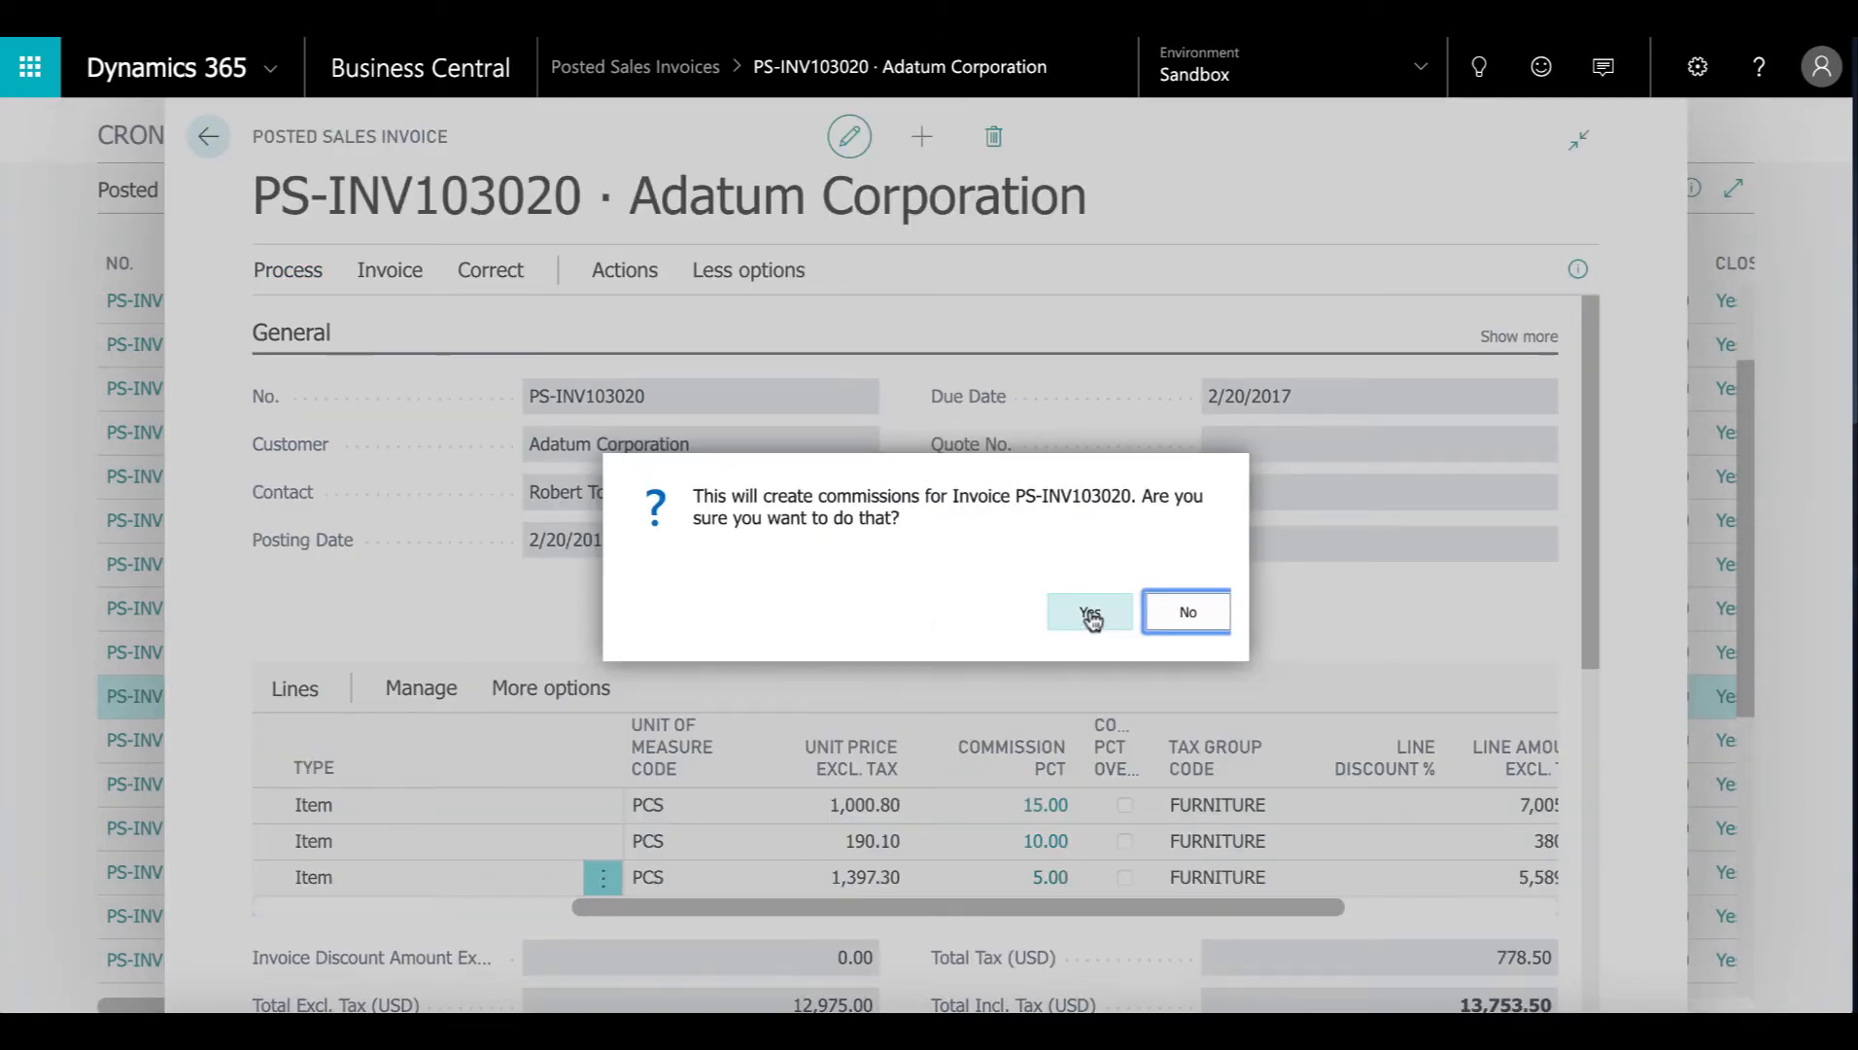
pyautogui.click(1091, 618)
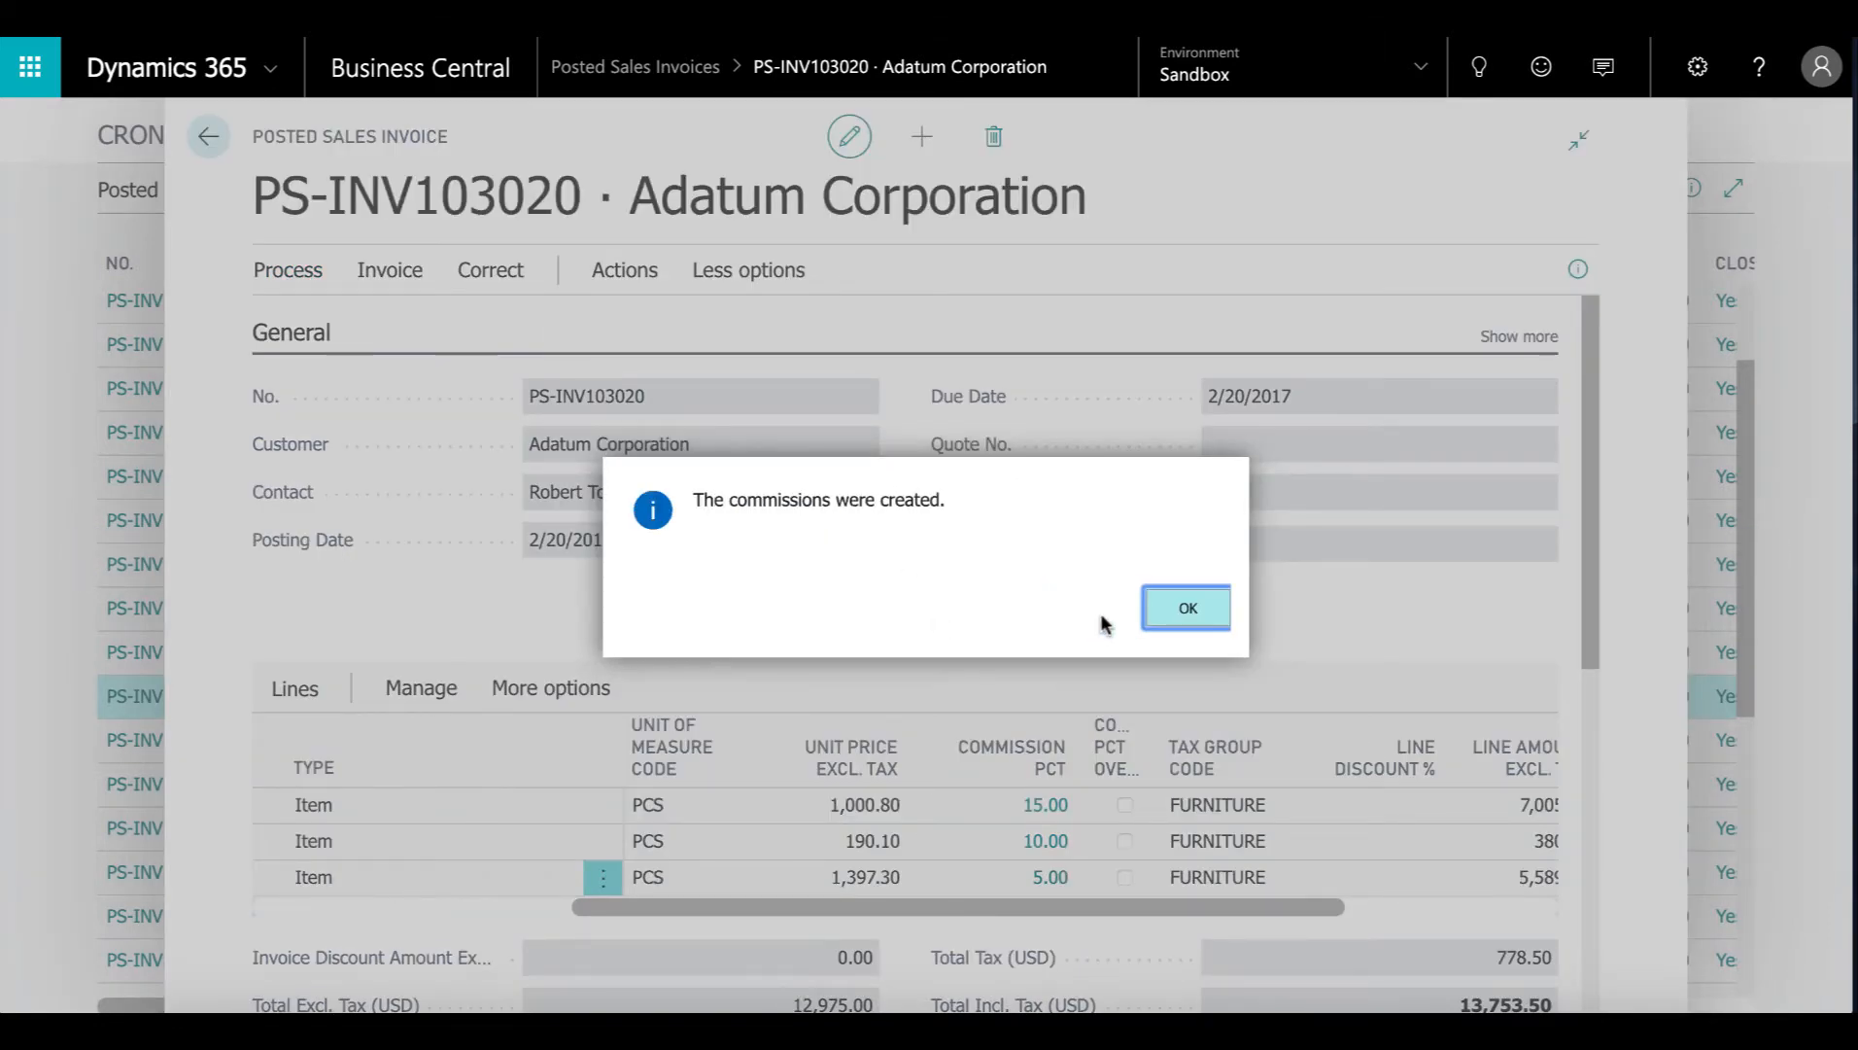
pyautogui.click(1166, 605)
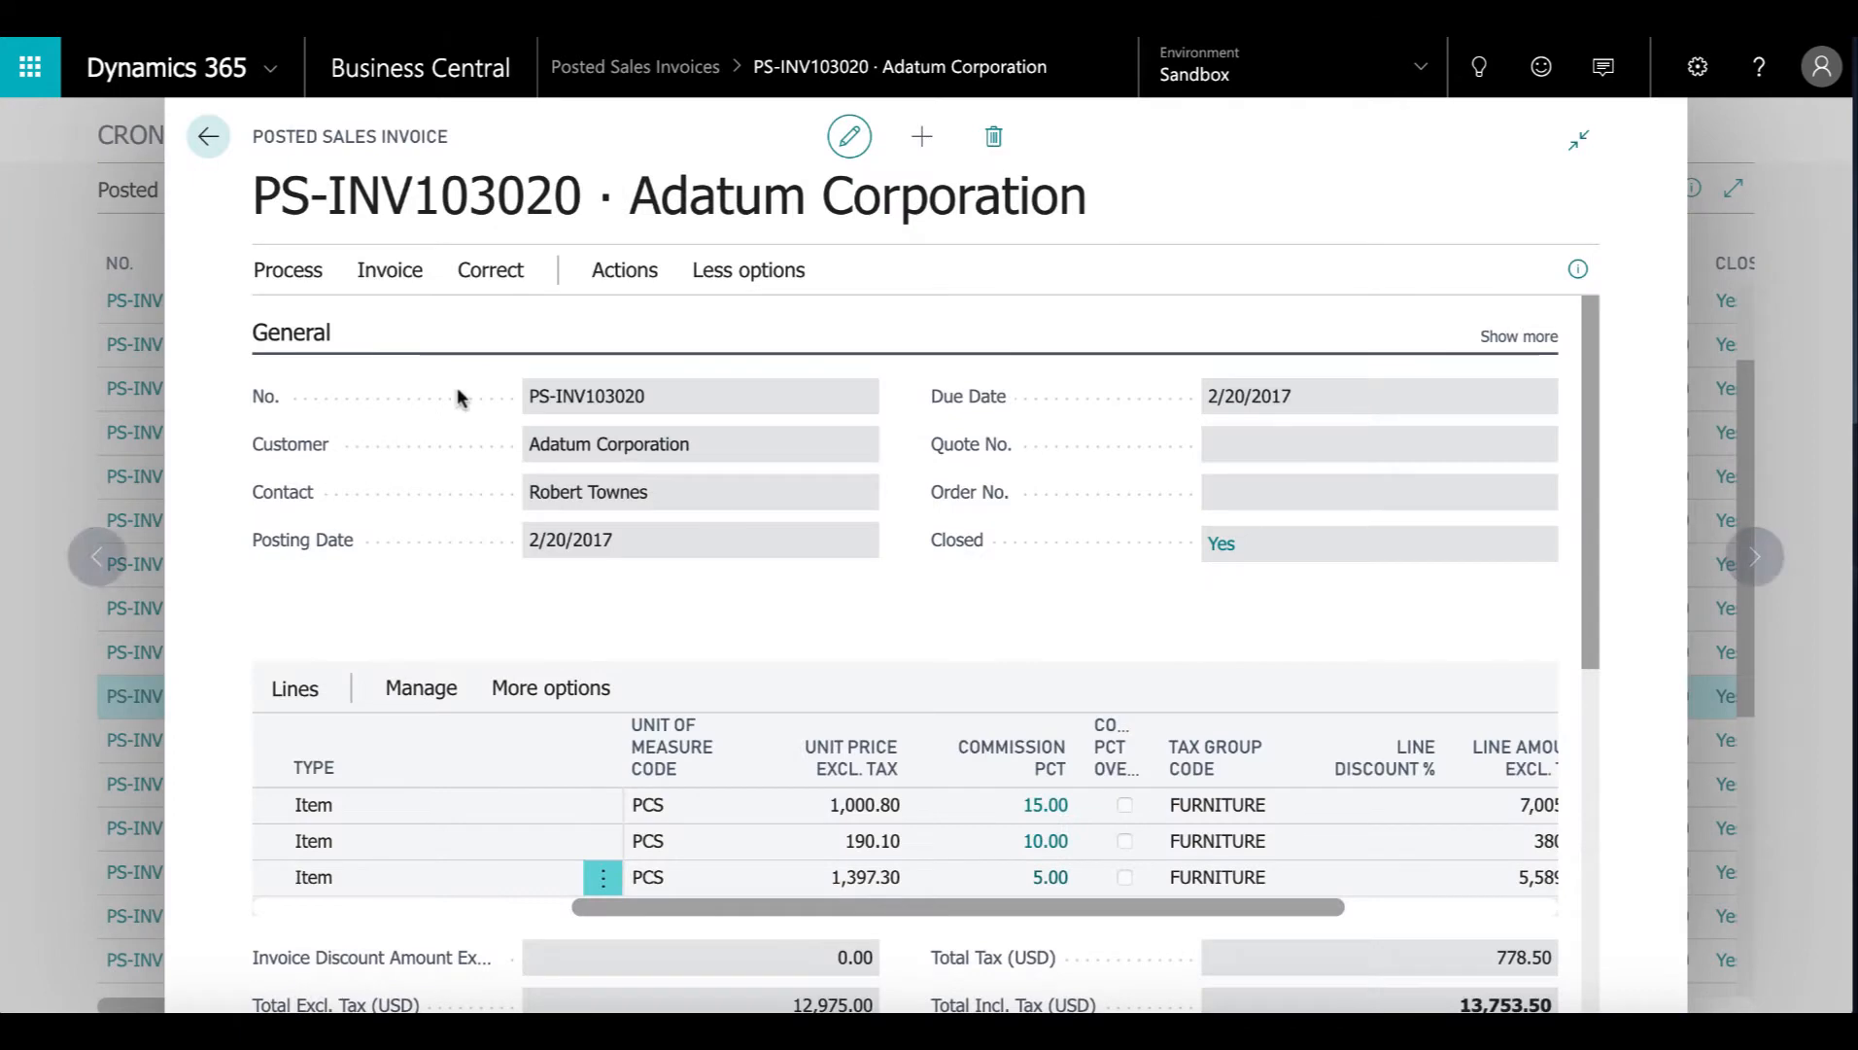
pyautogui.click(291, 272)
pyautogui.click(331, 323)
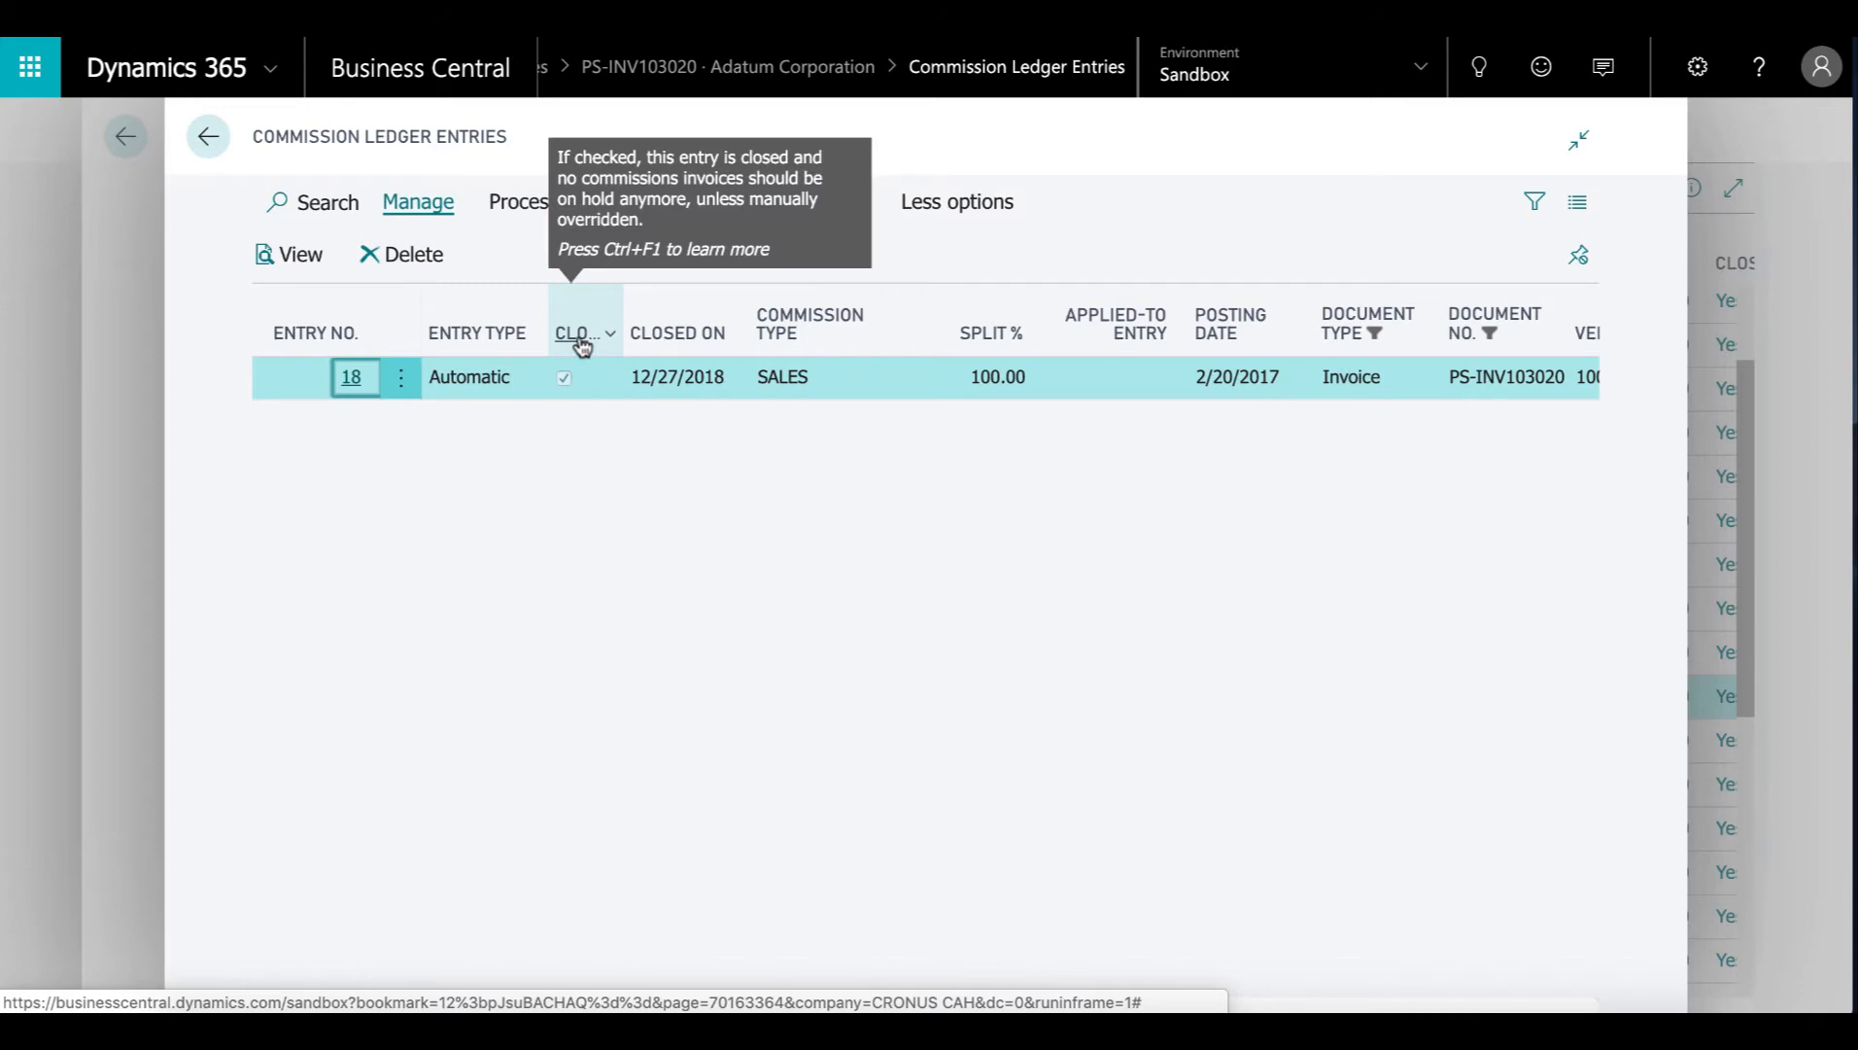
# Check the closed status of the invoice's commission ledger entry and leave both the entries and the posted invoice
pyautogui.moveTo(574, 336)
pyautogui.press('Escape')
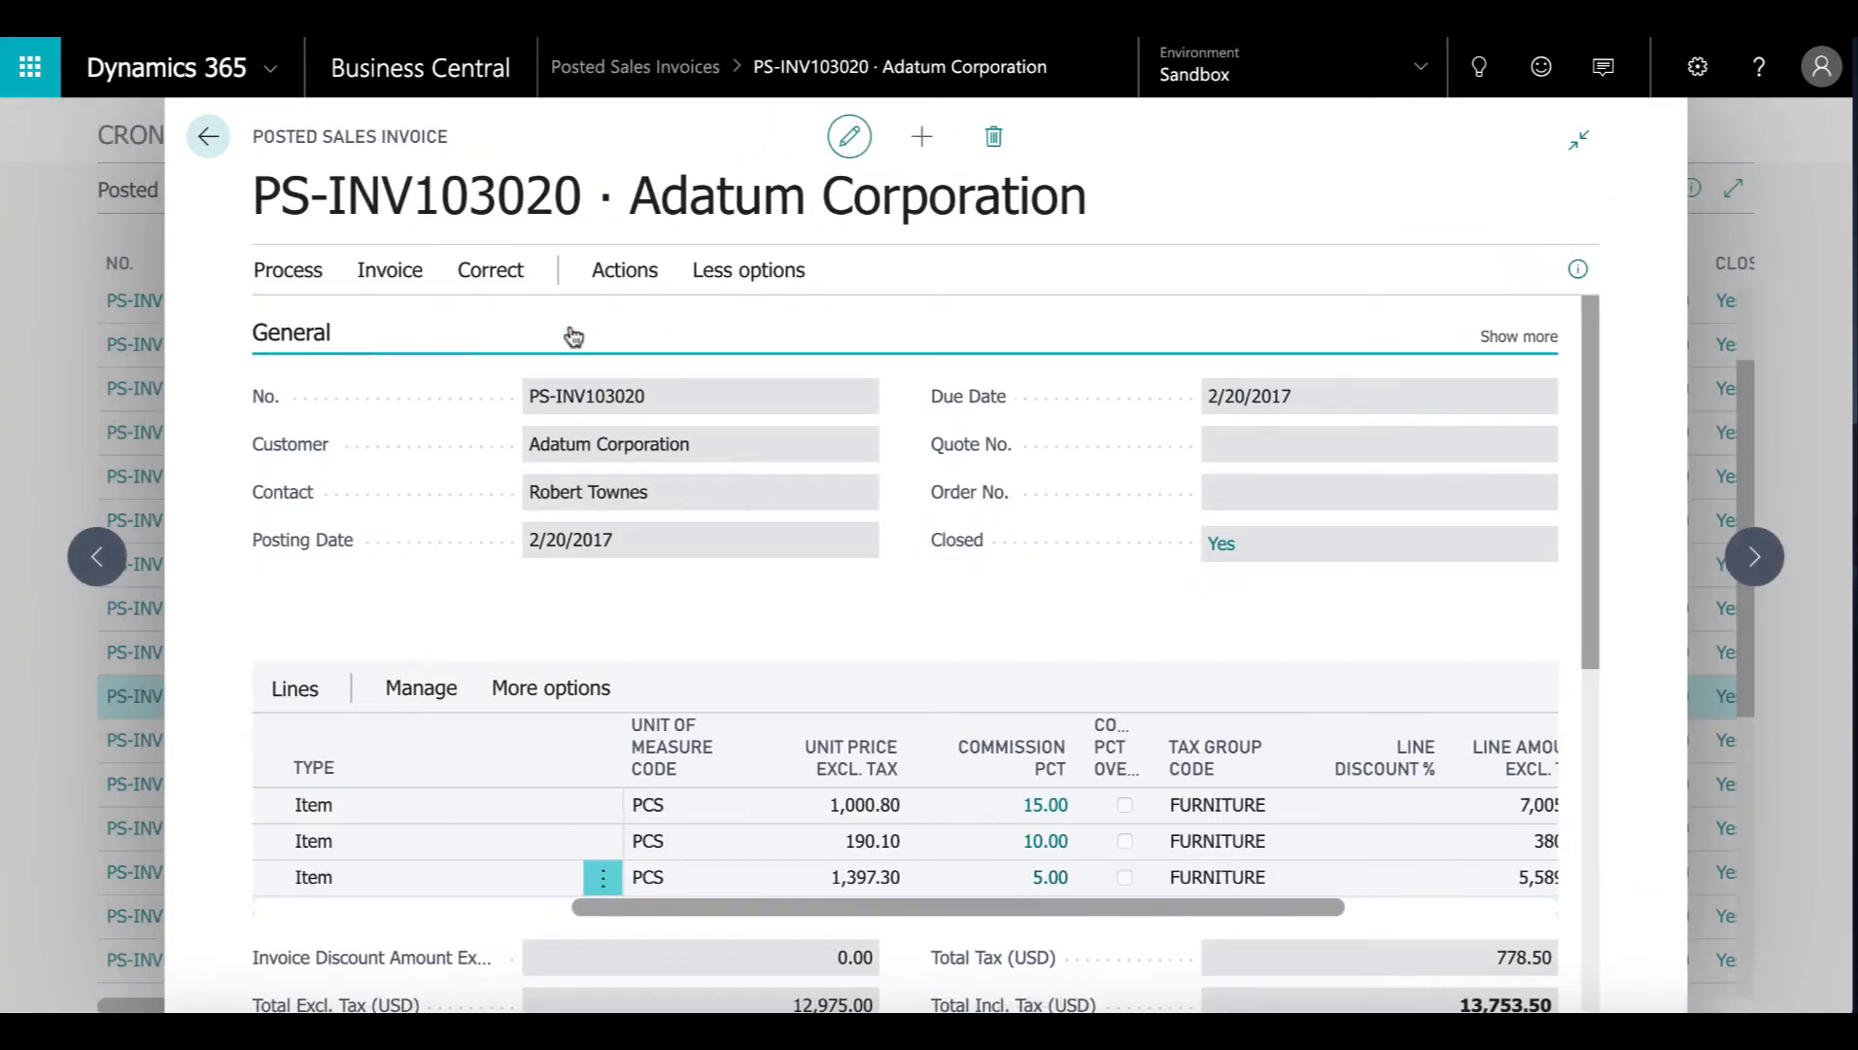
pyautogui.press('Escape')
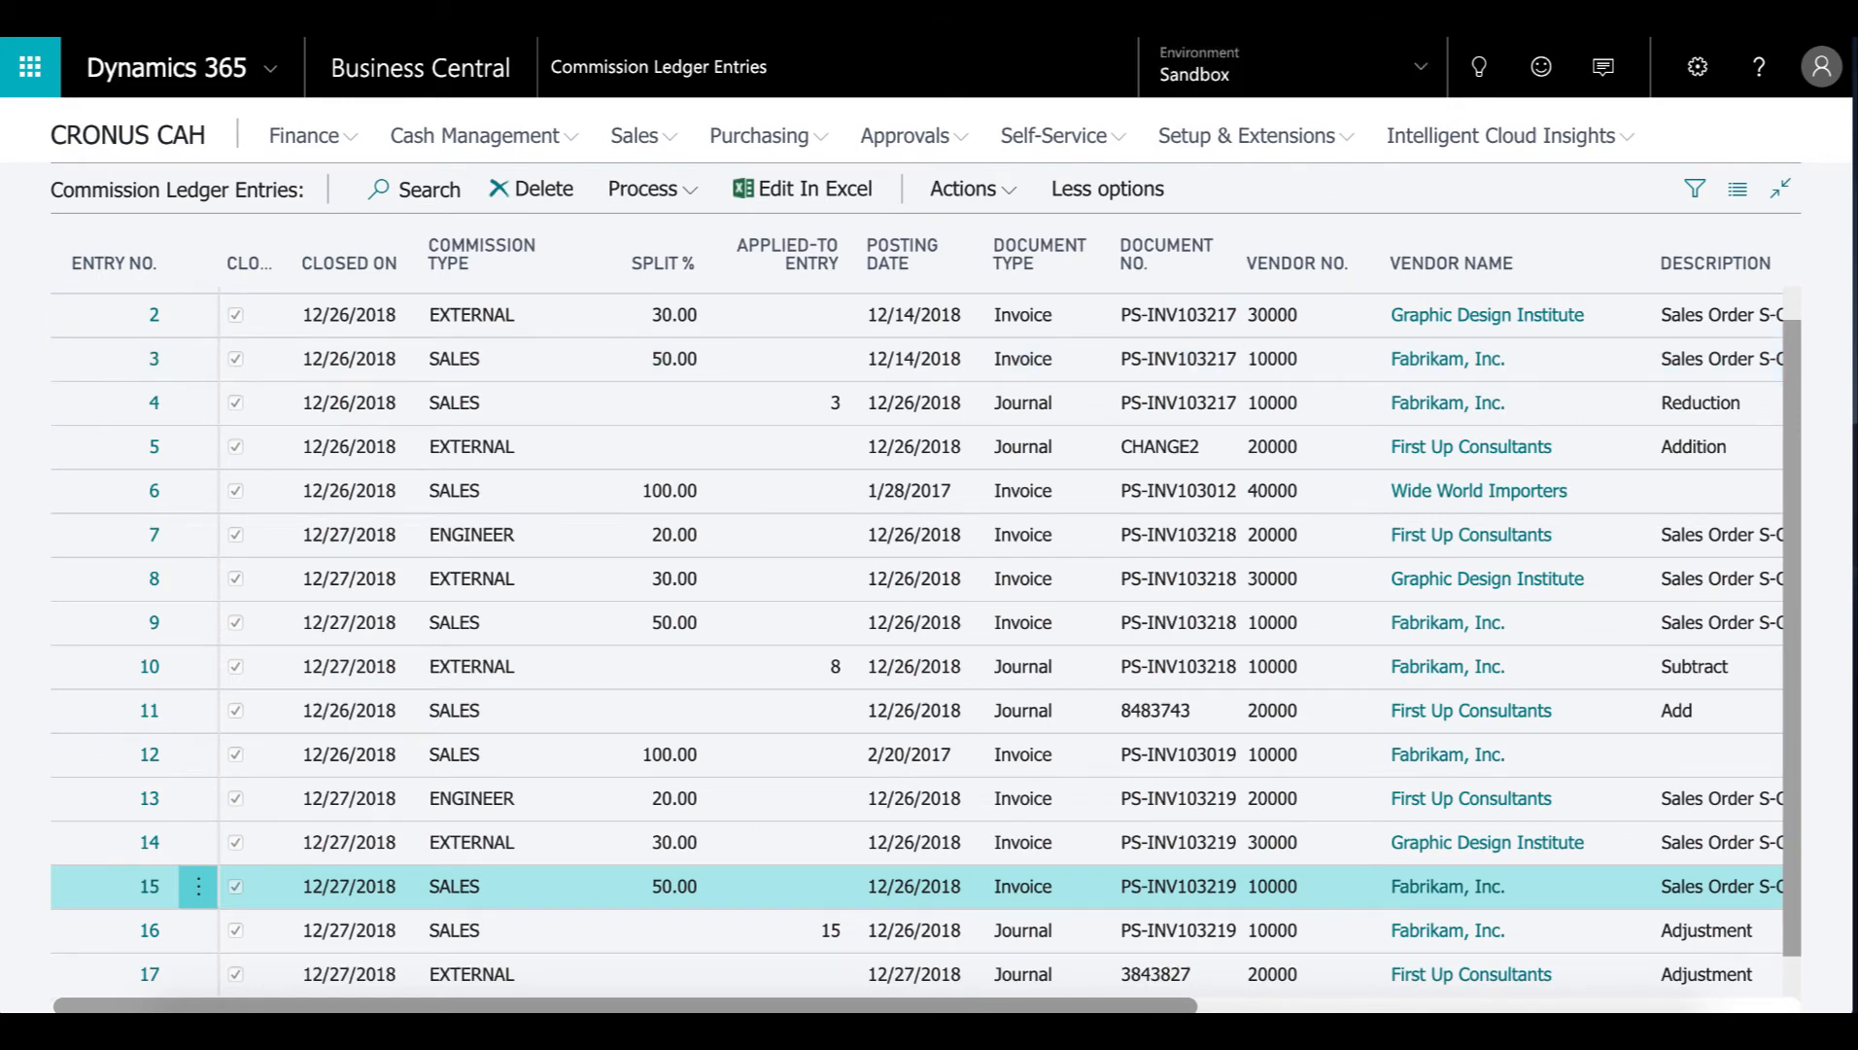
# Find the Detailed Commissions report by searching for "commissions" and open its request page with the posting date filter left blank
pyautogui.click(1477, 68)
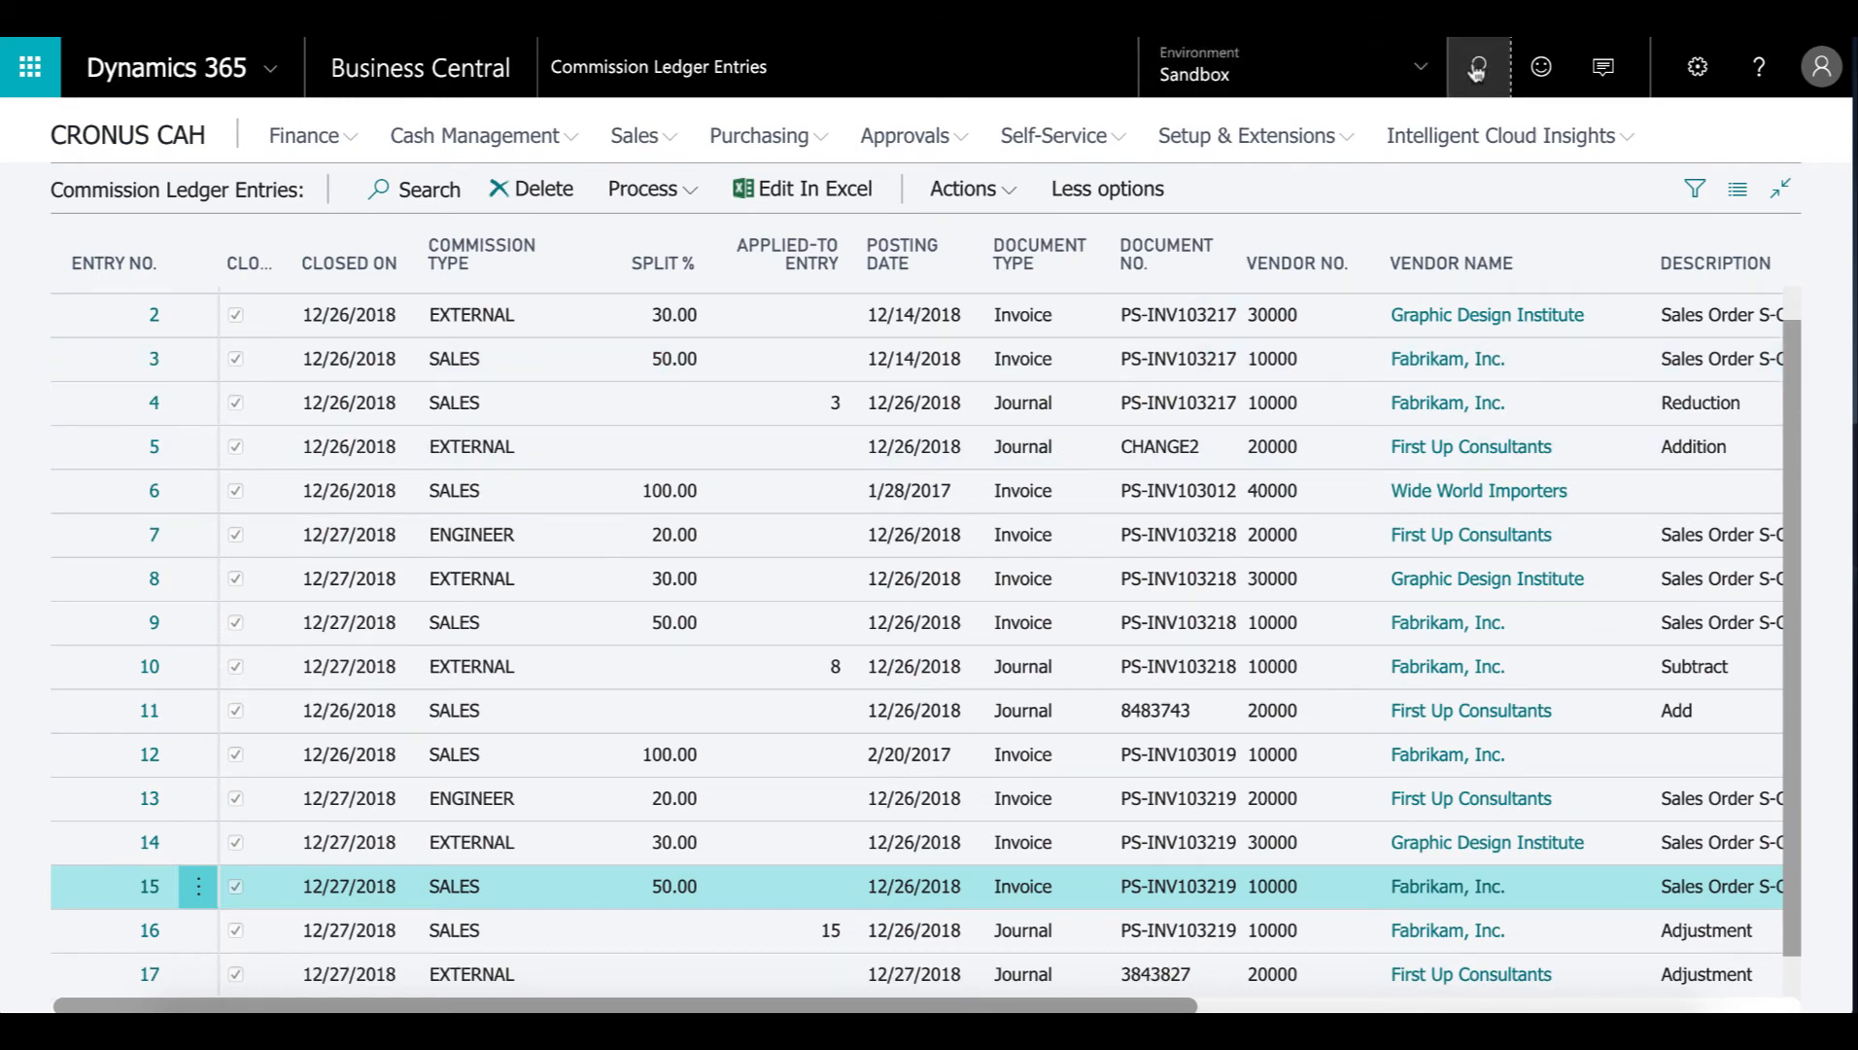
pyautogui.write('commissions')
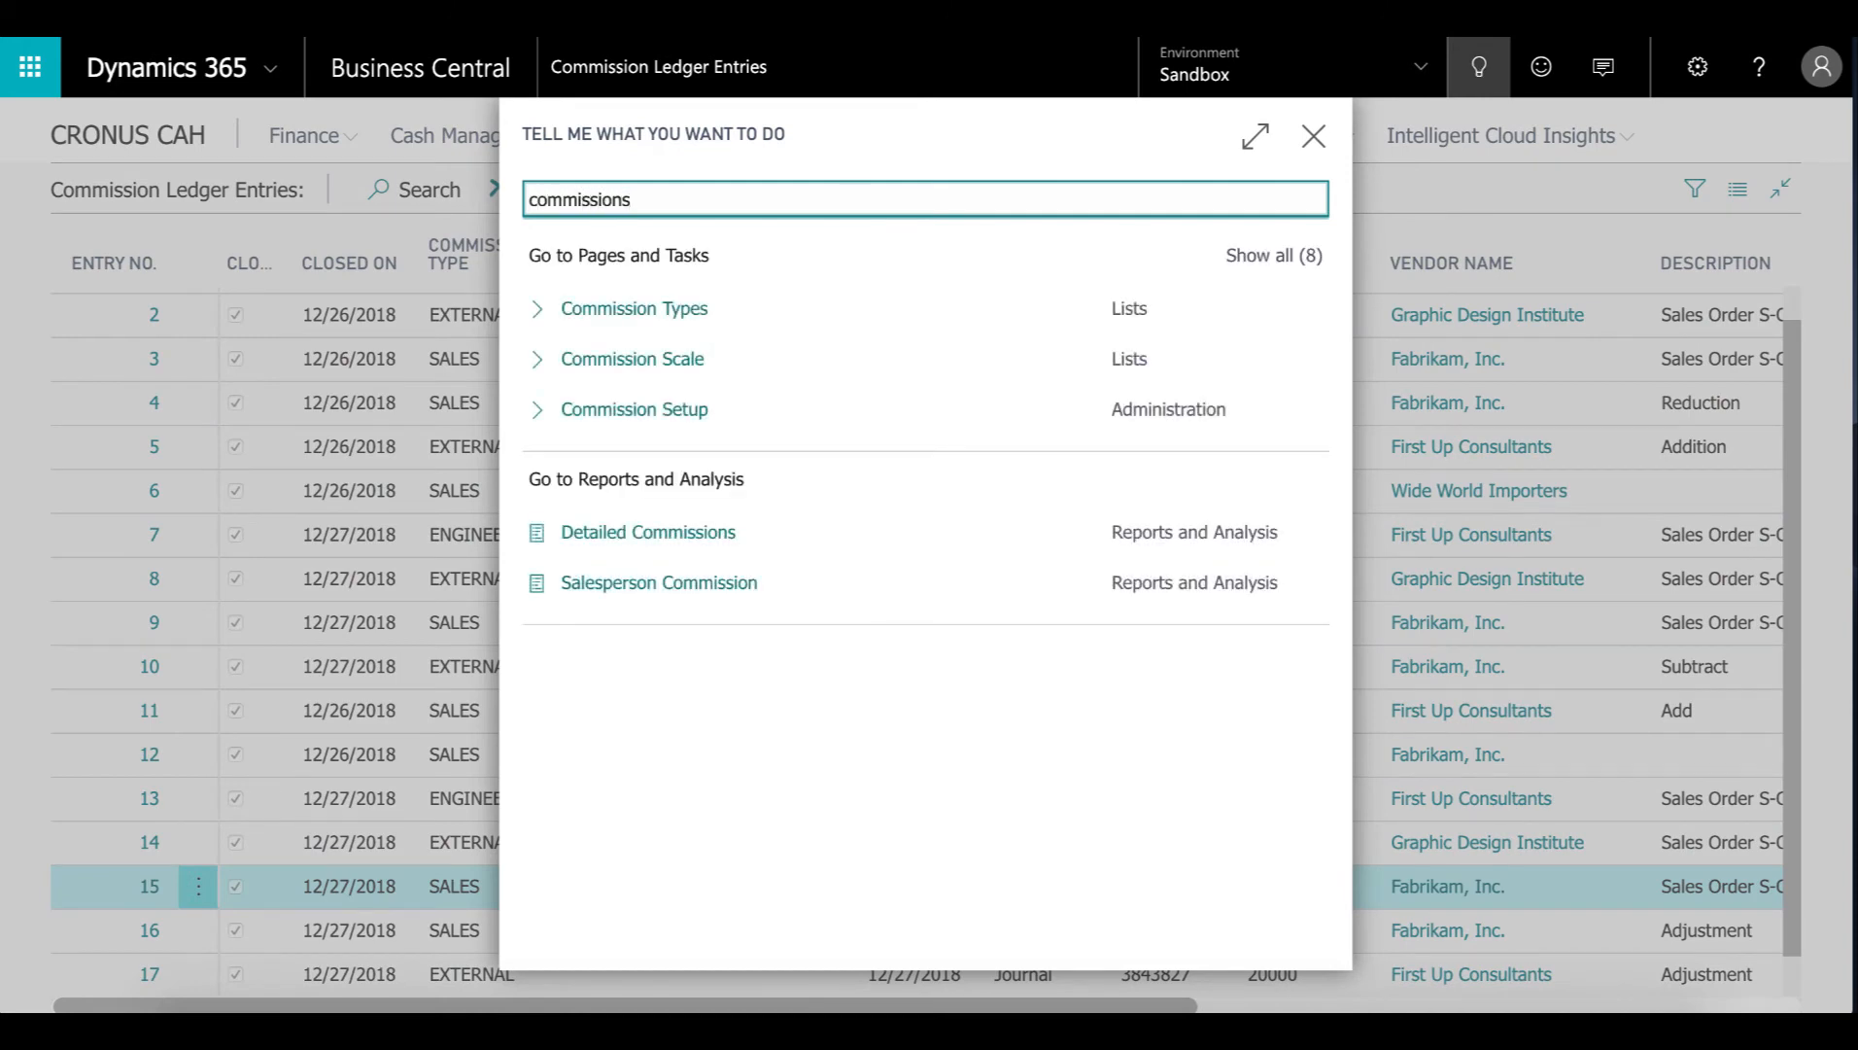
pyautogui.click(672, 540)
pyautogui.click(1047, 276)
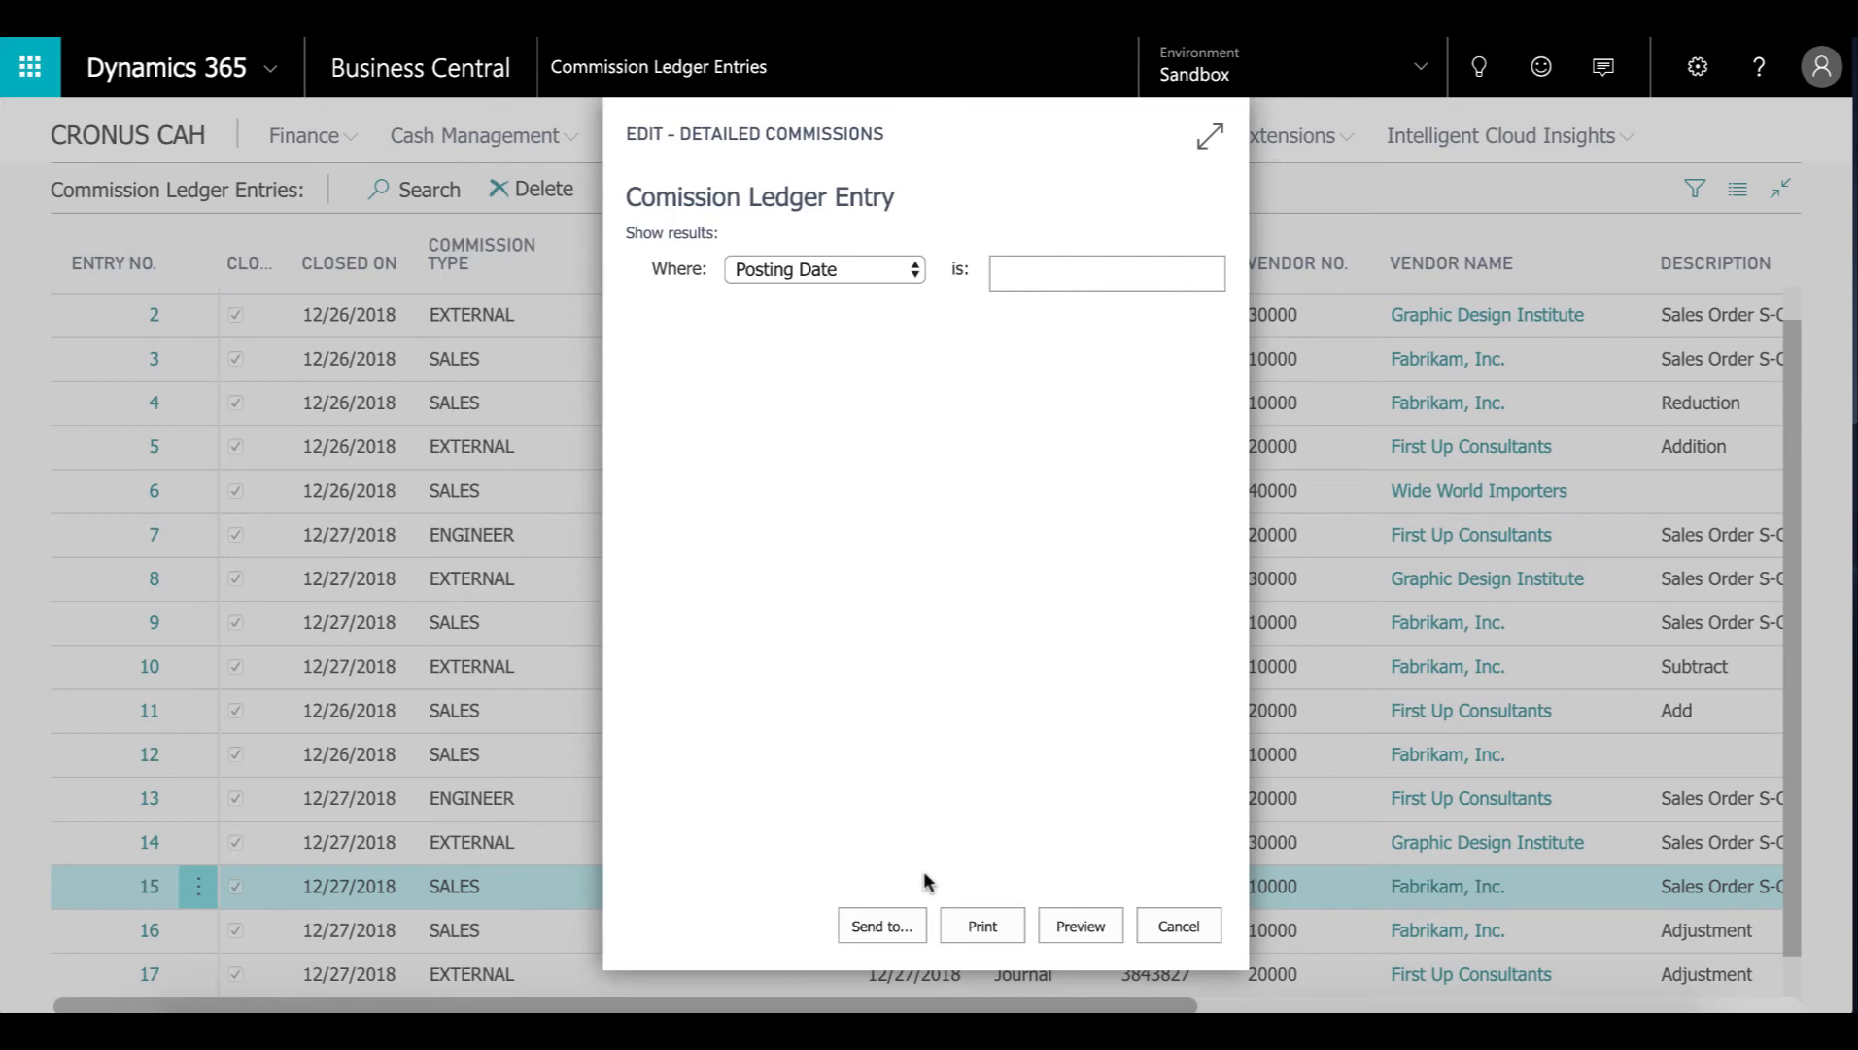
# Export the Detailed Commissions report as a PDF document and open the downloaded file
pyautogui.click(912, 931)
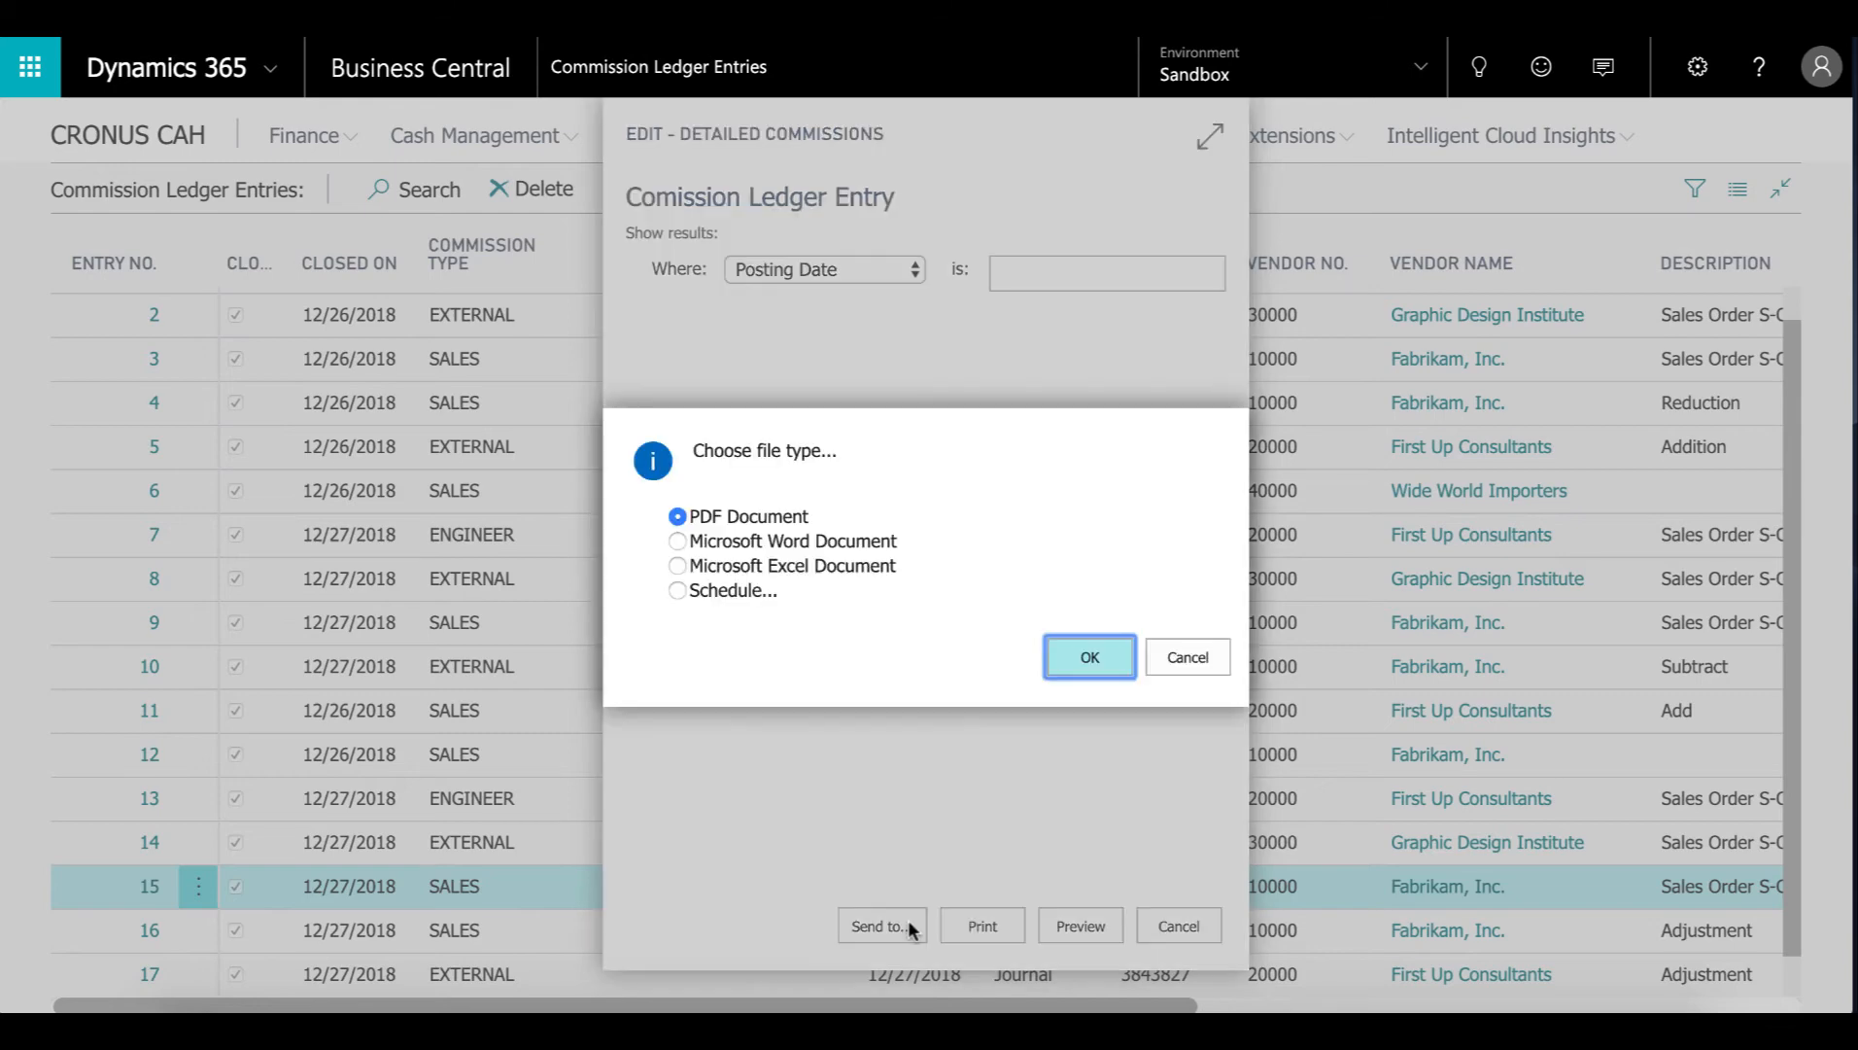
pyautogui.click(1079, 661)
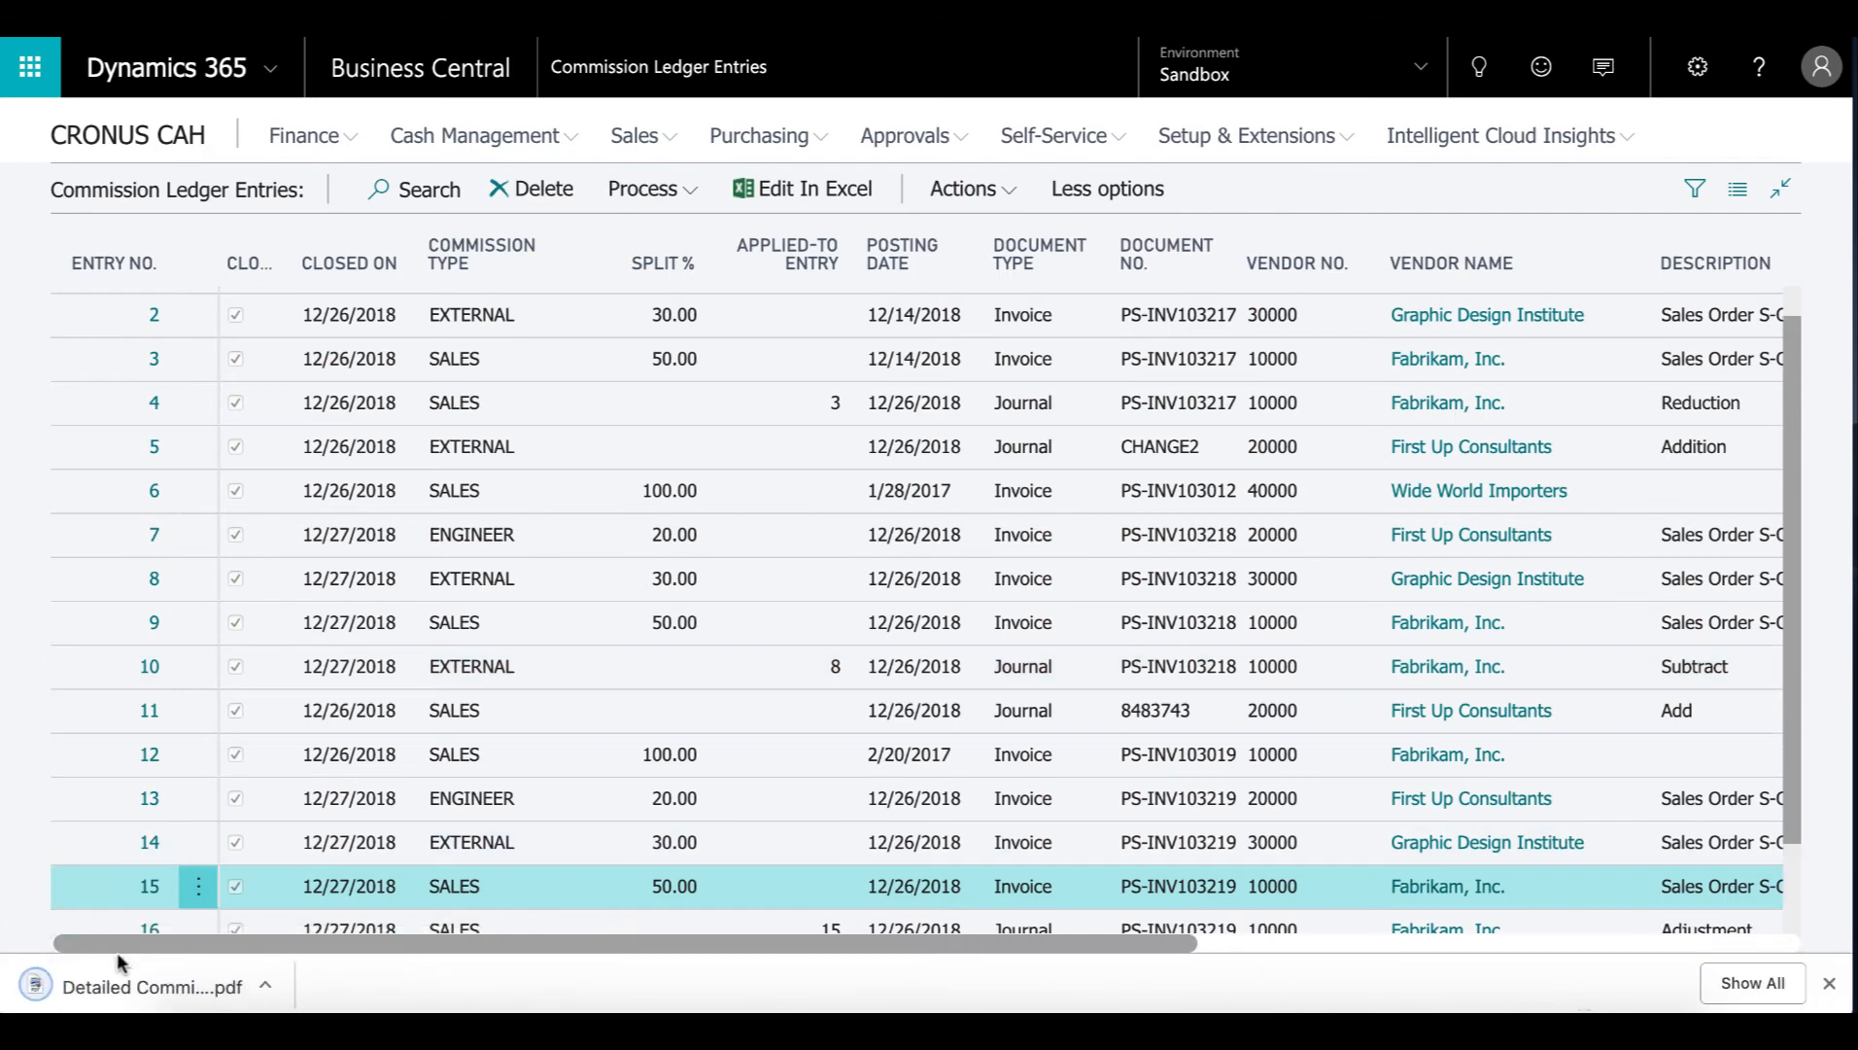
pyautogui.click(114, 970)
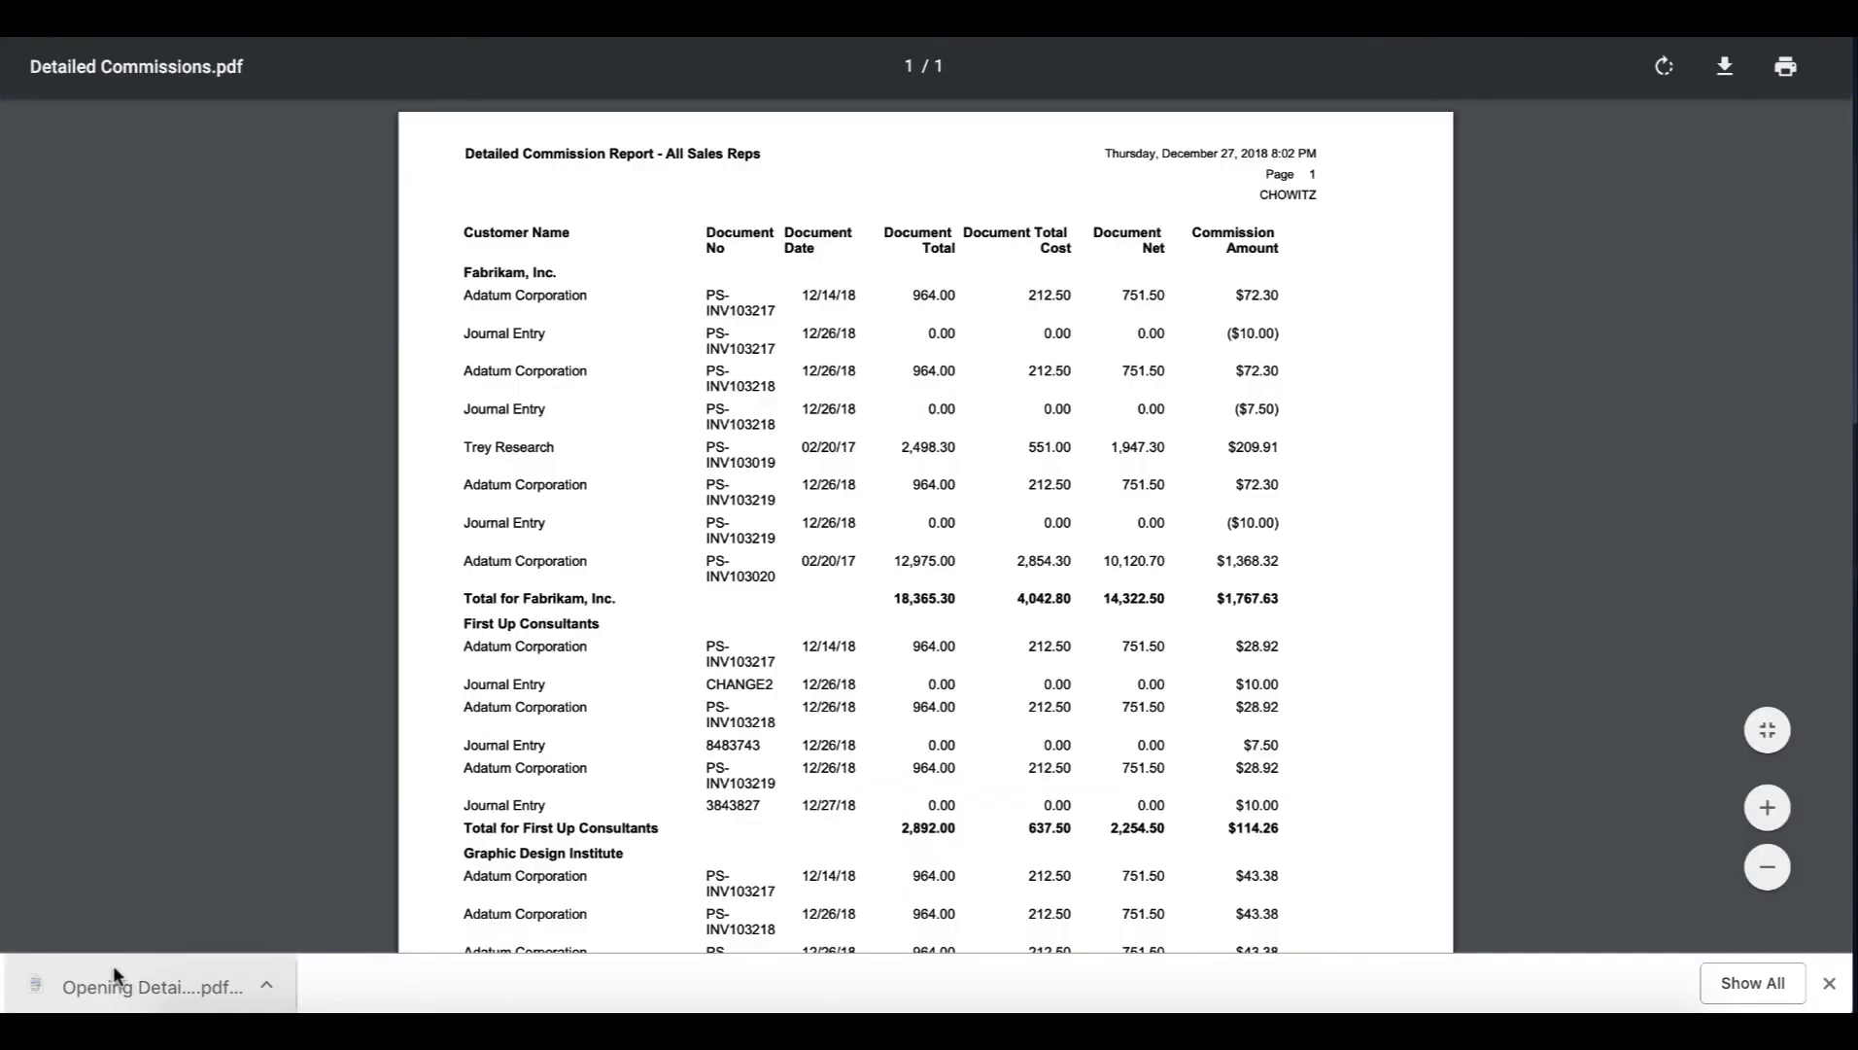